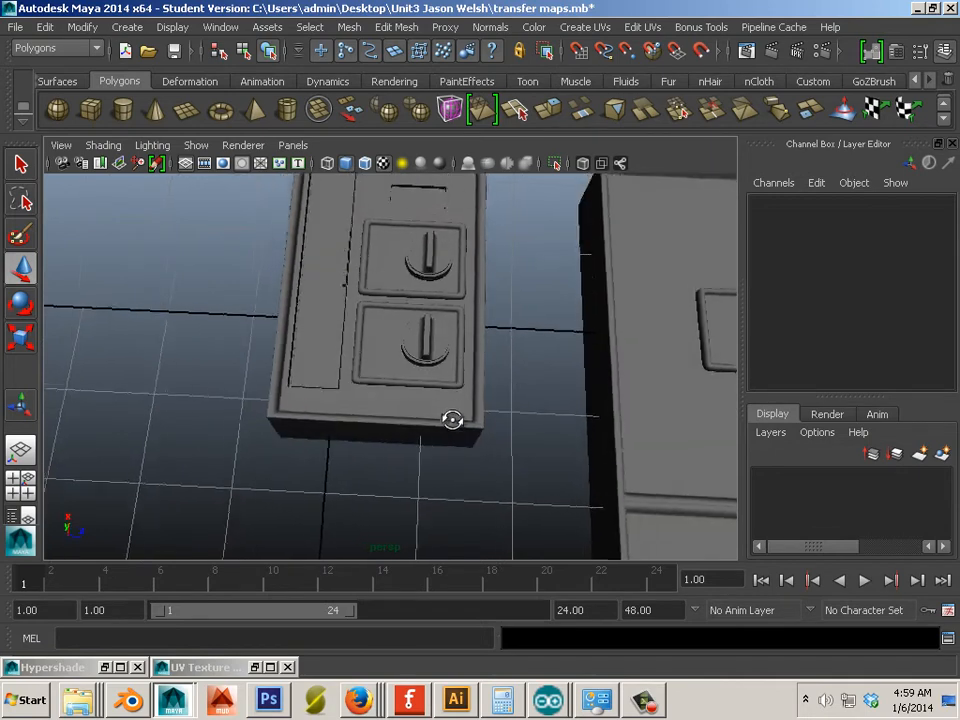
- Examine the knob, switch and speaker grille area of the vintage TV photo in Firefox, then return to the Maya scene
alt+right_drag(469, 426, 393, 405)
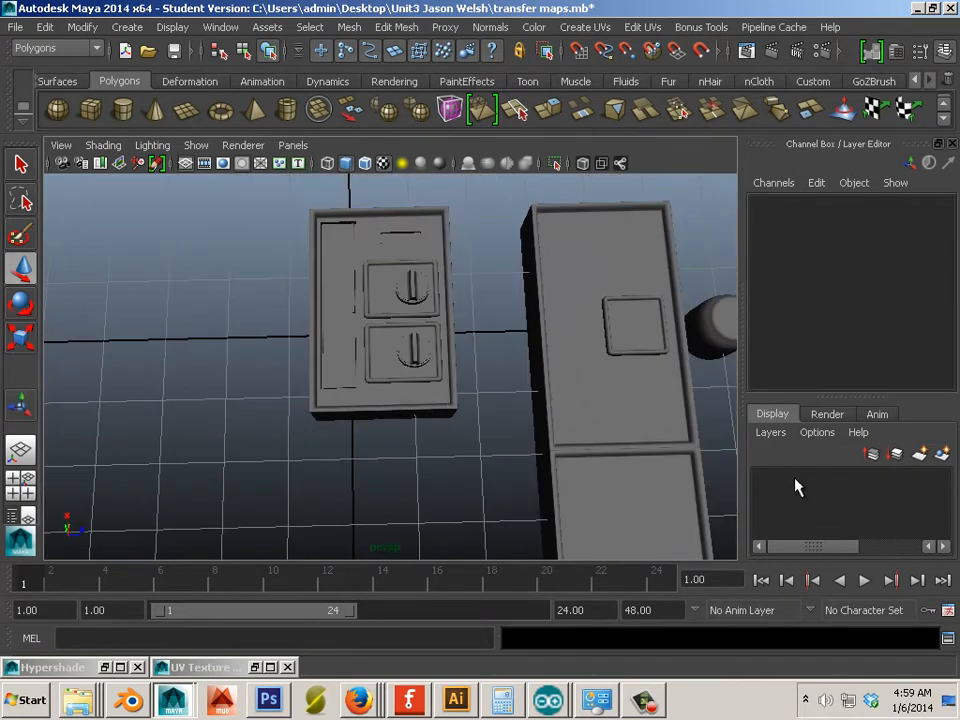
drag(959, 117, 366, 76)
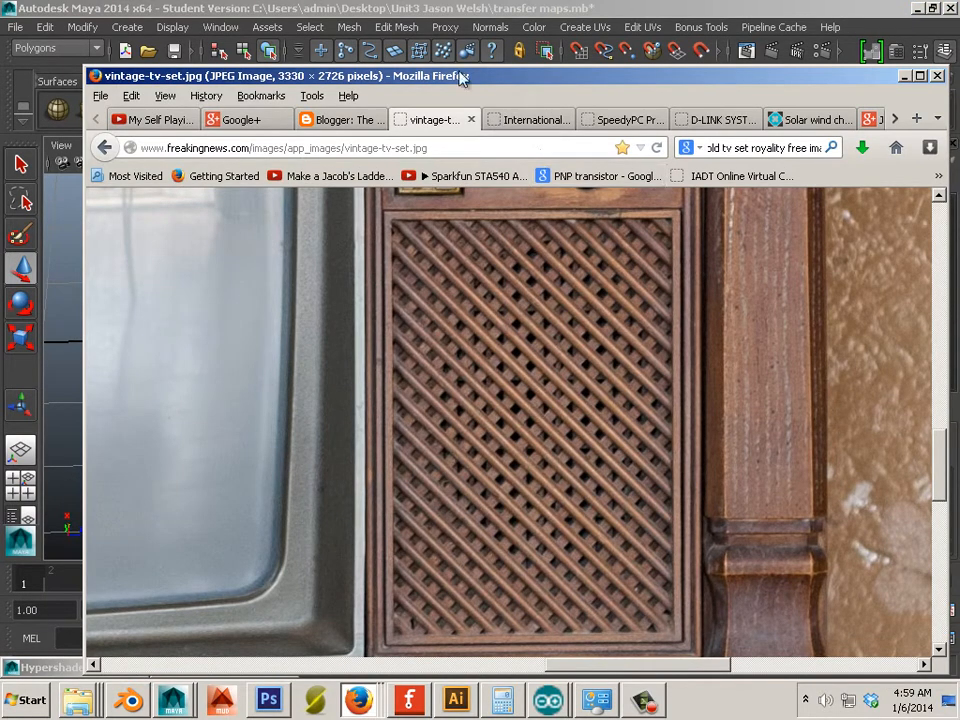
drag(460, 73, 487, 116)
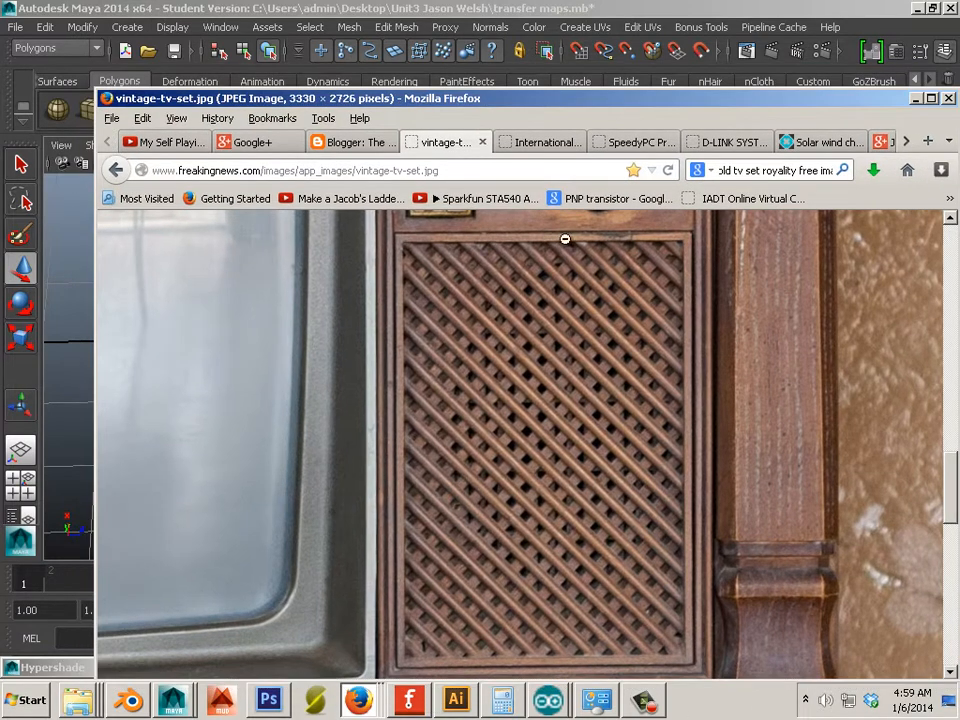
scroll(672, 329, up, 4)
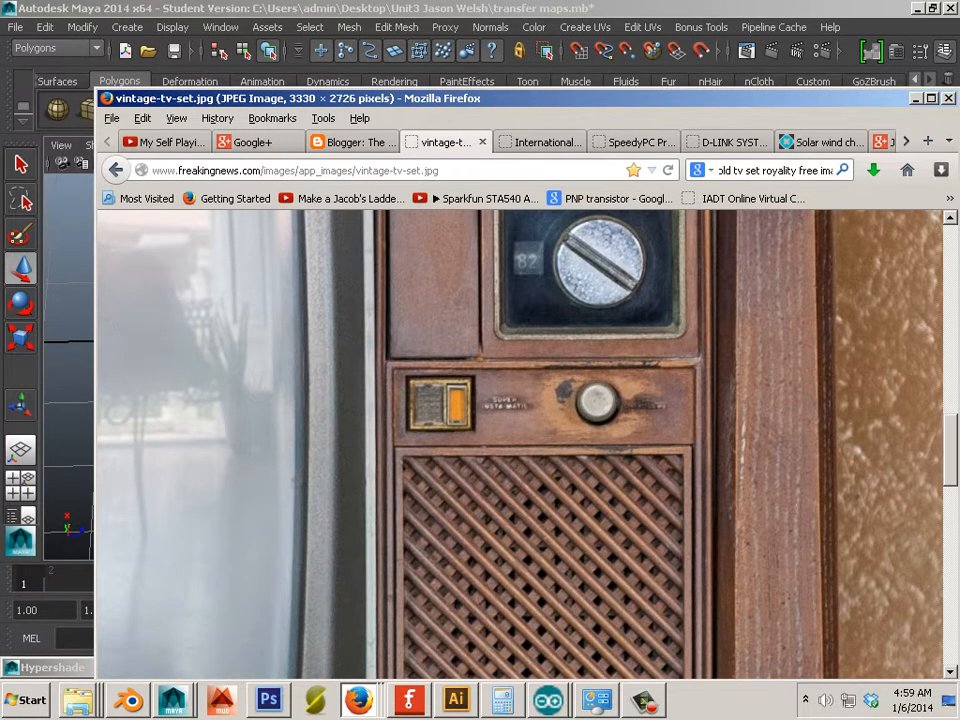
click(915, 98)
alt+middle_drag(633, 483, 654, 420)
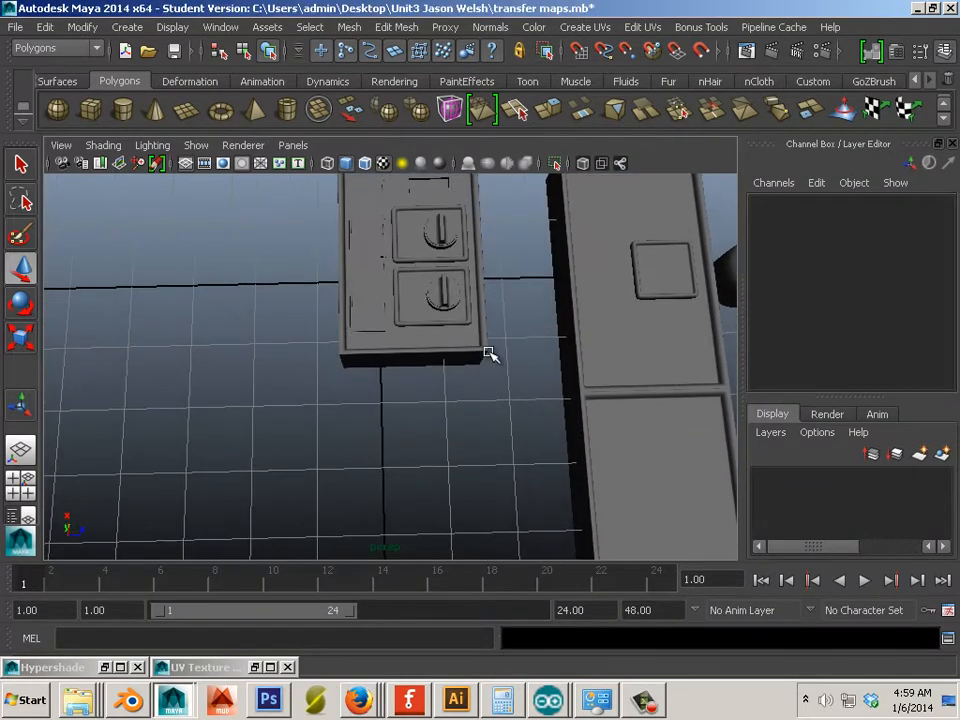
- Duplicate the plain rimmed box below the single-square panel and move the copy along Z to about 0.612, below the two-knob panel
click(484, 352)
alt+middle_drag(418, 345, 330, 300)
click(525, 422)
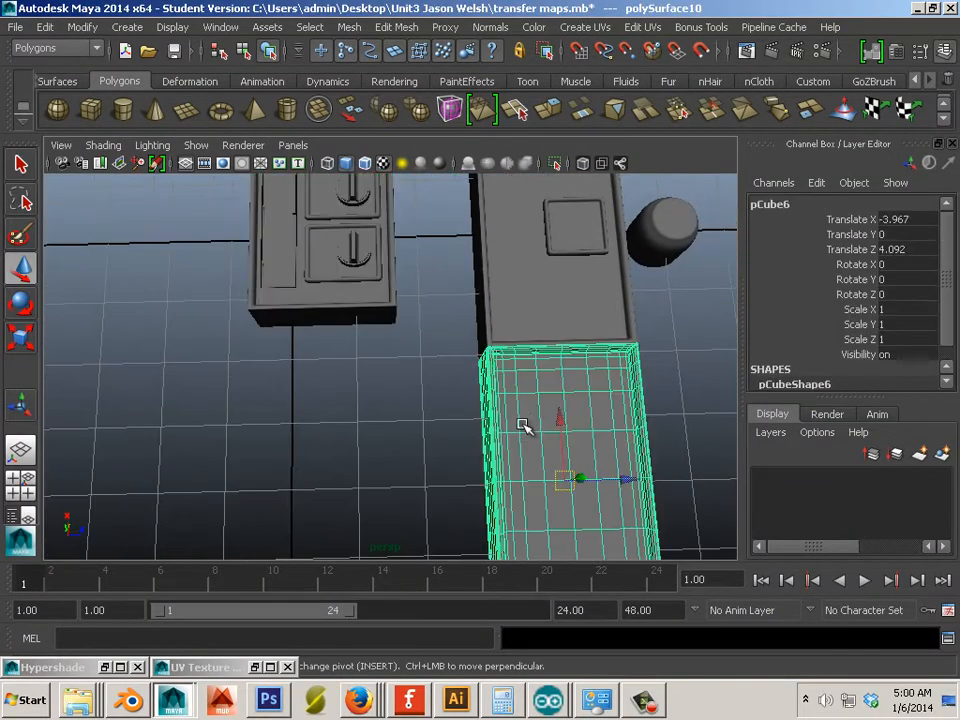
drag(541, 481, 397, 410)
key(ctrl+d)
key(space)
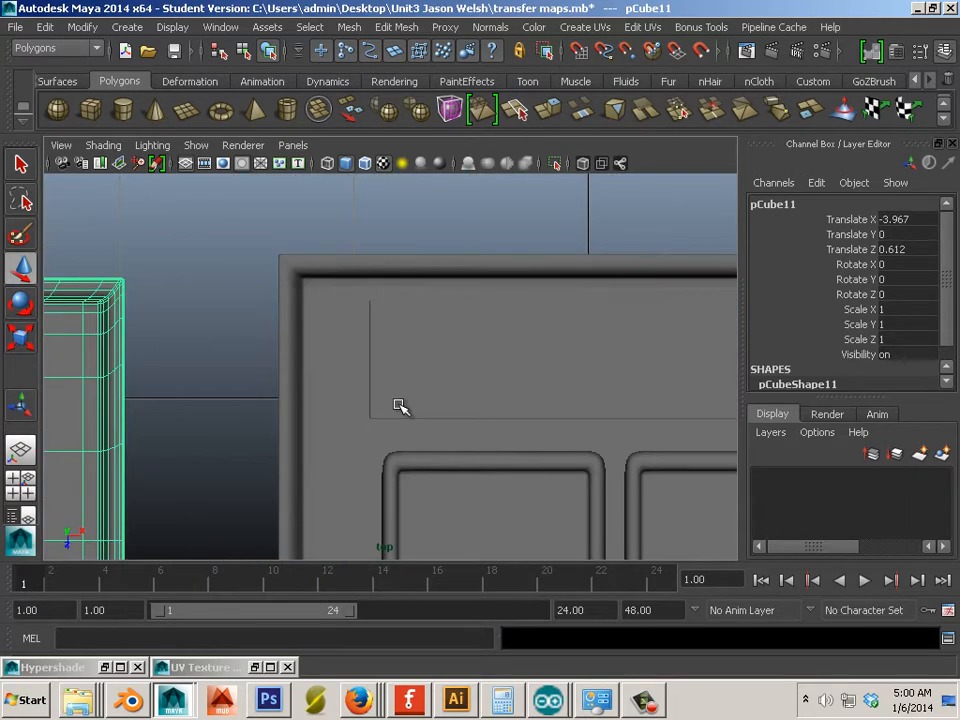
- Align the duplicated box against the end of the two-knob panel in the top view, at about X -3.301 and Z 0.506
alt+middle_drag(399, 405, 737, 219)
alt+right_drag(737, 219, 565, 212)
alt+middle_drag(543, 300, 566, 183)
alt+right_drag(566, 183, 462, 249)
alt+middle_drag(462, 249, 456, 328)
alt+right_drag(456, 328, 643, 431)
alt+right_drag(336, 322, 403, 355)
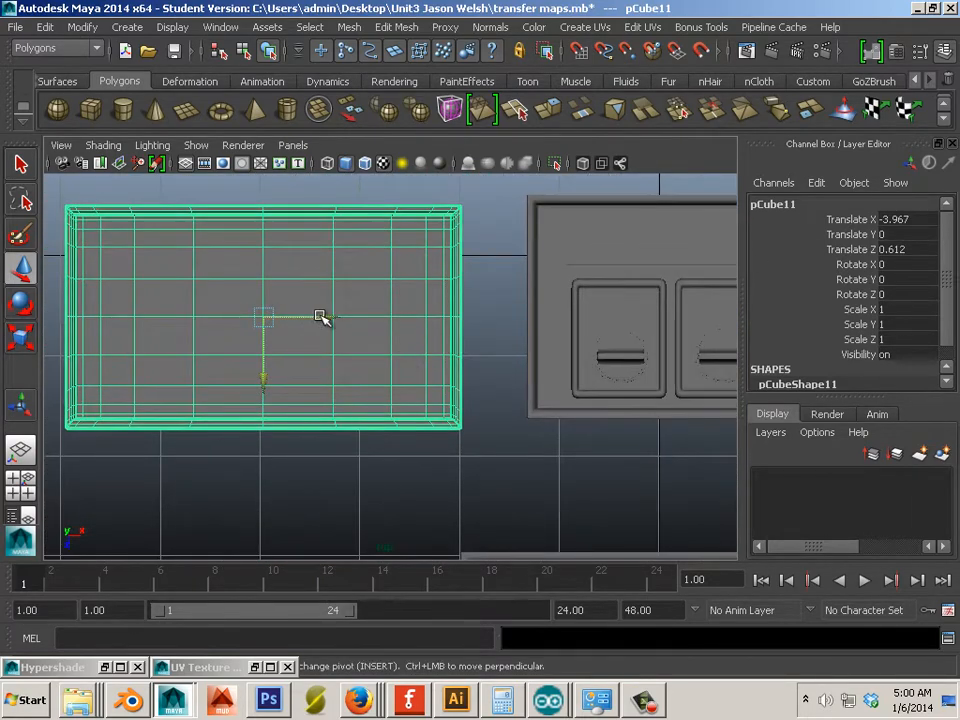
drag(321, 317, 386, 333)
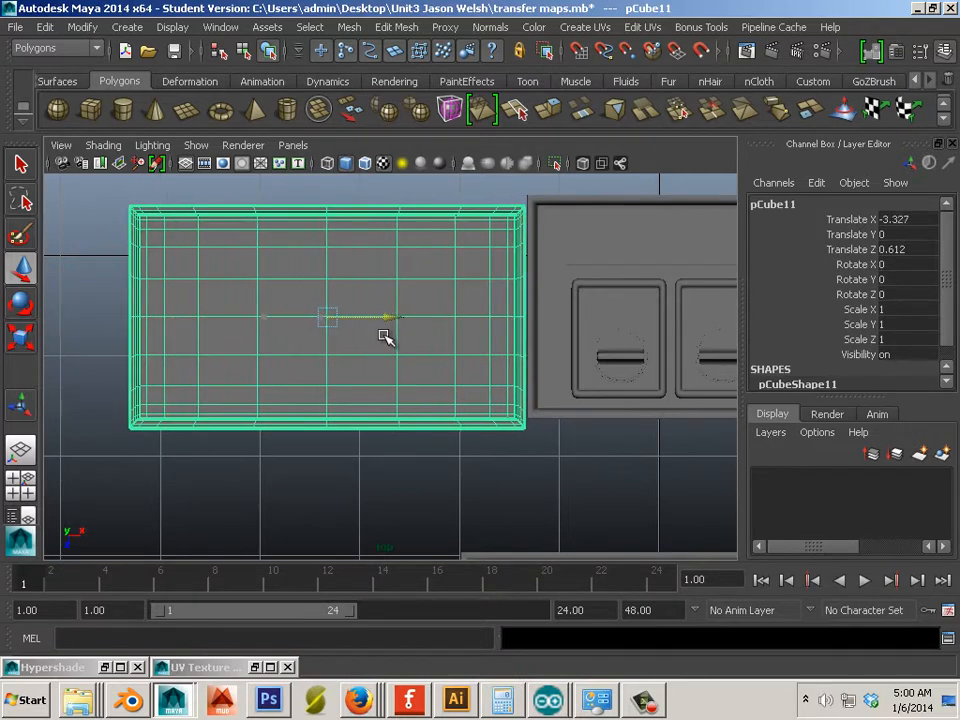
scroll(383, 338, up, 2)
drag(300, 368, 305, 356)
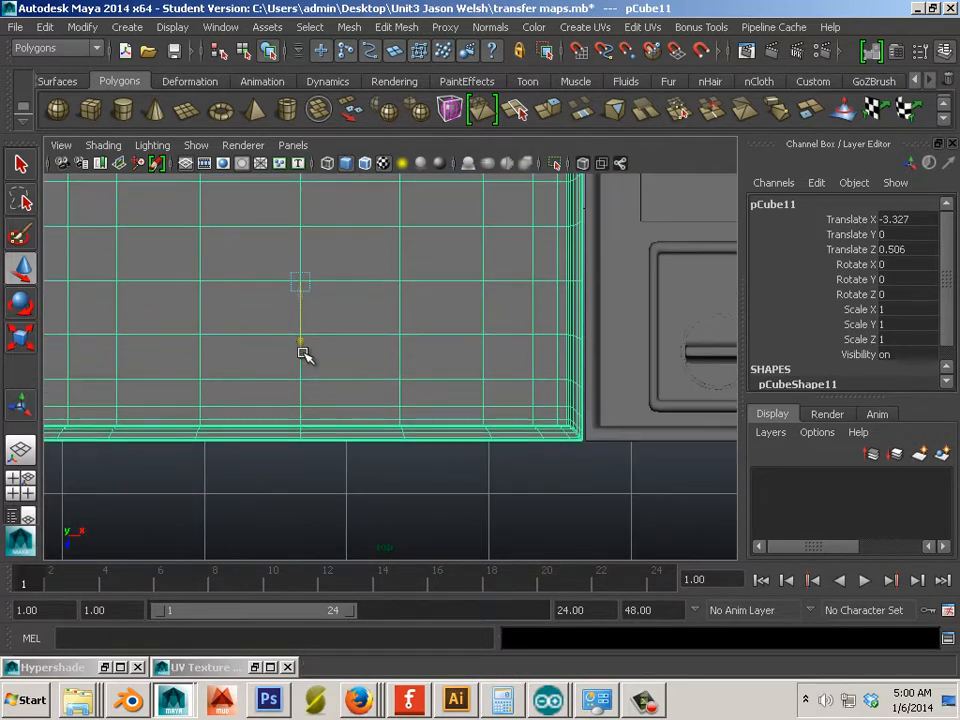
drag(360, 285, 369, 283)
drag(306, 354, 310, 357)
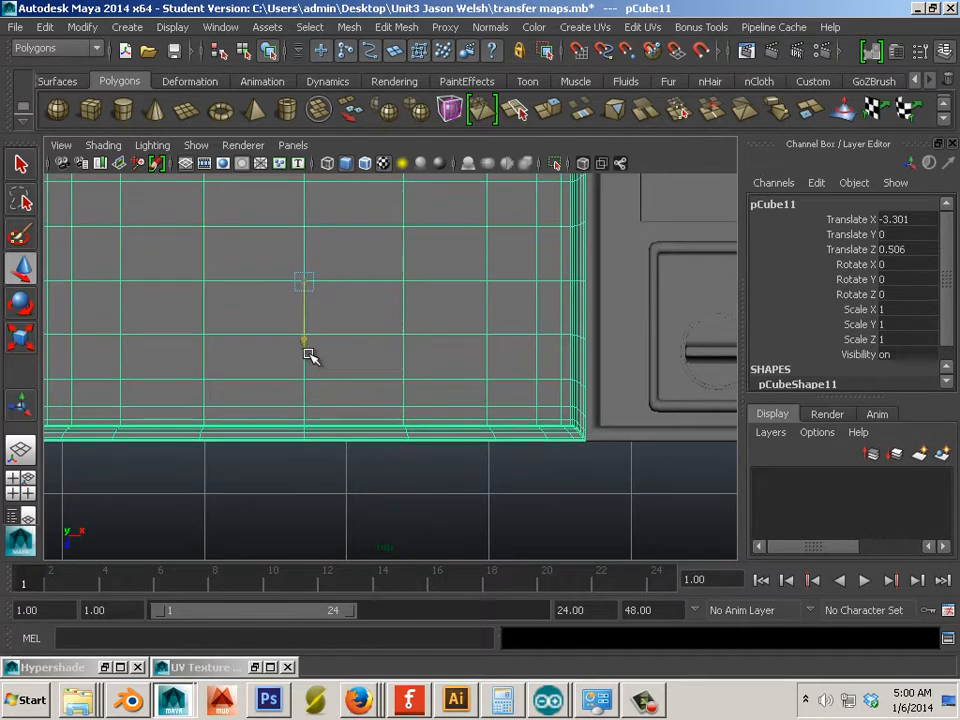
alt+middle_drag(336, 336, 330, 396)
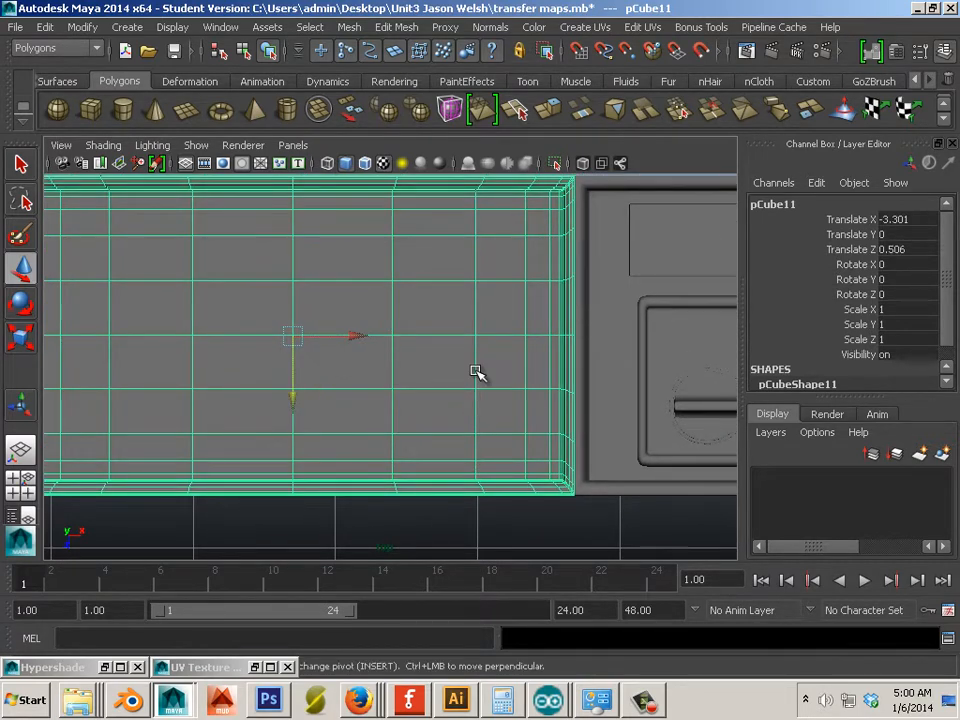
- Raise the duplicated box to about Y 0.045 and inspect its joint with the two-knob panel
key(space)
key(space)
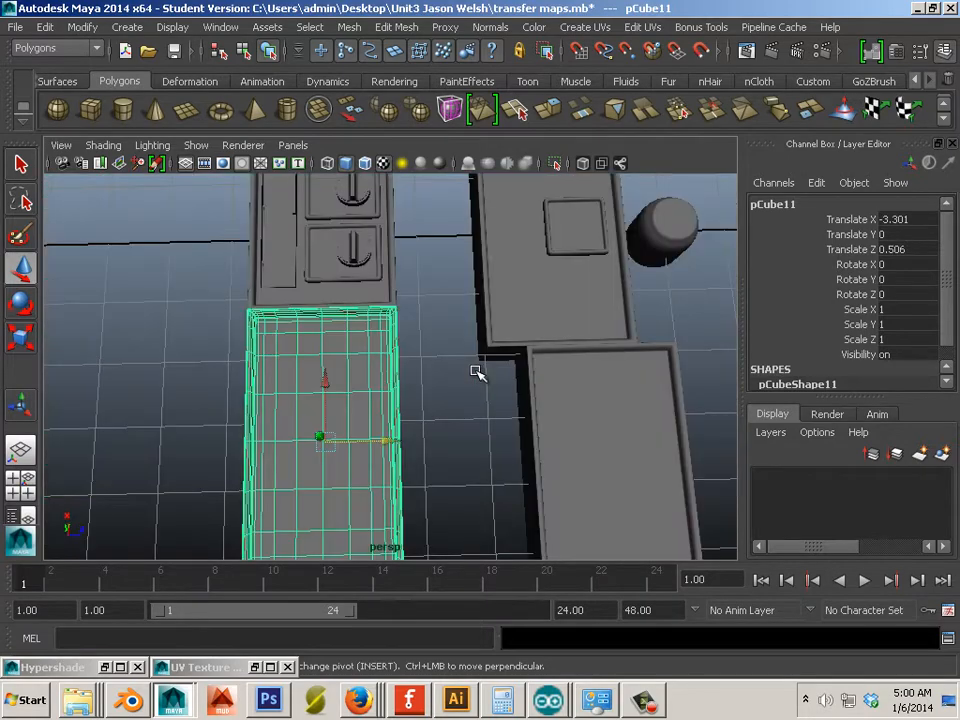
alt+drag(379, 360, 545, 317)
alt+right_drag(545, 317, 530, 372)
alt+middle_drag(530, 372, 545, 389)
alt+drag(545, 389, 519, 392)
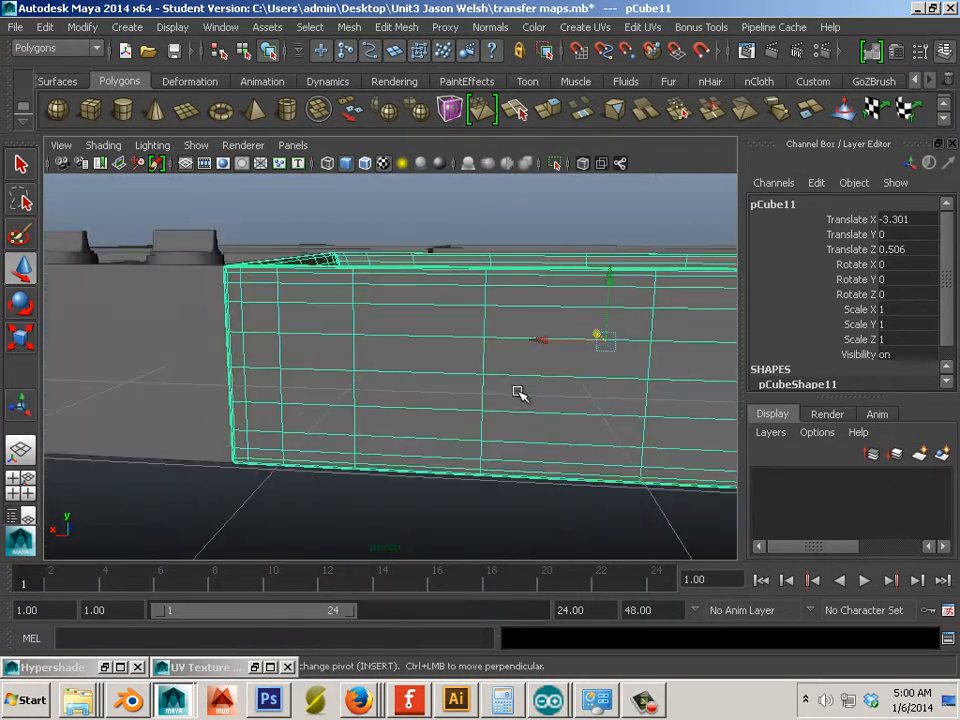
drag(609, 285, 612, 276)
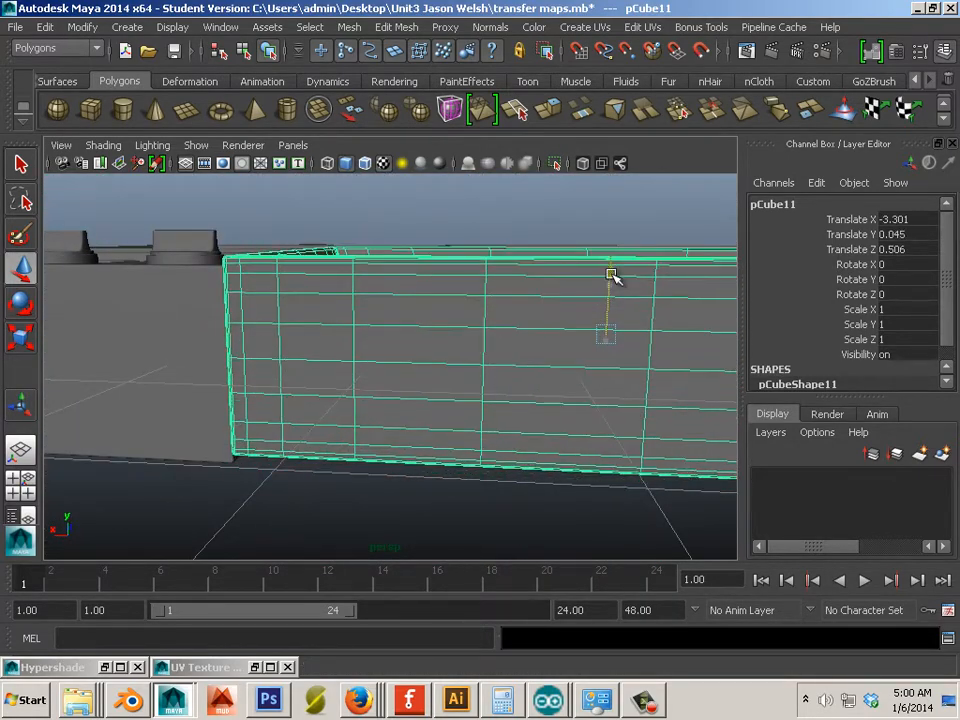
click(356, 236)
alt+drag(356, 236, 514, 285)
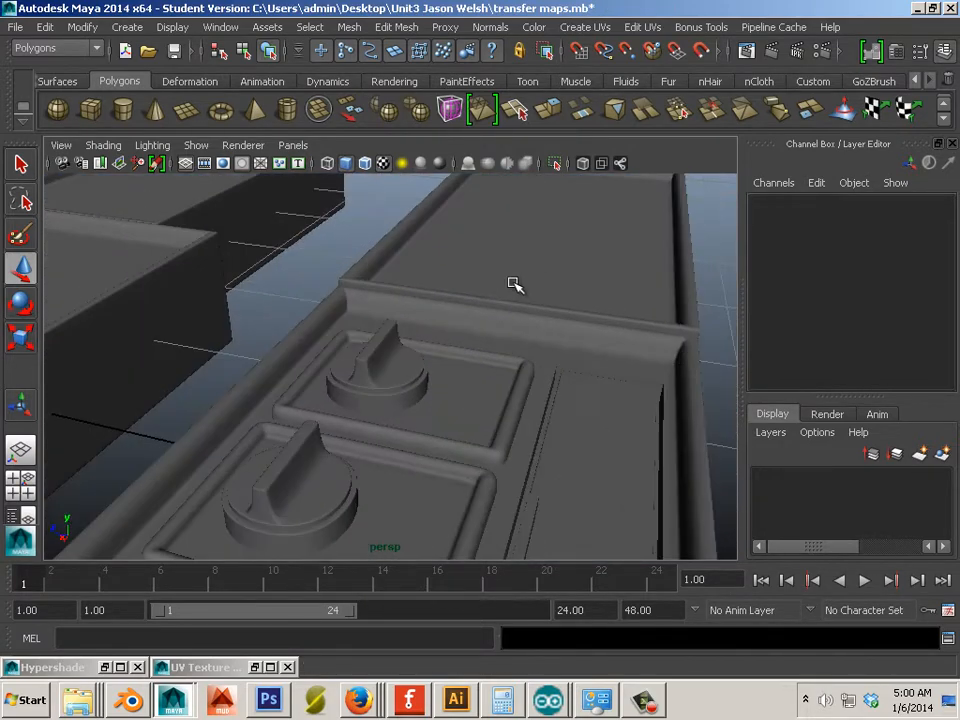
alt+right_drag(514, 285, 519, 323)
alt+drag(519, 323, 647, 326)
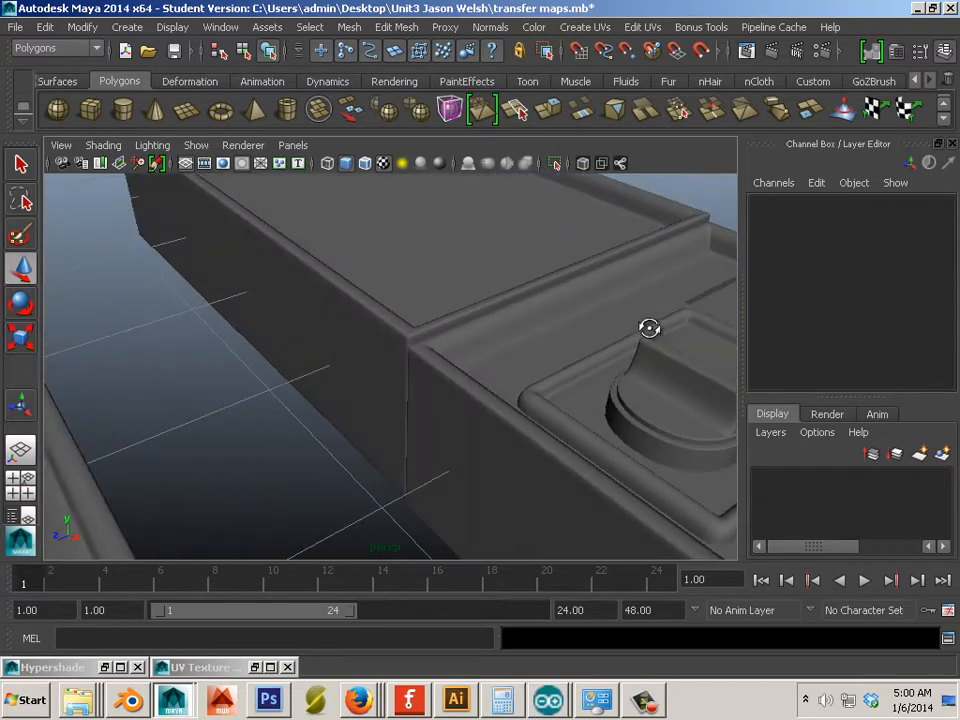
- Duplicate the raised box and shift the new copy along X to about -3.625, away from the two-knob panel
click(458, 290)
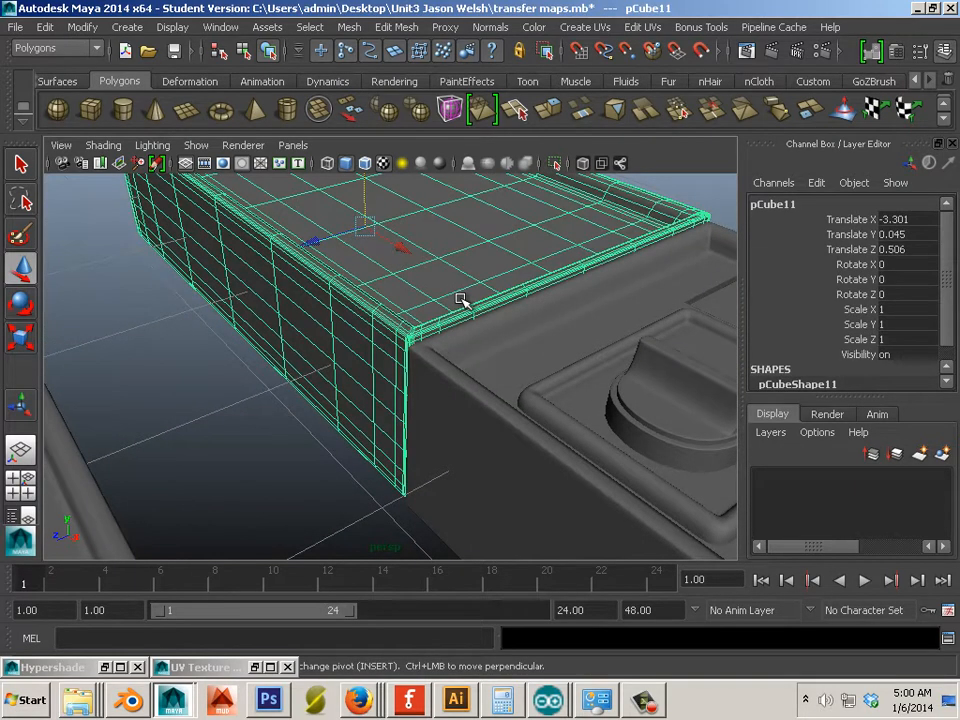
key(ctrl+d)
drag(414, 253, 377, 241)
alt+drag(456, 304, 393, 393)
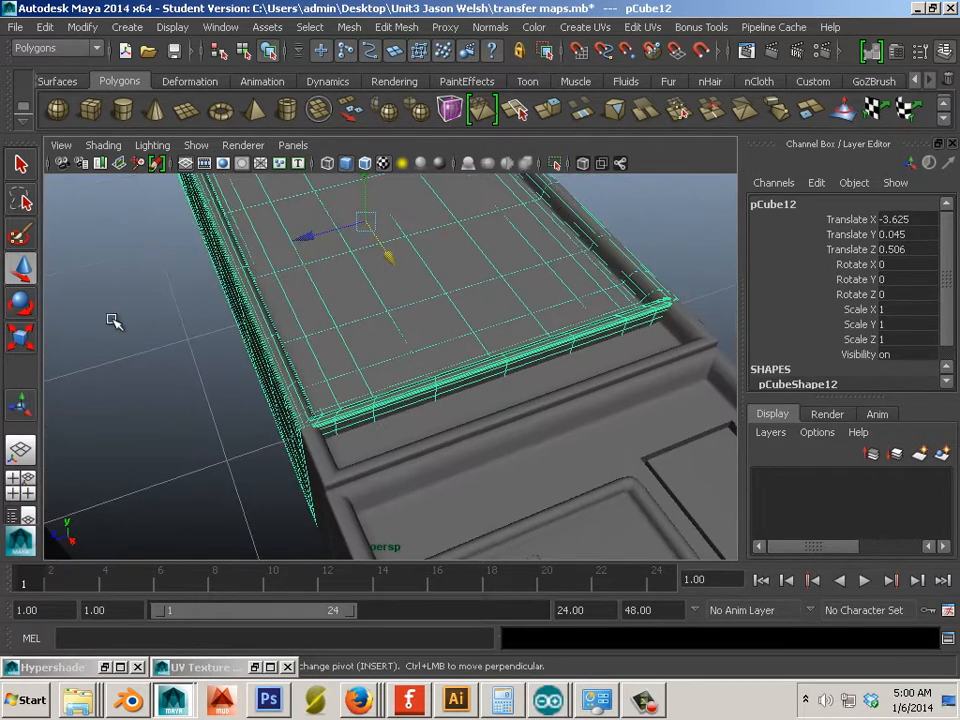
- Scale the new copy slightly narrower along Z so its sides fit inside the original box's rim
click(18, 340)
alt+drag(195, 261, 289, 259)
alt+drag(144, 343, 463, 439)
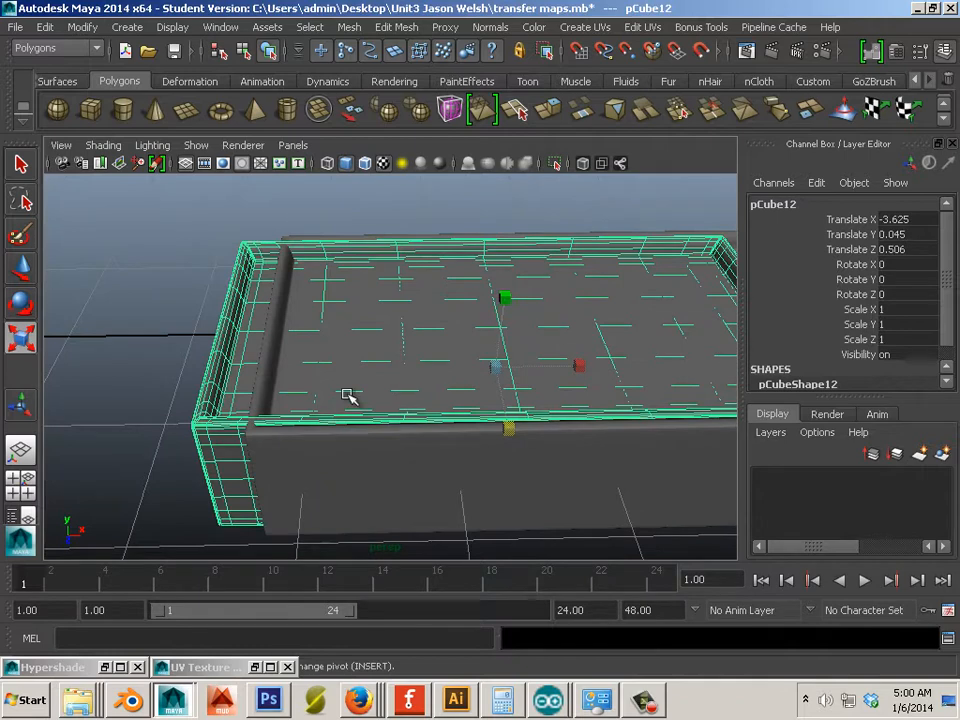
- Move the copy's vertices at the end away from the knobs inward along X to fit inside the rim, then return to object mode
key(space)
alt+middle_drag(270, 382, 480, 407)
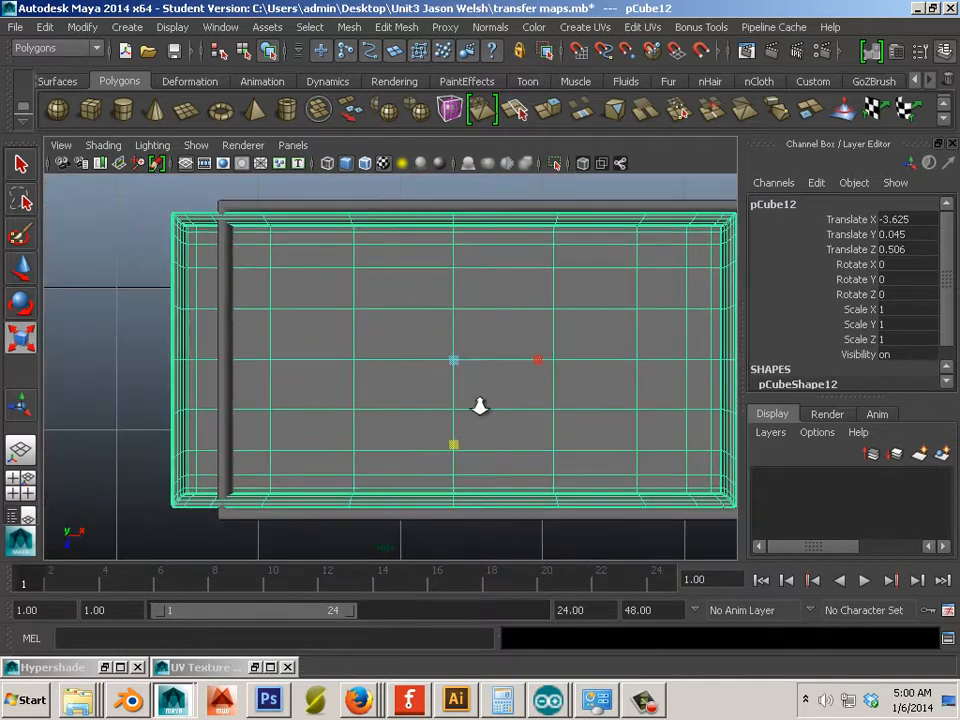
right_drag(193, 310, 112, 304)
drag(121, 187, 318, 549)
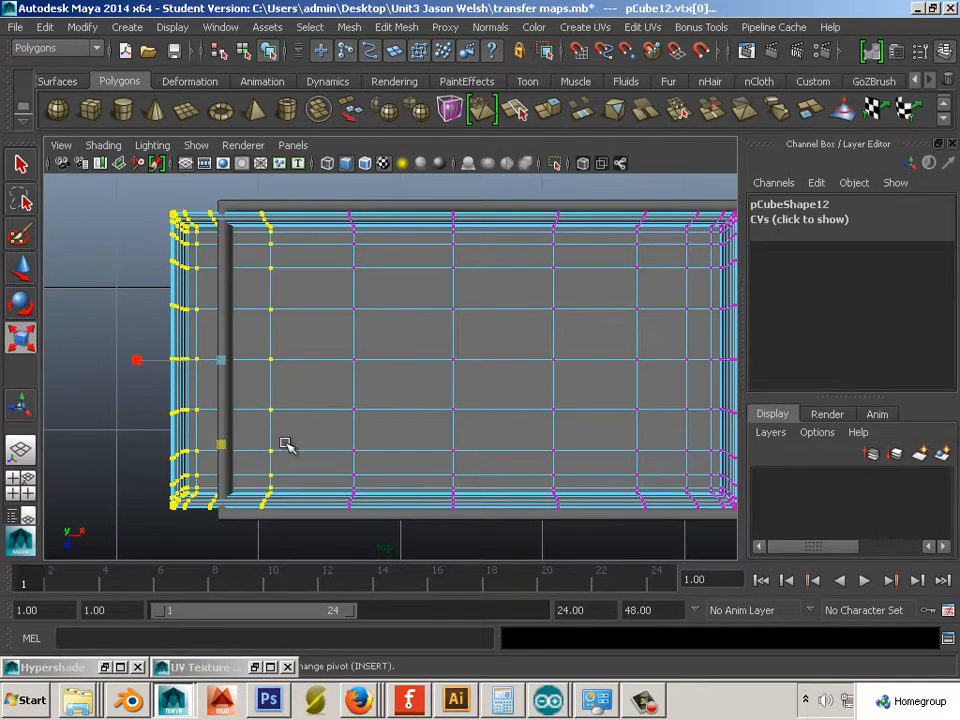
click(21, 266)
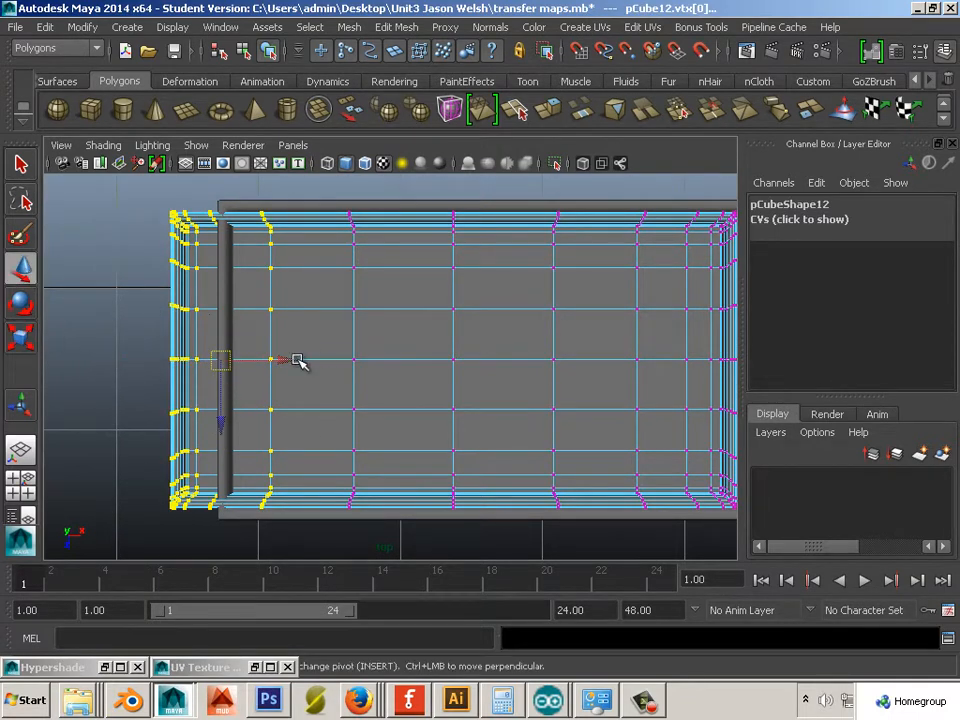
drag(299, 362, 346, 380)
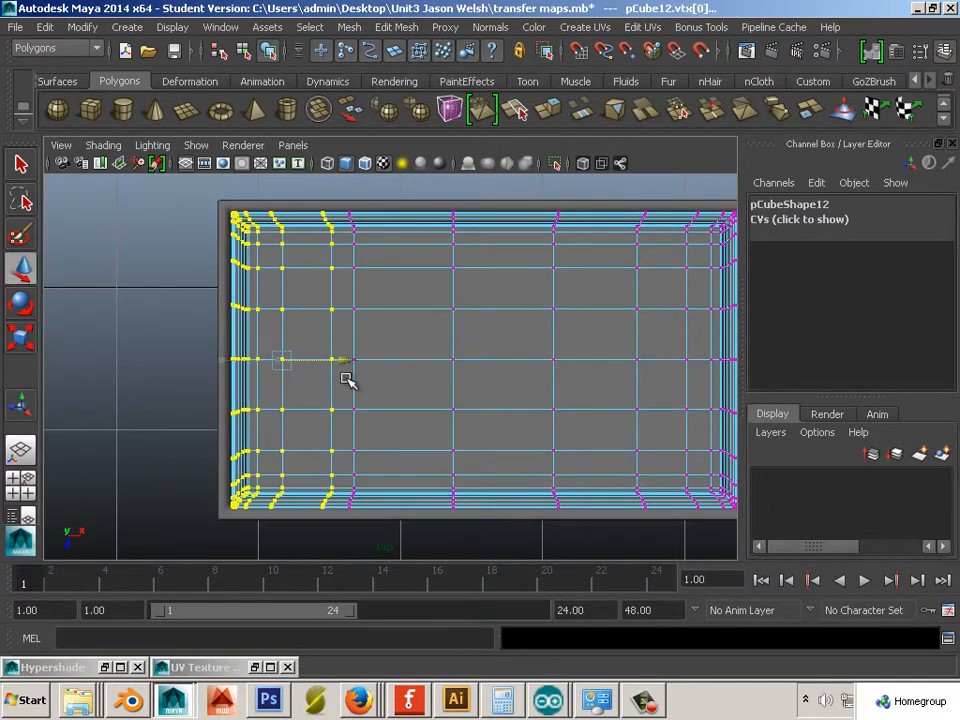
alt+middle_drag(240, 440, 350, 447)
scroll(355, 445, up, 2)
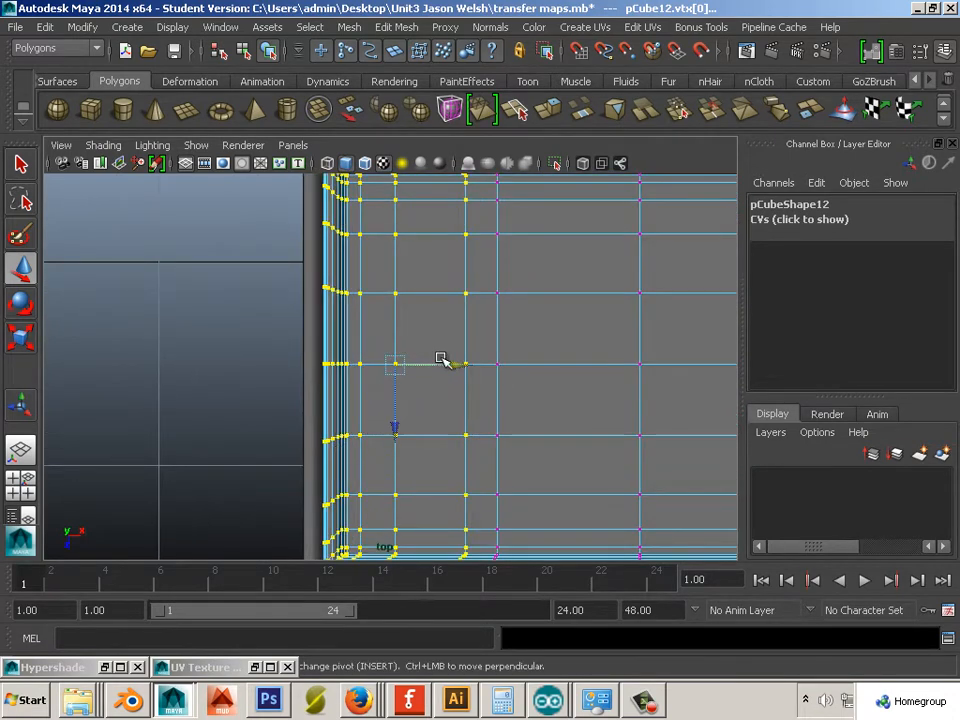
drag(440, 358, 455, 370)
click(250, 397)
right_drag(414, 392, 508, 284)
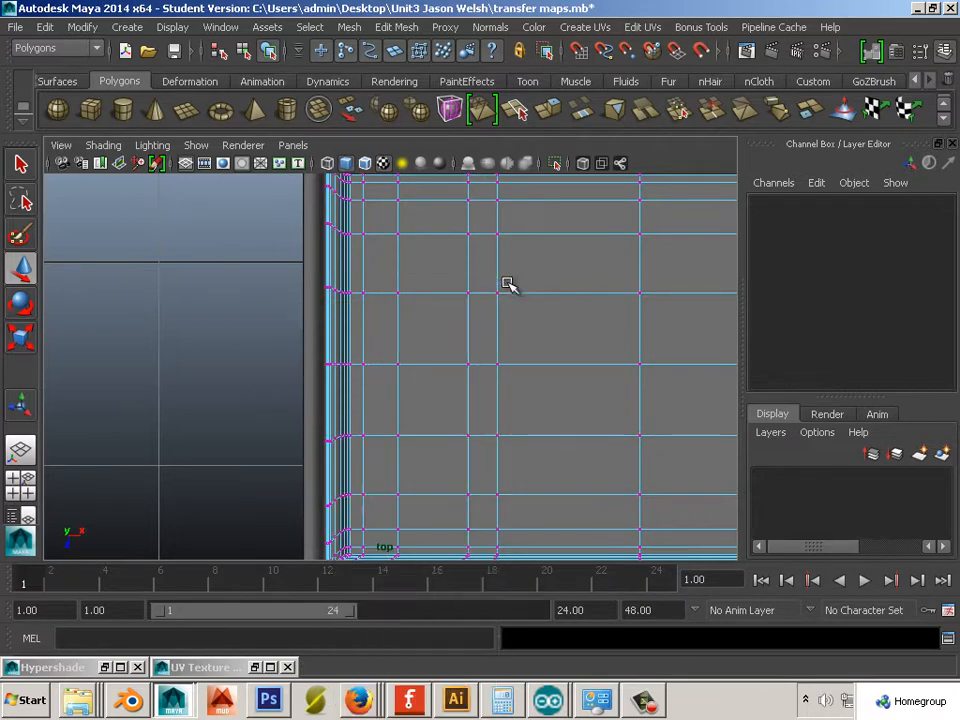
key(shift+d)
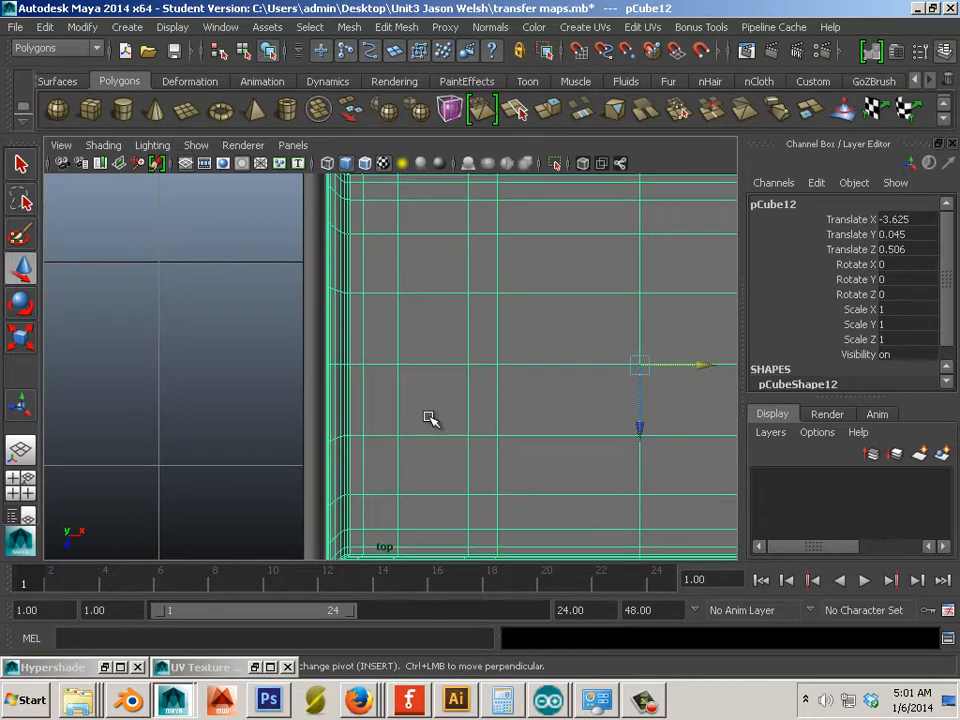
- Examine the inset copy's fit and the gap at its knob-panel end in the perspective and top views
key(space)
click(166, 393)
alt+drag(166, 393, 452, 362)
click(473, 396)
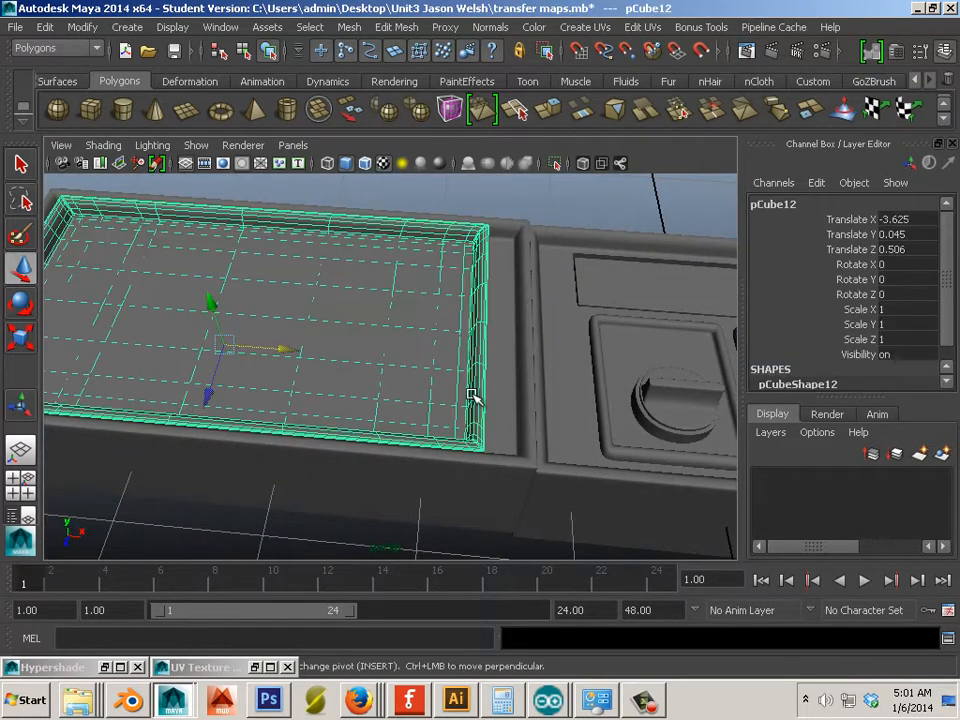
key(space)
key(space)
scroll(466, 364, down, 10)
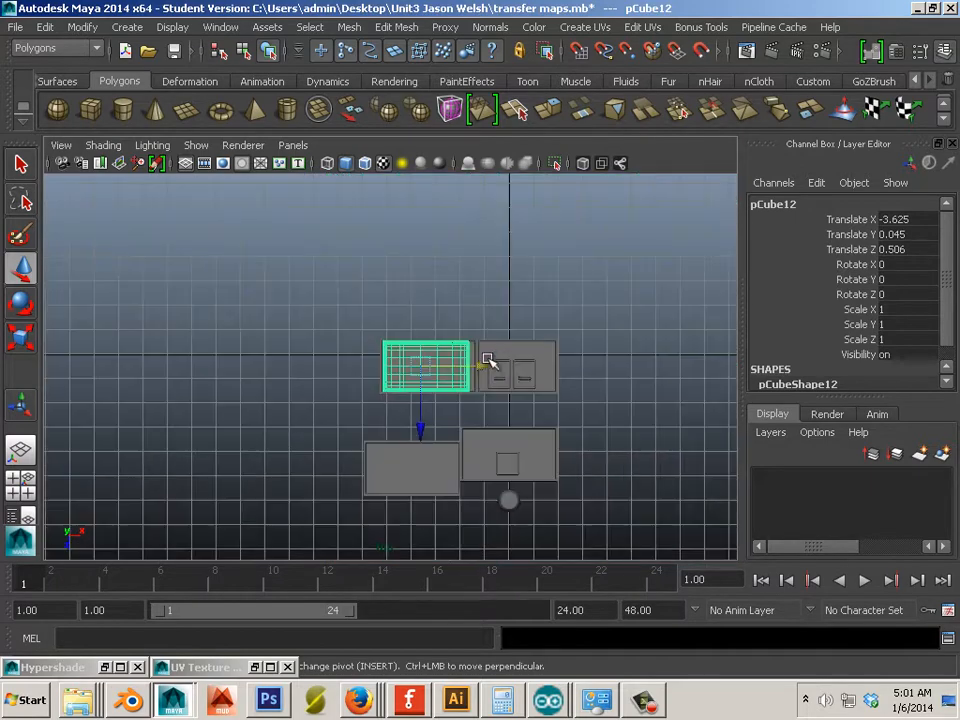
alt+middle_drag(500, 377, 459, 384)
scroll(457, 388, up, 9)
scroll(461, 326, down, 2)
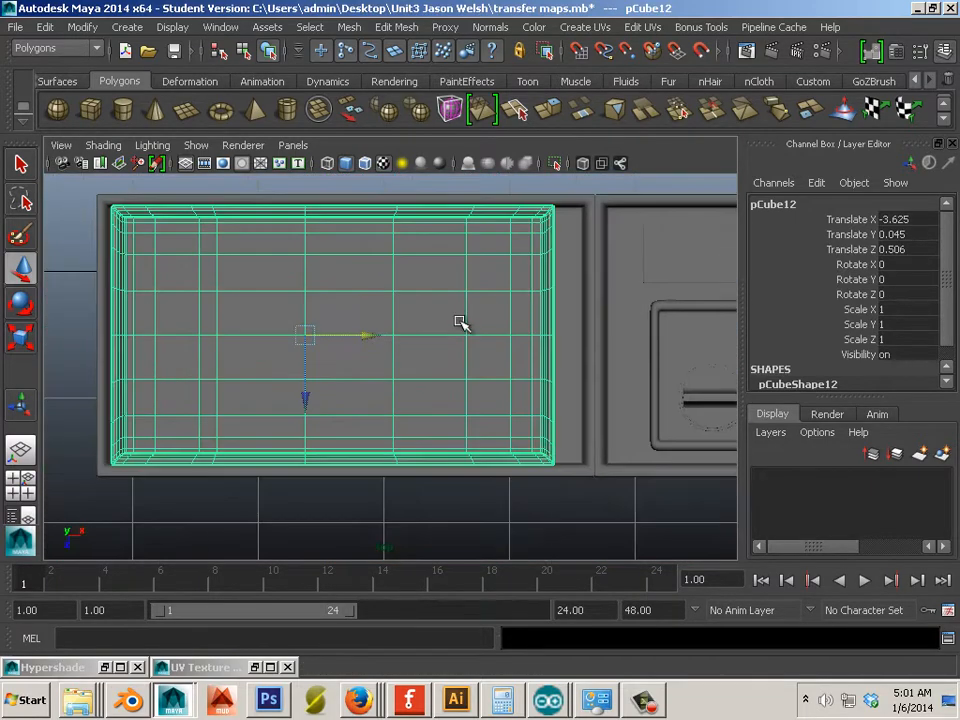
right_drag(476, 270, 420, 266)
scroll(420, 180, up, 1)
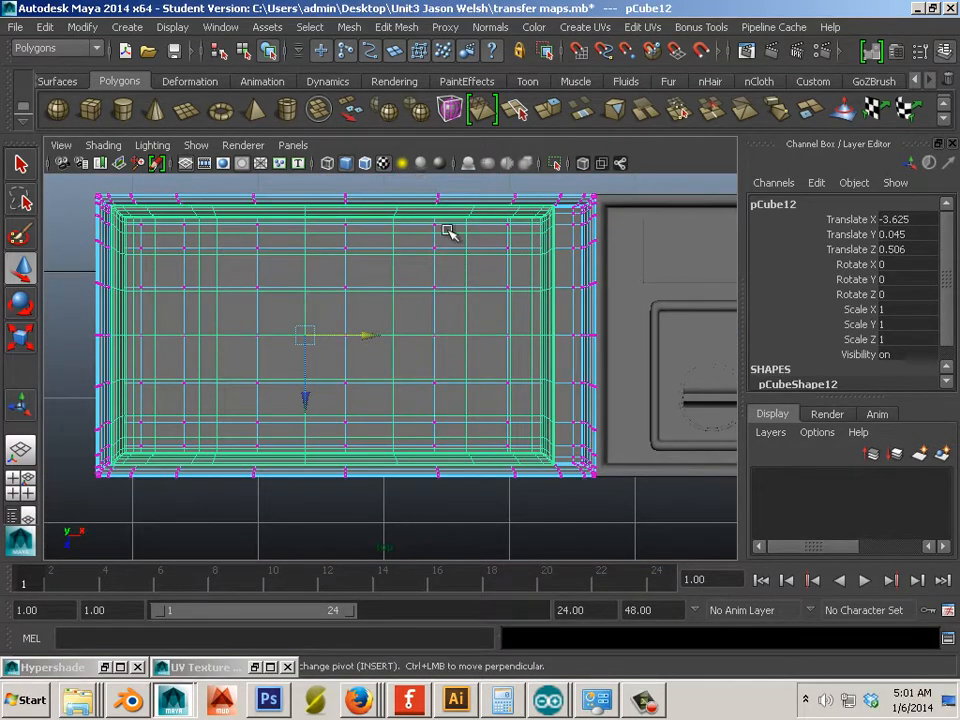
key(ctrl+z)
- Shorten the inset copy by moving its vertices at the knob-panel end along X, away from the knobs
right_drag(456, 232, 381, 216)
key(ctrl+z)
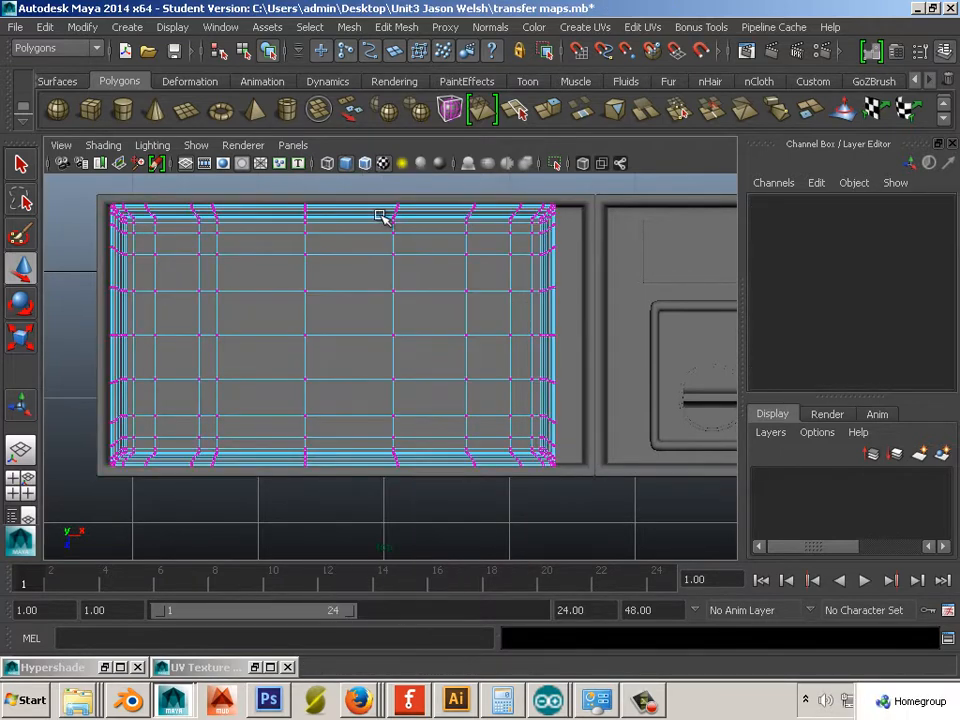
drag(571, 510, 569, 506)
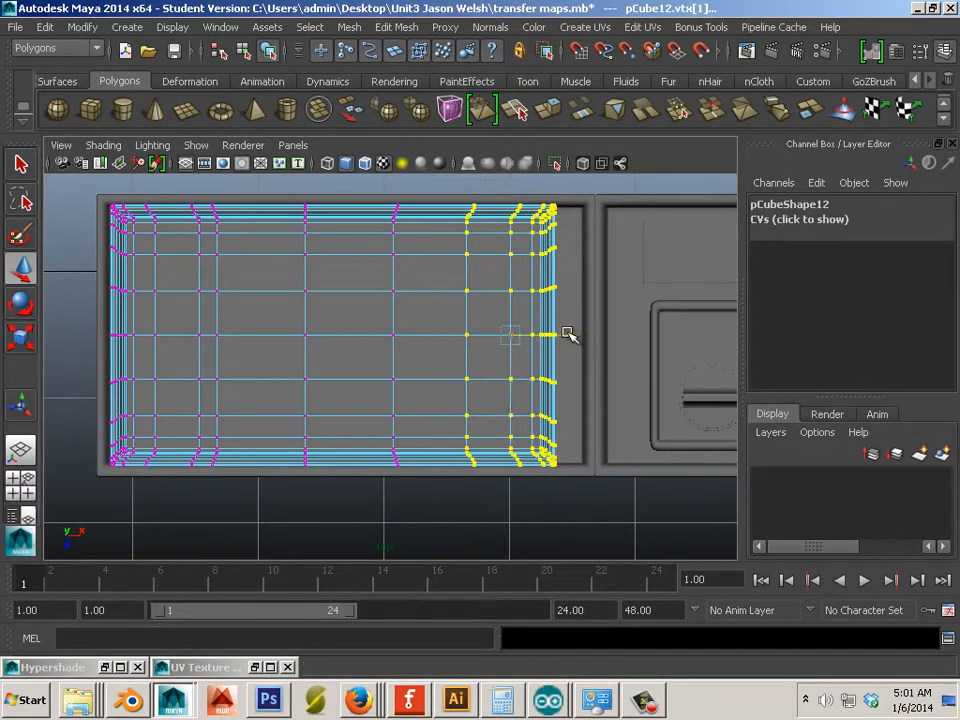
drag(572, 332, 528, 338)
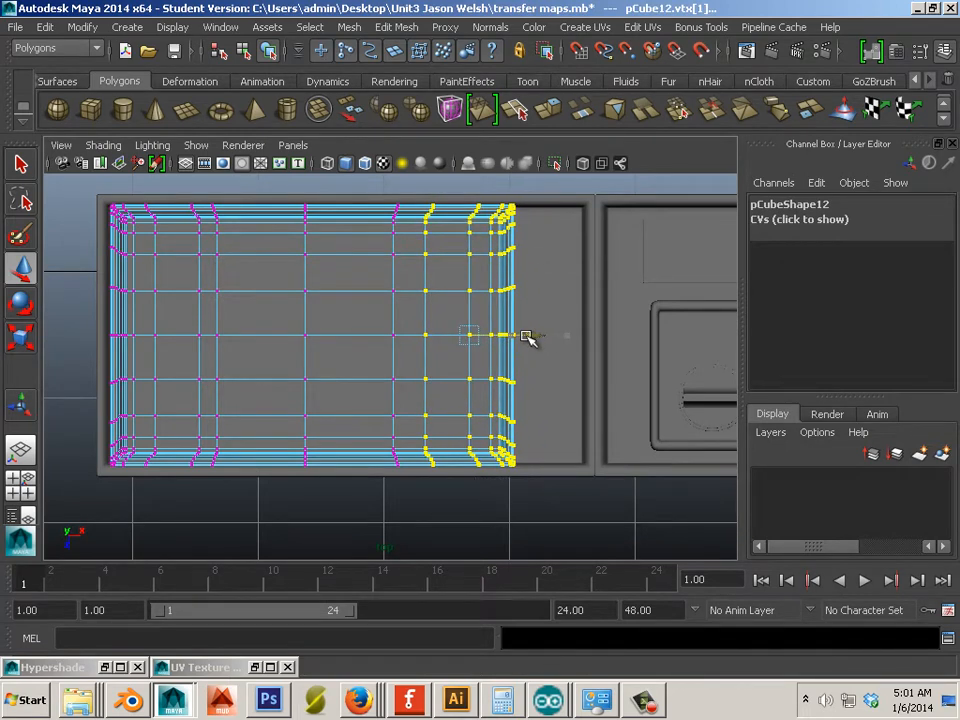
click(520, 528)
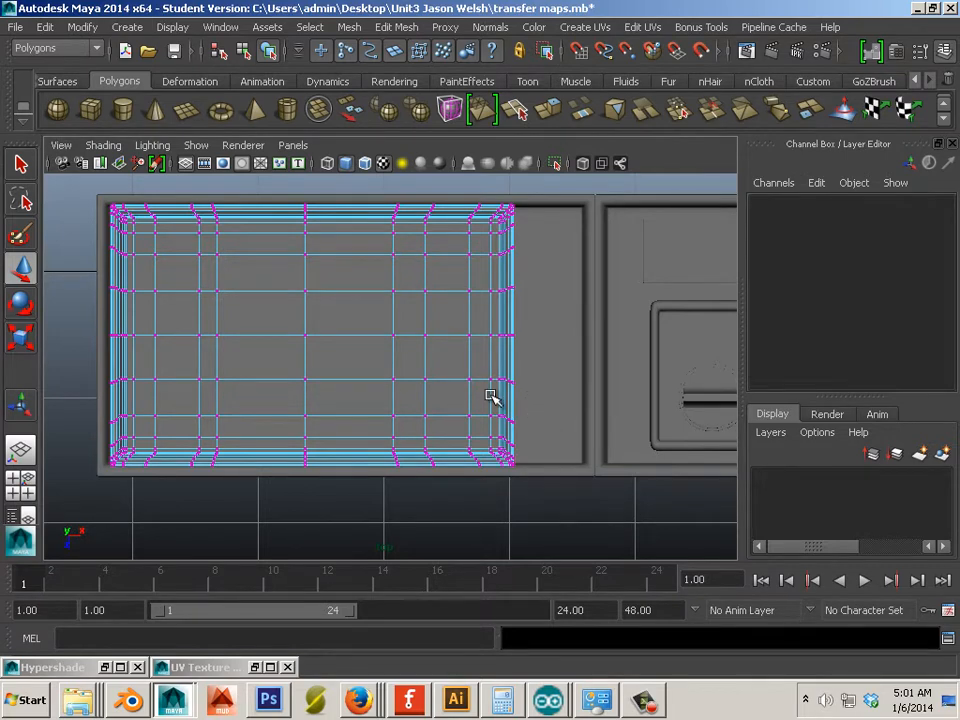
- Leave vertex editing in the perspective view and move the spare round knob along Z to 0.794, onto the control panel
key(space)
key(space)
right_drag(482, 322, 509, 297)
scroll(566, 318, down, 10)
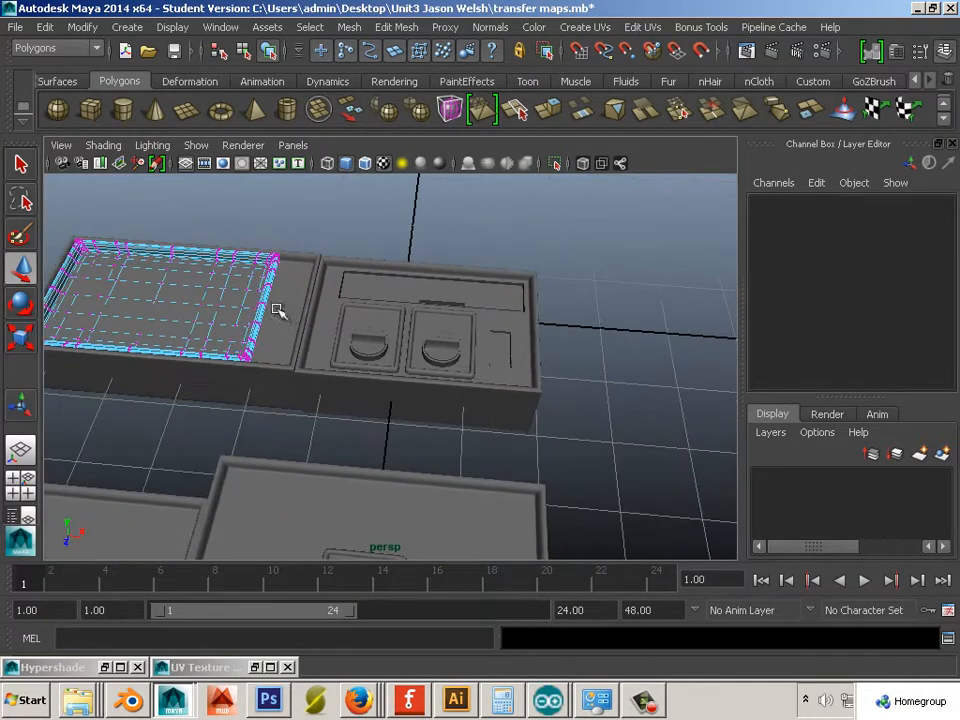
click(385, 530)
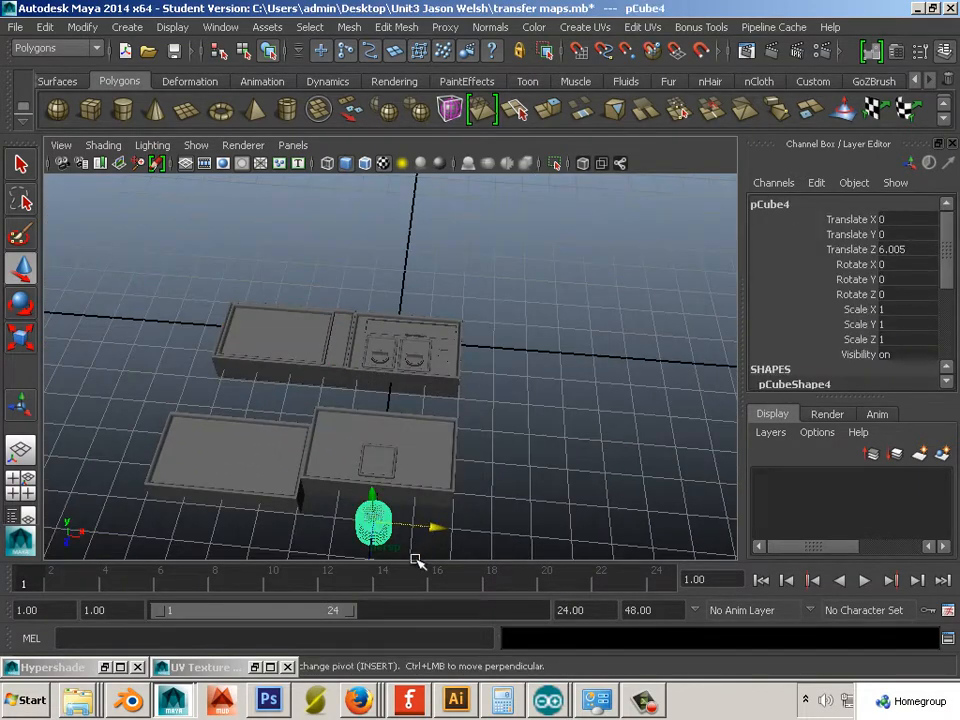
drag(380, 553, 396, 388)
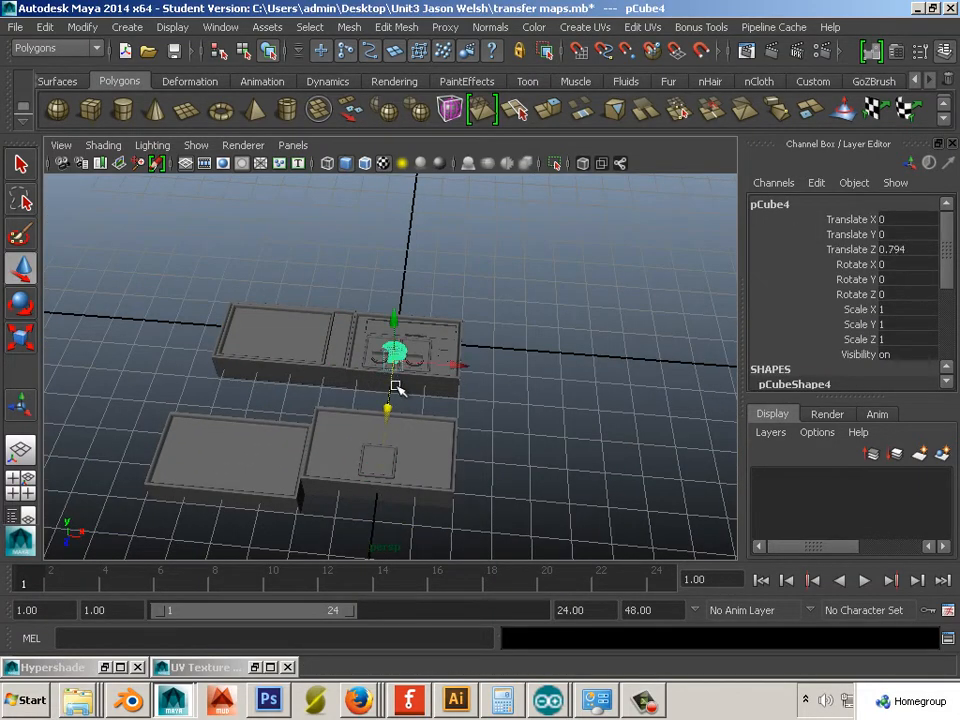
scroll(396, 388, up, 5)
alt+middle_drag(219, 333, 246, 406)
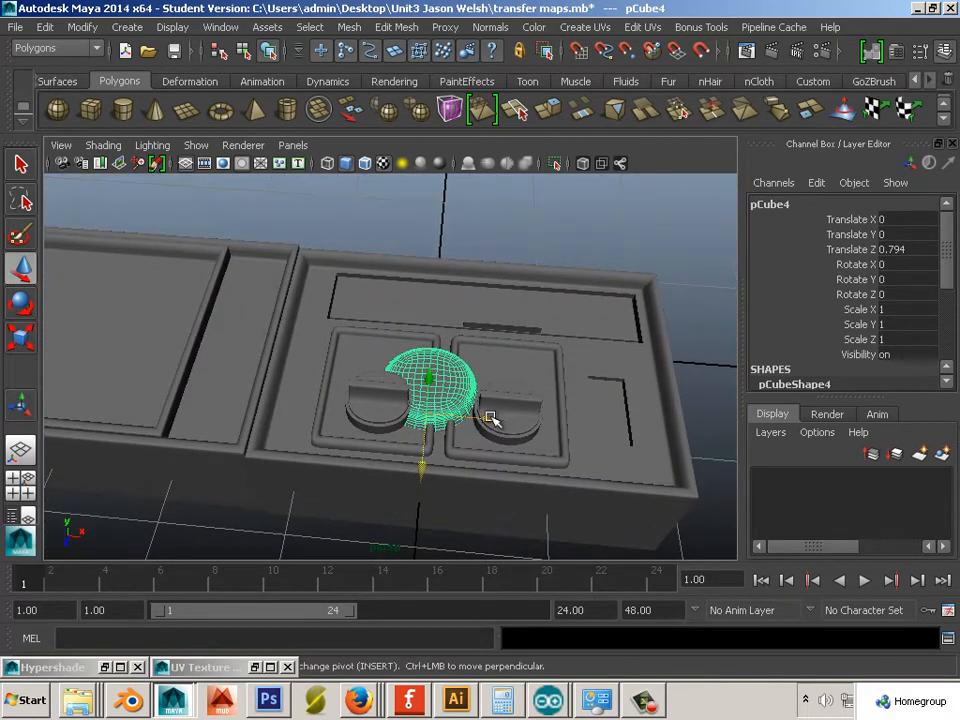
- Move the round knob to X -1.55, towards the gap beside the knob panel, and scale it uniformly to 0.529
drag(489, 416, 205, 396)
click(21, 338)
click(20, 267)
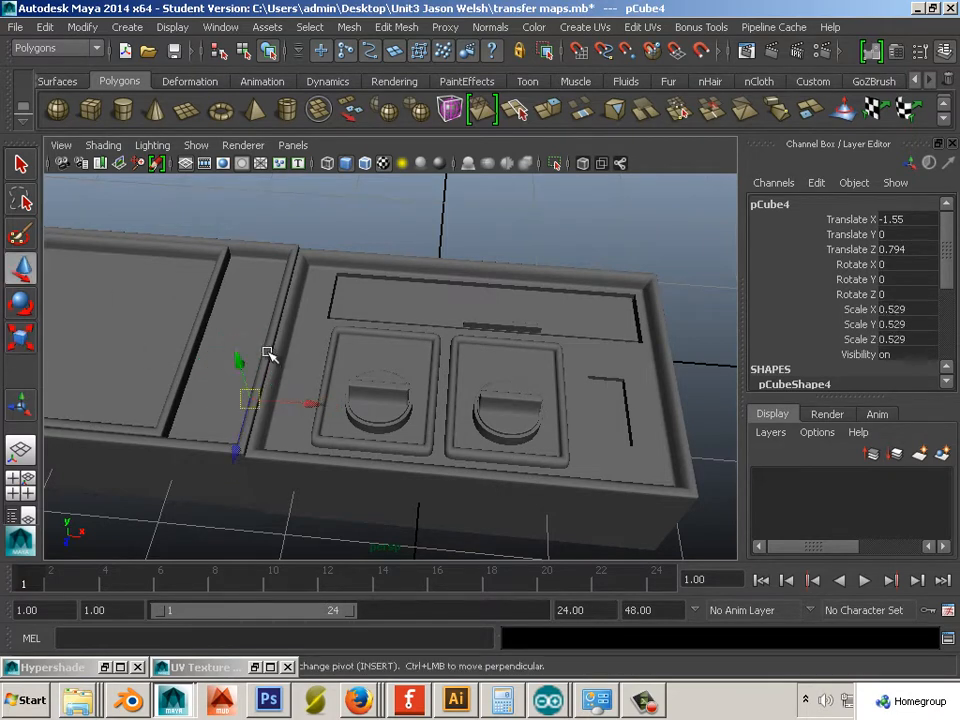
- Seat the round knob in the gap strip beside the inset box at X -1.679, Y 0.328, Z 1.022
click(232, 340)
key(f)
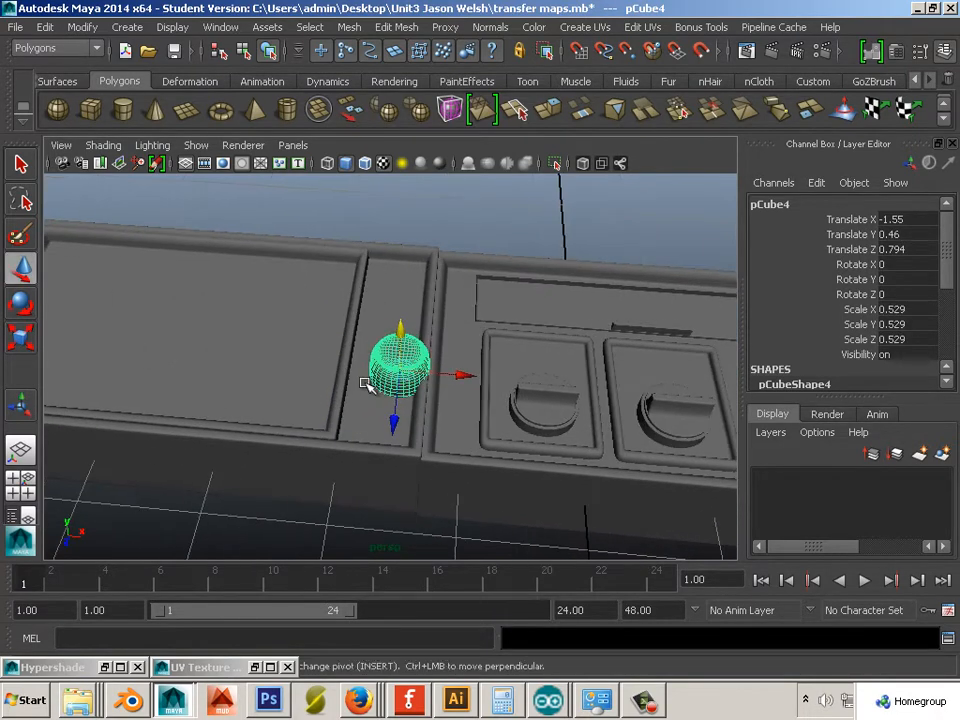
drag(462, 378, 380, 341)
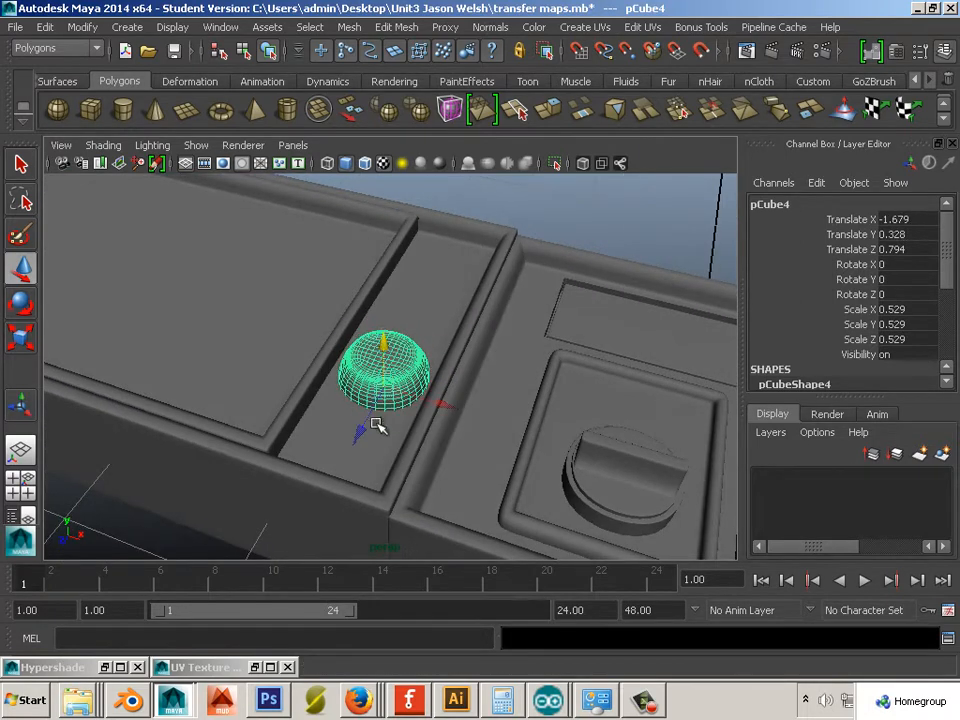
drag(369, 429, 341, 457)
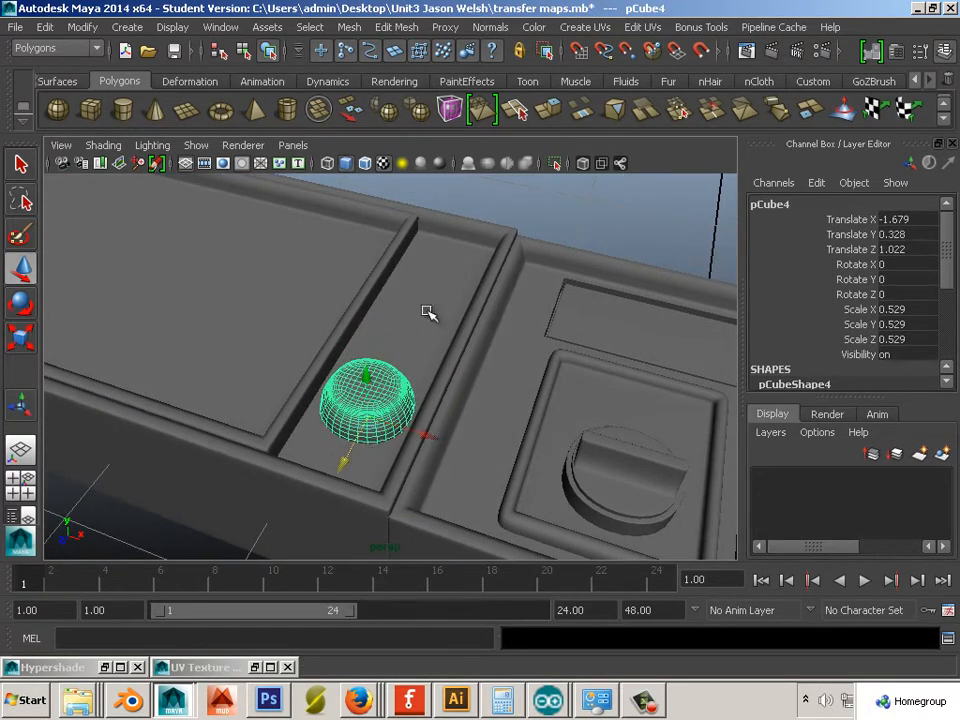
- Scale the round knob uniformly to 0.487 and check the knob area against the vintage TV photo in Firefox
click(507, 207)
alt+drag(431, 330, 460, 378)
alt+right_drag(460, 378, 504, 434)
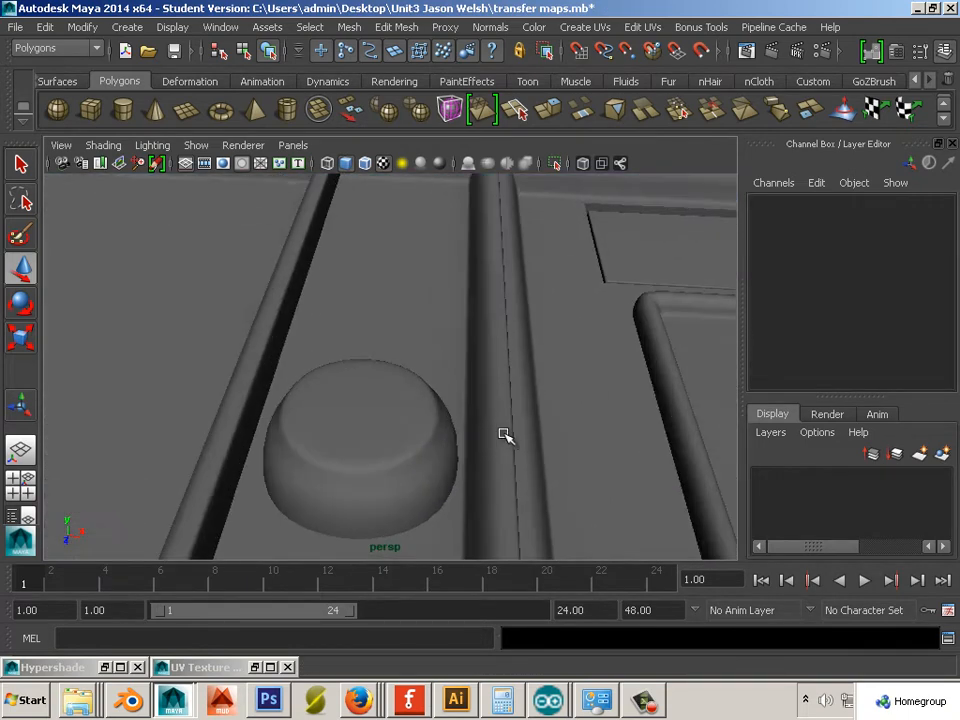
alt+drag(504, 436, 474, 431)
click(422, 461)
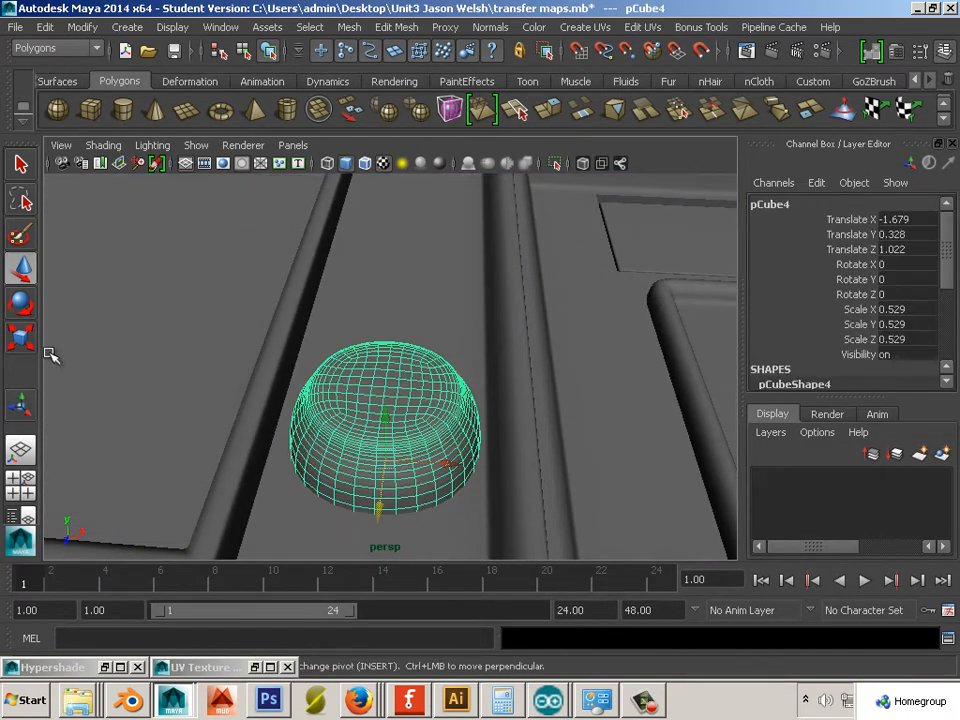
click(12, 342)
drag(378, 458, 373, 456)
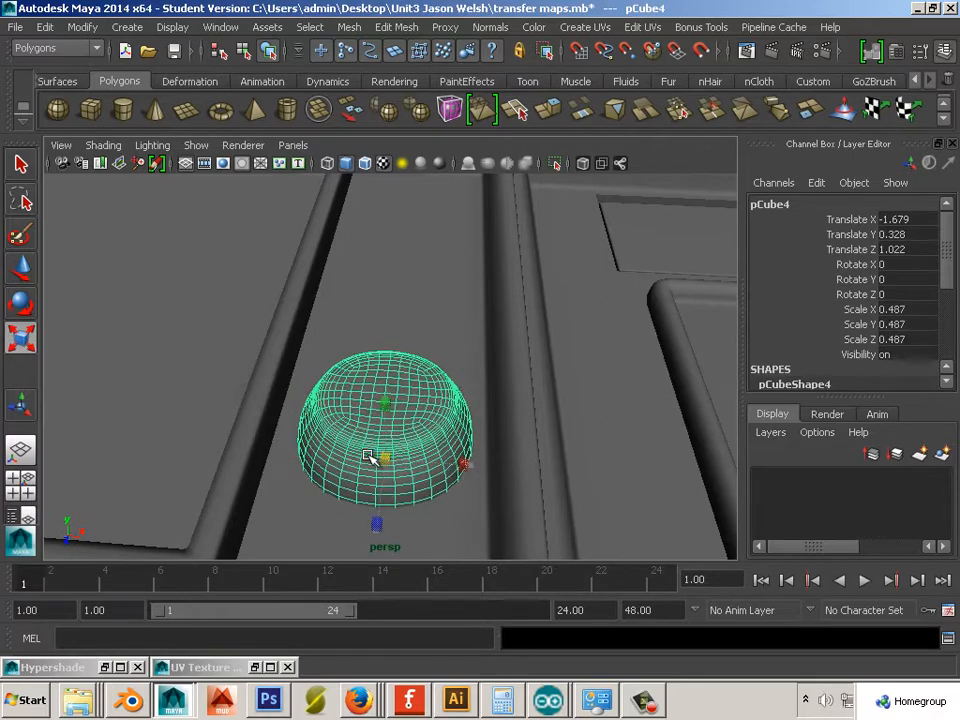
alt+drag(446, 531, 452, 512)
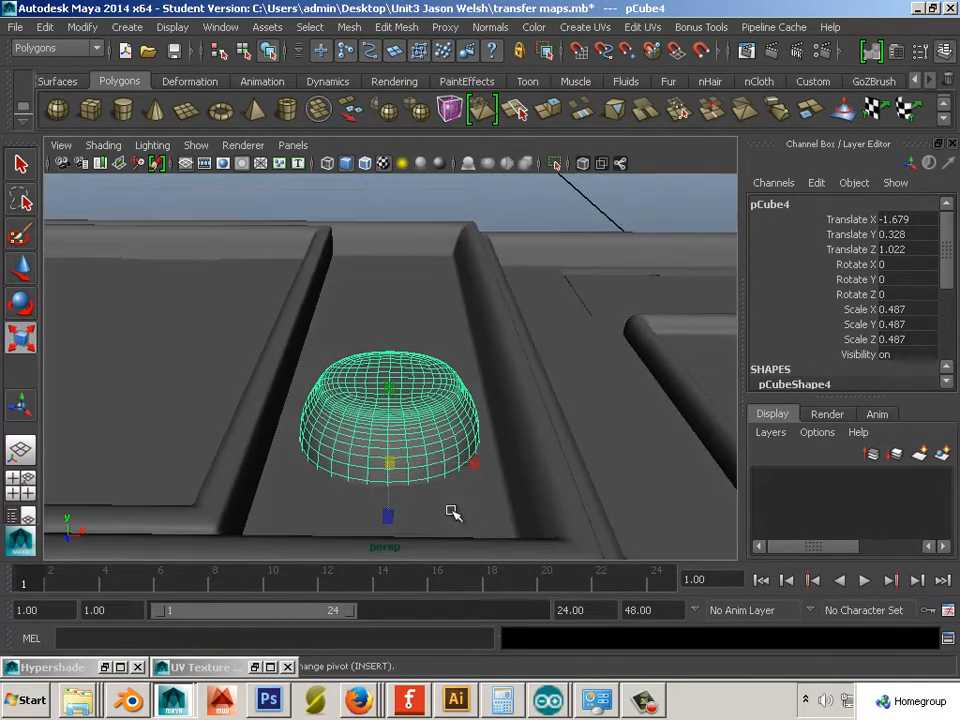
click(358, 190)
key(alt+Tab)
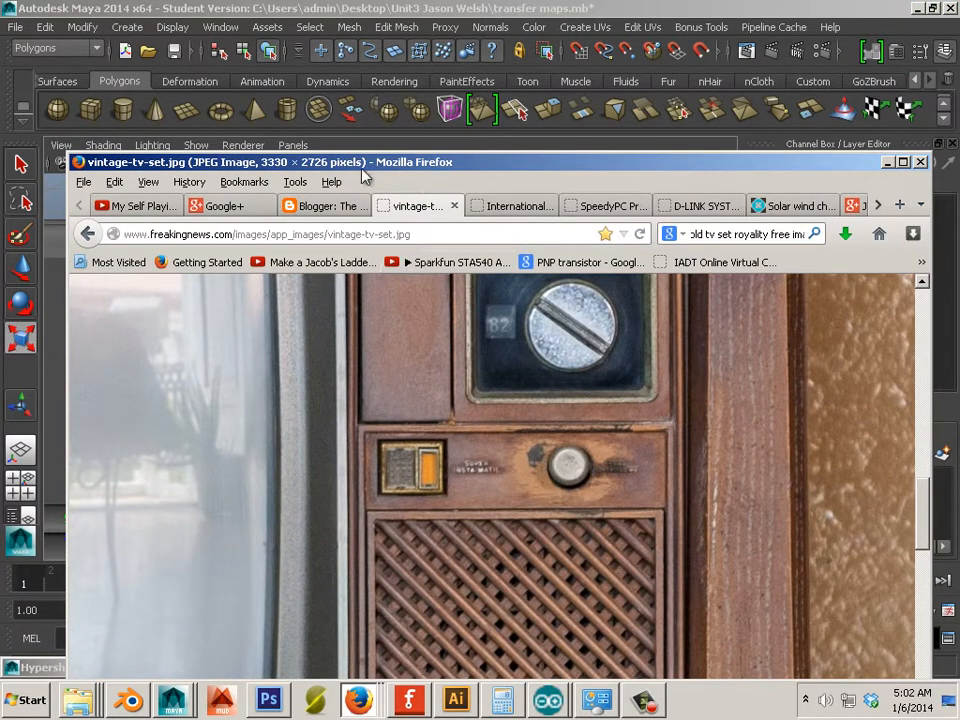
key(alt+Tab)
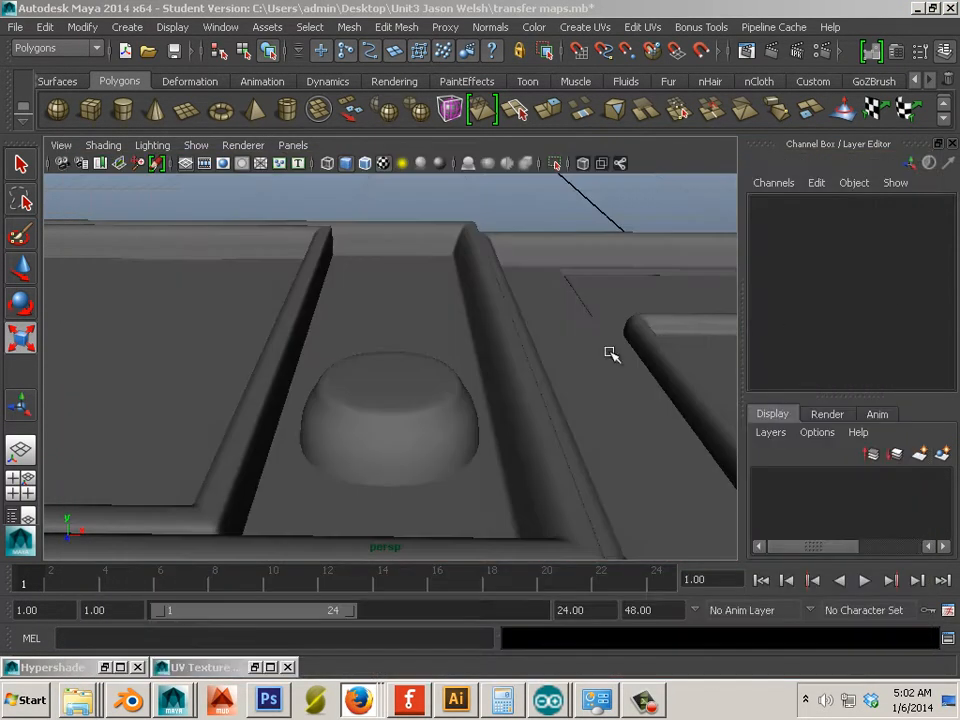
- Delete the outer box's lengthwise edge loop that runs between the round knob and the rim beside the knob panel
click(469, 474)
alt+drag(469, 474, 480, 501)
right_drag(474, 497, 517, 288)
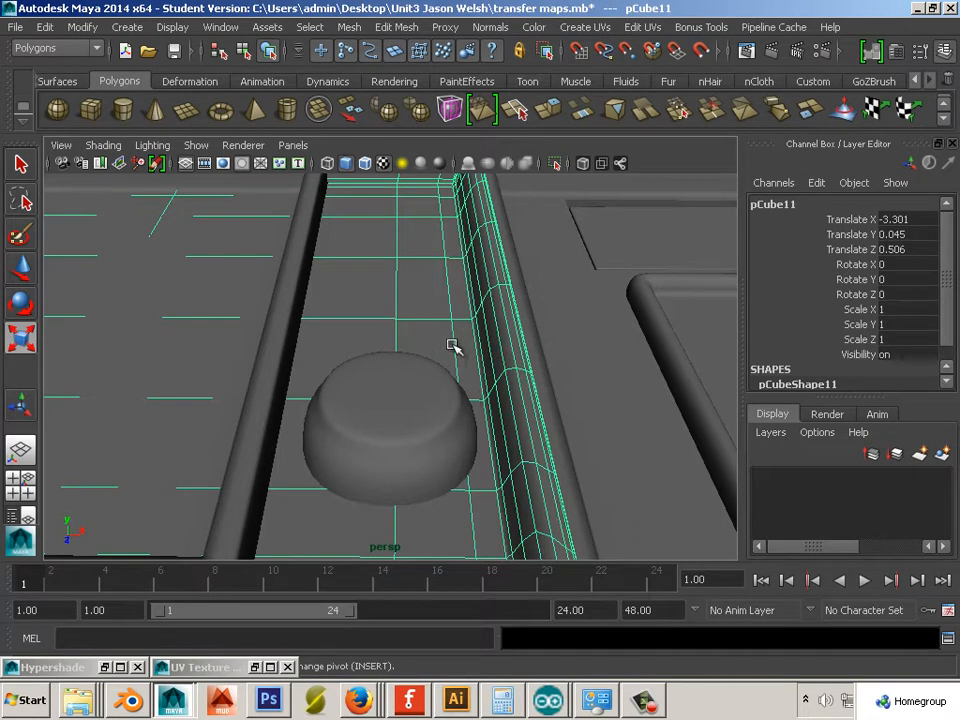
right_drag(453, 346, 456, 268)
click(453, 346)
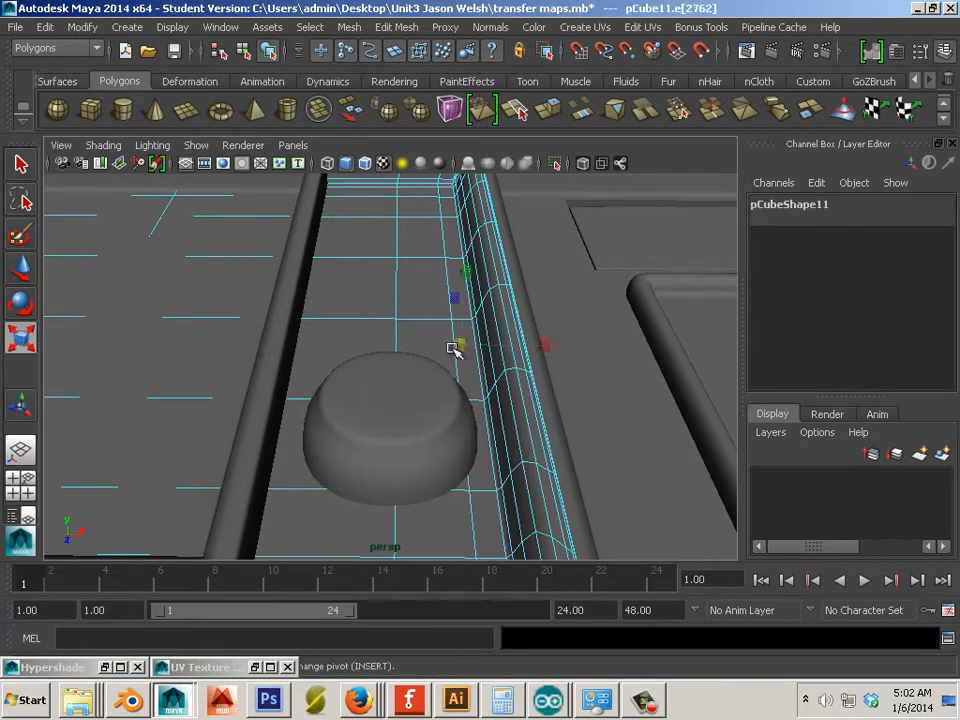
double_click(471, 530)
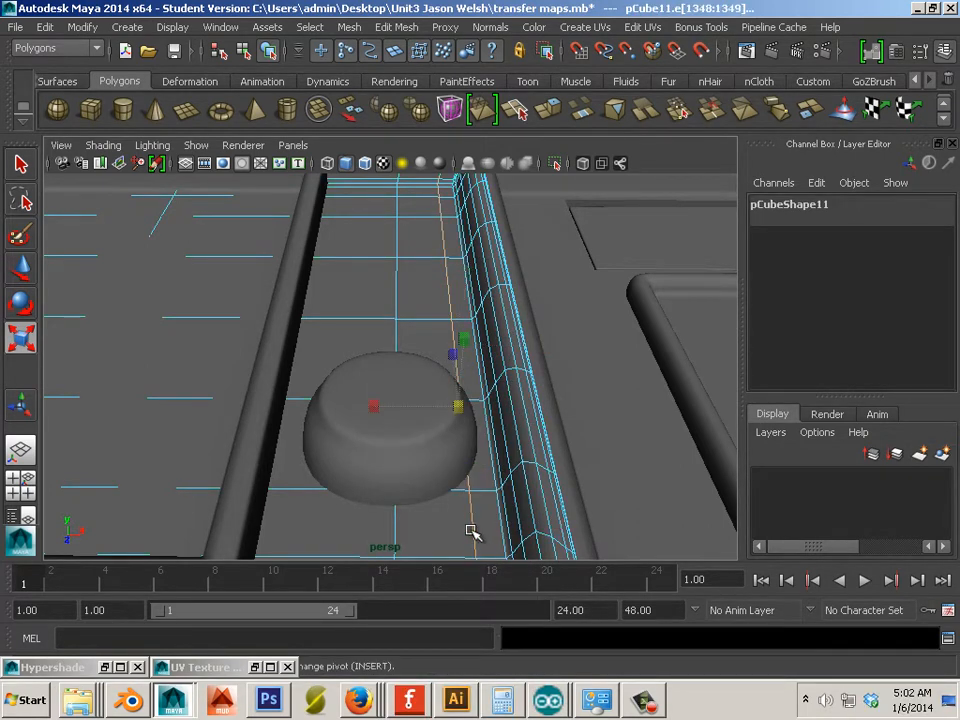
alt+drag(503, 508, 510, 461)
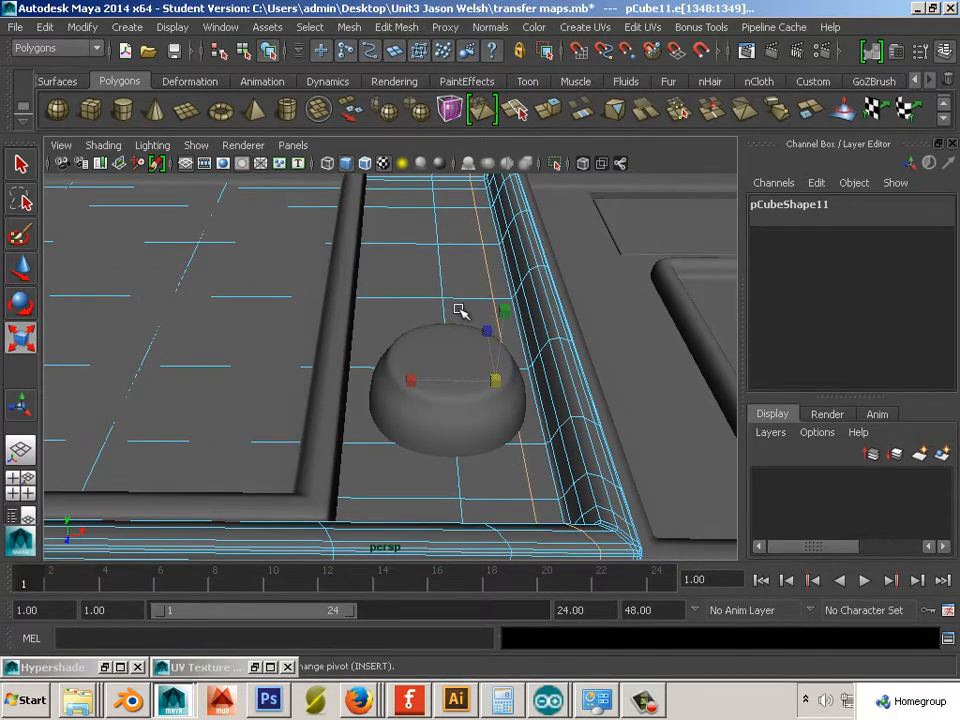
ctrl+right_drag(457, 311, 600, 311)
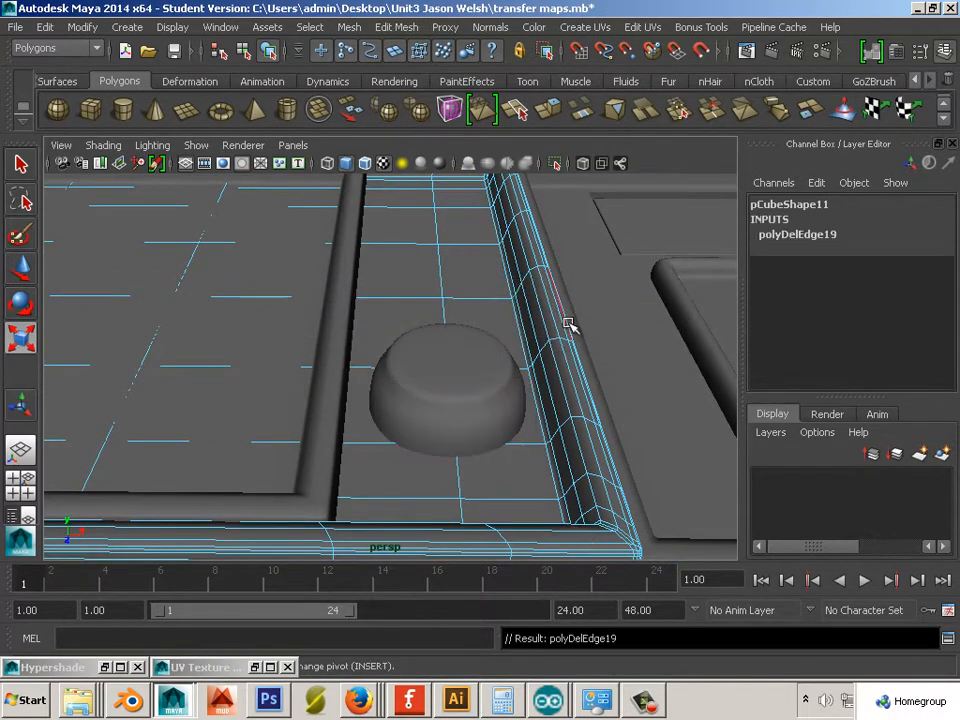
- Delete the outer box's lengthwise edge loop under the round knob and the two crosswise loops passing beneath it
double_click(440, 281)
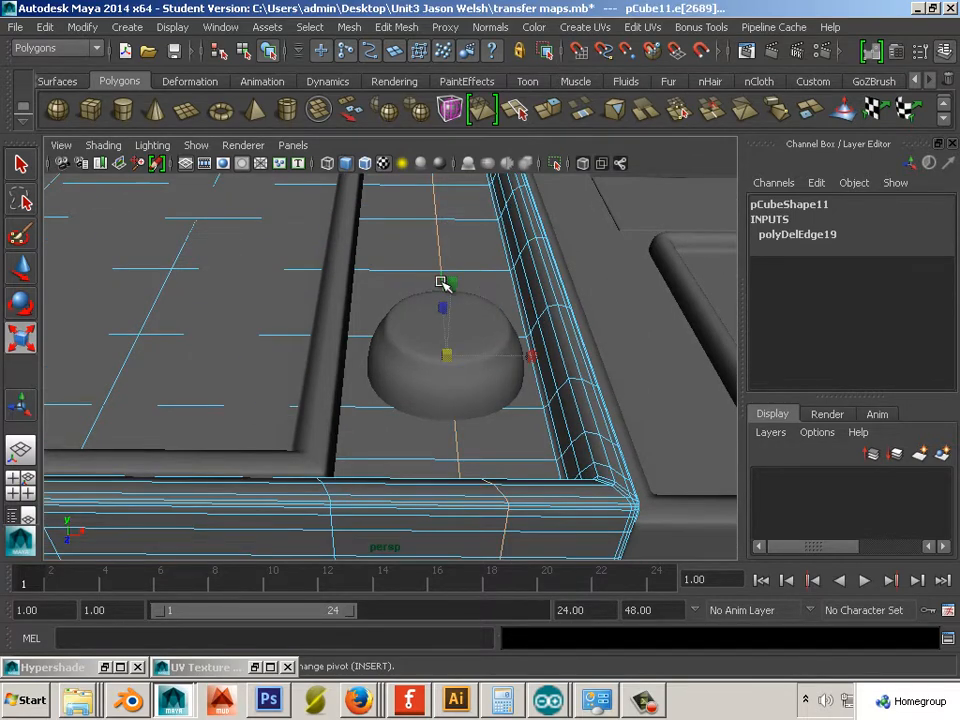
ctrl+right_drag(440, 281, 598, 345)
alt+drag(553, 315, 368, 372)
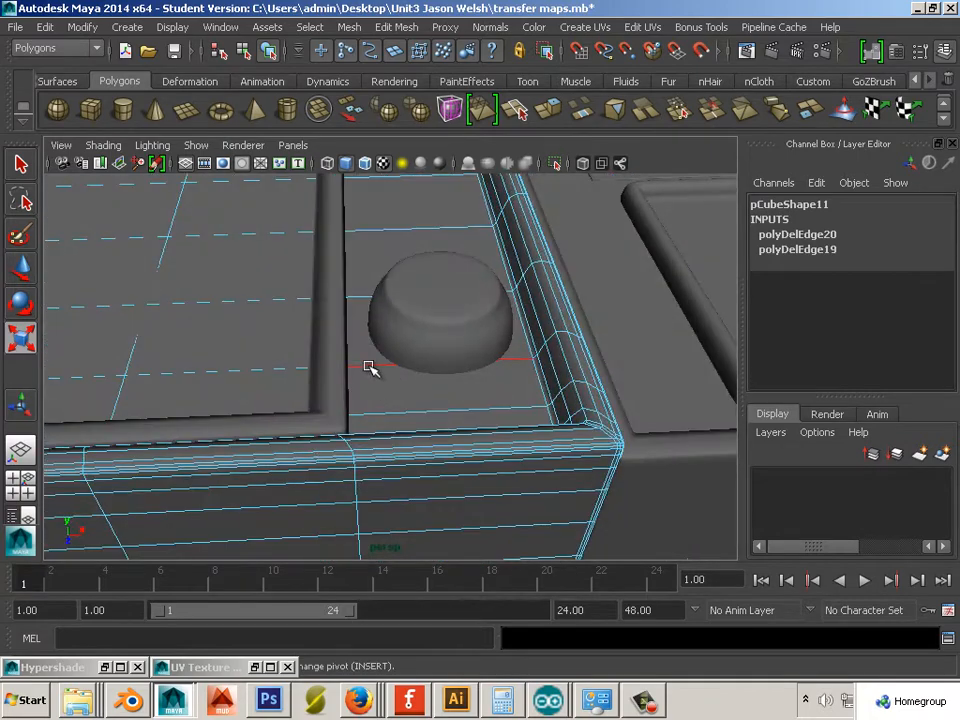
double_click(368, 368)
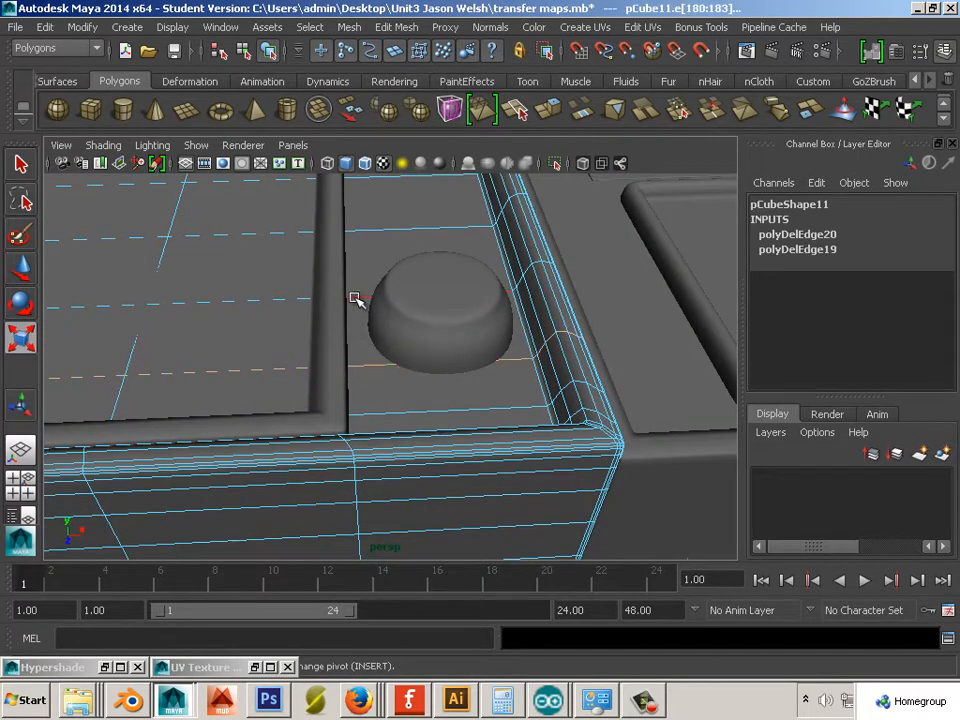
ctrl+right_drag(355, 298, 525, 358)
- Insert four edge loops in the outer box so they frame the round knob on all sides
alt+middle_drag(574, 401, 474, 394)
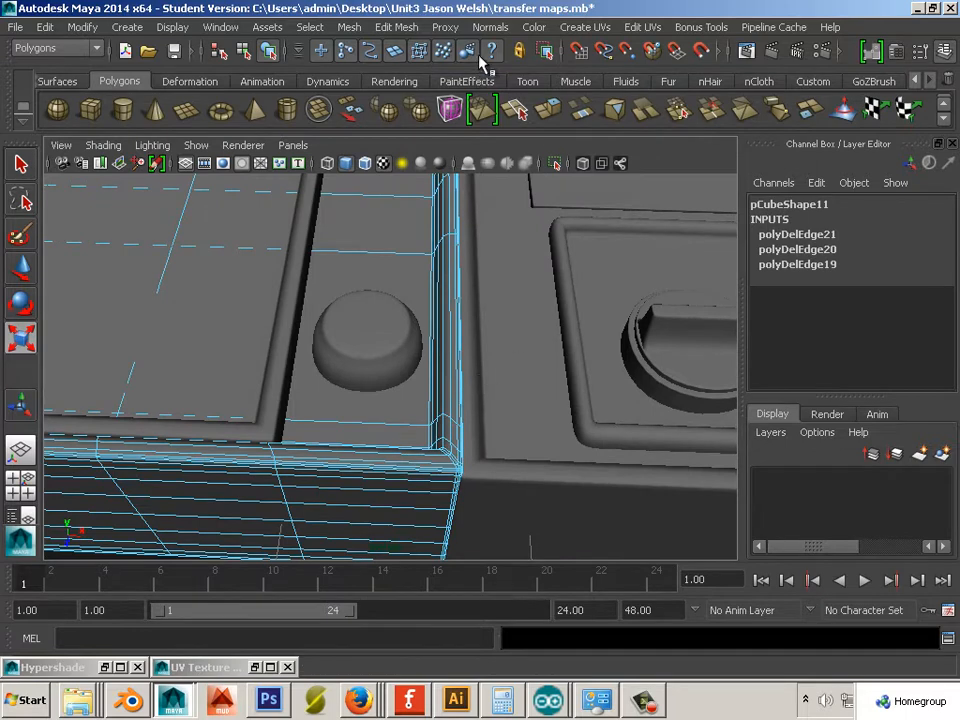
click(403, 33)
click(430, 216)
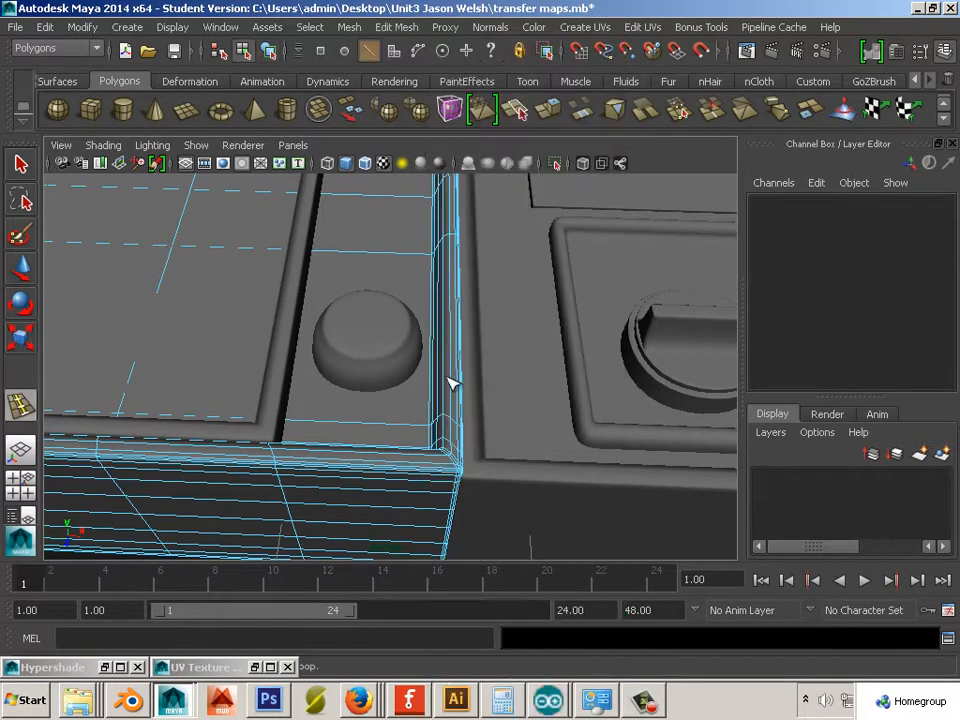
drag(418, 482, 449, 482)
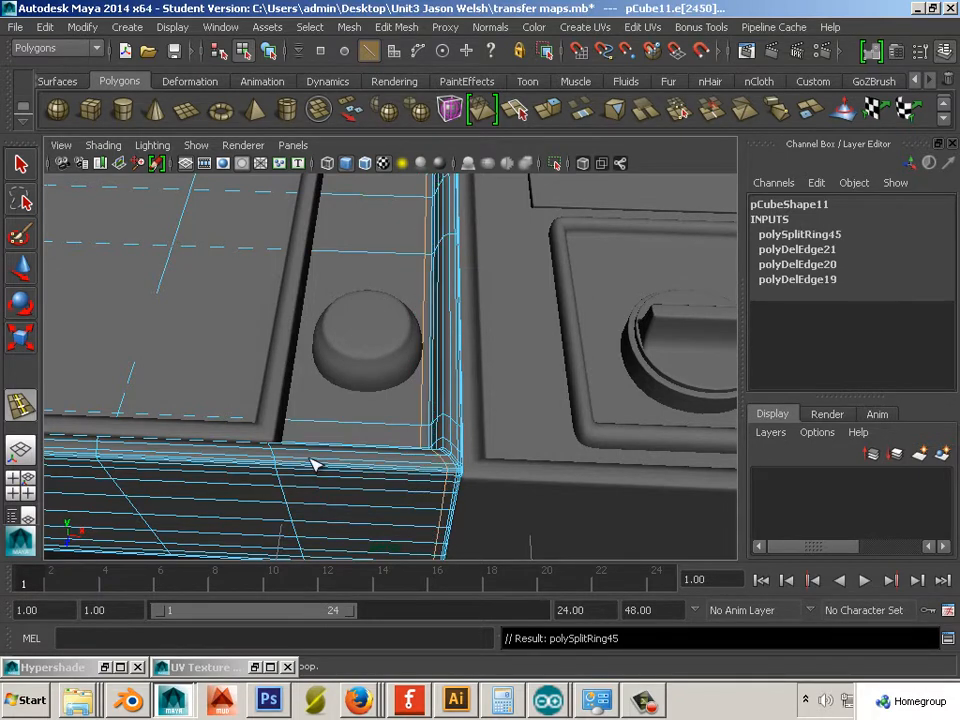
alt+drag(315, 463, 332, 479)
alt+drag(274, 456, 366, 450)
alt+drag(366, 450, 339, 435)
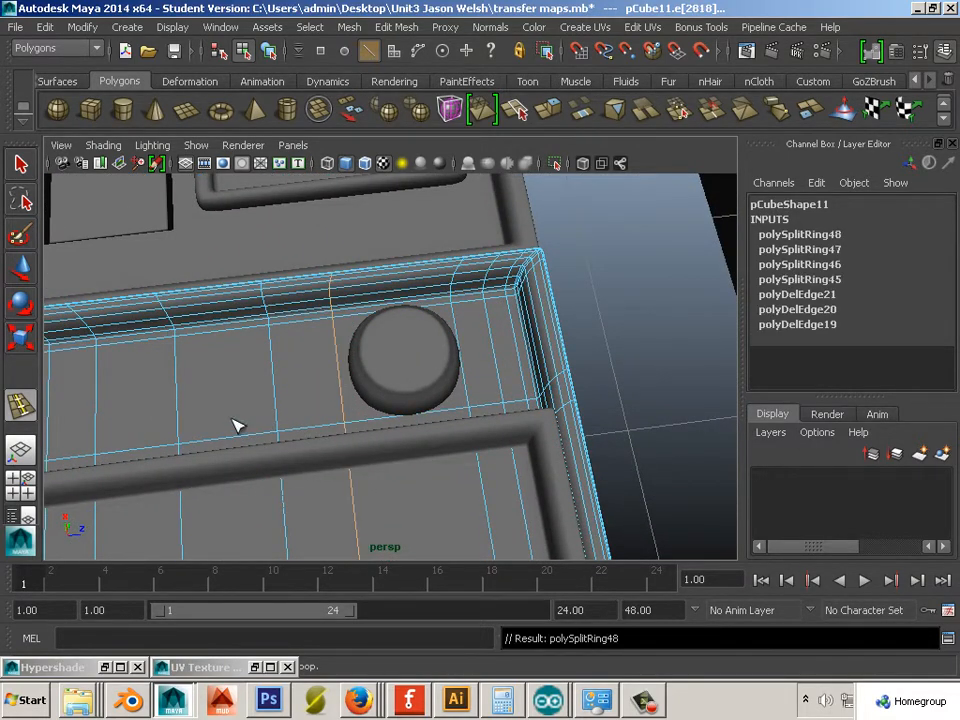
- Slide the crosswise edge loop on the open-strip side of the round knob closer to the knob's edge
alt+right_drag(340, 367, 416, 360)
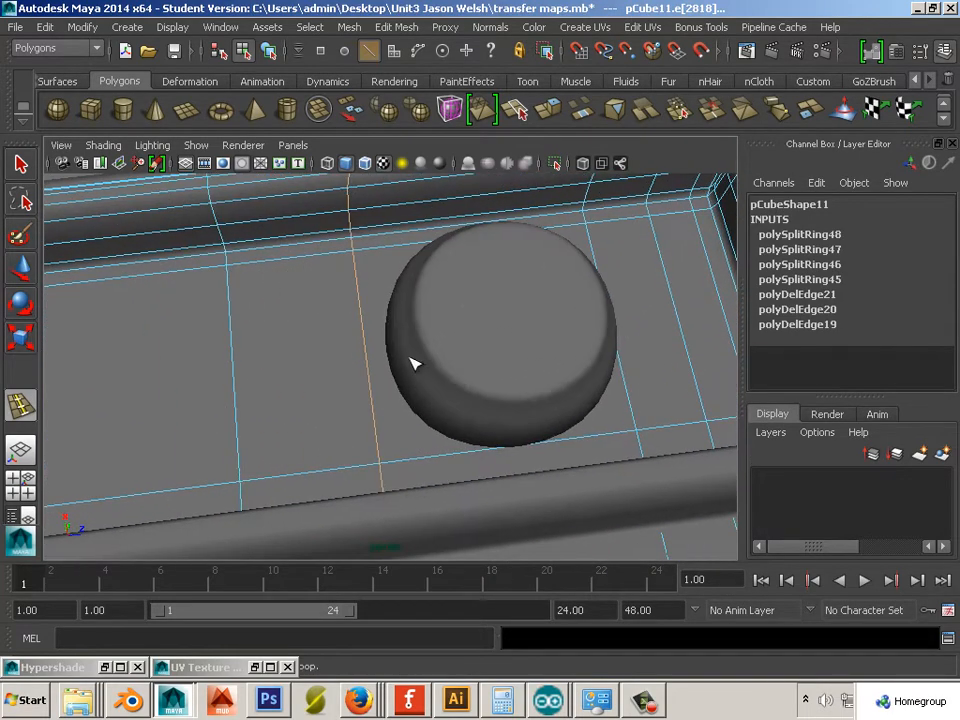
click(414, 29)
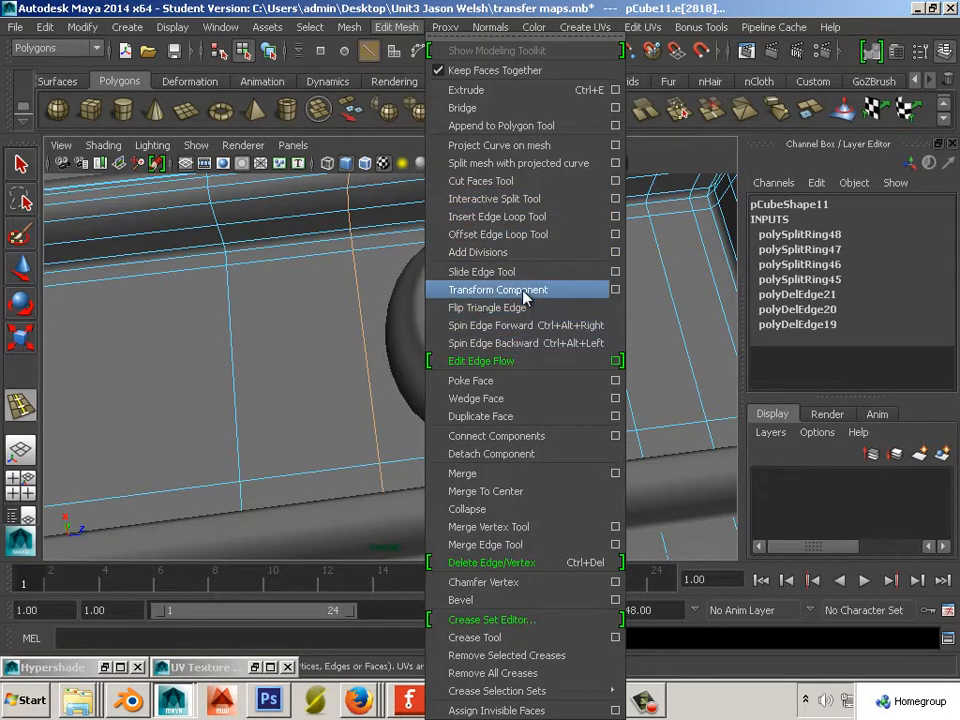
click(500, 272)
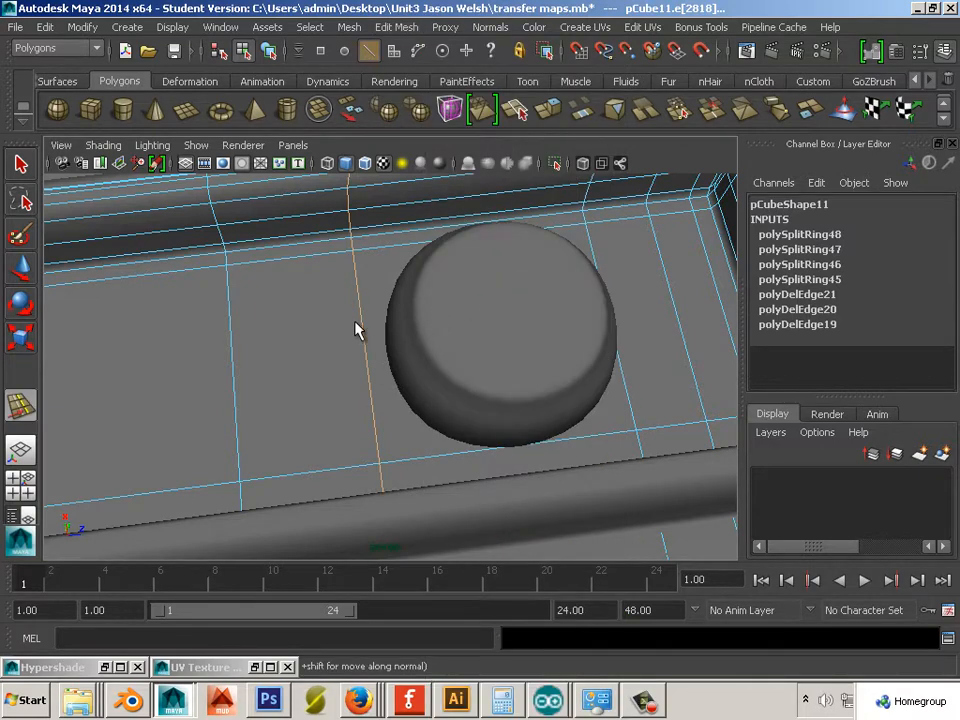
mouse_move(367, 329)
middle_down()
mouse_move(375, 328)
mouse_move(354, 326)
mouse_move(362, 326)
middle_up()
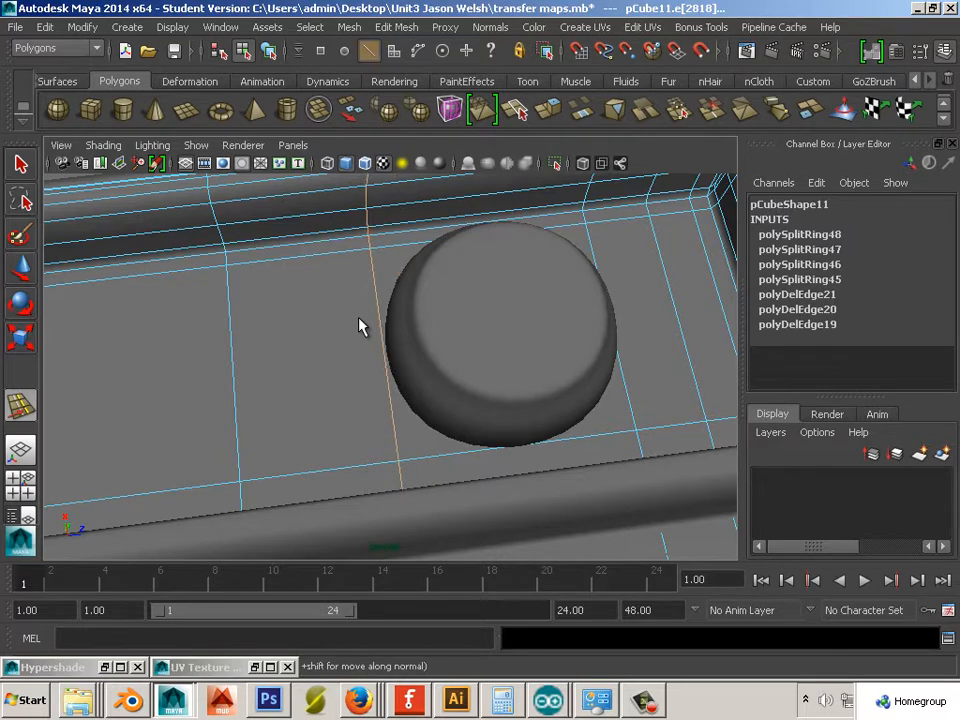
- Slide the lengthwise edge loop on the inset box's side slightly away from the round knob
alt+drag(285, 360, 431, 456)
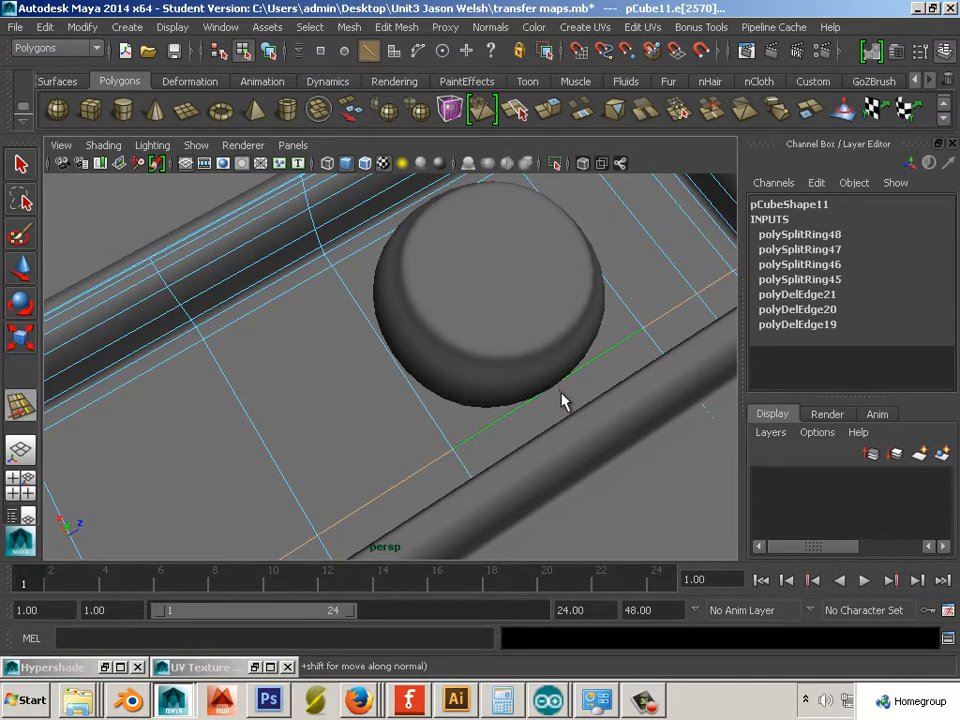
click(412, 30)
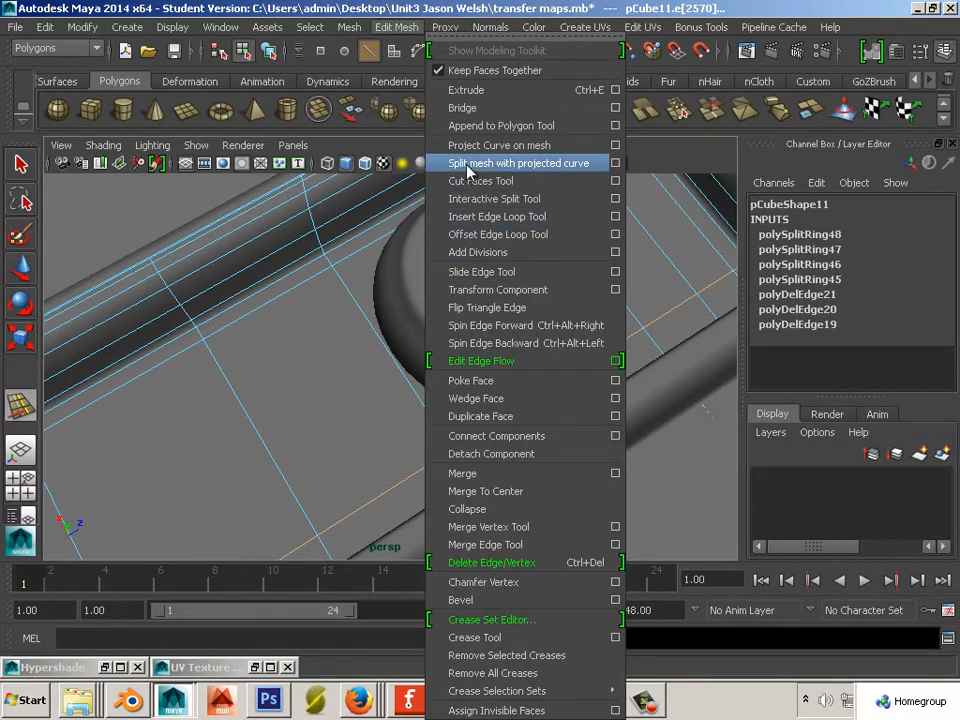
click(490, 272)
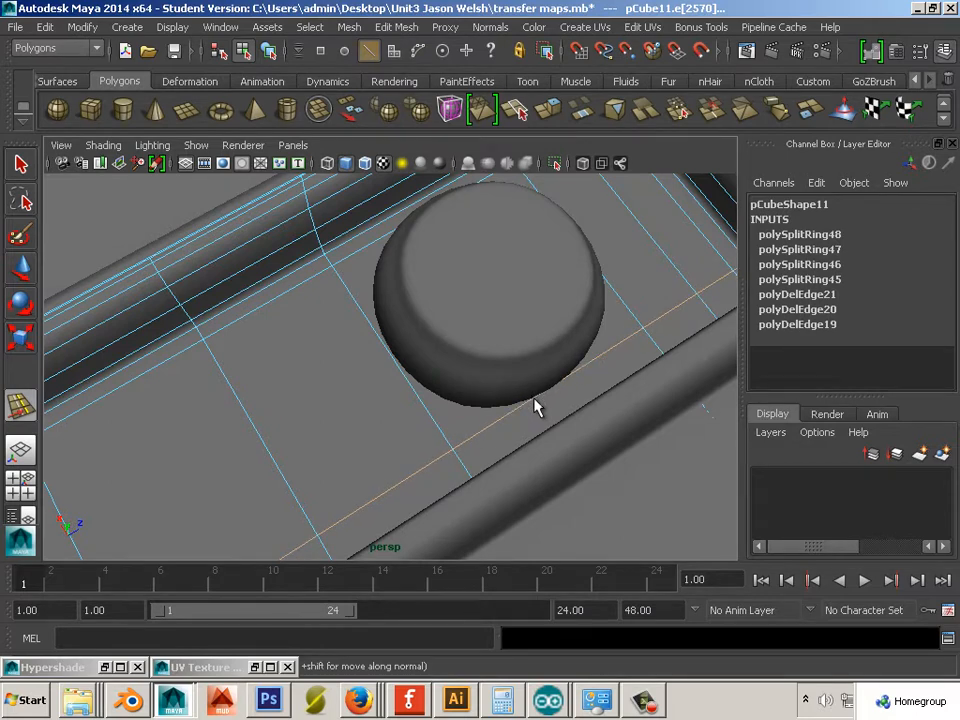
middle_drag(534, 398, 535, 400)
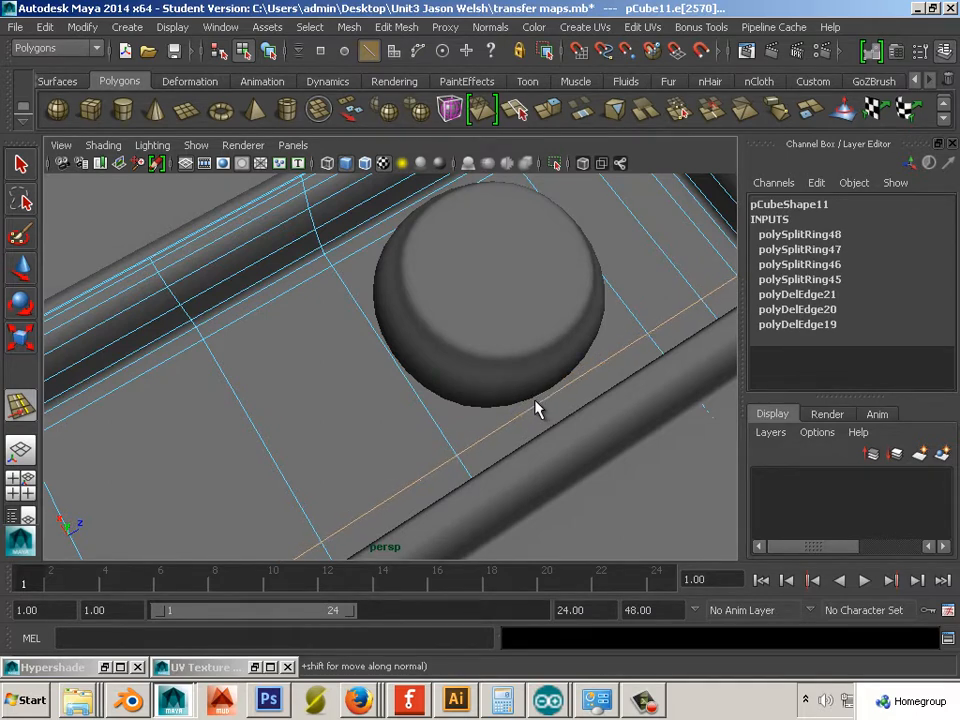
alt+drag(579, 364, 432, 333)
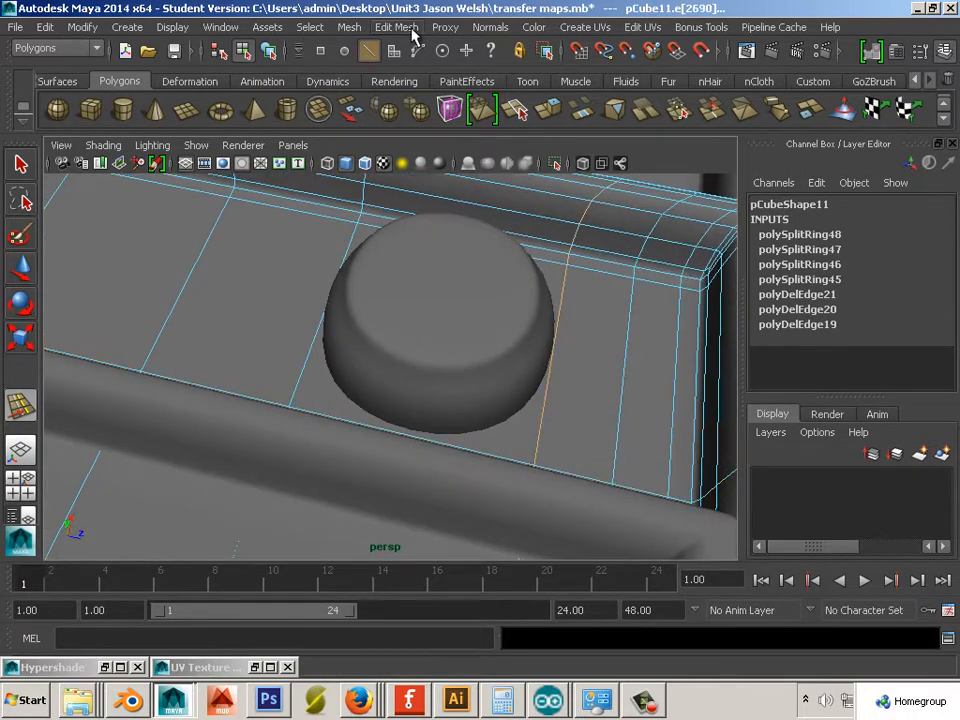
- Slide the crosswise edge loop on the box-end side of the round knob slightly away from the knob
click(402, 27)
click(490, 271)
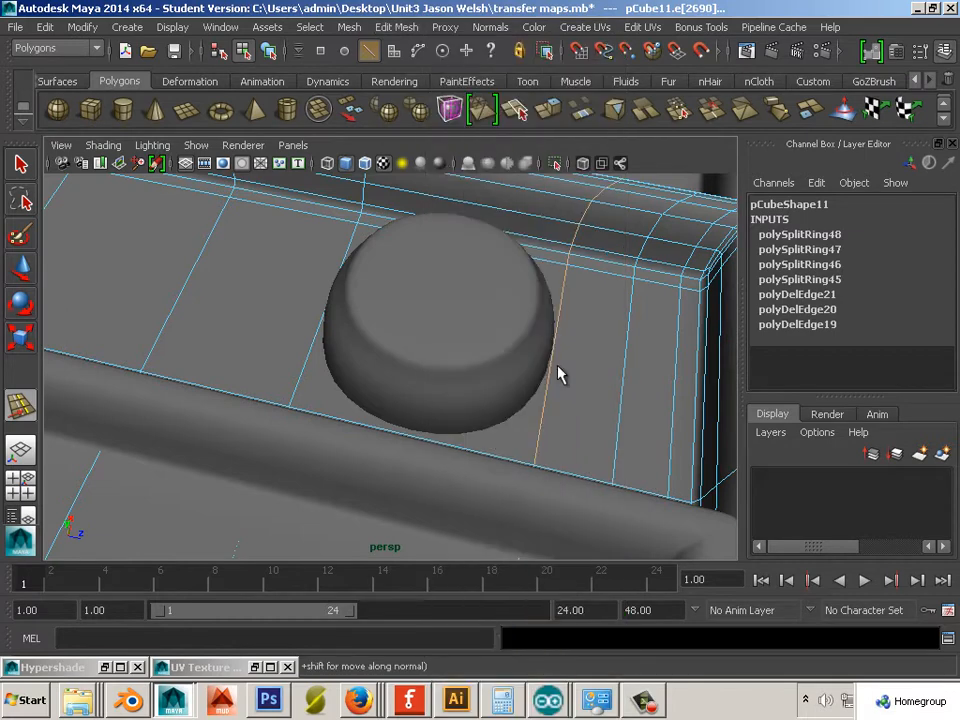
middle_drag(560, 377, 570, 384)
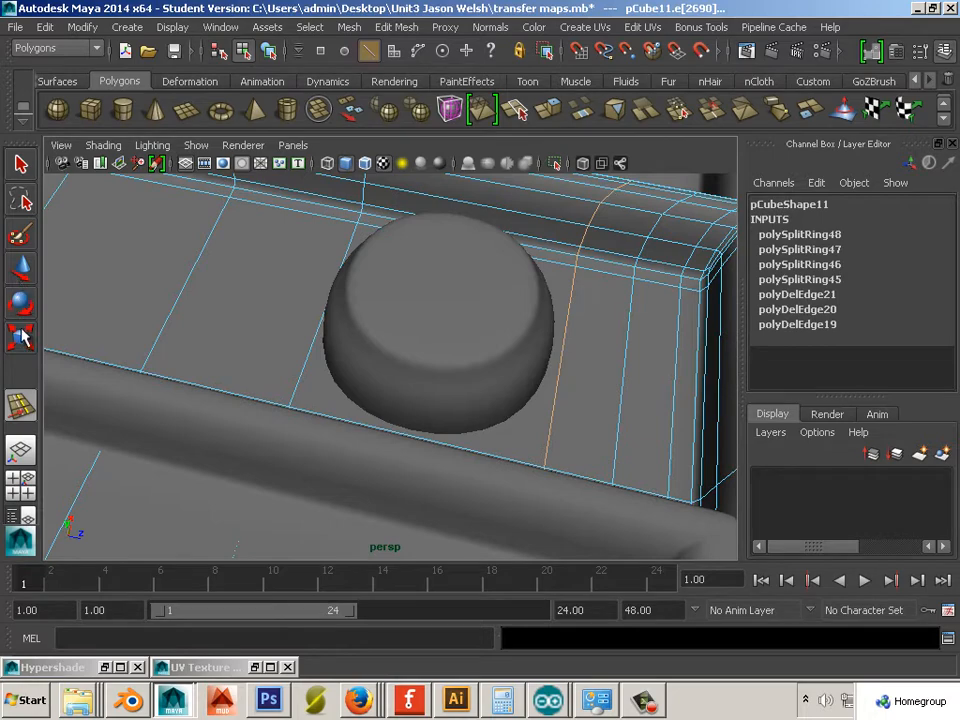
click(21, 268)
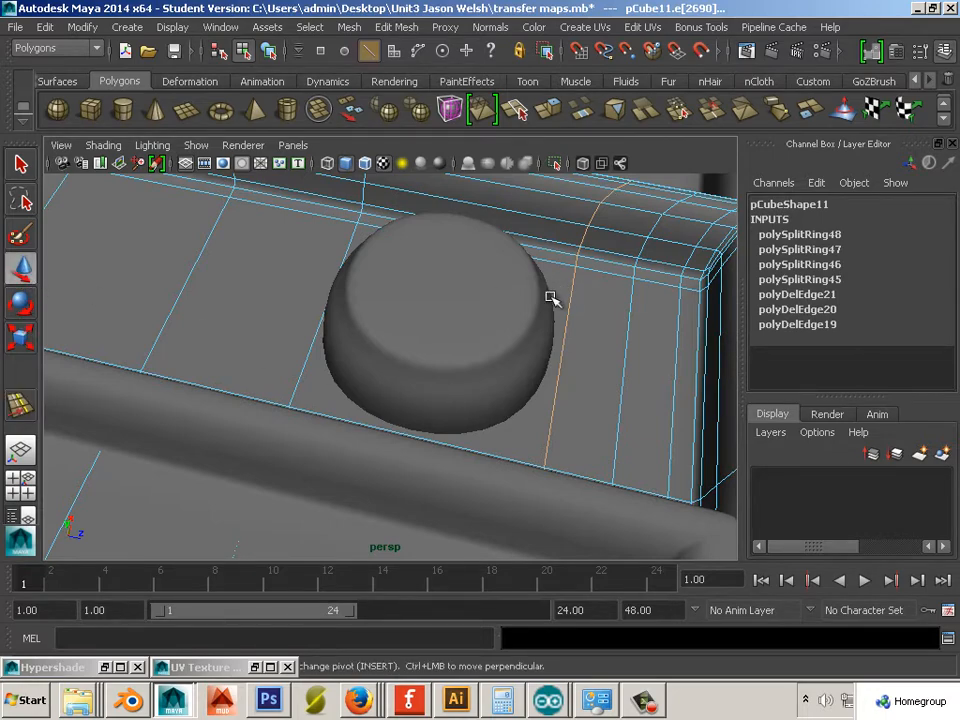
- Slide the lengthwise edge loop on the raised outer rim's side slightly away from the round knob
alt+drag(579, 302, 340, 332)
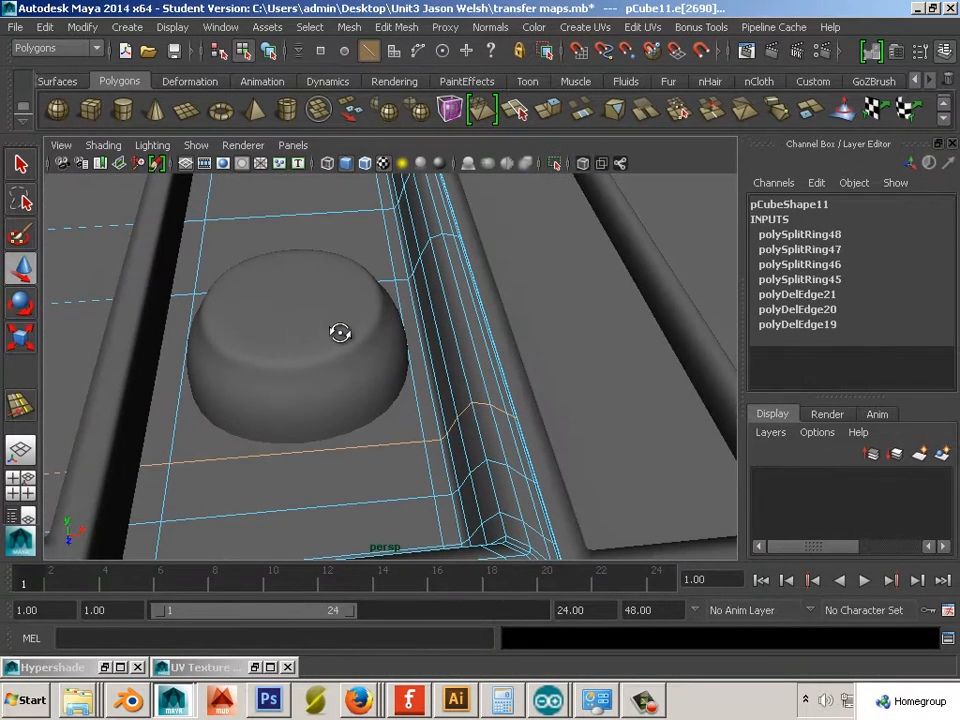
double_click(412, 383)
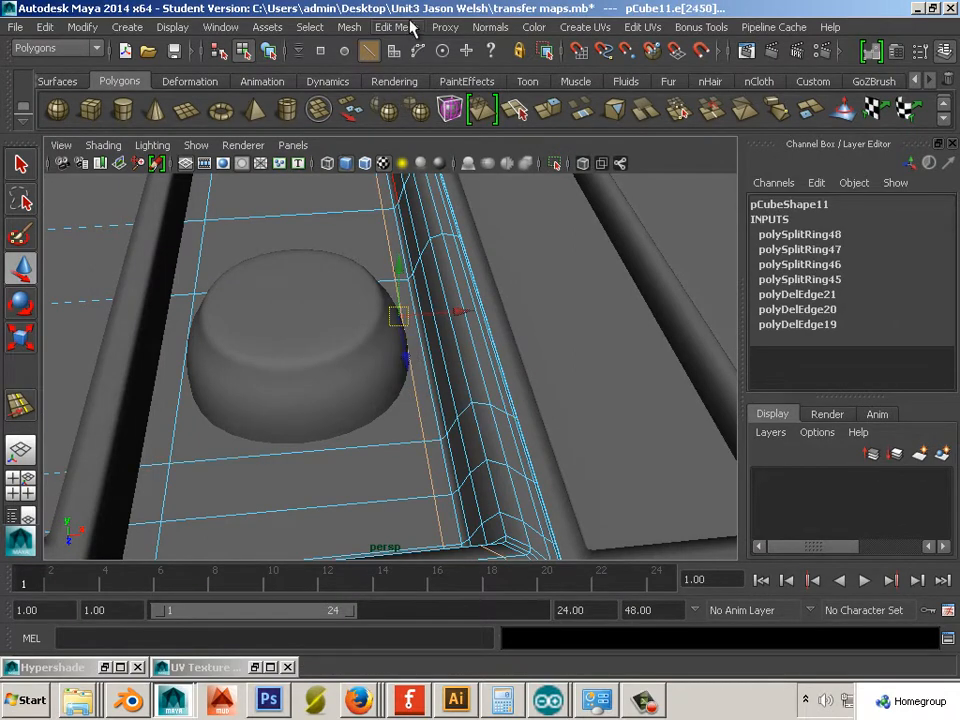
click(412, 27)
click(485, 272)
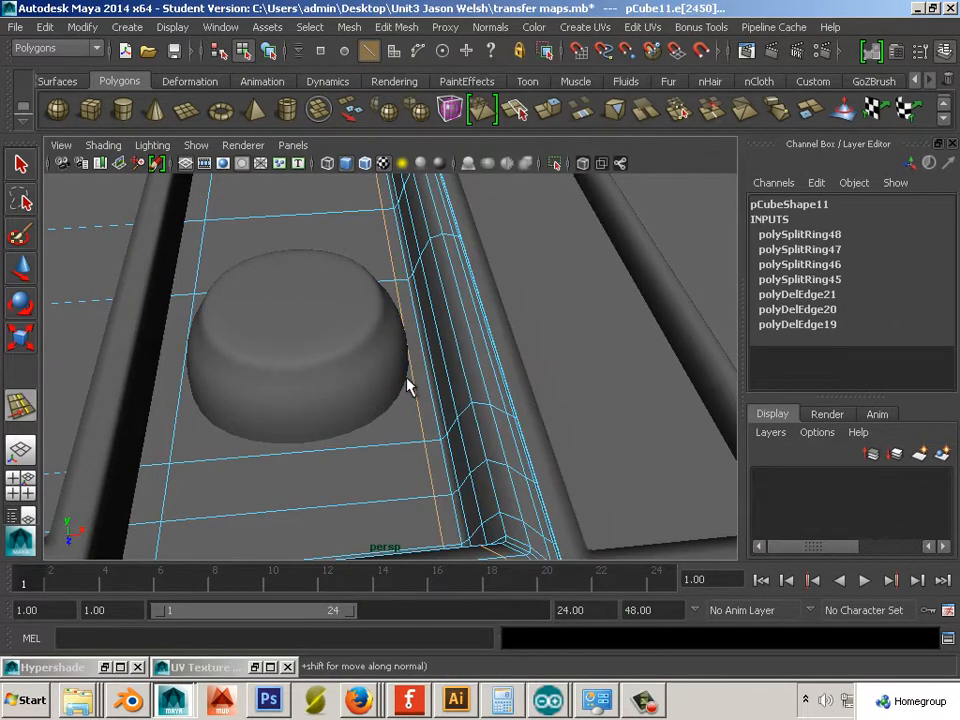
middle_drag(415, 388, 430, 388)
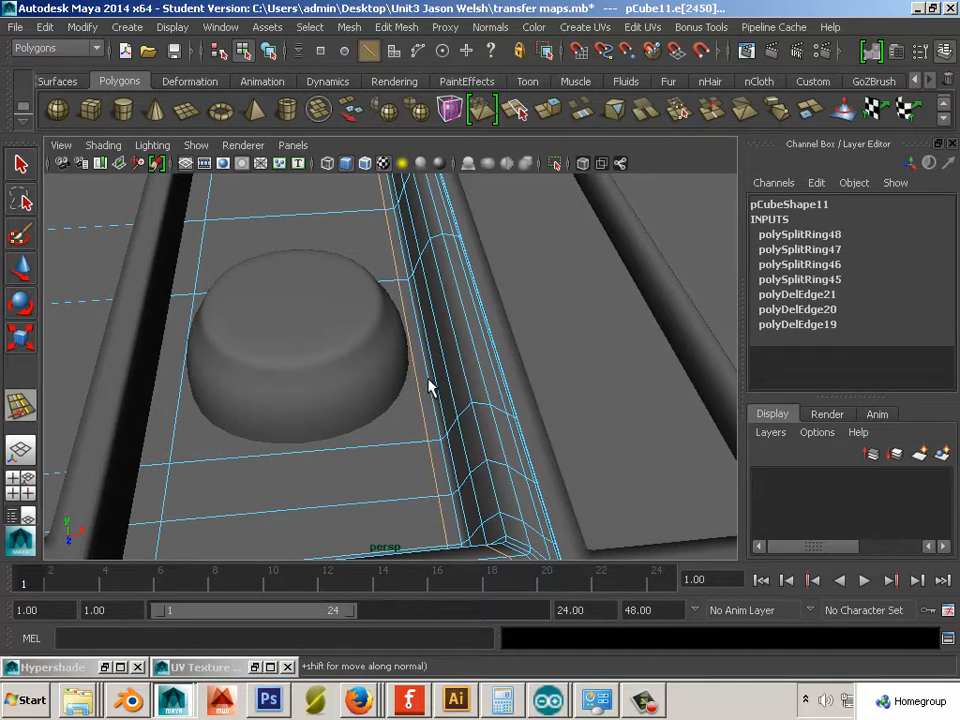
- Extrude the outer box's face under the round knob and scale it slightly inward to form a narrow inset border
alt+drag(311, 407, 360, 406)
right_drag(433, 476, 433, 354)
click(463, 435)
alt+drag(456, 446, 440, 430)
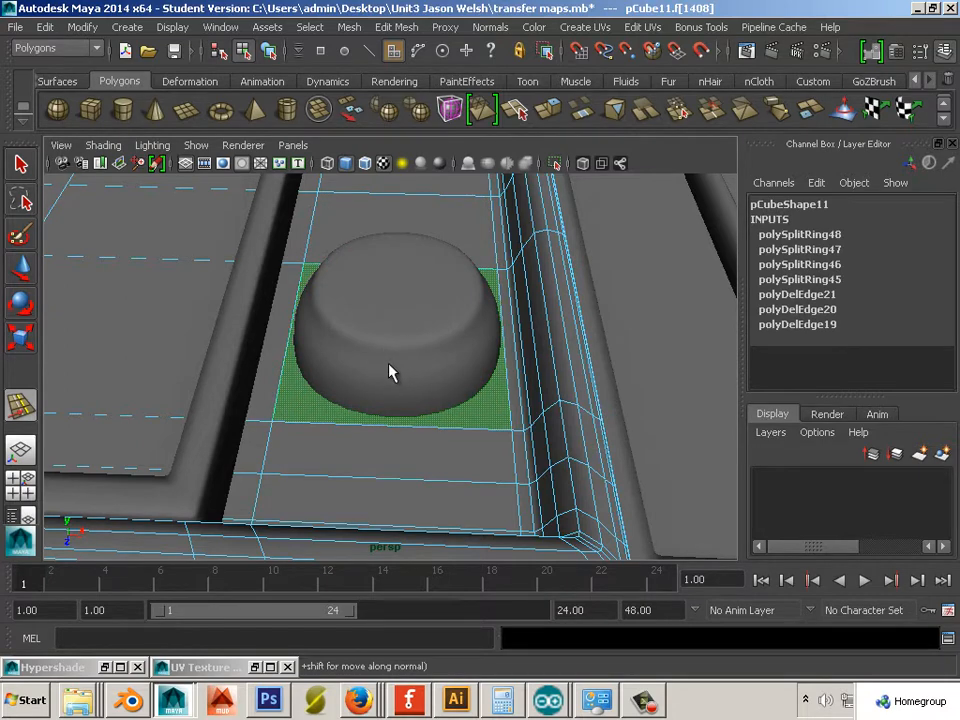
click(547, 112)
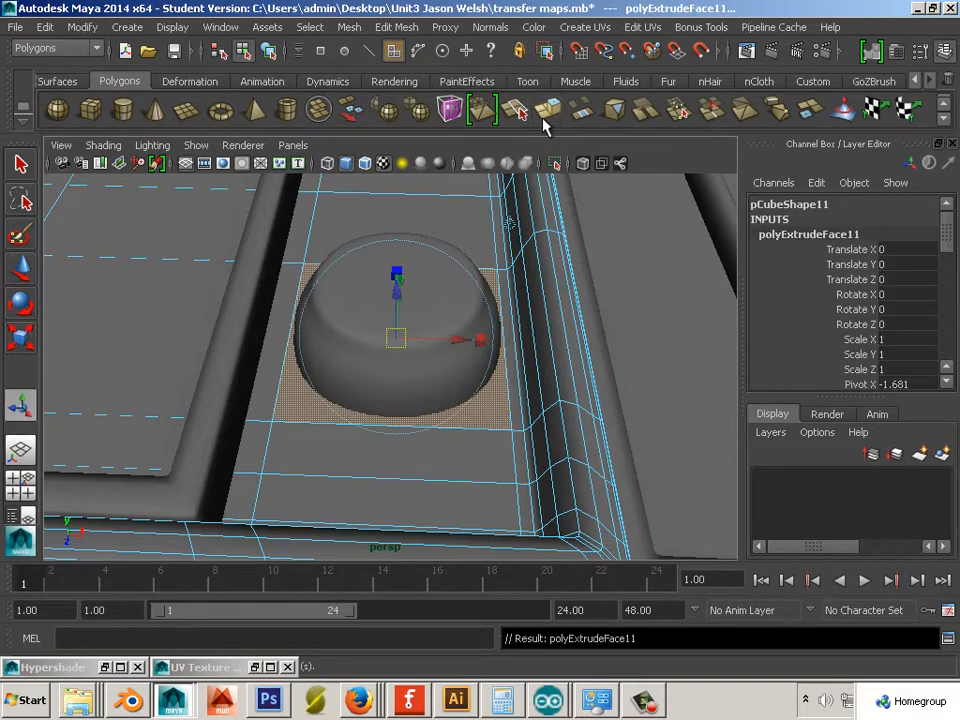
drag(395, 336, 382, 335)
alt+drag(487, 373, 480, 428)
right_drag(480, 428, 570, 285)
click(494, 408)
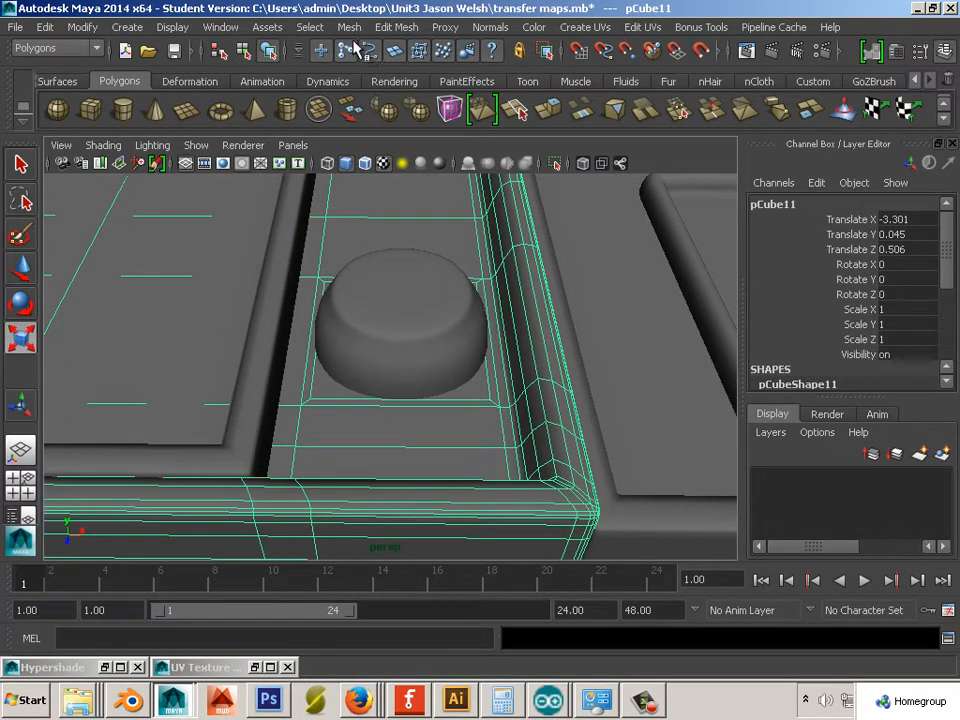
- Extrude the inset face under the round knob downward into the box to form a recess
right_drag(477, 386, 480, 356)
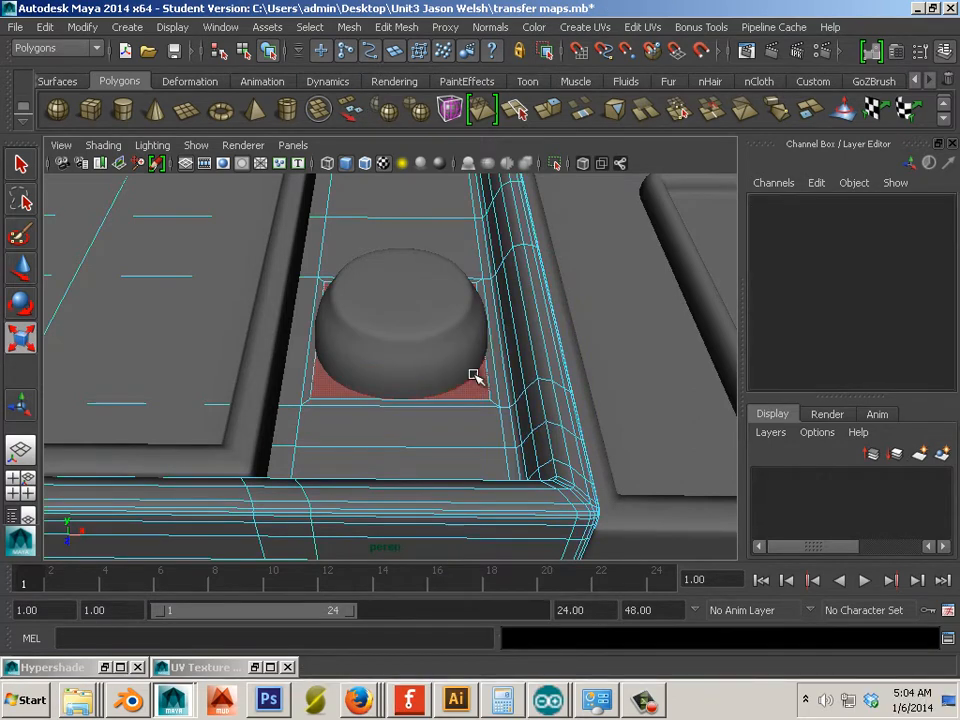
click(475, 376)
key(f)
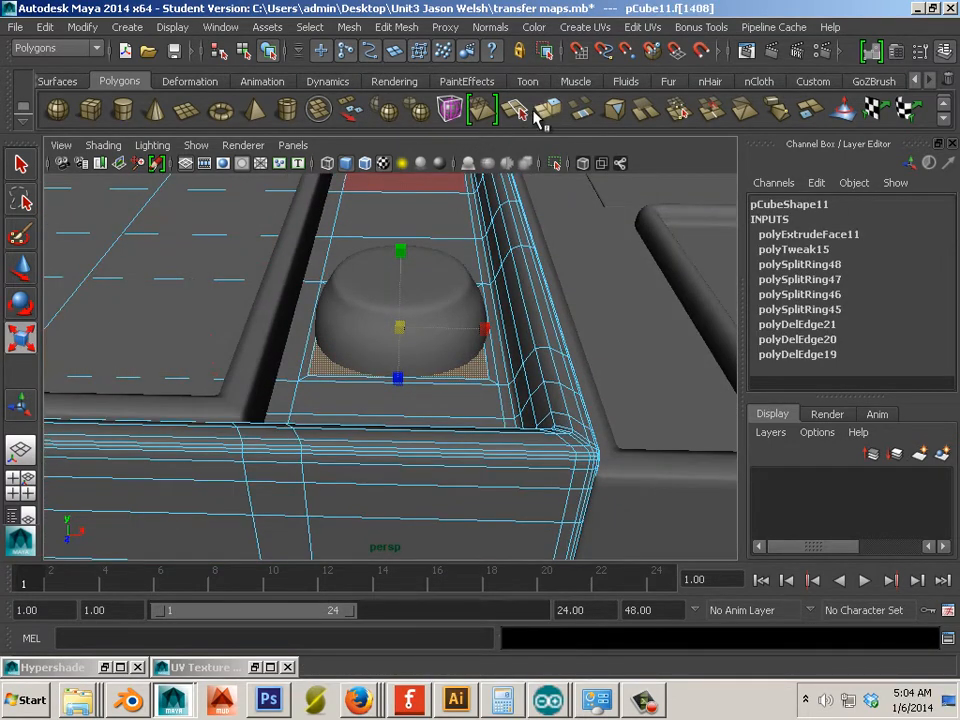
key(ctrl+e)
alt+drag(446, 340, 469, 286)
drag(404, 261, 401, 315)
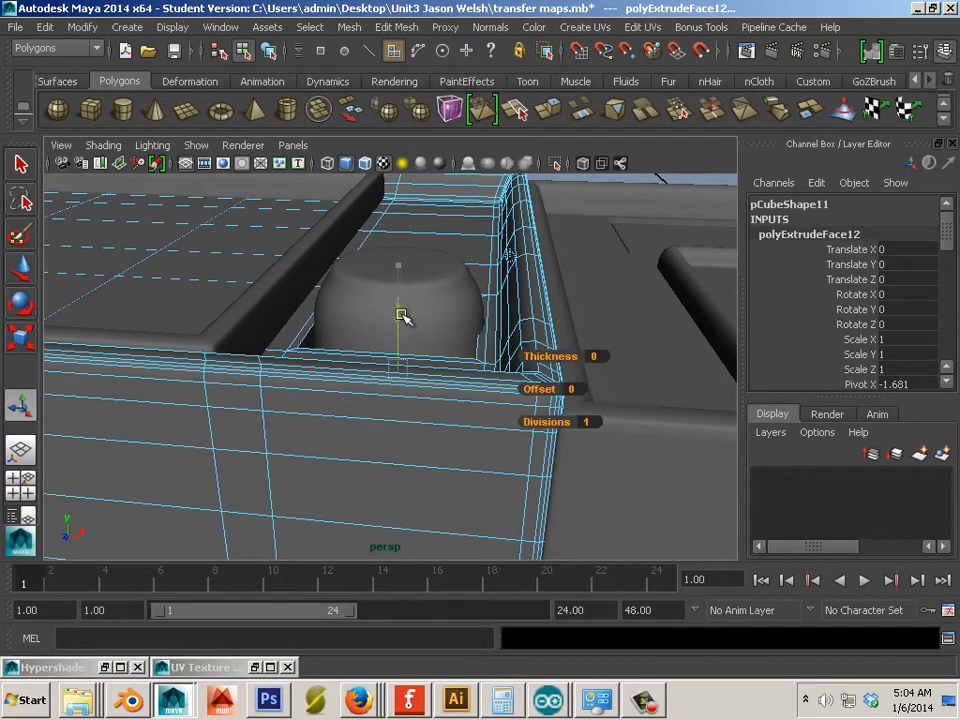
right_drag(386, 260, 437, 237)
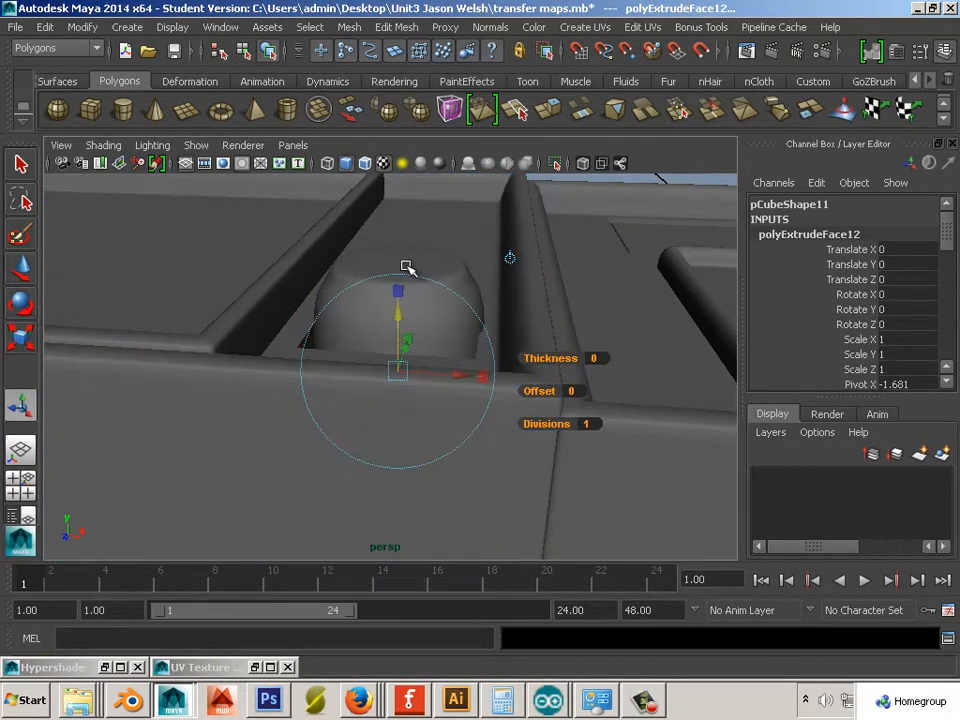
- Raise the round knob straight up, clear of the recess beneath it
click(357, 254)
click(22, 268)
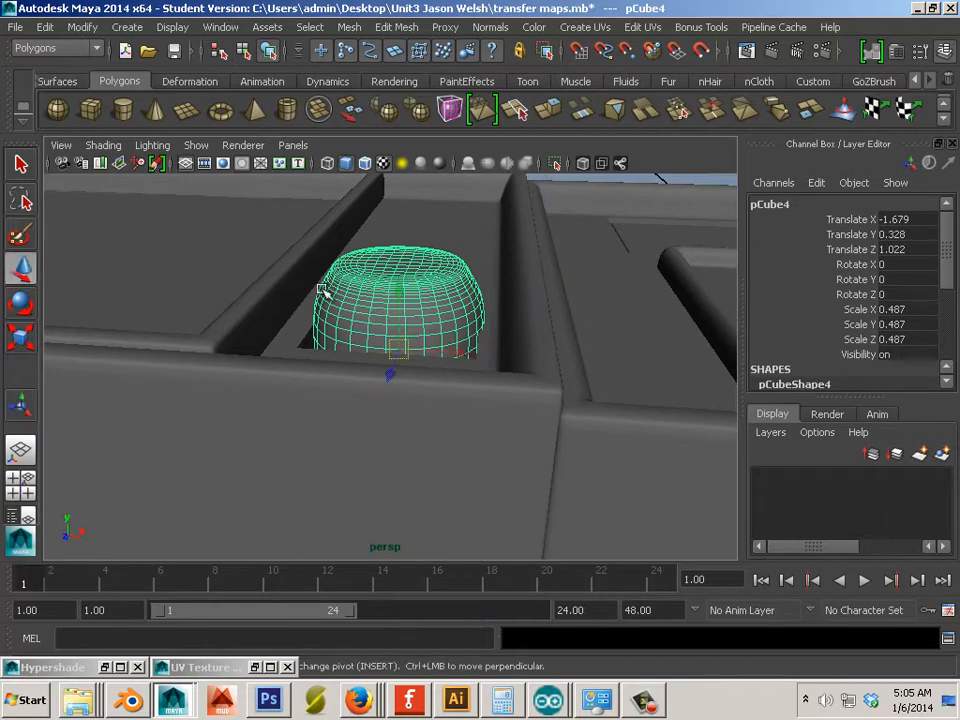
drag(399, 294, 328, 135)
- Insert two edge loops around the recess walls, one close to the rim and one close to the floor
alt+drag(318, 225, 399, 296)
right_drag(397, 296, 392, 332)
click(379, 309)
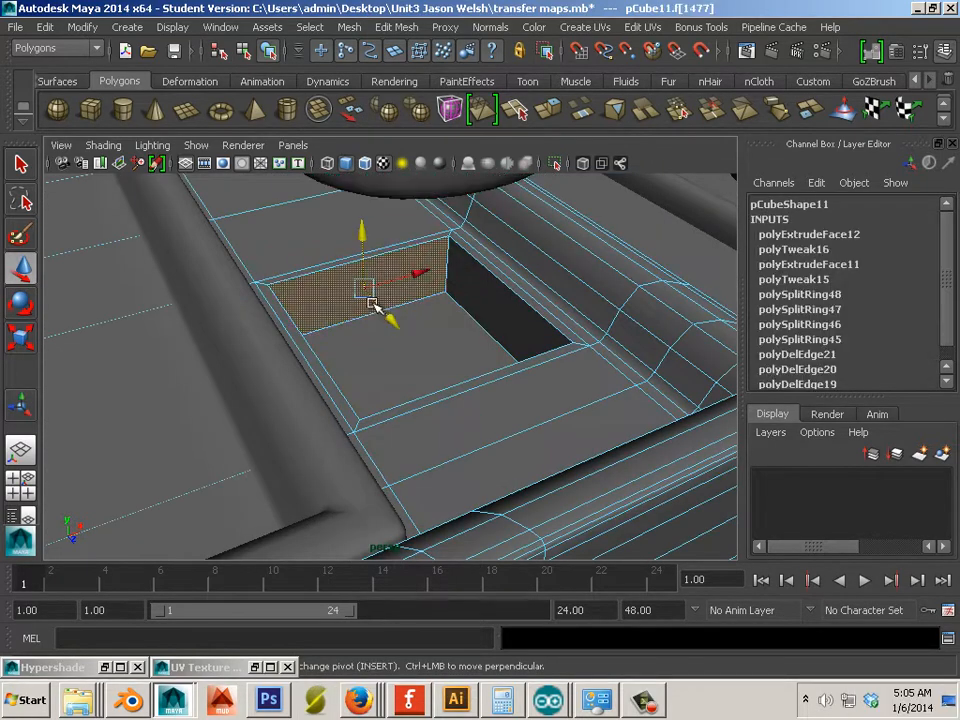
click(408, 31)
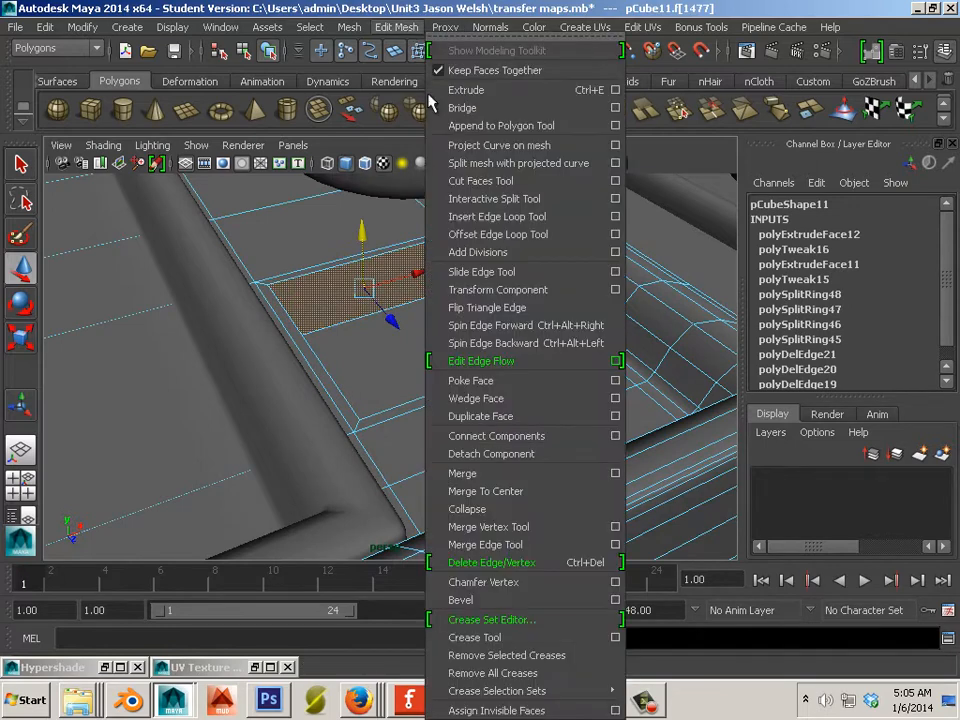
click(486, 216)
drag(450, 252, 450, 292)
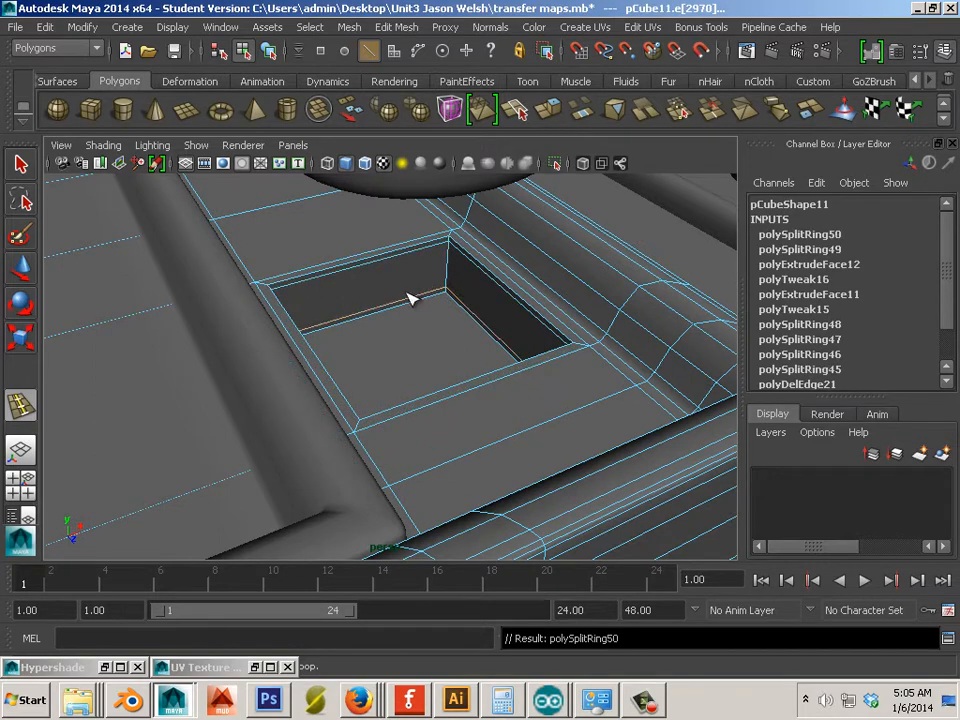
click(18, 270)
- Extrude the recess floor face and scale it slightly inward to add a supporting border
right_drag(347, 317, 347, 350)
click(347, 346)
click(553, 111)
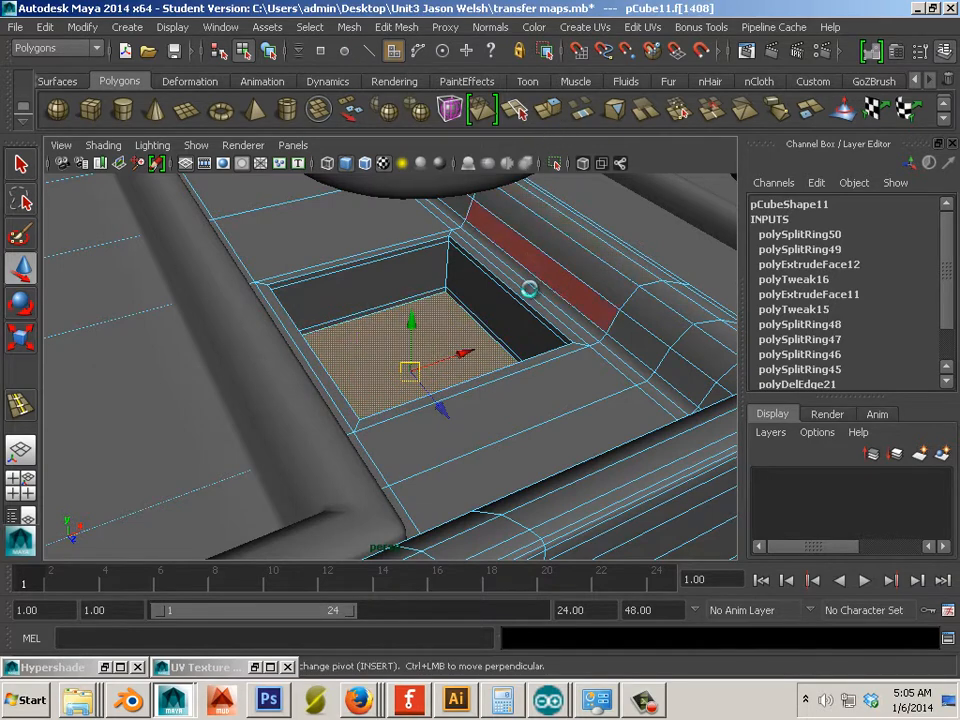
click(20, 337)
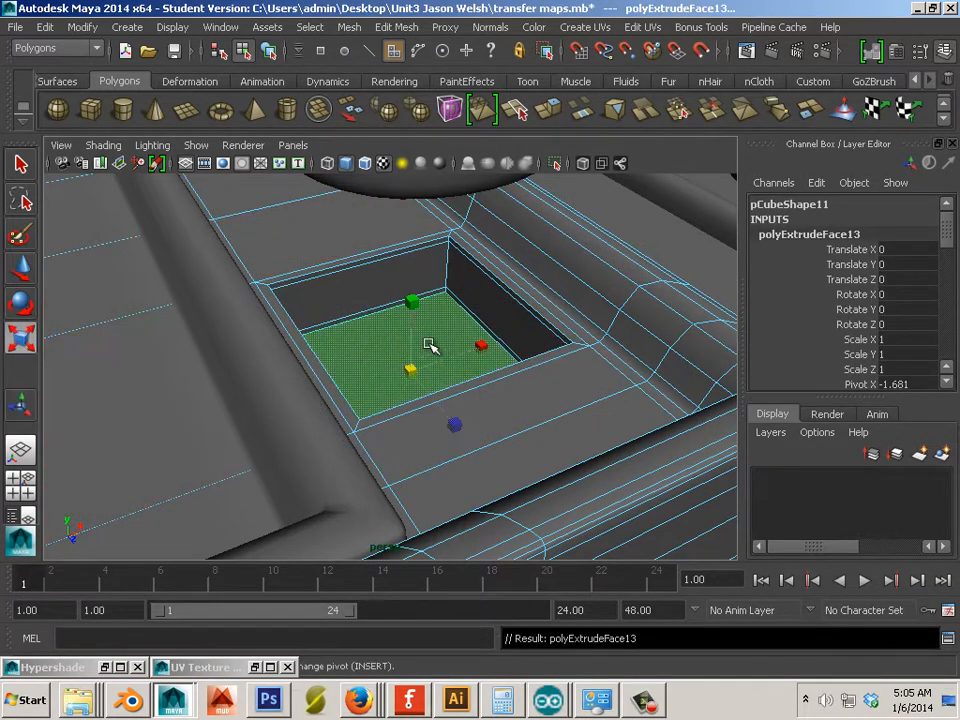
drag(415, 365, 392, 371)
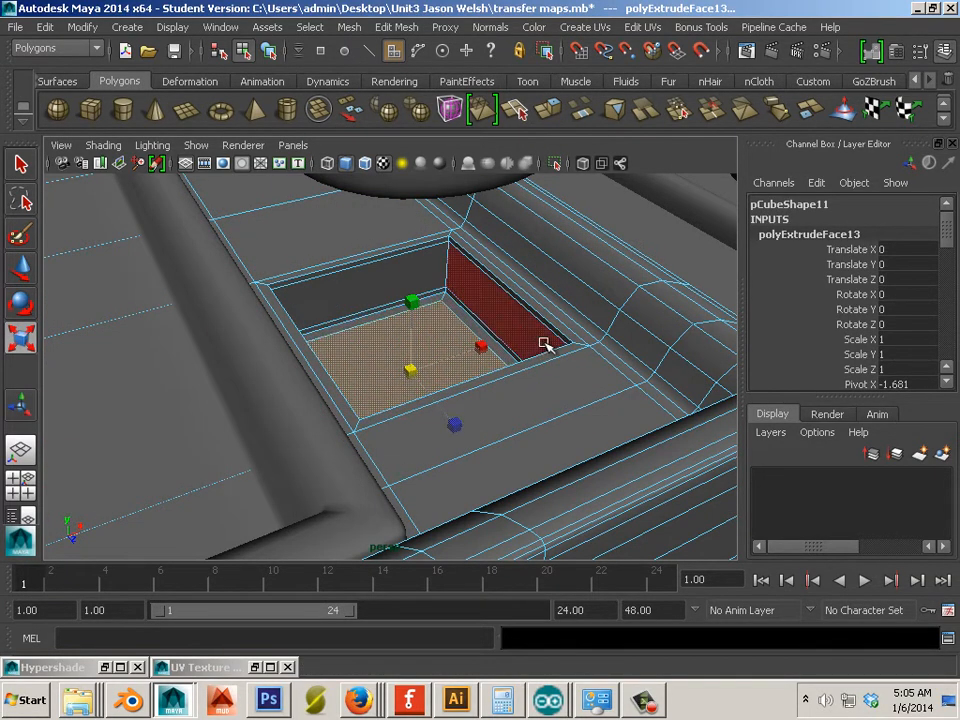
alt+drag(546, 339, 546, 377)
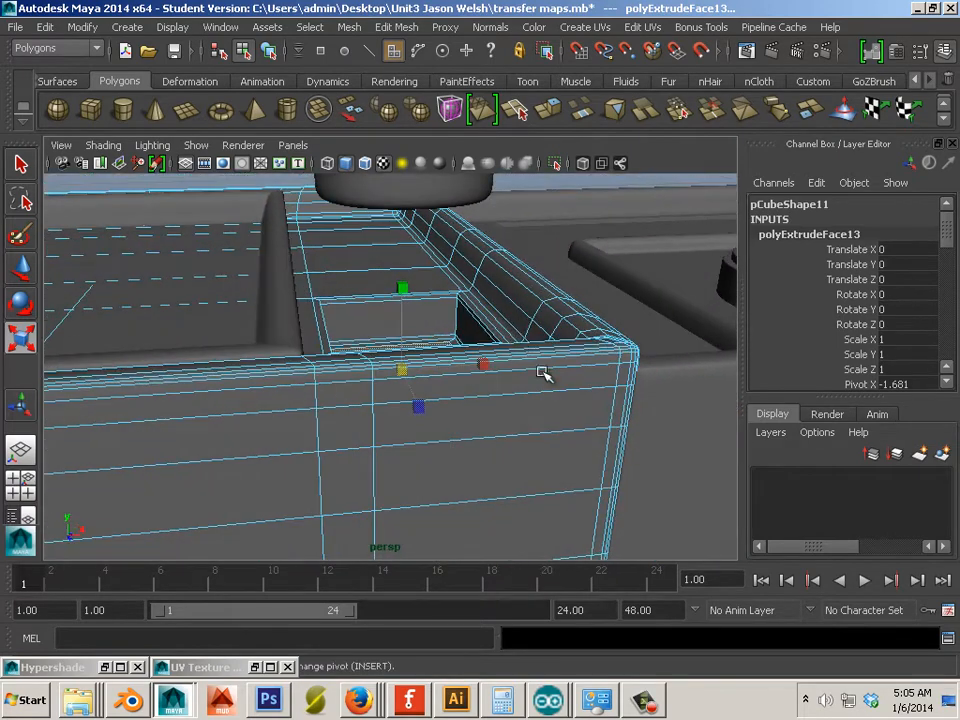
right_drag(554, 311, 612, 332)
key(F8)
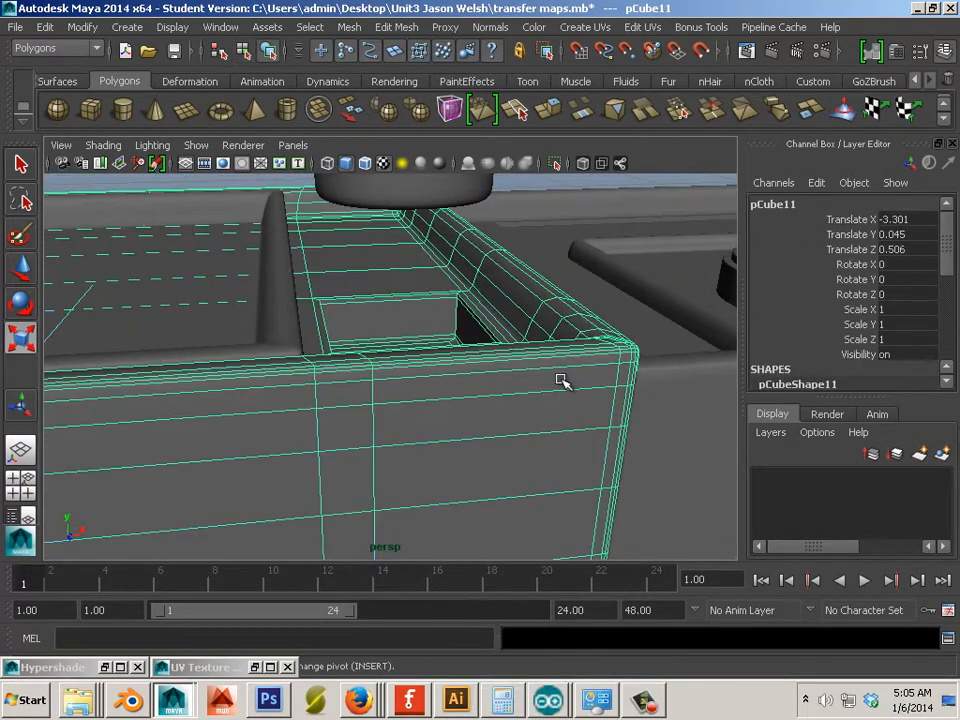
- Smooth the outer box mesh twice so the square recess rounds into a circular hole
click(396, 27)
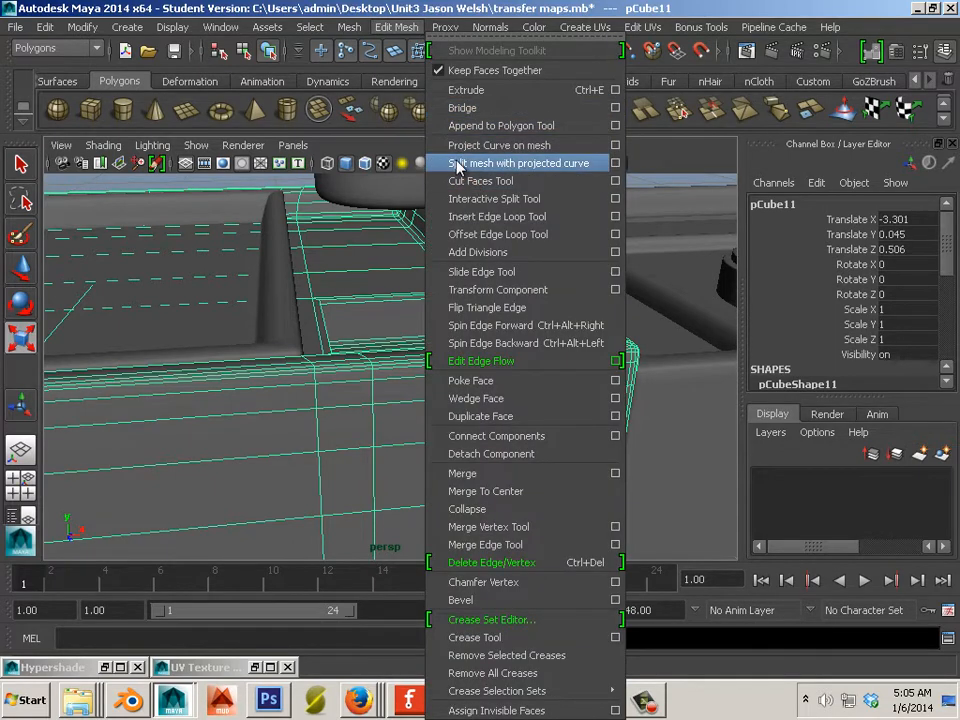
mouse_move(347, 28)
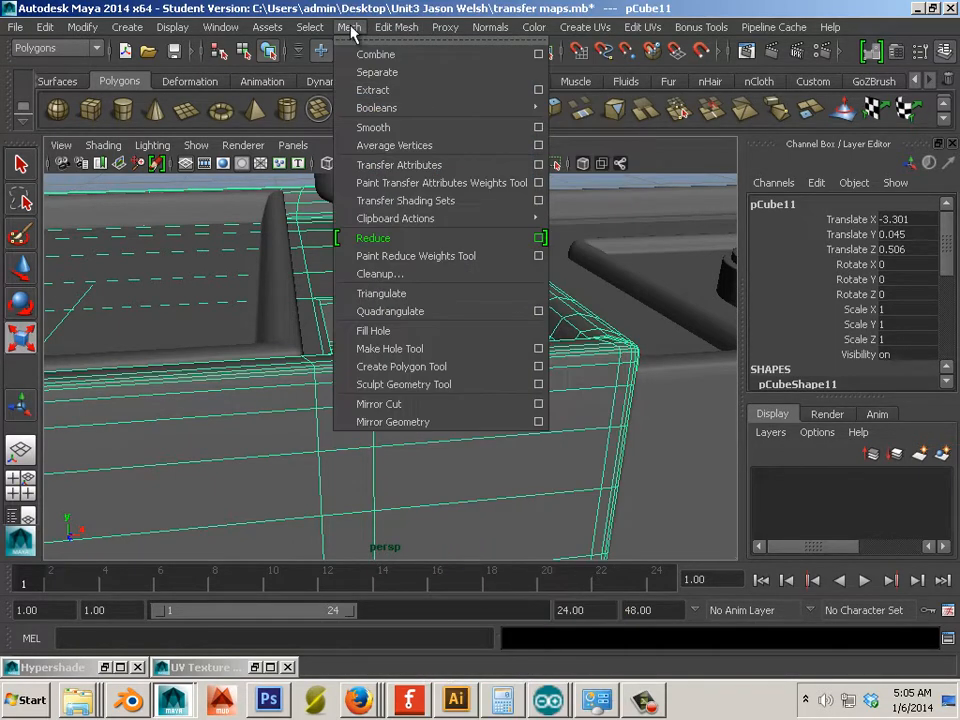
click(372, 128)
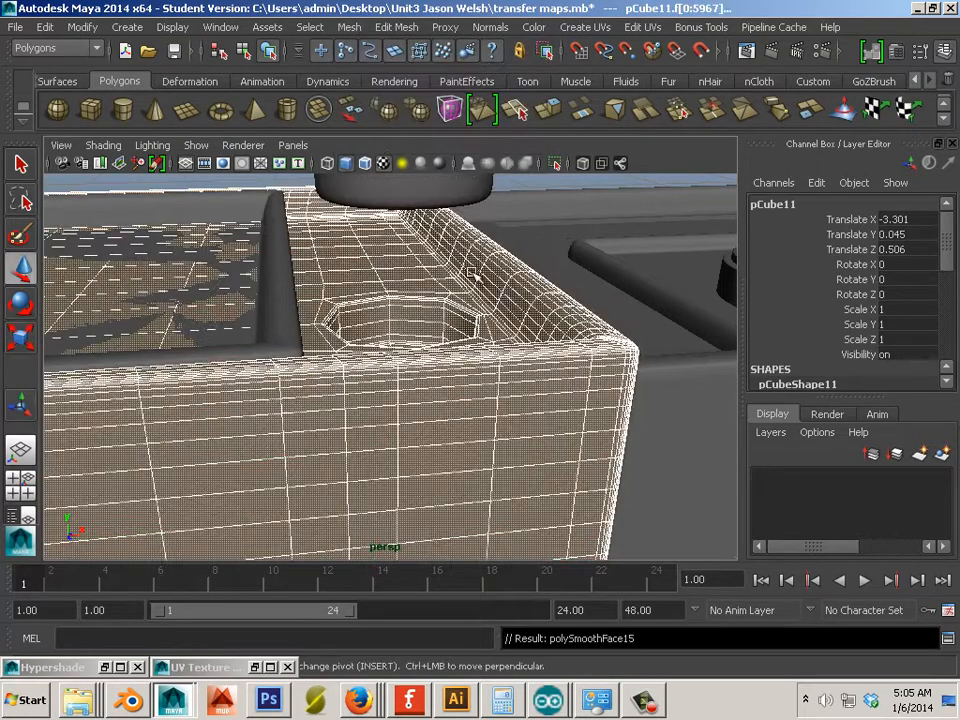
alt+drag(414, 297, 415, 325)
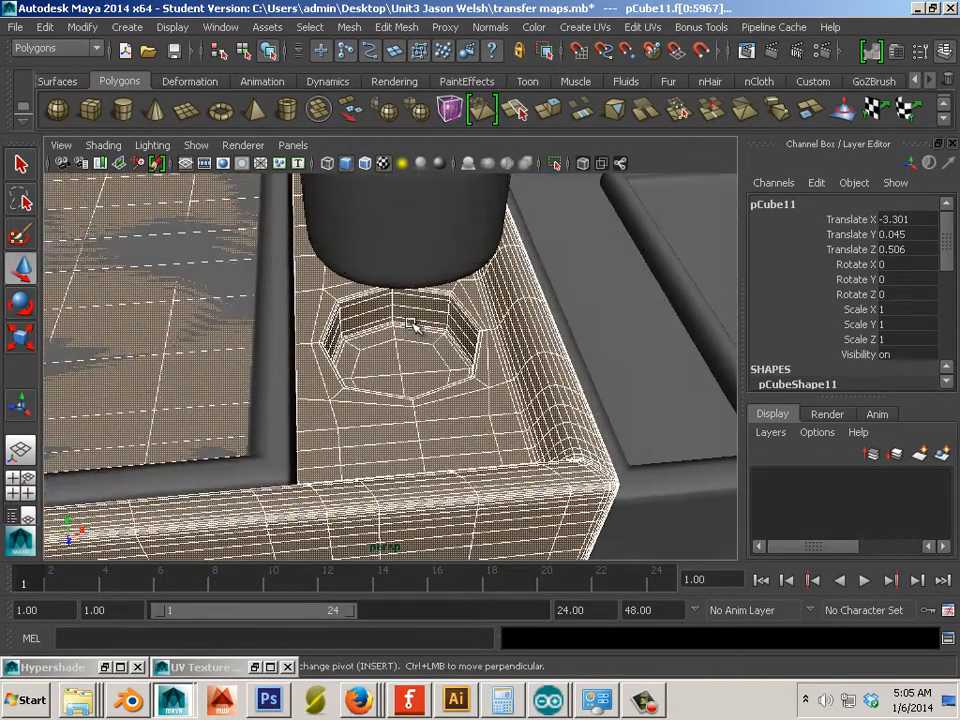
key(g)
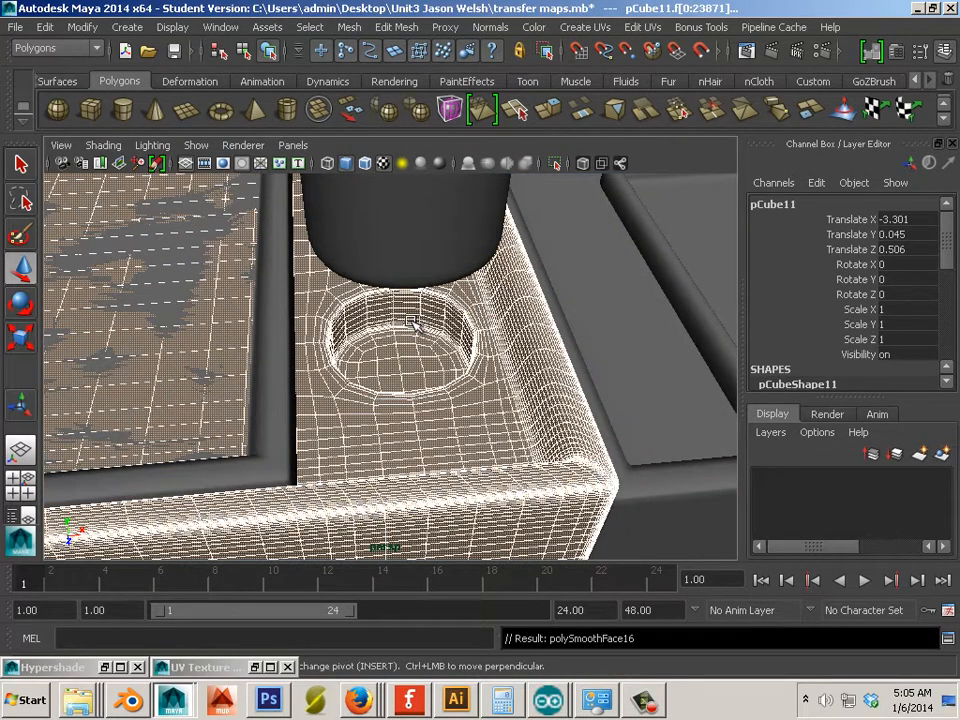
key(F8)
- Set the smoothed outer box to edge selection and frame it in the top view
alt+drag(497, 366, 505, 254)
alt+middle_drag(494, 324, 409, 376)
alt+drag(409, 376, 396, 369)
alt+right_drag(396, 369, 446, 375)
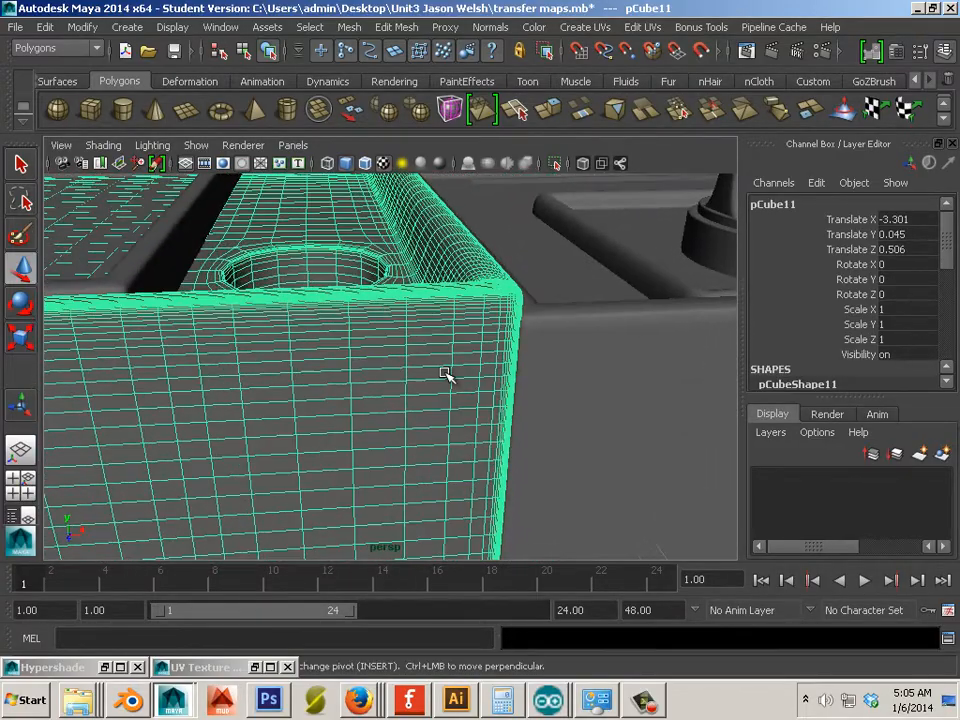
alt+drag(446, 375, 414, 364)
right_drag(418, 311, 418, 264)
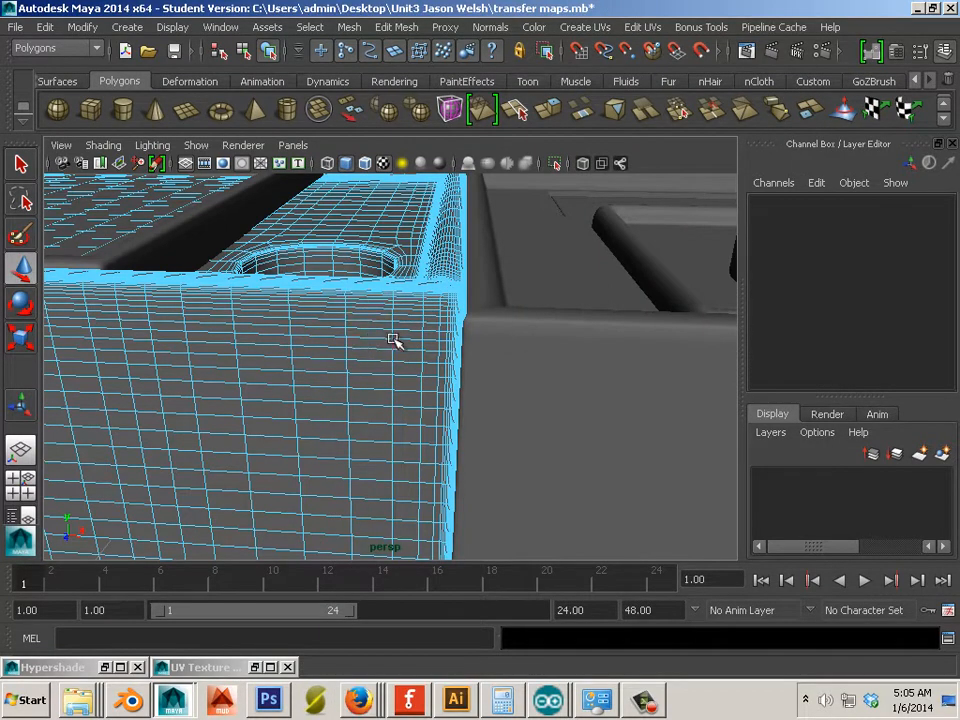
key(space)
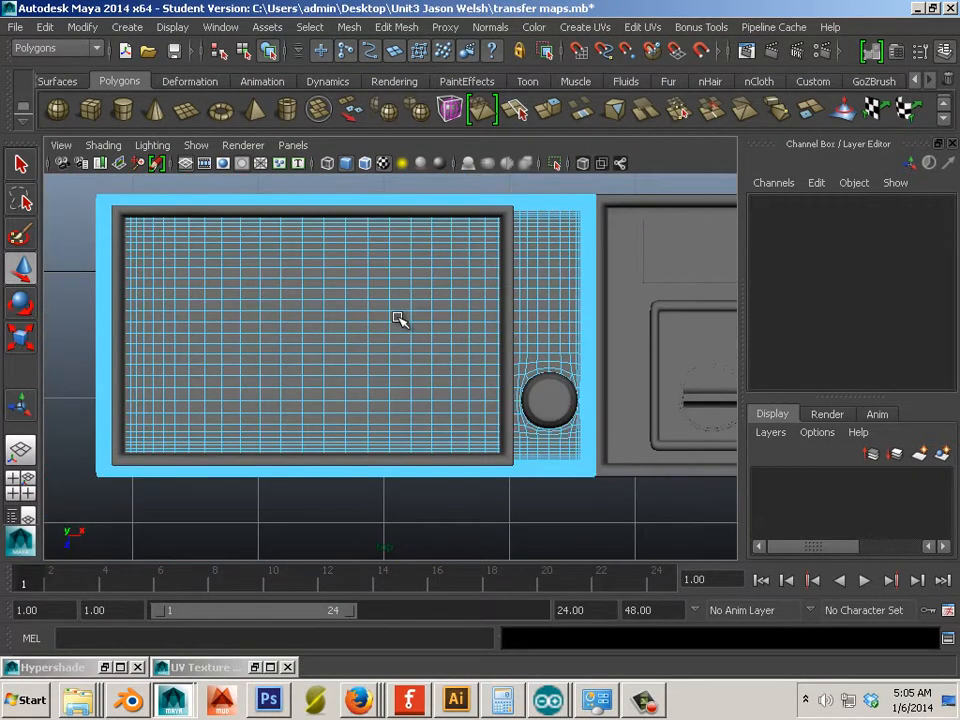
scroll(399, 318, down, 3)
scroll(399, 318, up, 2)
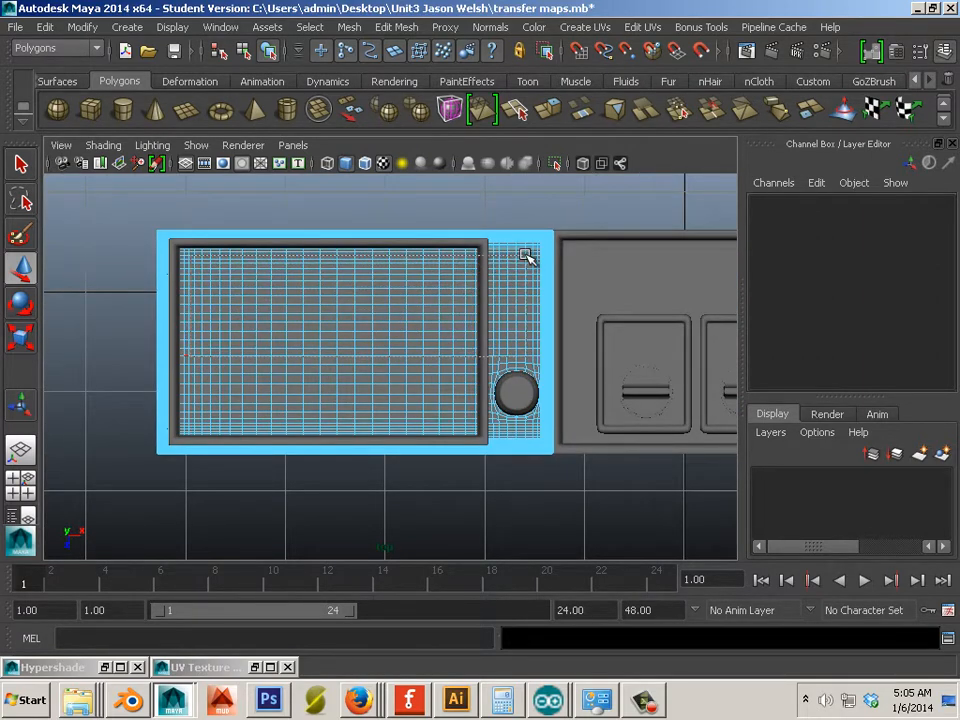
drag(525, 255, 530, 253)
alt+middle_drag(287, 298, 345, 301)
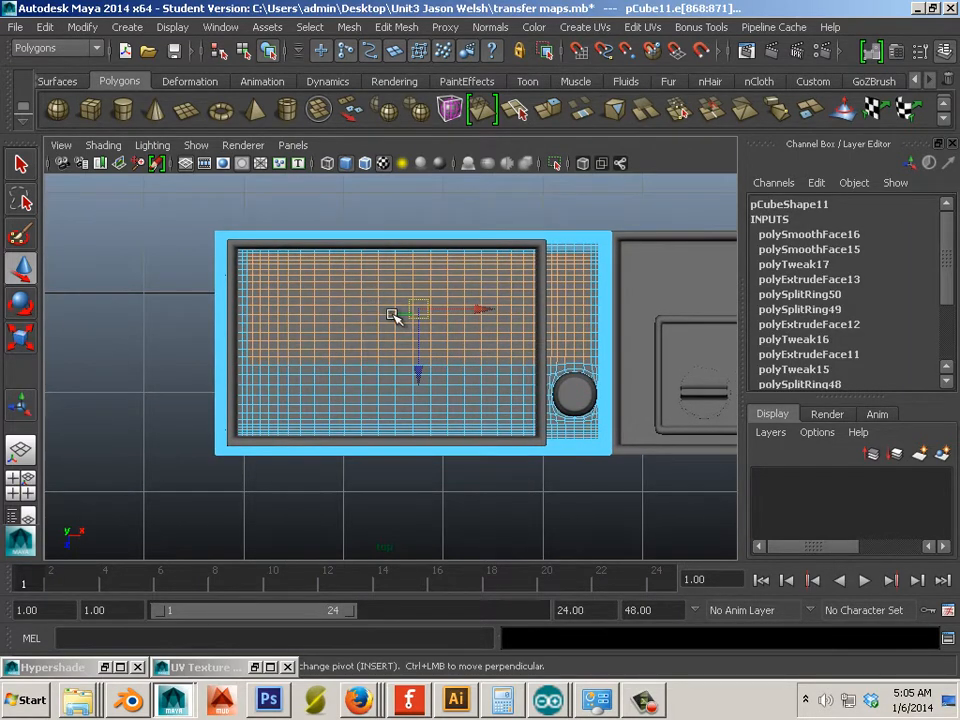
drag(525, 430, 250, 260)
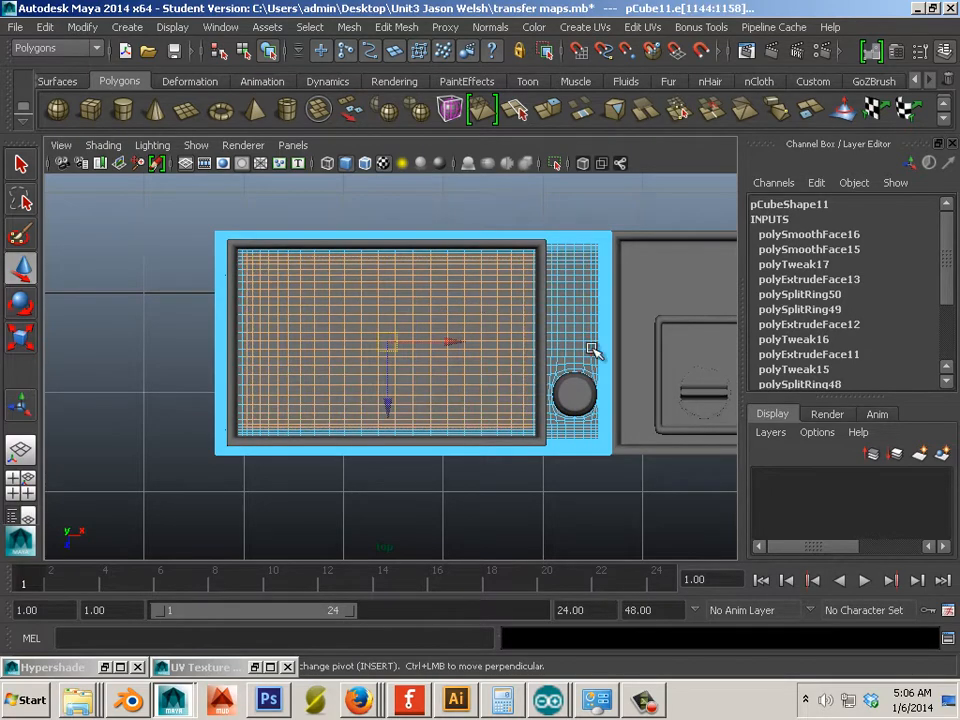
scroll(370, 332, up, 3)
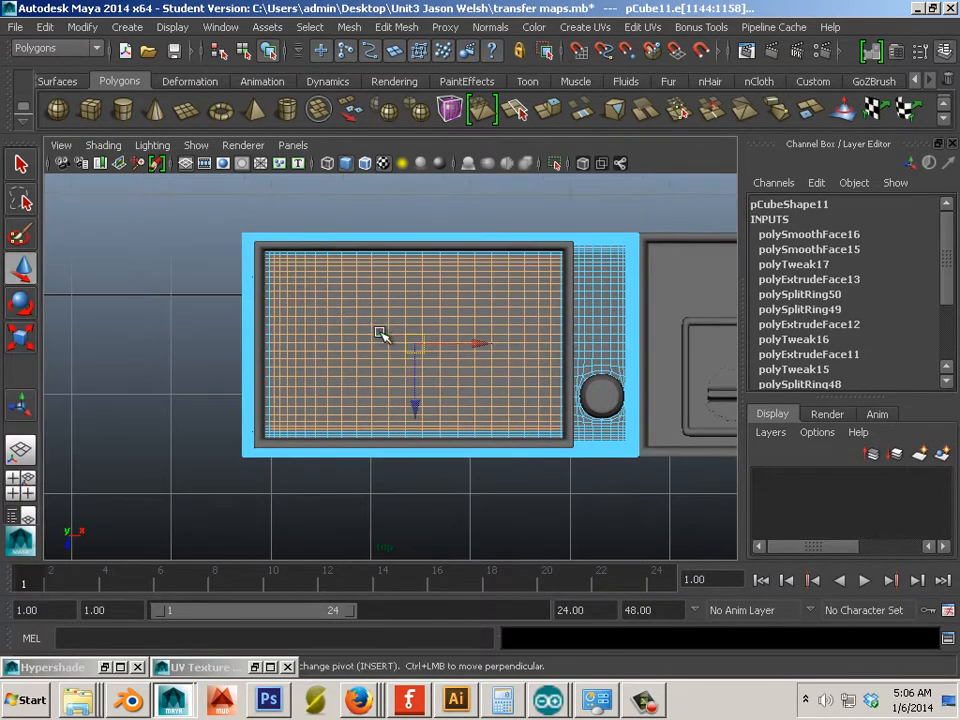
ctrl+right_click(462, 360)
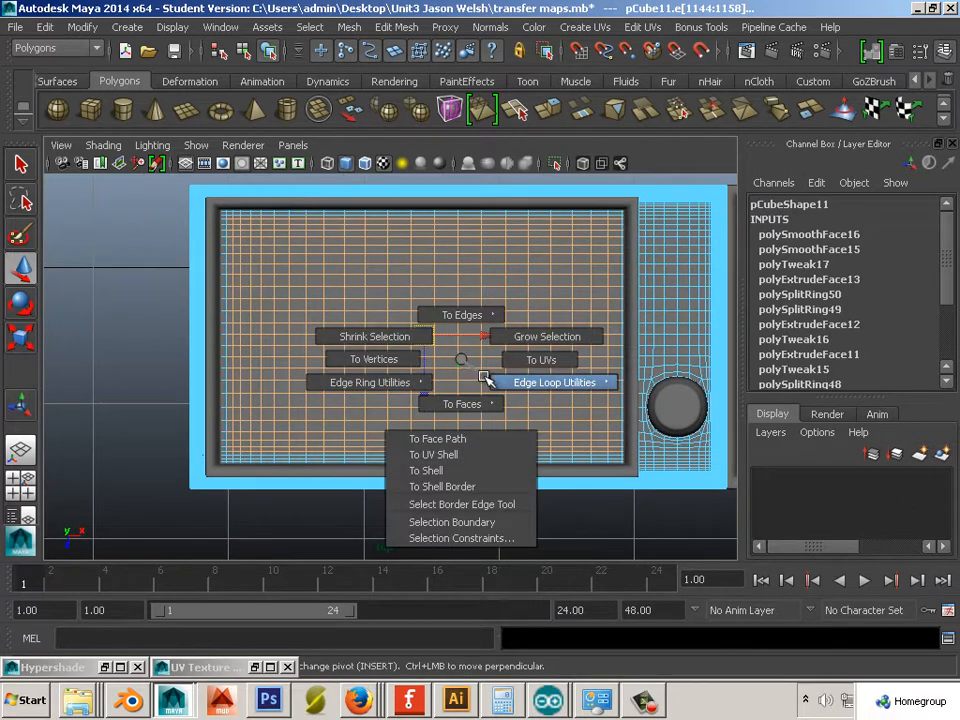
ctrl+right_drag(484, 377, 571, 382)
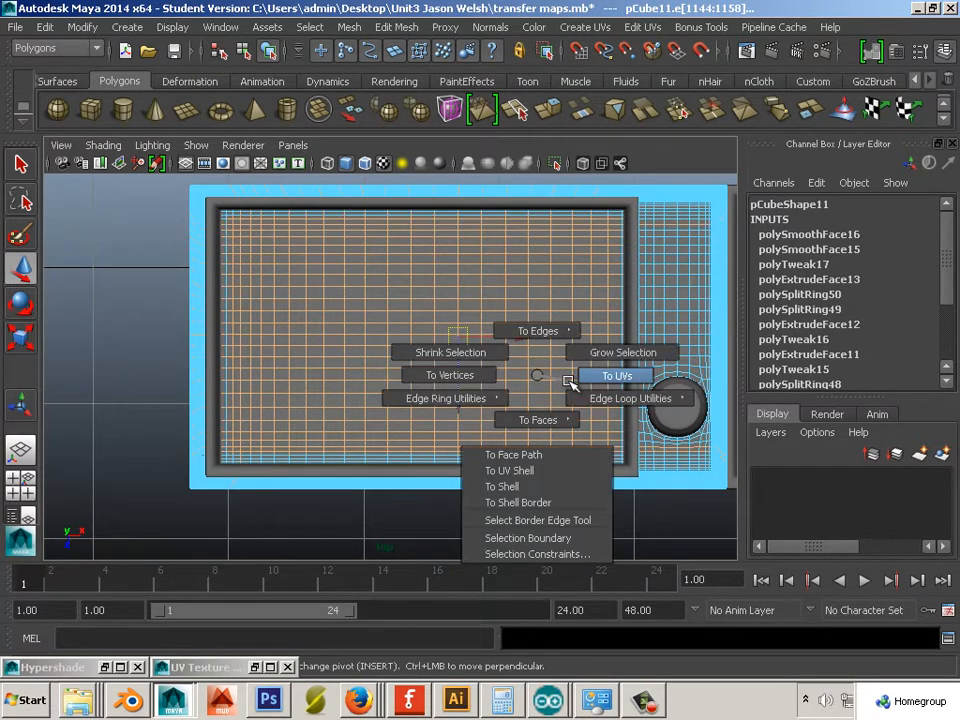
ctrl+right_drag(570, 382, 570, 384)
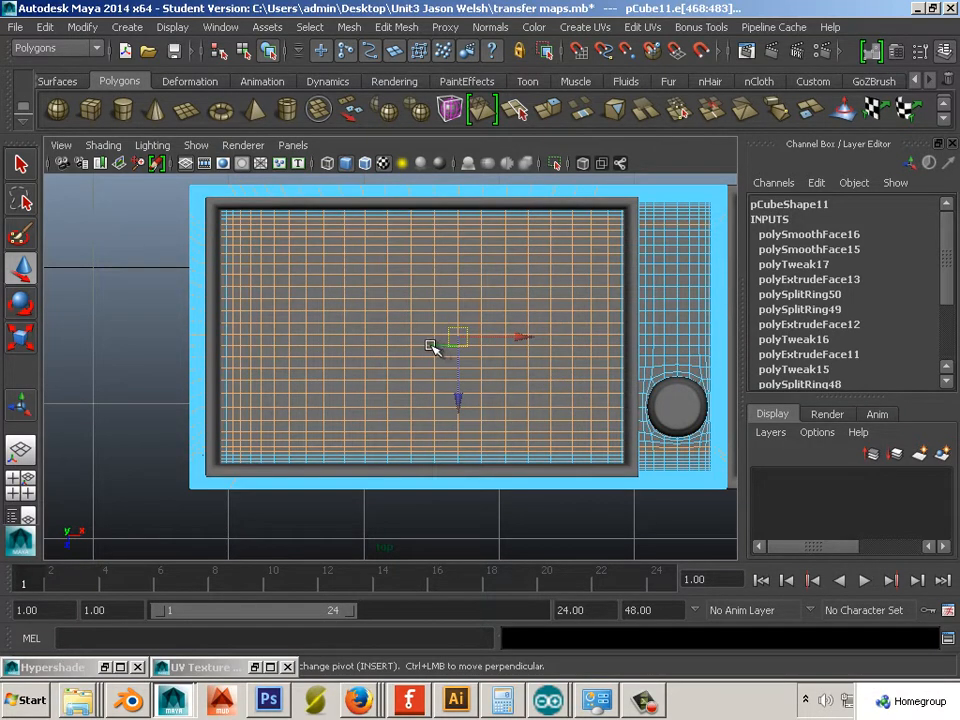
scroll(393, 340, up, 2)
alt+middle_drag(357, 321, 377, 368)
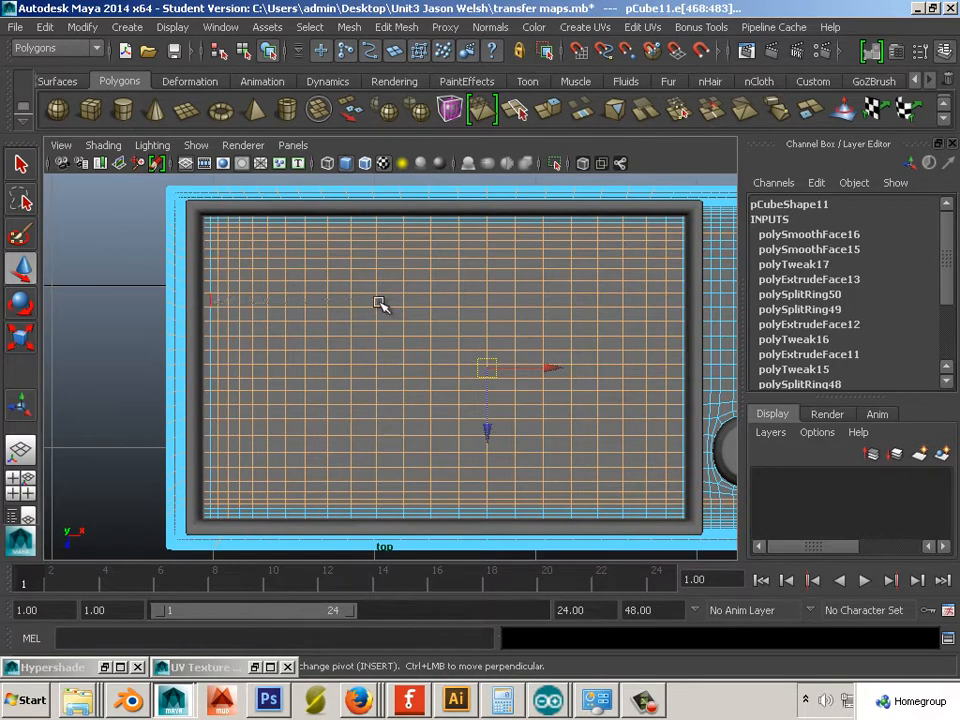
- Delete the front-to-back edge loops crossing the large grille area of the outer box, keeping the lengthwise loops
drag(480, 304, 675, 302)
ctrl+right_drag(399, 304, 540, 341)
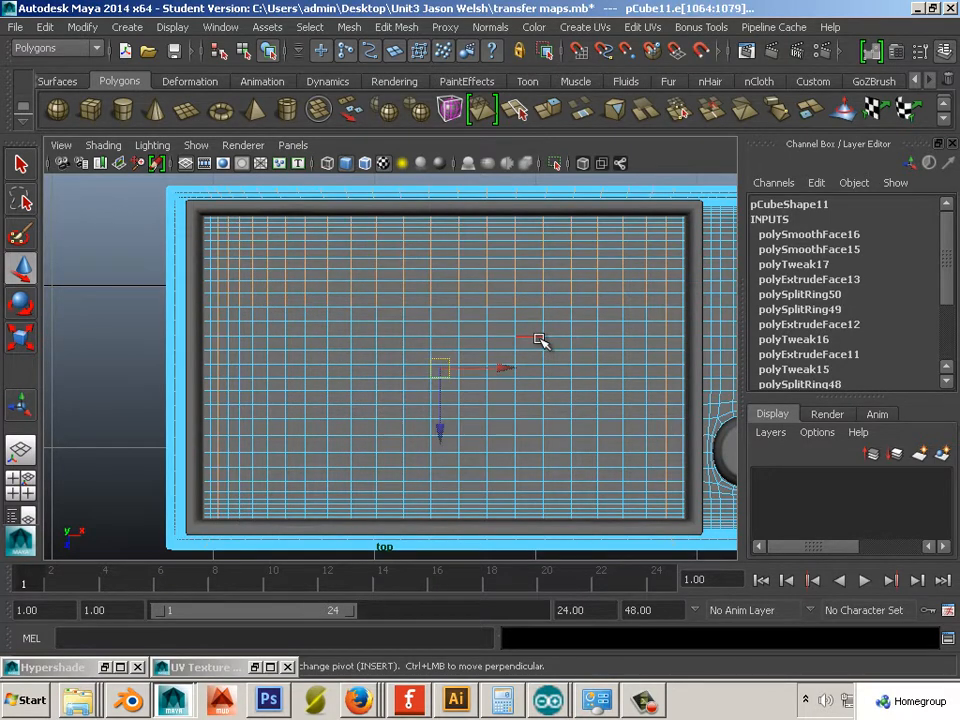
ctrl+right_drag(540, 341, 645, 335)
scroll(346, 290, down, 5)
scroll(377, 249, up, 4)
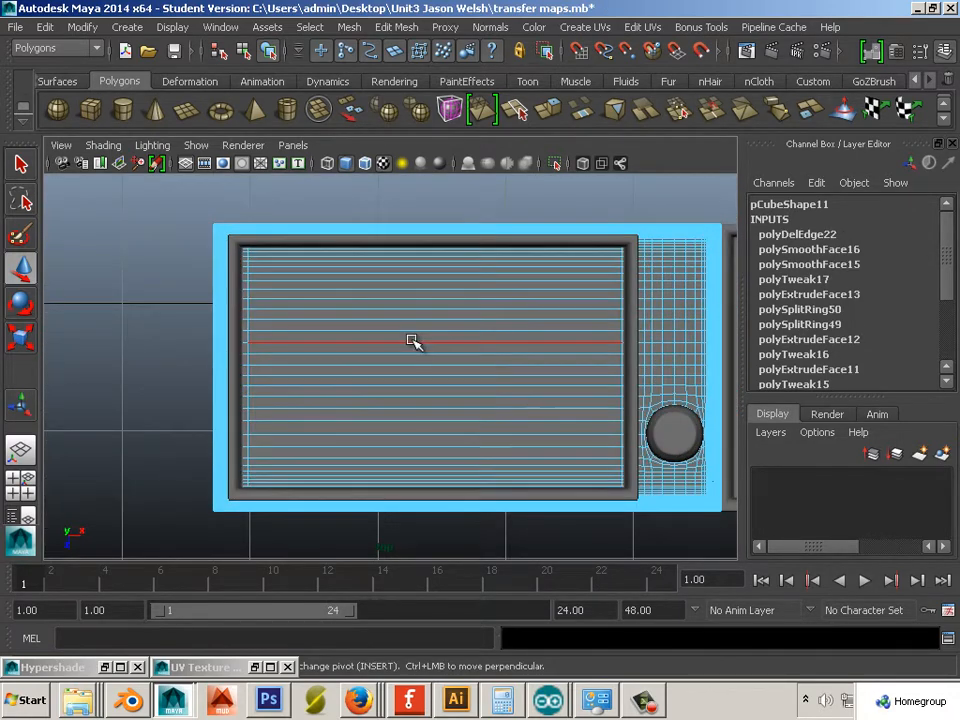
- In the front view, move the block covering the outer box's front side away along the X axis
key(space)
key(space)
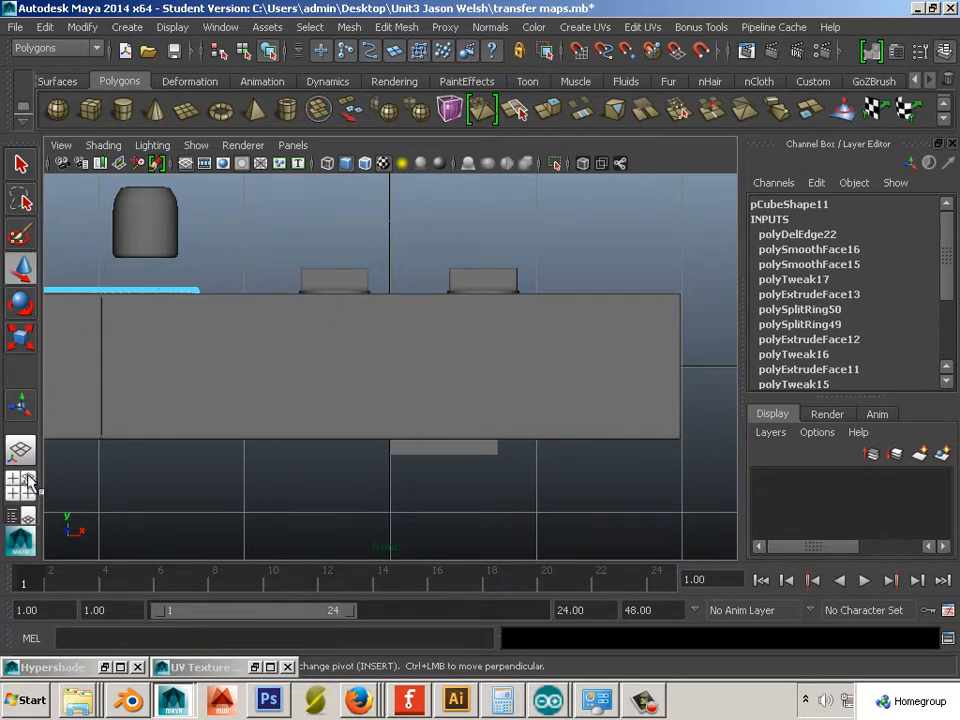
scroll(214, 388, down, 3)
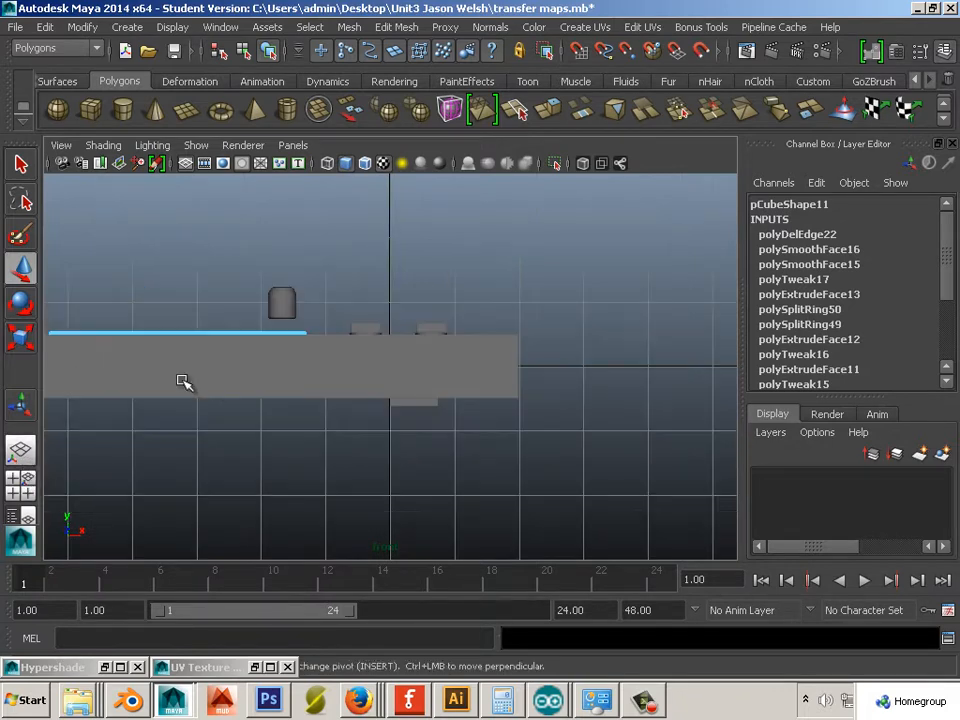
right_drag(184, 335, 205, 312)
click(178, 369)
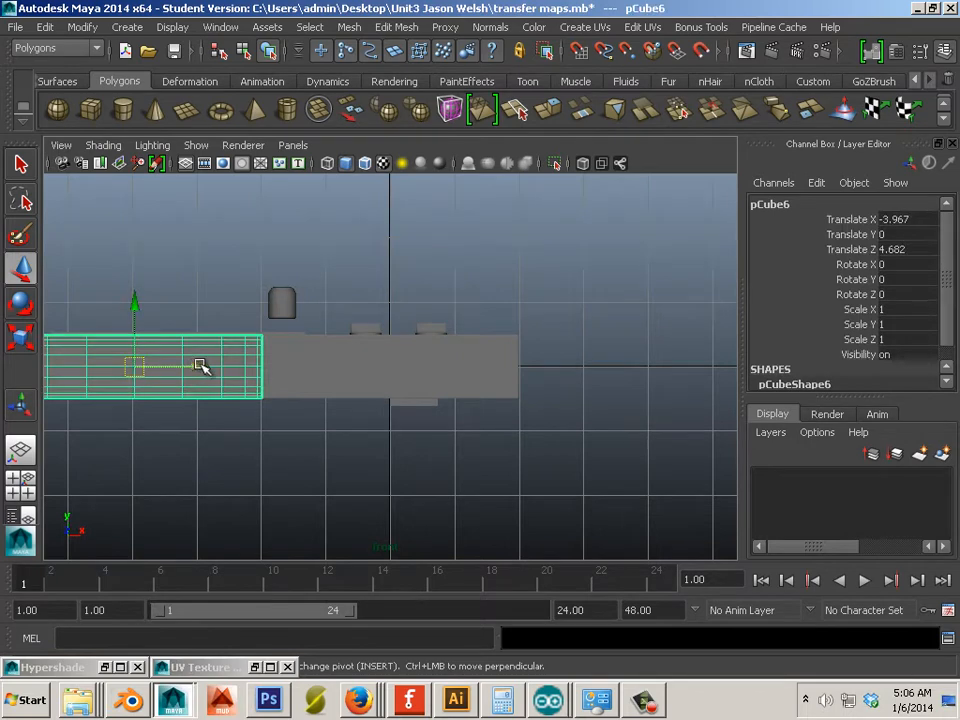
drag(200, 366, 779, 368)
alt+middle_drag(211, 421, 448, 429)
- Delete most of the lengthwise edge loops on the outer box's front side, keeping those near its upper and lower borders
click(411, 388)
scroll(399, 400, up, 3)
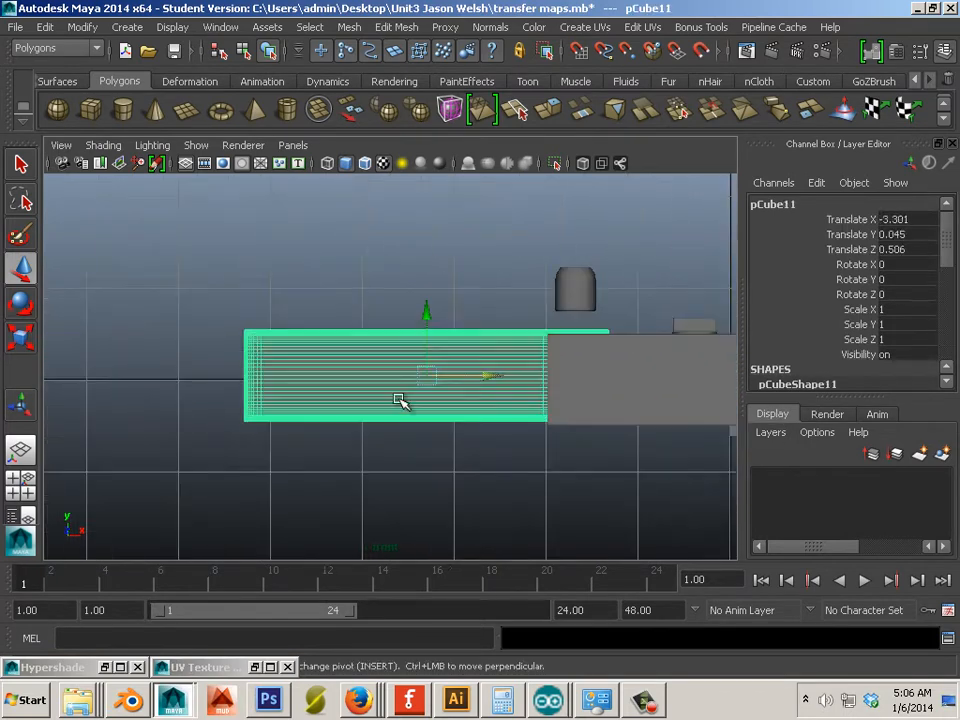
scroll(399, 400, up, 4)
scroll(386, 414, down, 3)
scroll(388, 416, up, 1)
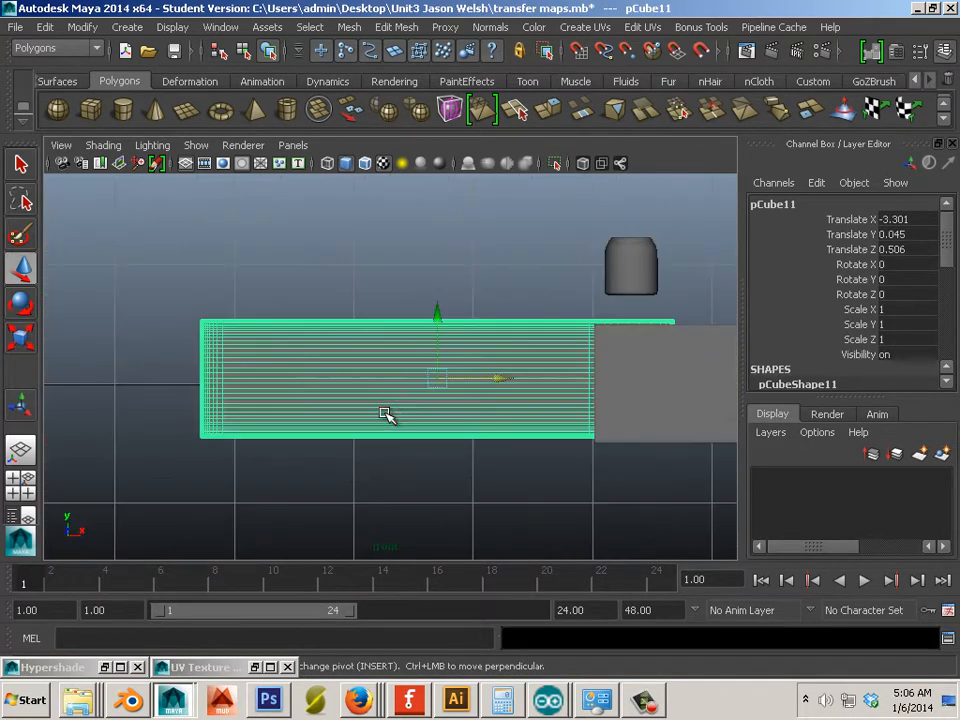
right_drag(354, 383, 330, 287)
scroll(300, 326, up, 3)
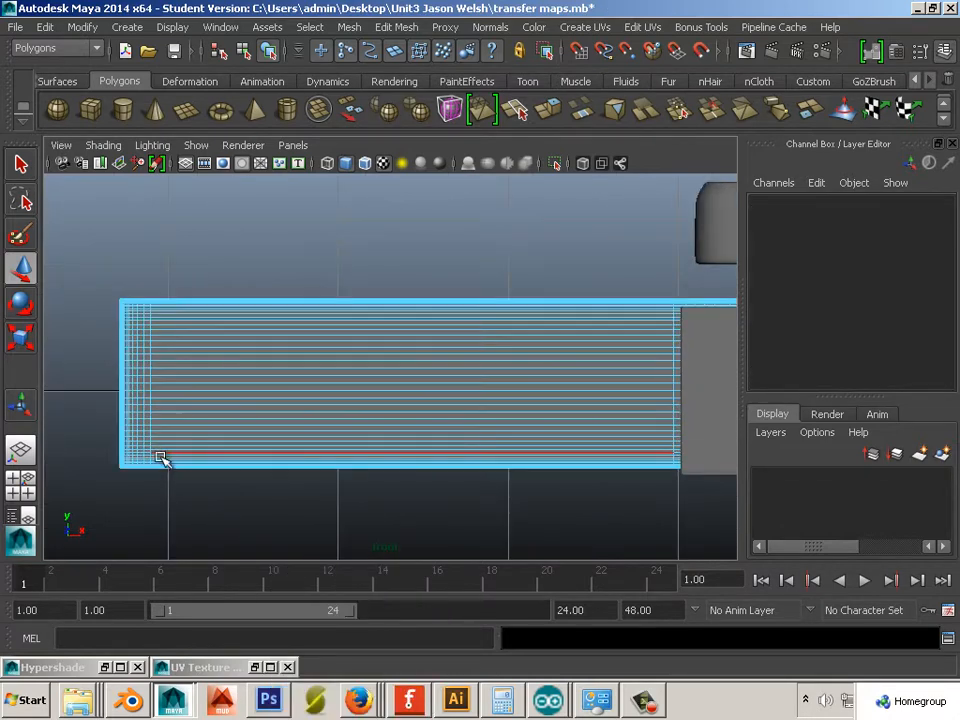
drag(160, 457, 470, 316)
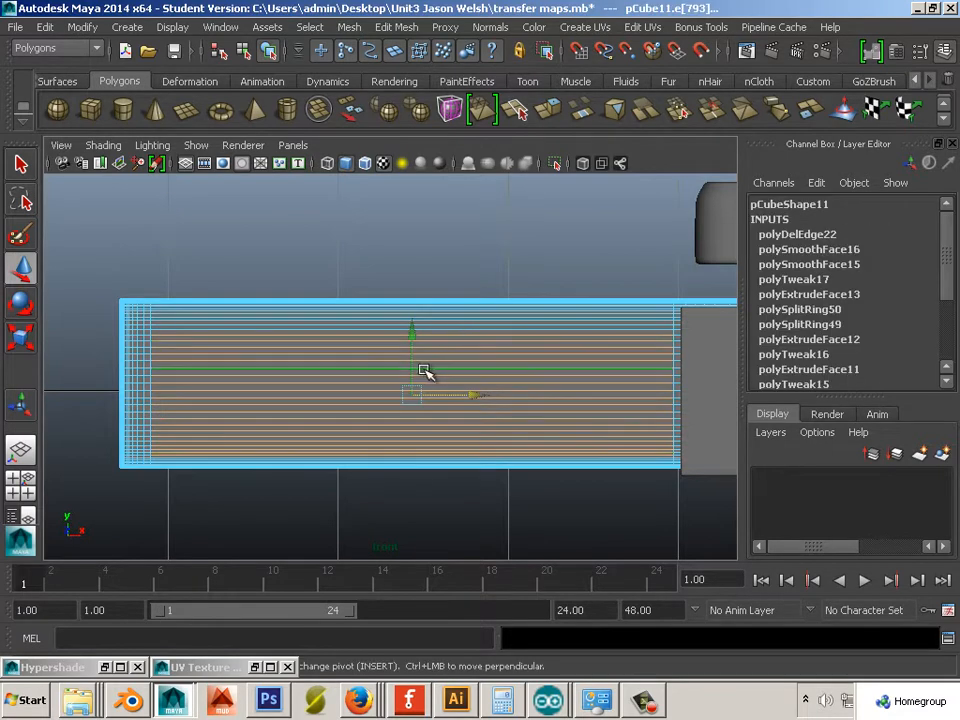
ctrl+right_drag(426, 372, 542, 366)
key(Delete)
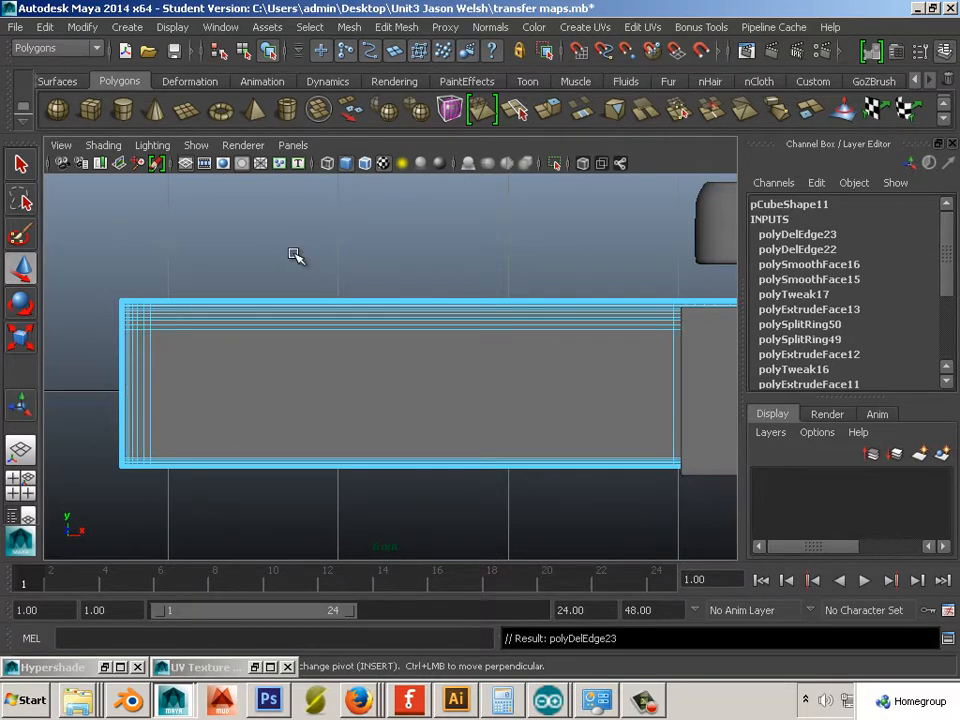
- Leave edge editing on the outer box and select the round knob in a close top view
key(space)
key(space)
alt+middle_drag(513, 359, 339, 339)
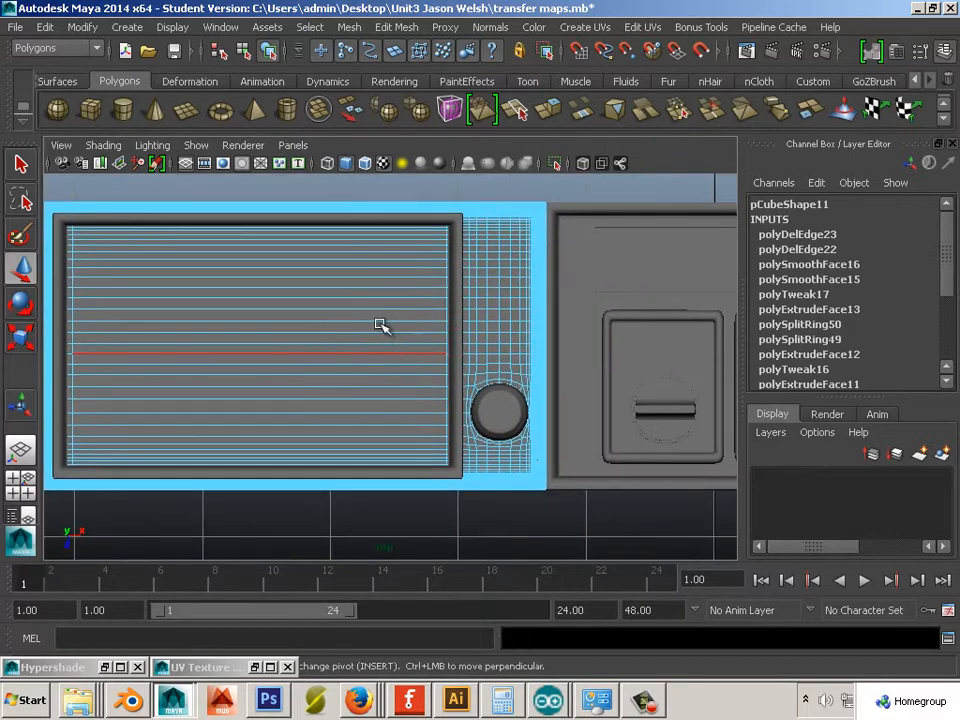
right_drag(489, 268, 531, 253)
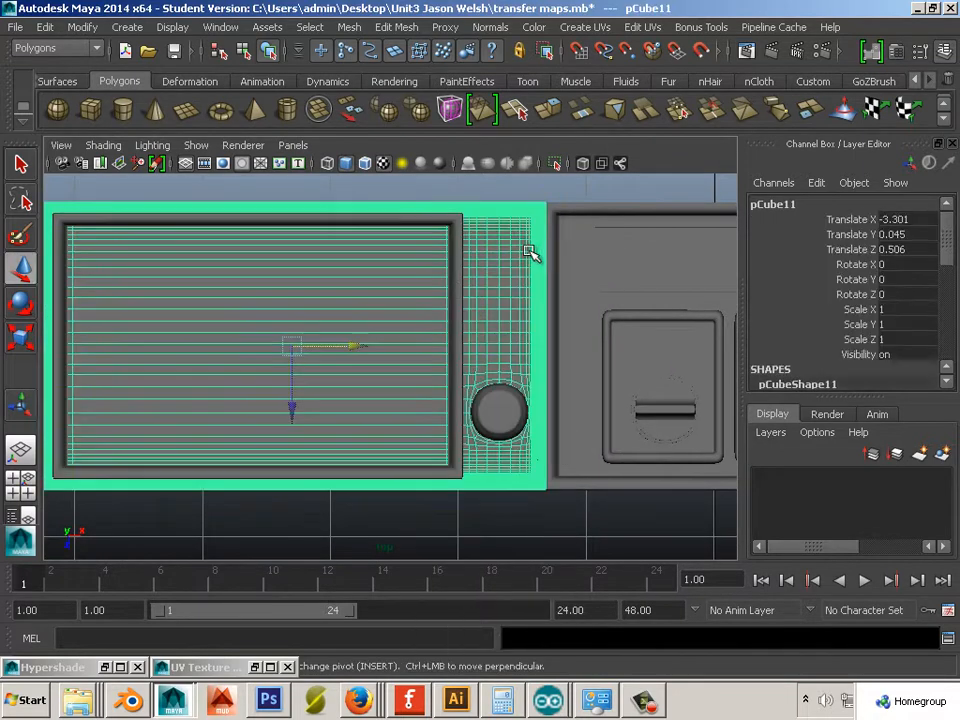
click(462, 181)
alt+middle_drag(493, 242, 411, 223)
alt+right_drag(411, 223, 700, 500)
alt+middle_drag(561, 426, 371, 330)
click(450, 360)
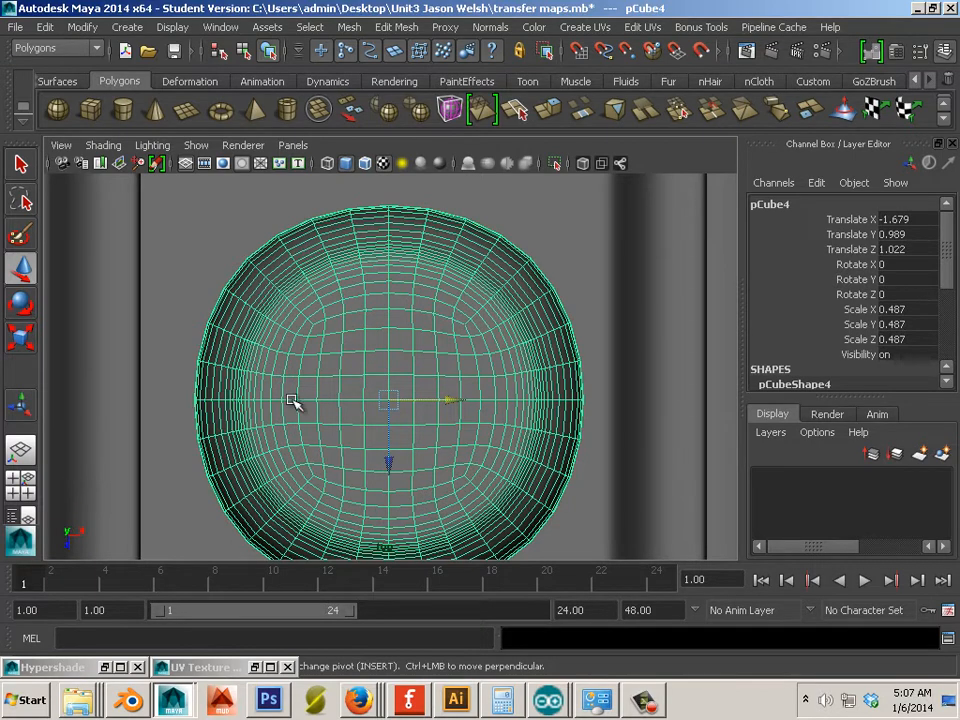
- Lower the knob into the round recess to about Y 0.267 and scale it uniformly to about 0.41
key(space)
alt+right_drag(452, 372, 309, 339)
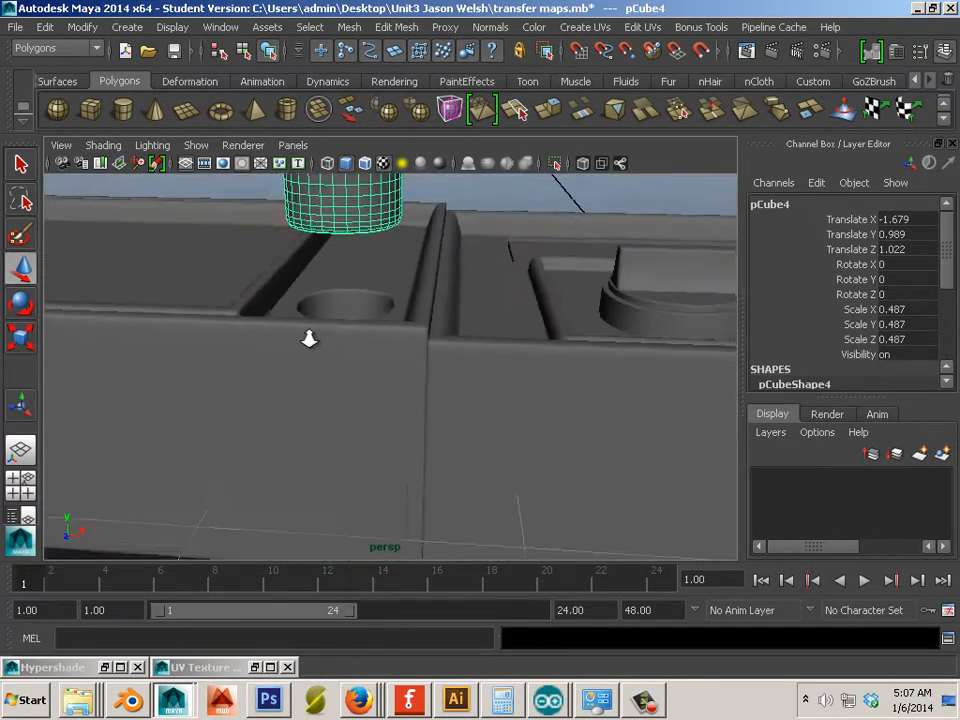
alt+middle_drag(309, 339, 326, 400)
drag(364, 204, 341, 372)
click(21, 337)
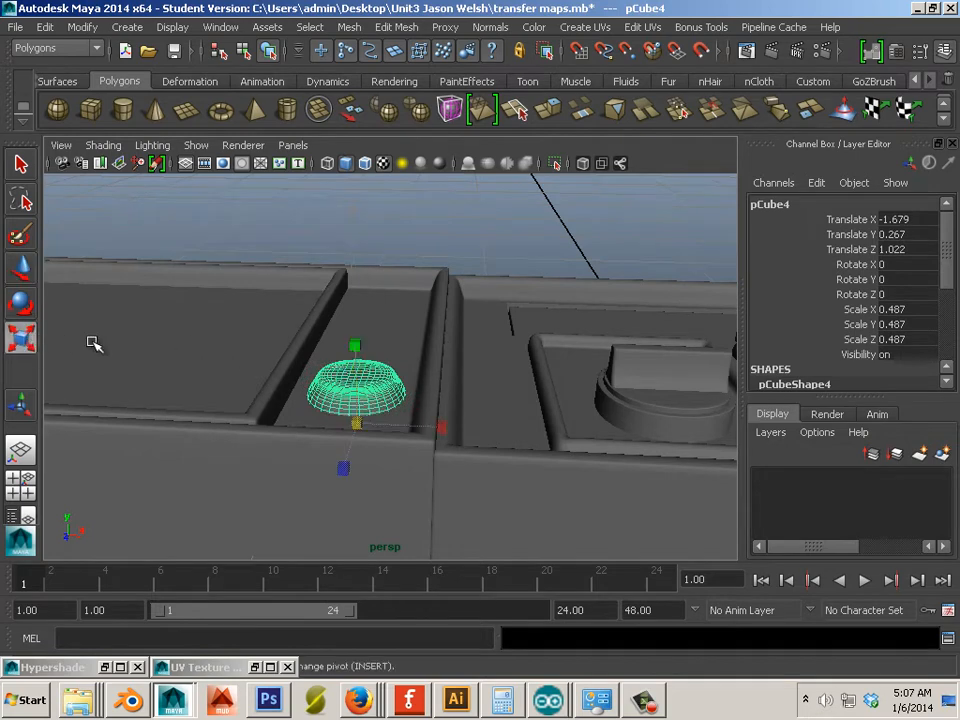
drag(355, 420, 345, 425)
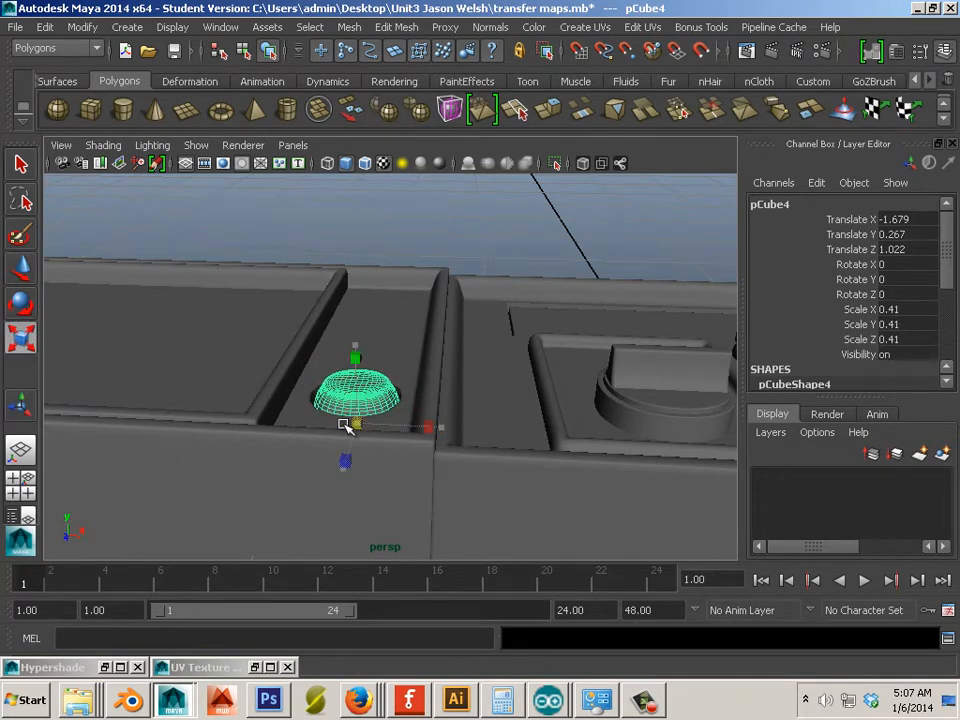
- Soften all edge normals of the outer box around the knob recess
click(364, 225)
alt+drag(364, 225, 455, 398)
click(455, 398)
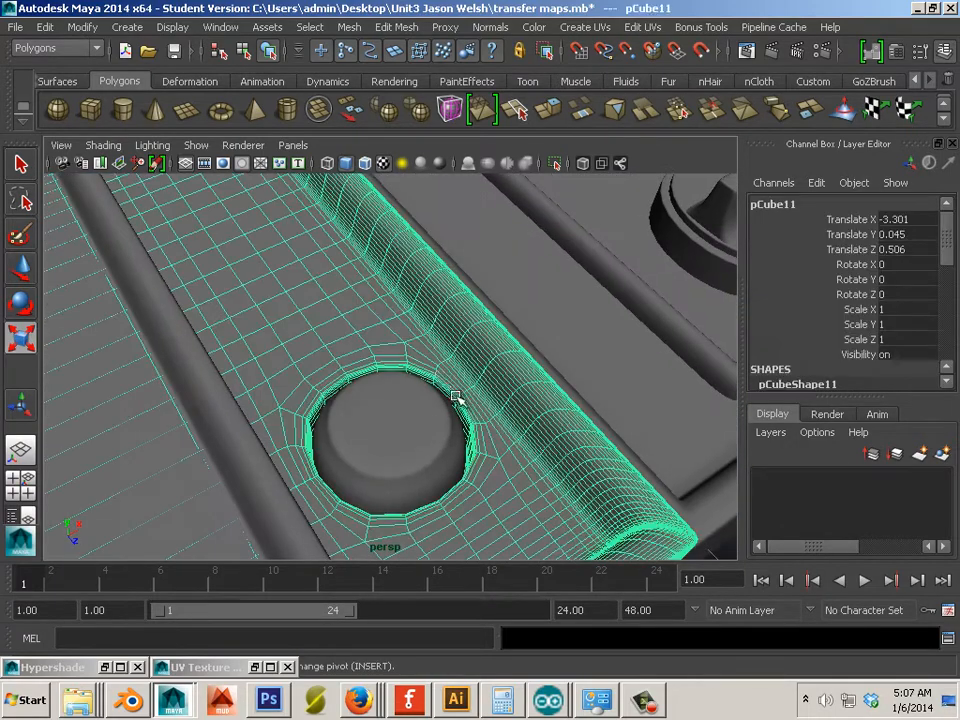
click(490, 28)
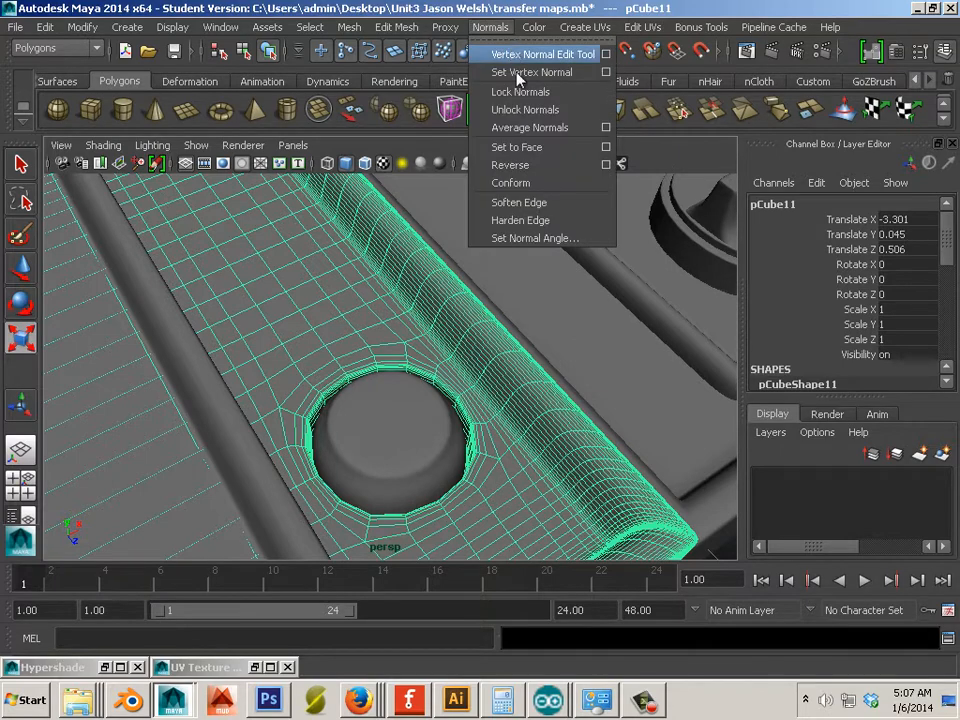
click(509, 203)
scroll(537, 394, down, 3)
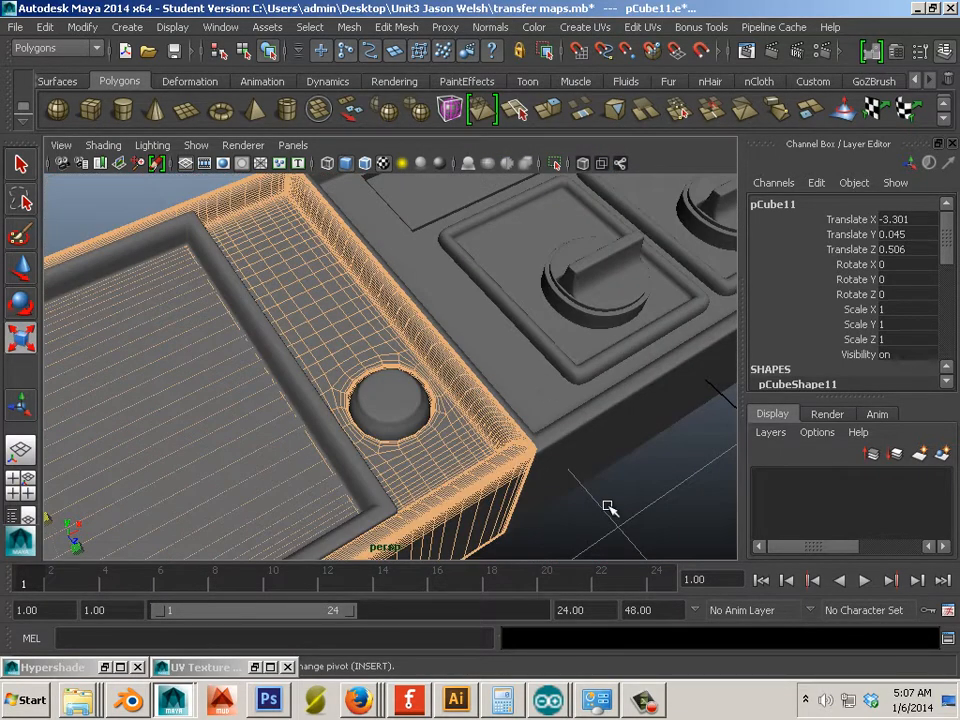
click(607, 507)
- Smooth the outer box mesh once more to round off the faceted rim around the knob
alt+right_drag(505, 480, 640, 480)
alt+middle_drag(521, 444, 550, 408)
alt+right_drag(550, 420, 678, 470)
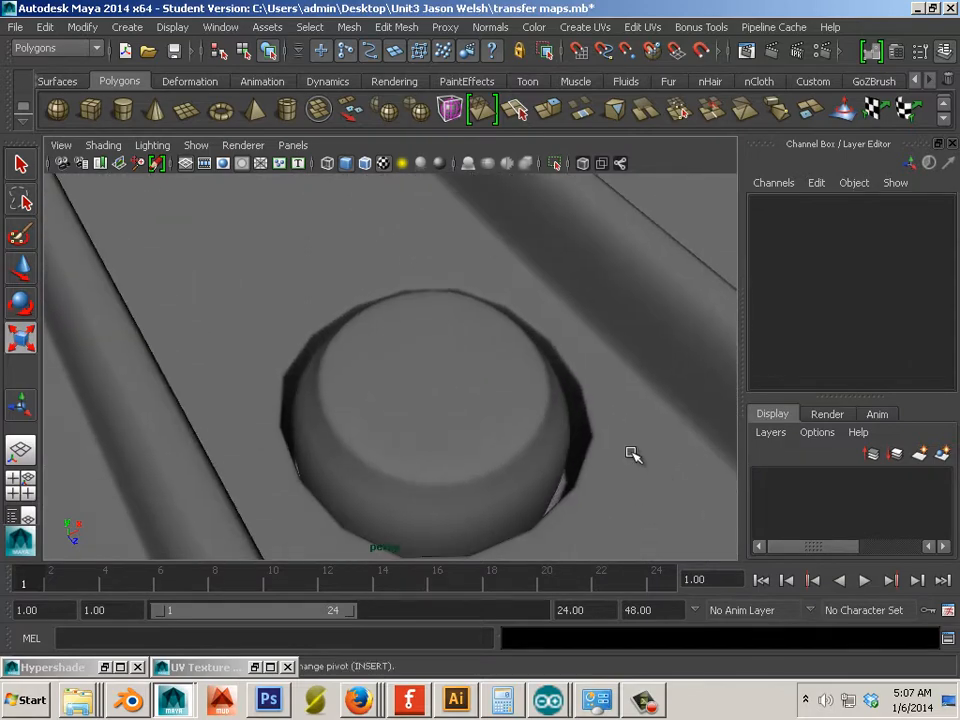
click(596, 459)
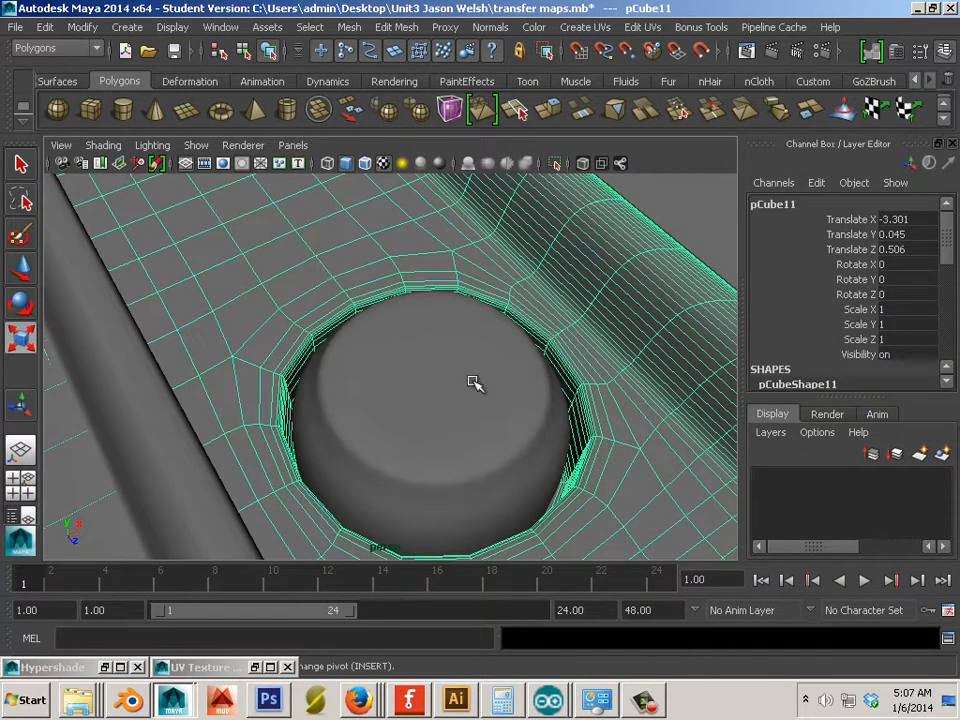
click(352, 27)
click(372, 128)
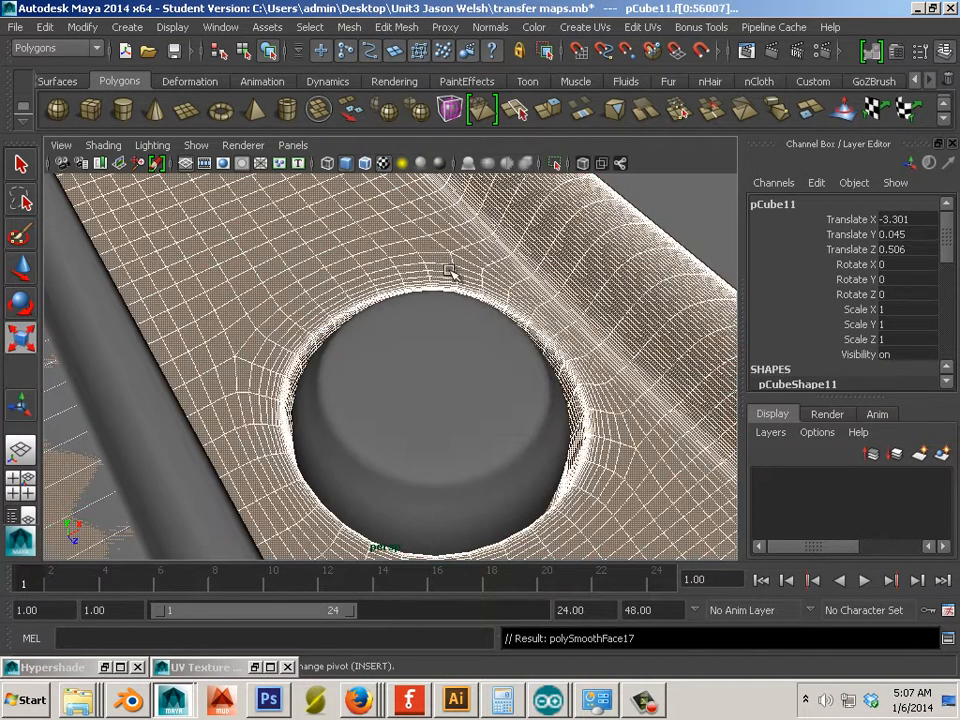
scroll(548, 364, down, 5)
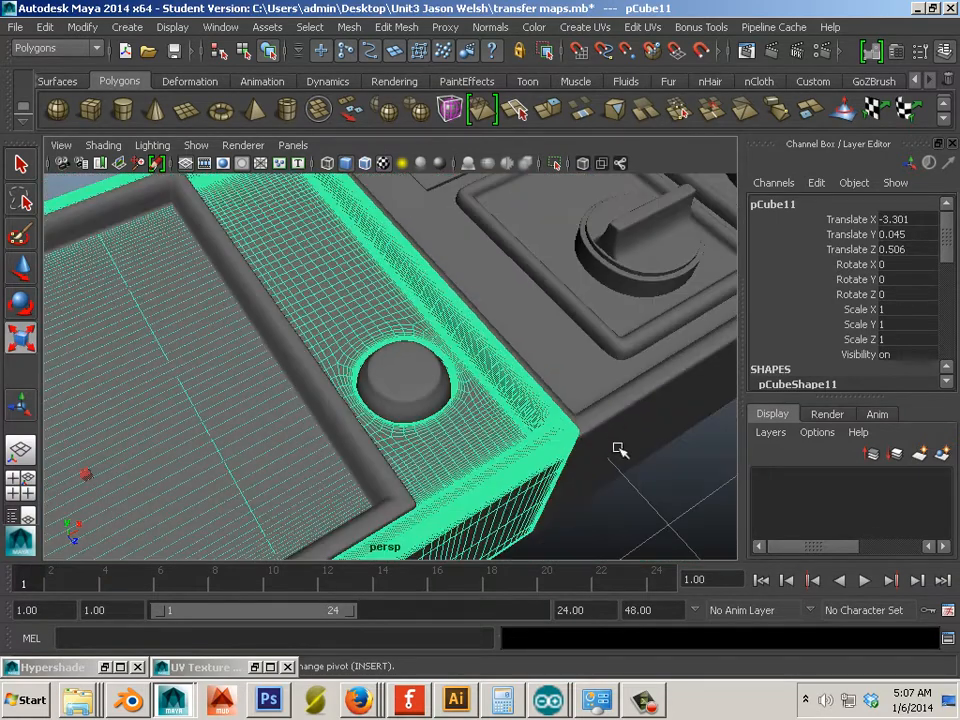
click(619, 449)
scroll(627, 467, up, 3)
click(587, 406)
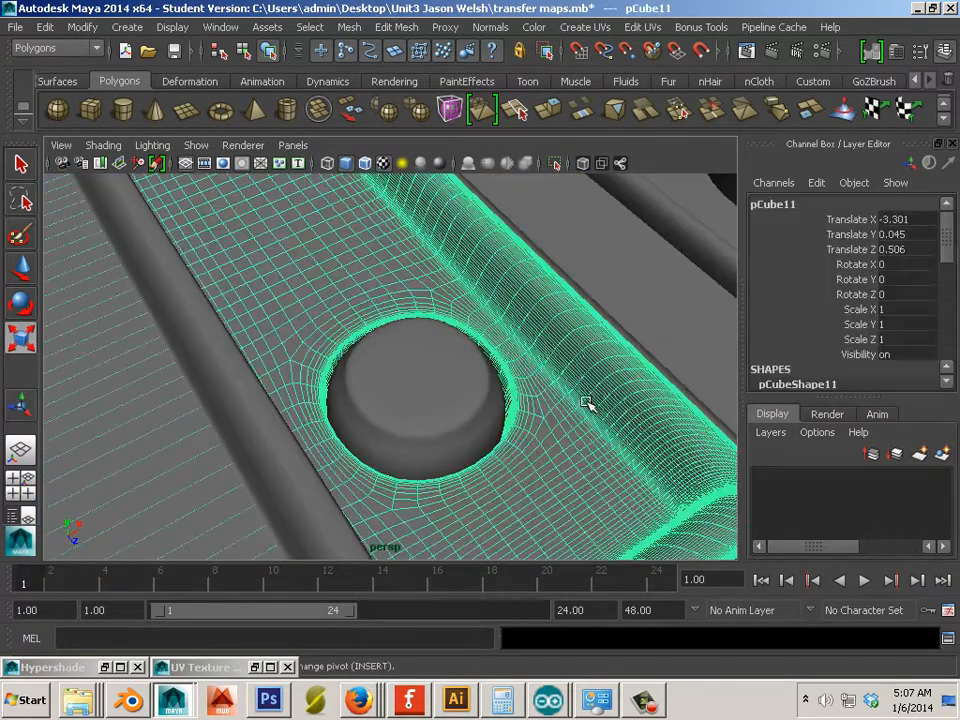
- Examine the smoothed rim around the knob and select the inner grille frame
alt+drag(565, 365, 568, 429)
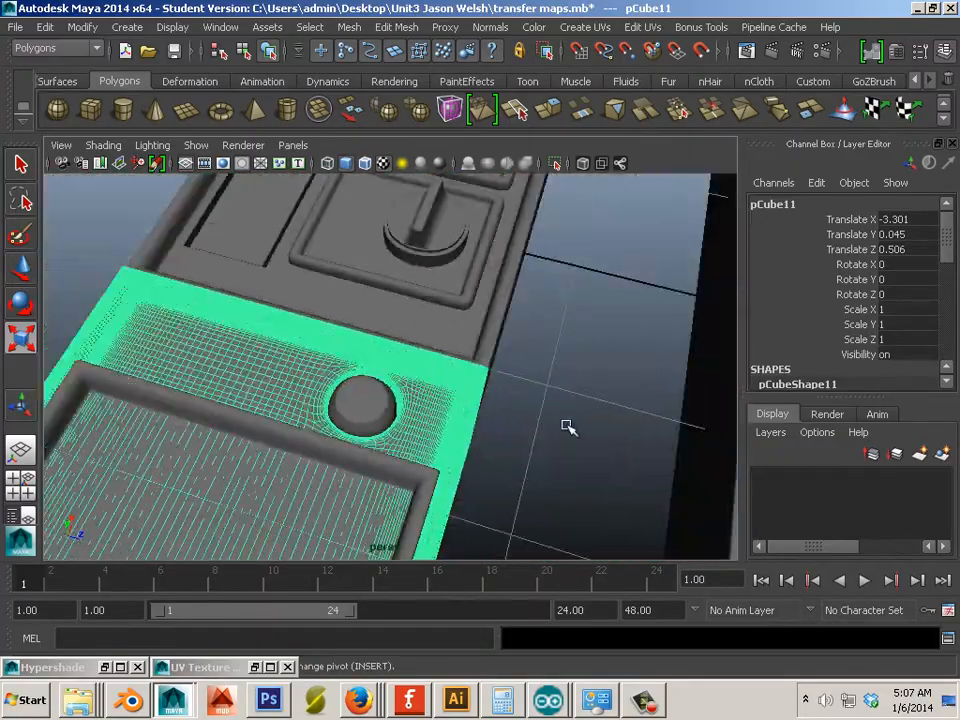
click(568, 429)
alt+drag(454, 418, 504, 399)
click(553, 432)
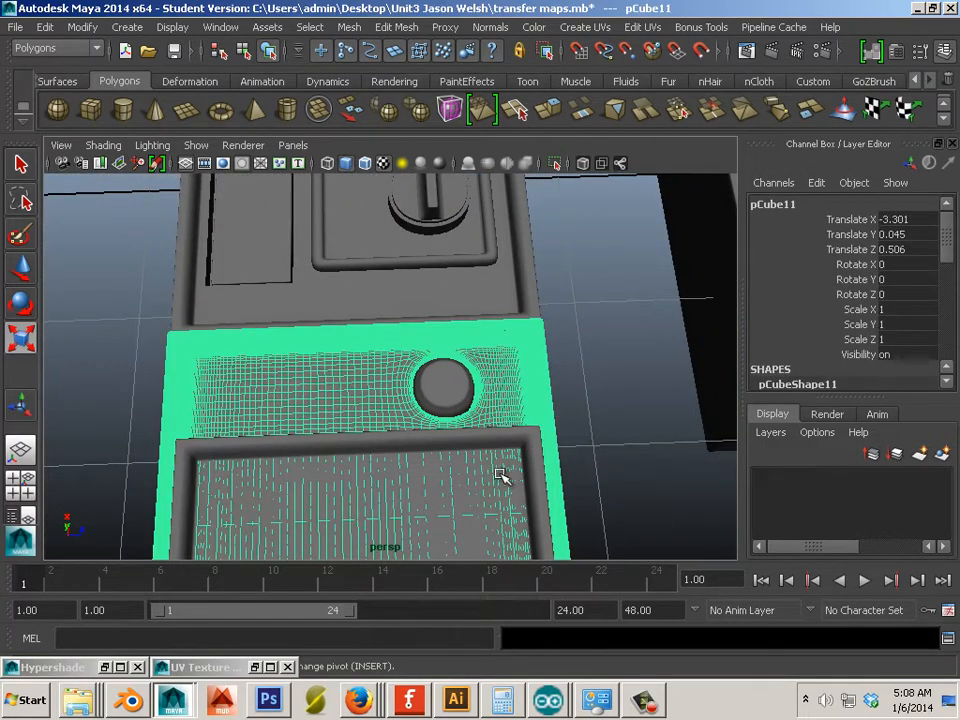
click(527, 448)
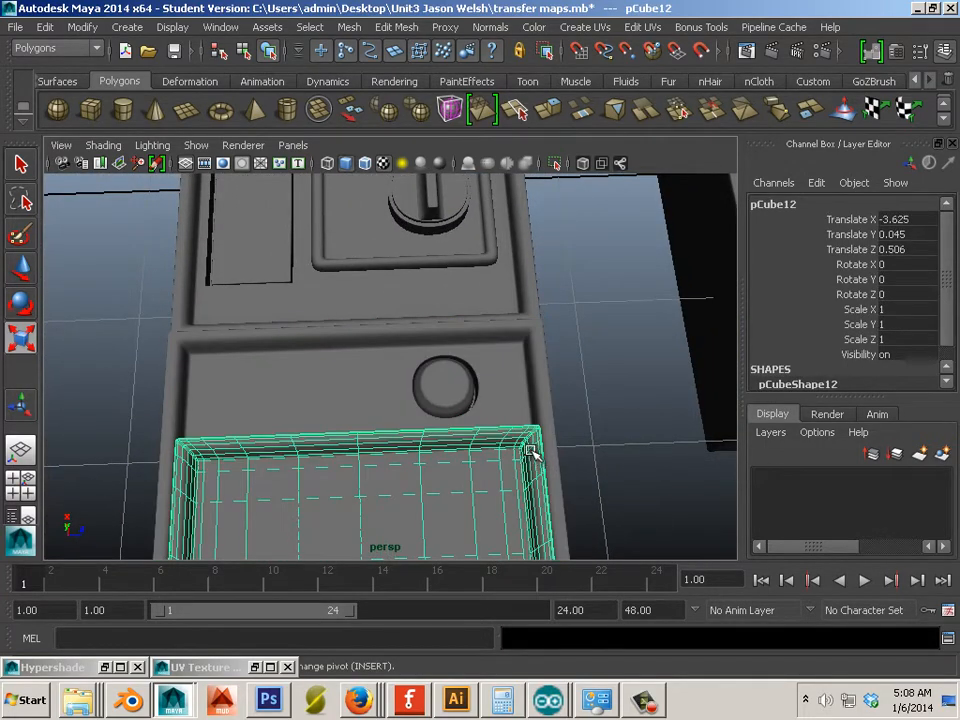
click(547, 399)
click(536, 461)
- Inspect the inner grille frame's corners and rims from several angles with nothing selected
alt+drag(270, 326, 417, 322)
alt+middle_drag(420, 347, 281, 358)
alt+drag(281, 358, 296, 373)
alt+right_drag(296, 373, 379, 408)
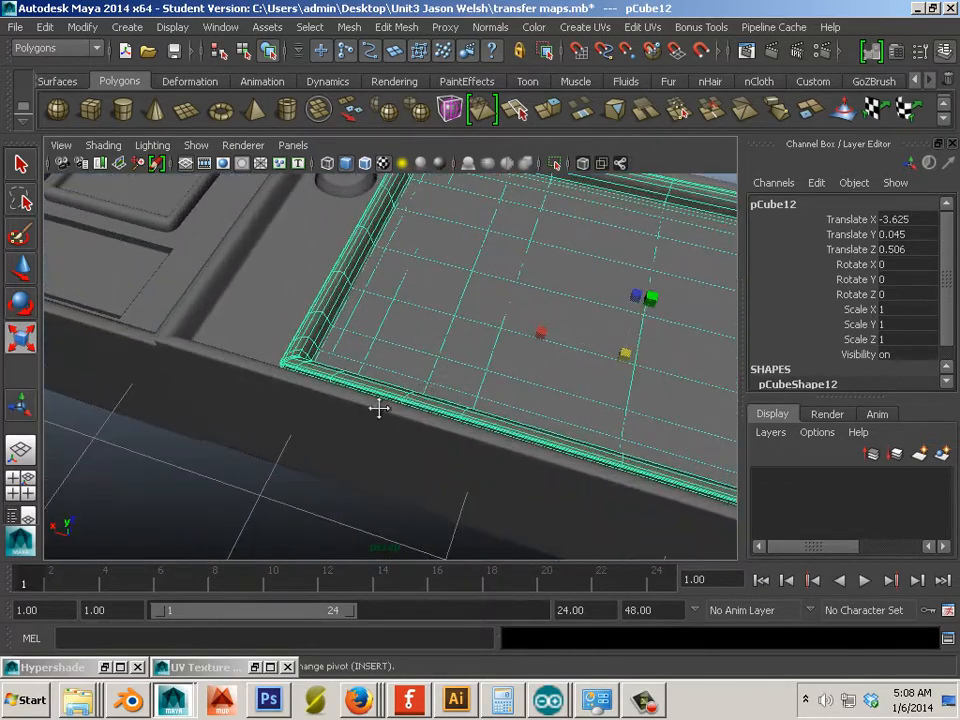
alt+middle_drag(379, 408, 279, 459)
alt+drag(386, 420, 221, 394)
alt+right_drag(487, 424, 450, 422)
alt+middle_drag(450, 422, 466, 362)
alt+right_drag(390, 358, 300, 358)
alt+drag(300, 358, 342, 349)
click(570, 478)
alt+drag(572, 482, 511, 521)
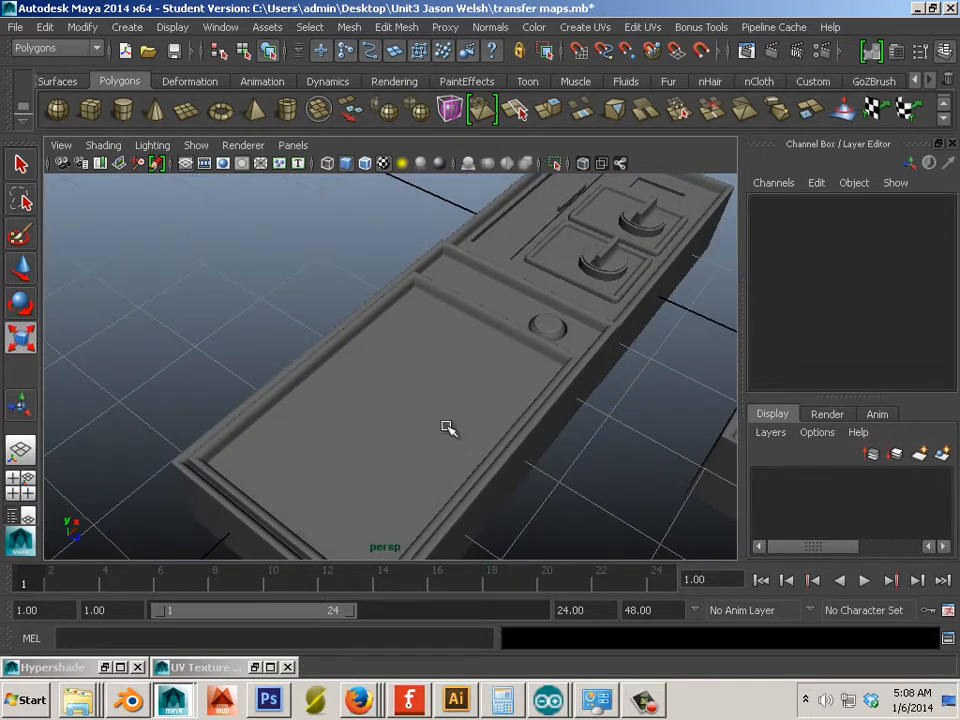
alt+right_drag(241, 266, 400, 337)
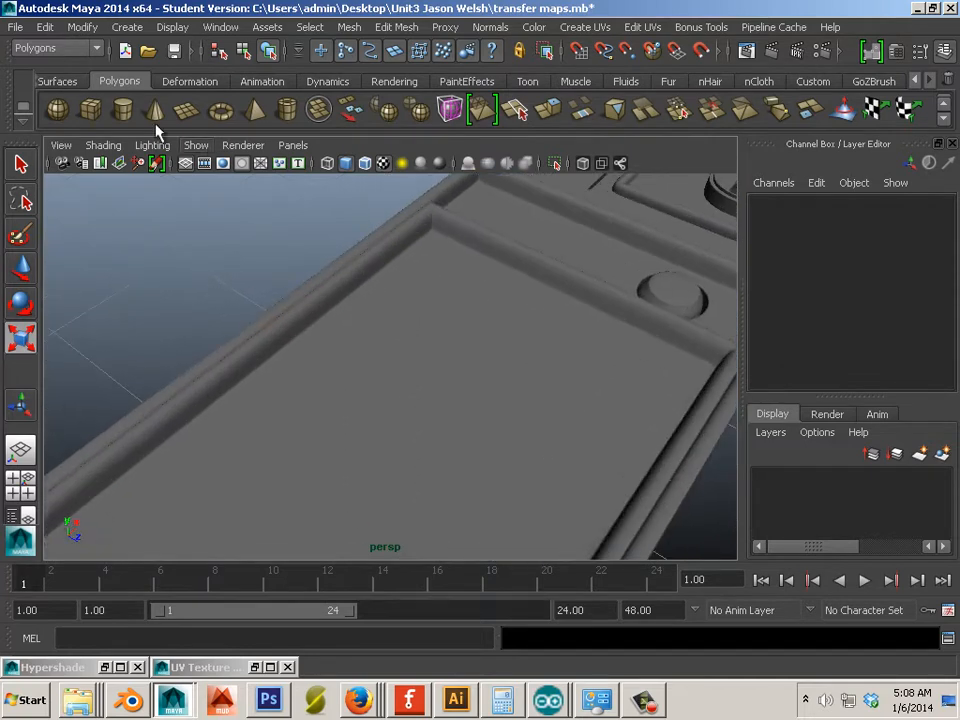
- Create a polygon cube and move it above the grille area to about X -3.031, Y 1.028
click(92, 117)
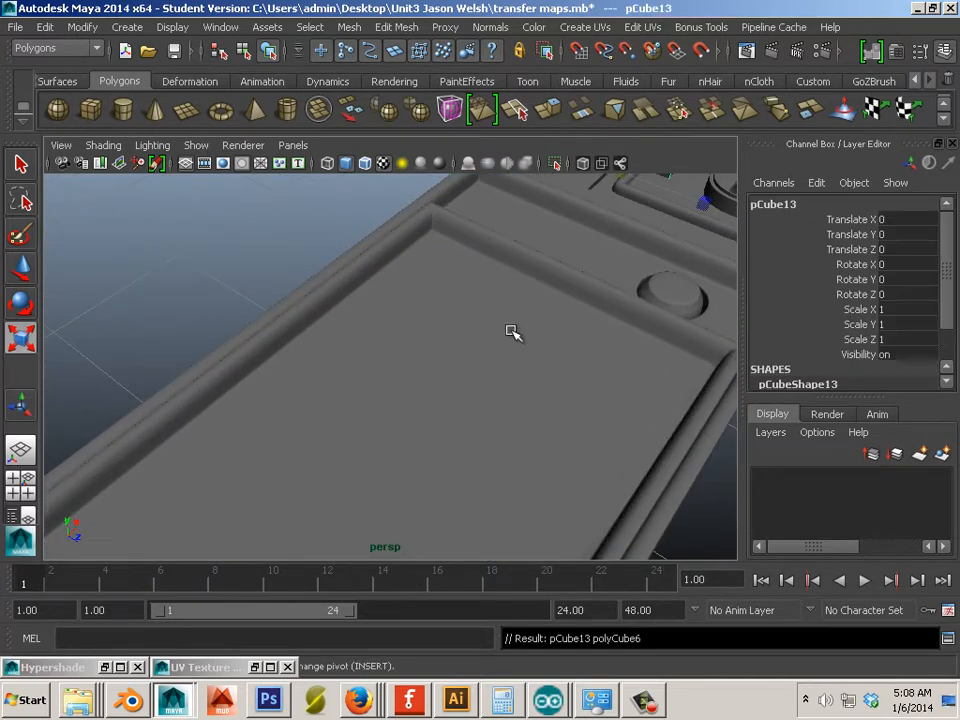
alt+drag(512, 332, 375, 311)
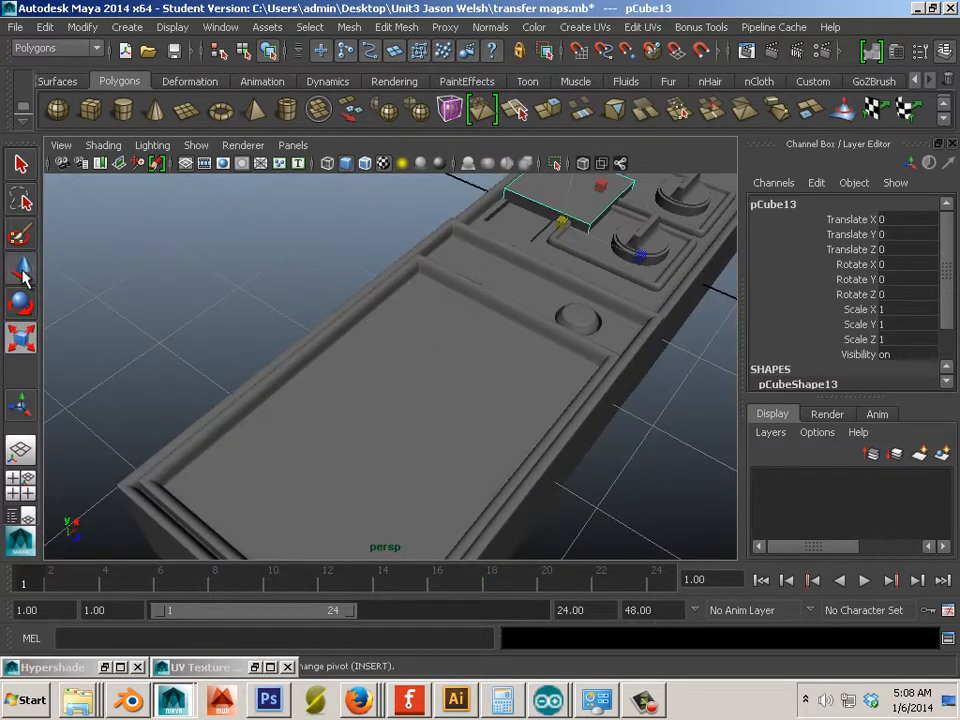
key(w)
drag(595, 197, 459, 384)
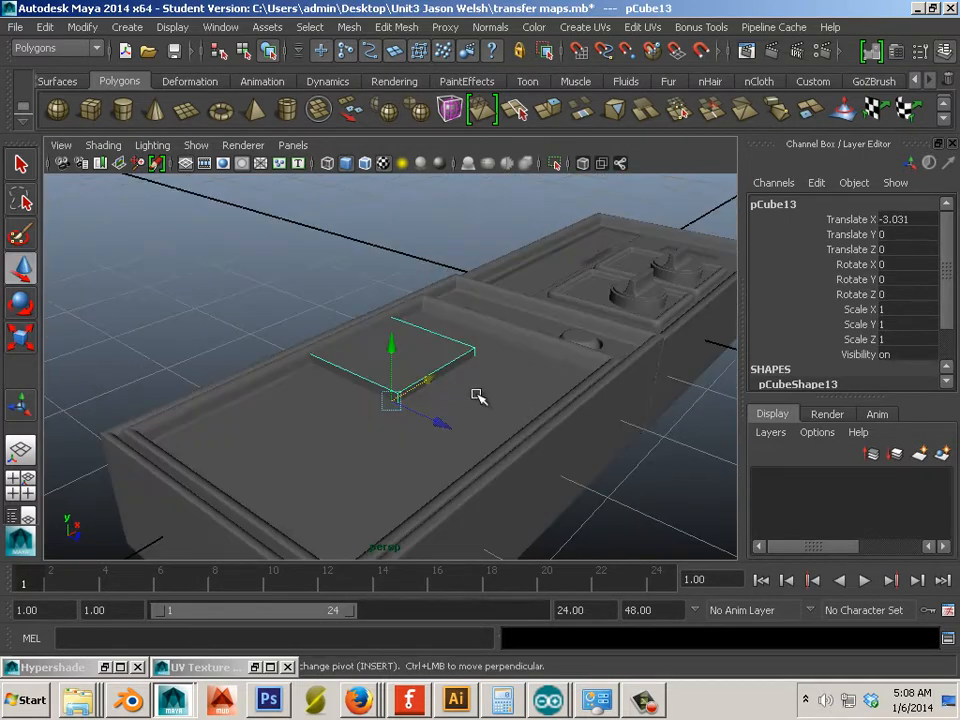
alt+drag(501, 422, 338, 240)
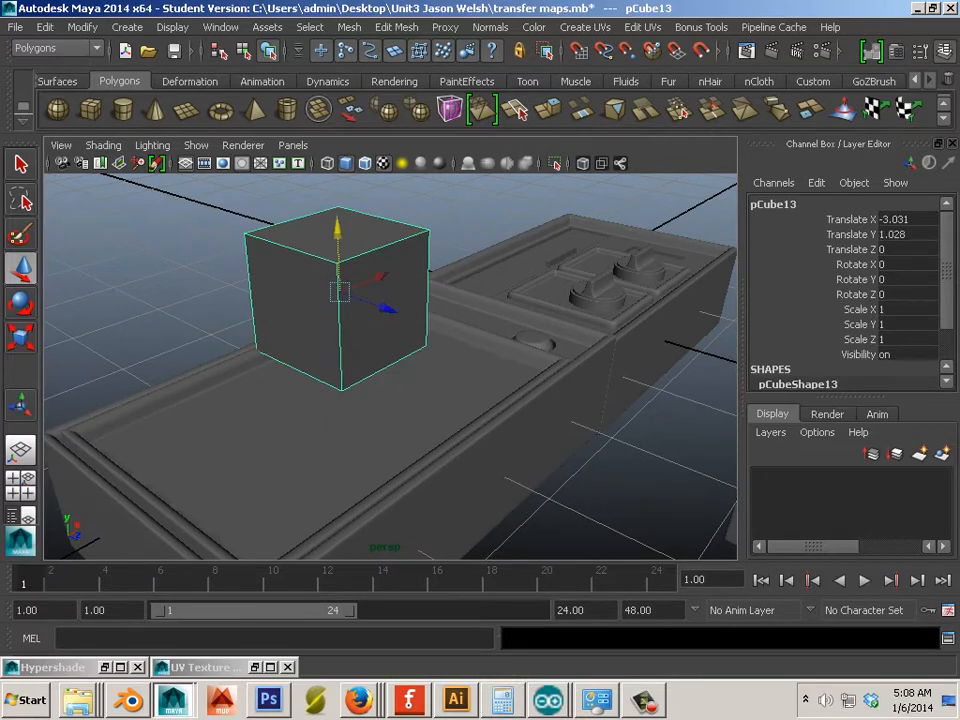
- Switch to Firefox to study the diagonal lattice grille in the vintage TV reference photo, and return to Maya
key(alt+Tab)
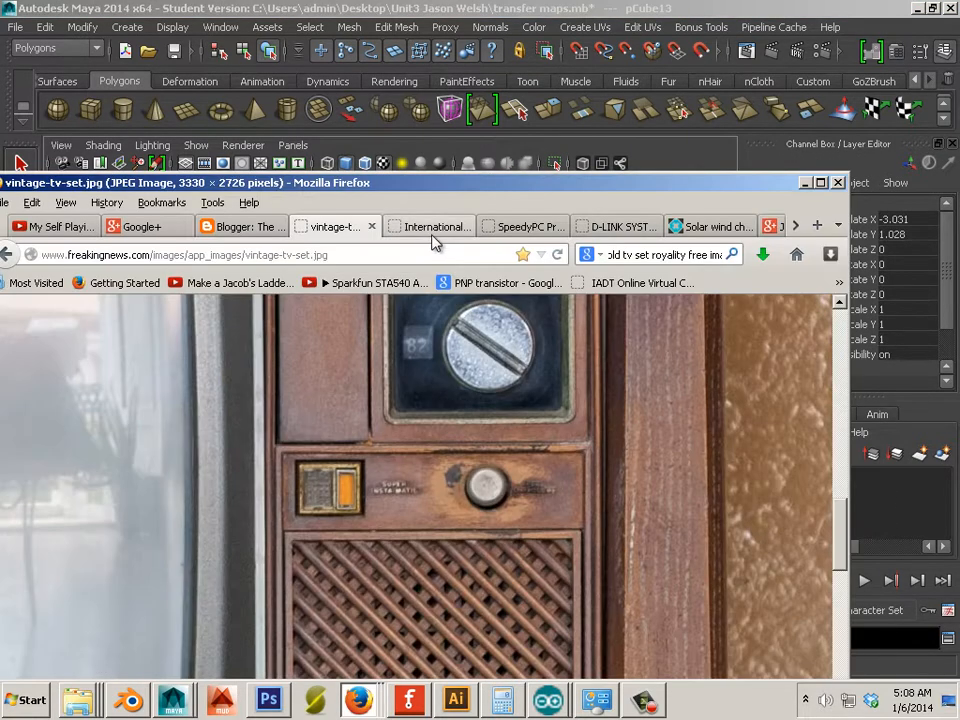
scroll(422, 467, down, 3)
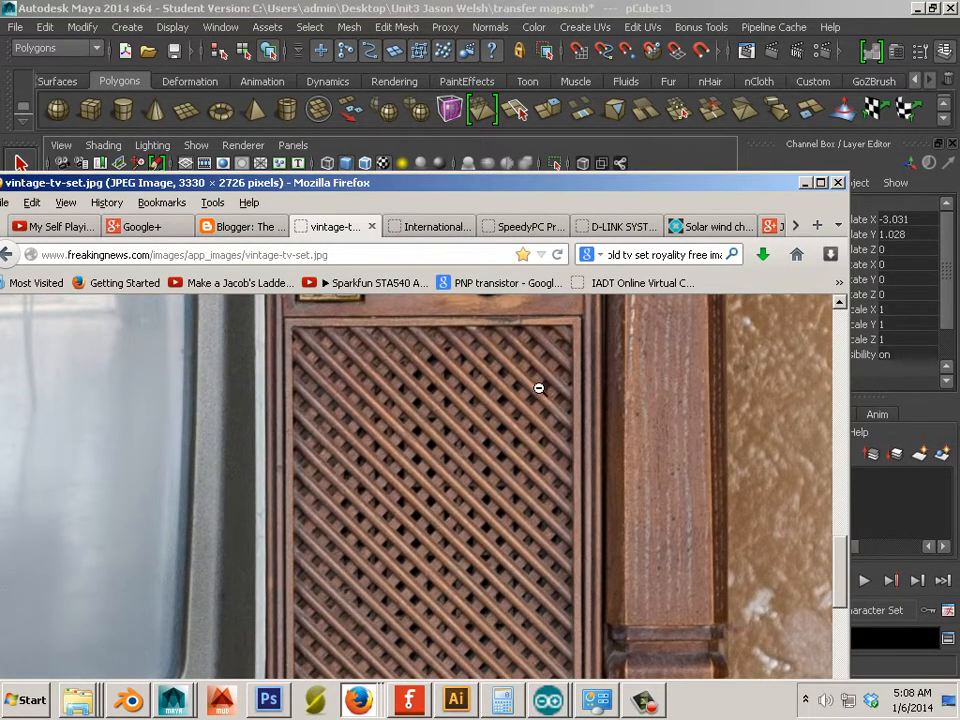
scroll(414, 420, up, 3)
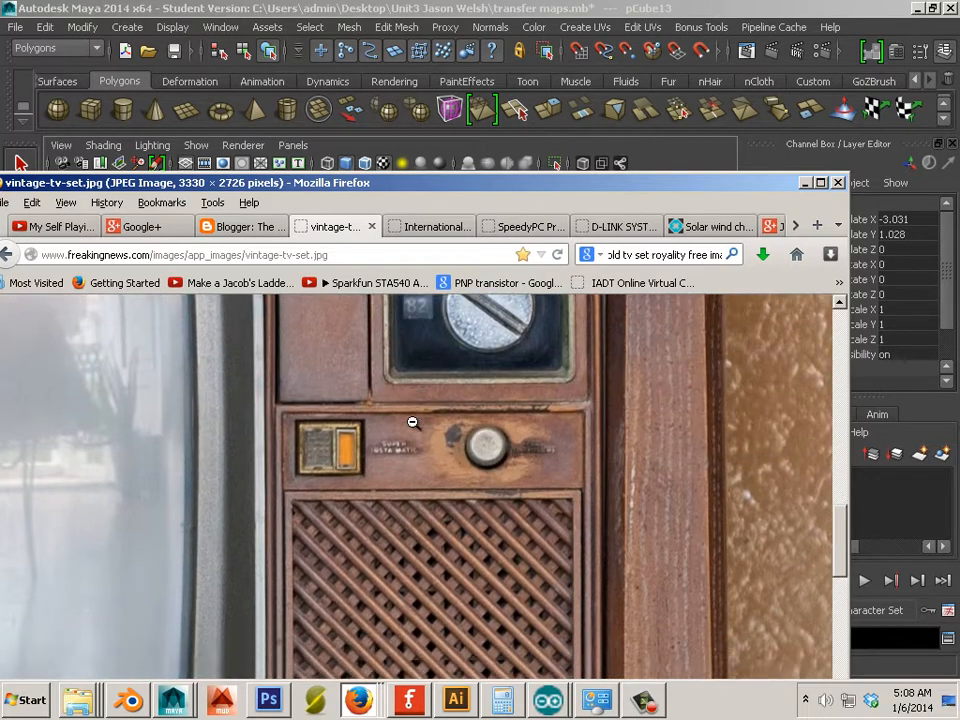
scroll(414, 420, down, 6)
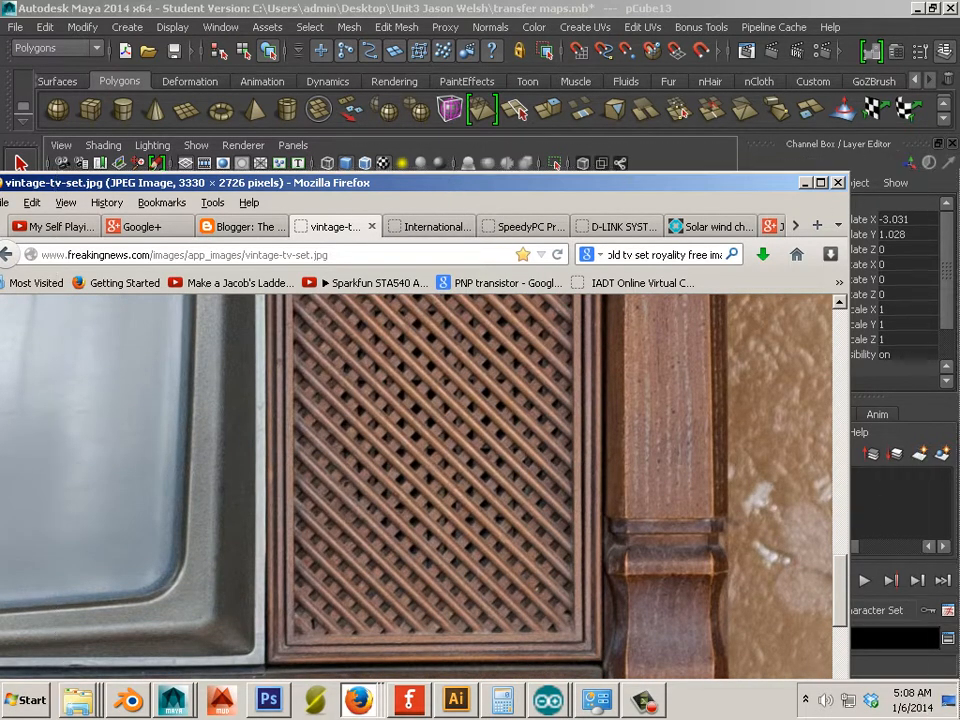
click(805, 183)
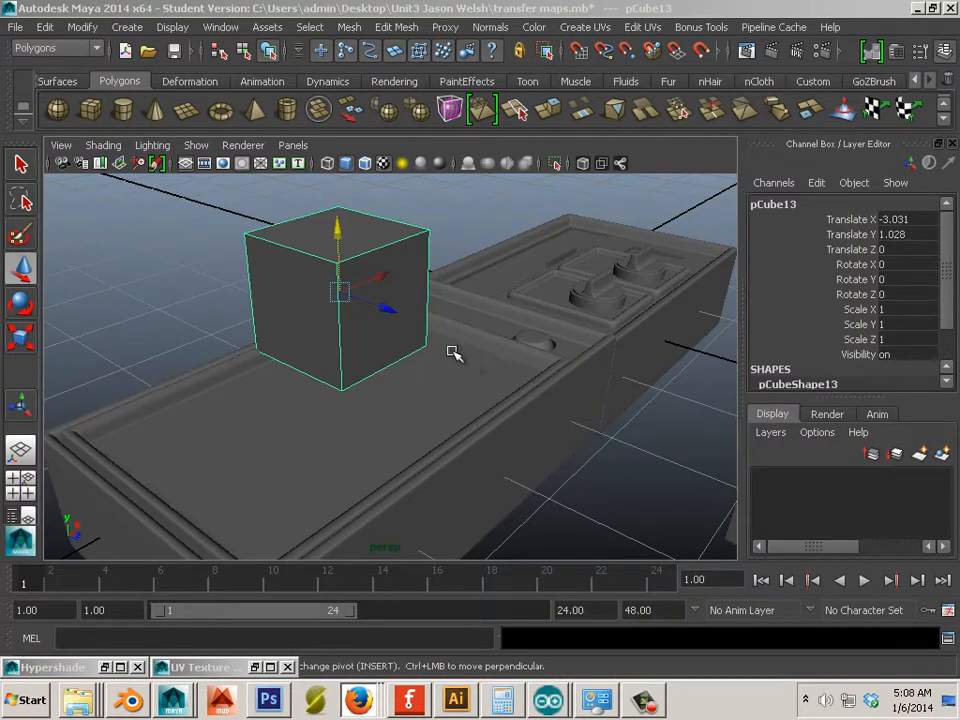
- Save the scene and move the cube along X to about -2.576
alt+right_drag(452, 352, 652, 432)
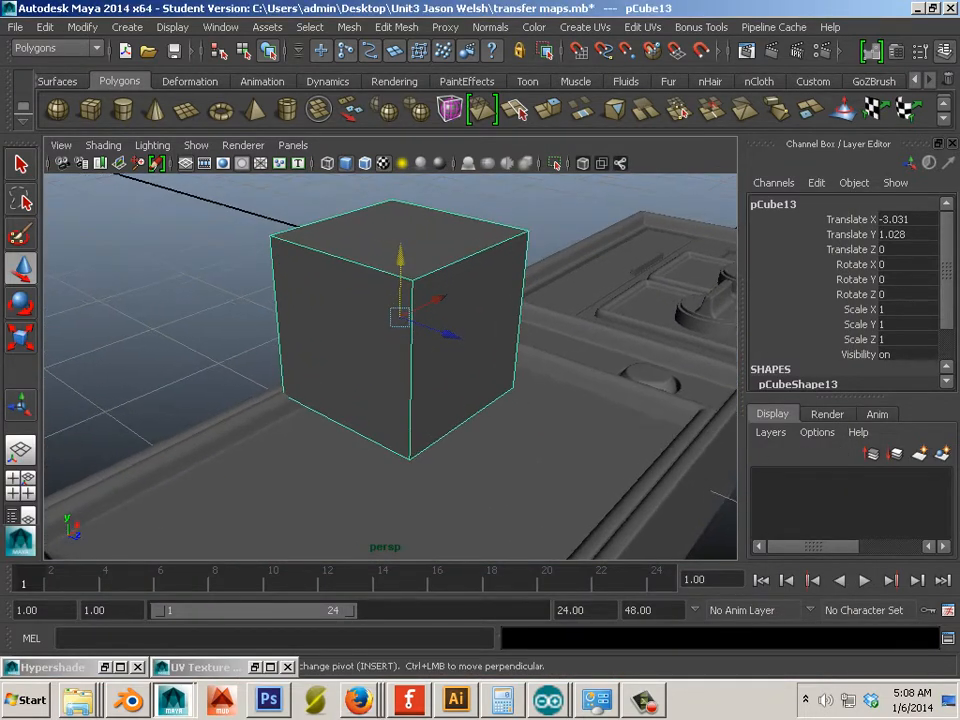
key(ctrl+s)
alt+drag(425, 339, 343, 369)
drag(454, 326, 510, 320)
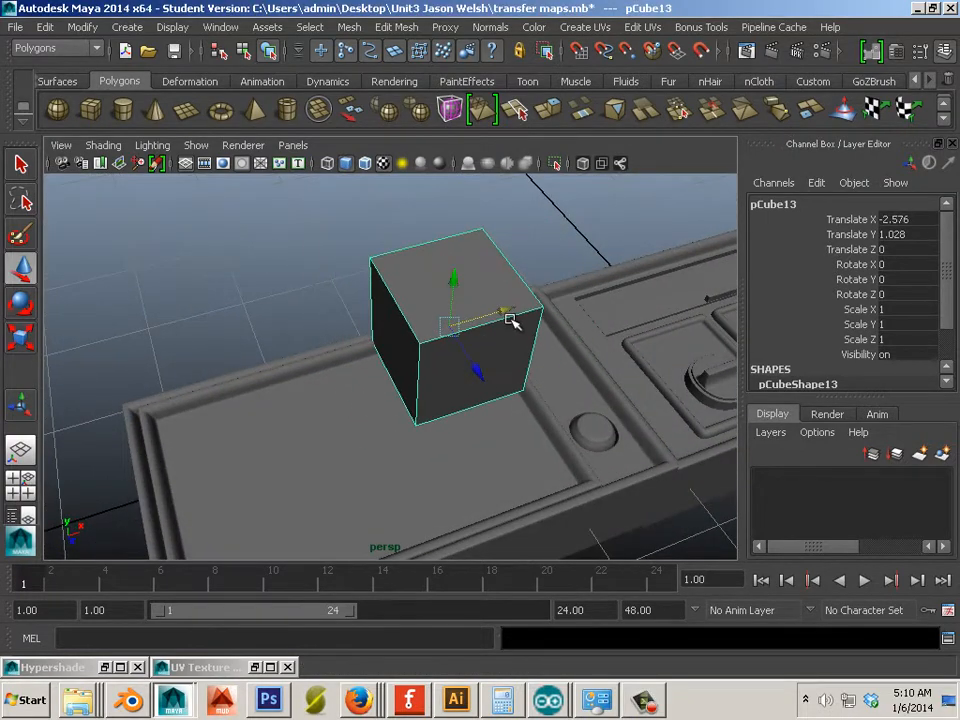
- Scale the cube into a long, thin bar by stretching it along X and flattening it in Z and Y
key(r)
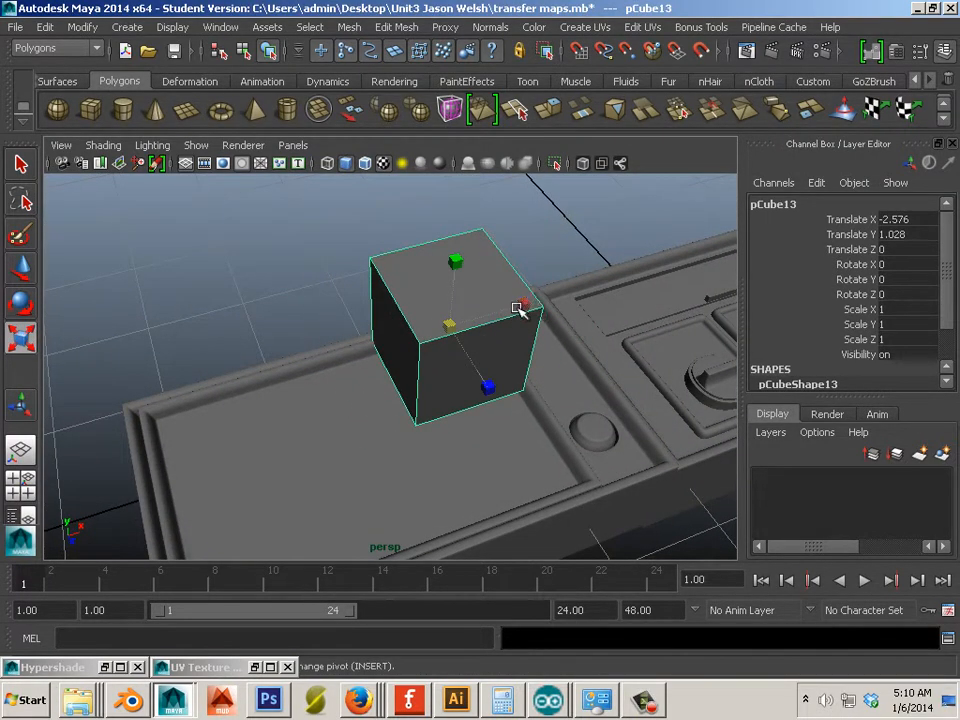
drag(523, 306, 695, 311)
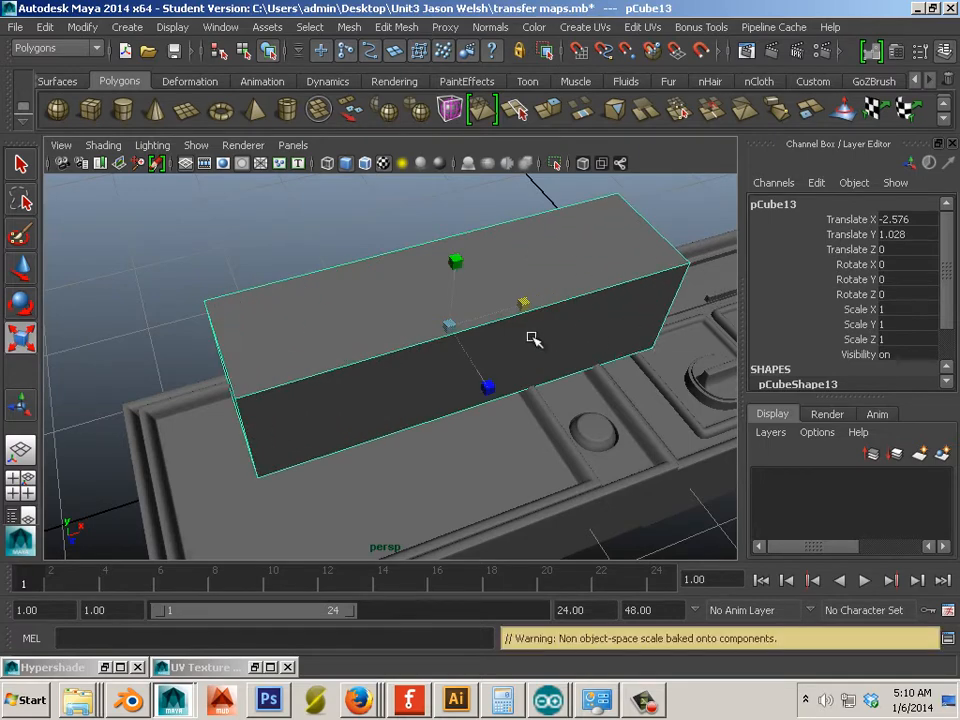
alt+drag(293, 386, 430, 318)
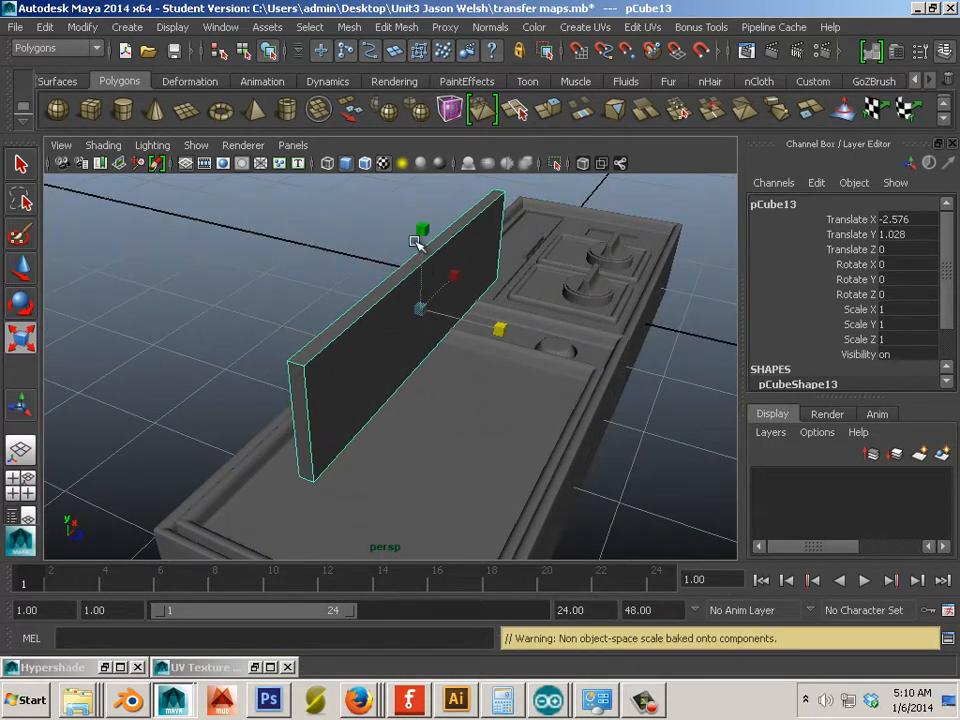
drag(422, 253, 418, 300)
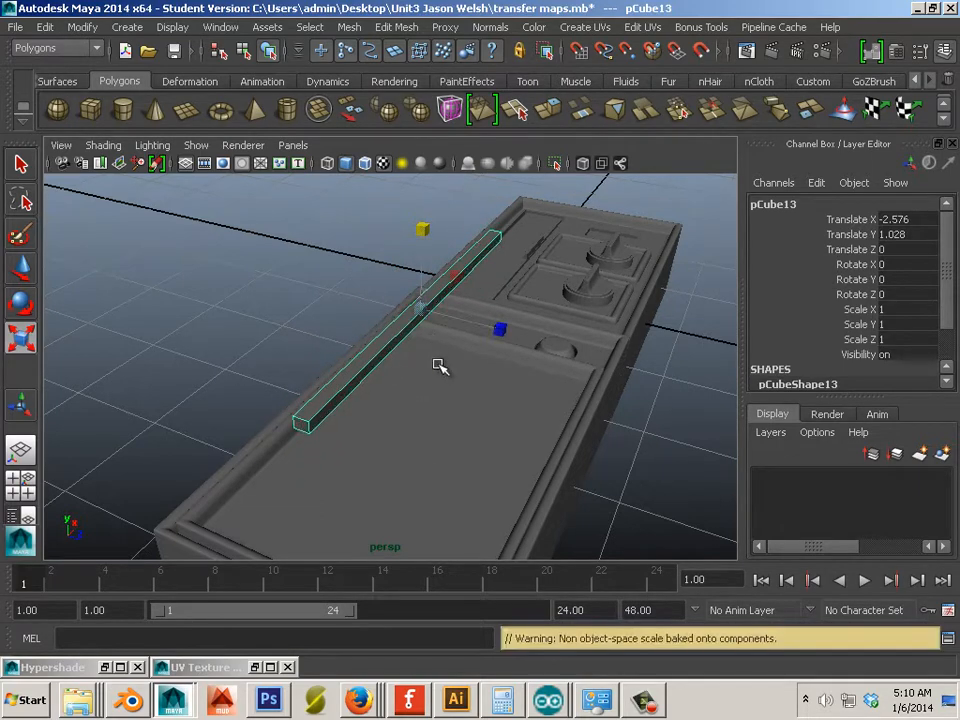
alt+drag(439, 369, 309, 348)
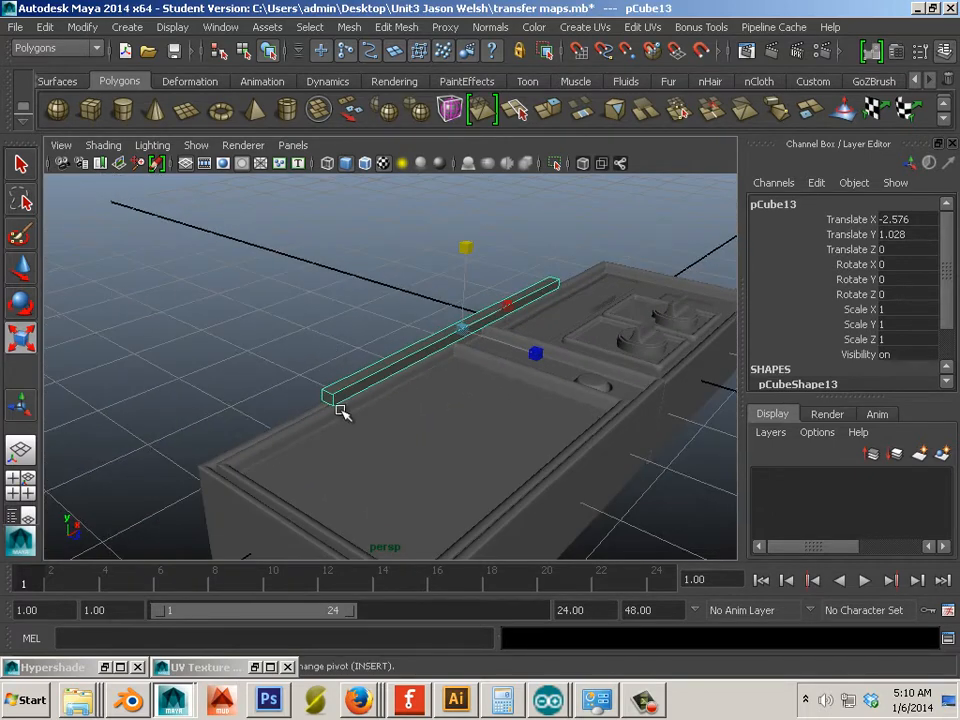
- Duplicate the bar and move the copy along Z to about 0.406
key(w)
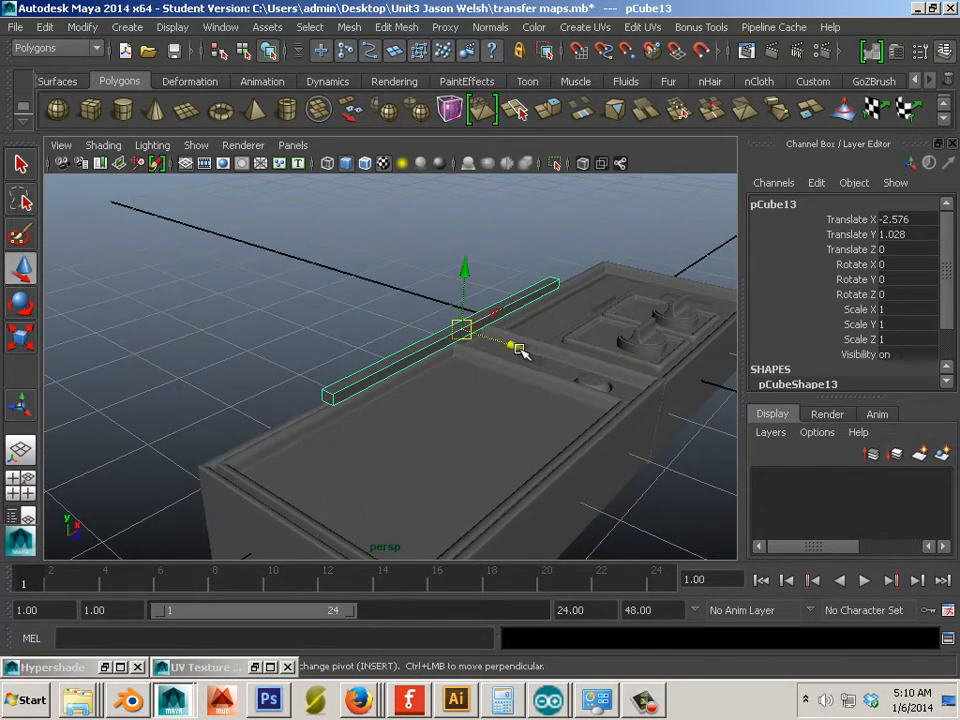
key(ctrl+d)
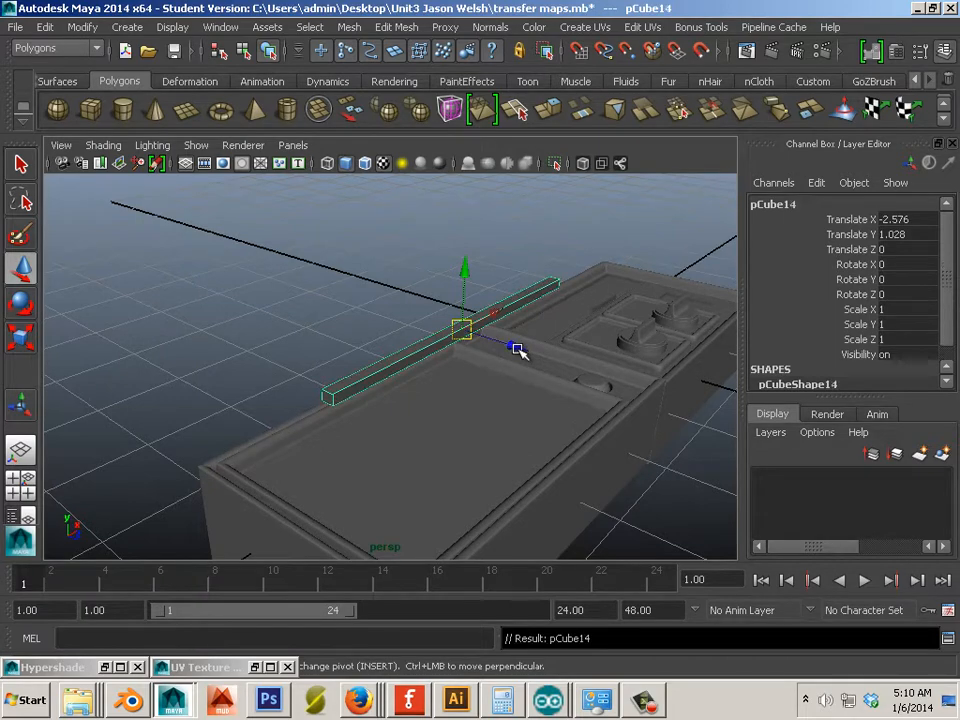
drag(514, 347, 437, 421)
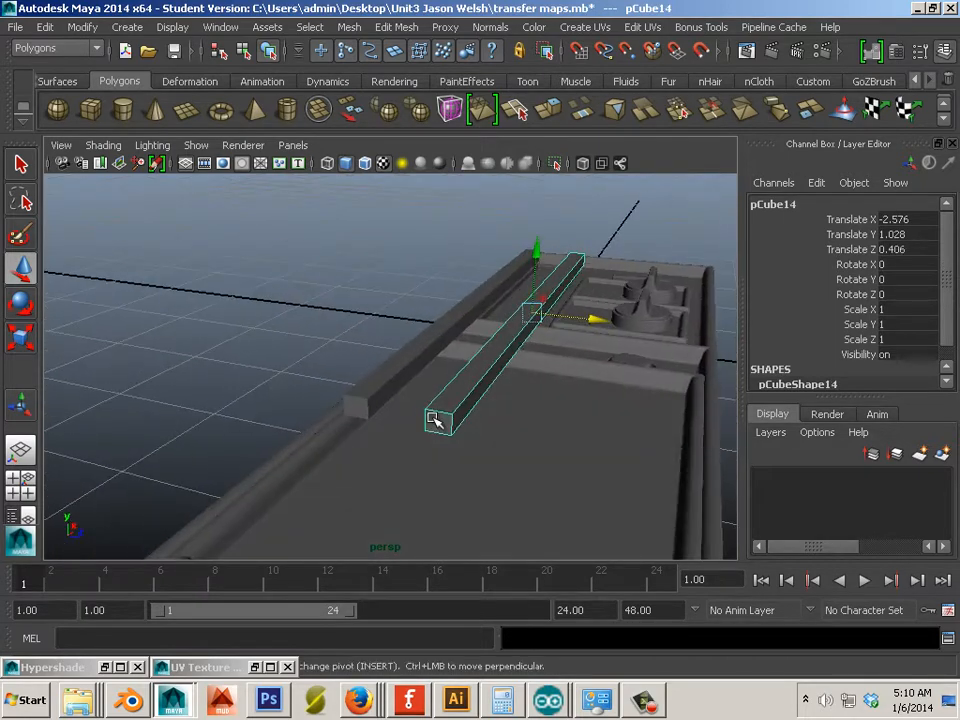
- Select both end faces of the duplicated bar
right_drag(437, 421, 433, 353)
click(437, 425)
alt+drag(437, 425, 369, 403)
shift+click(360, 403)
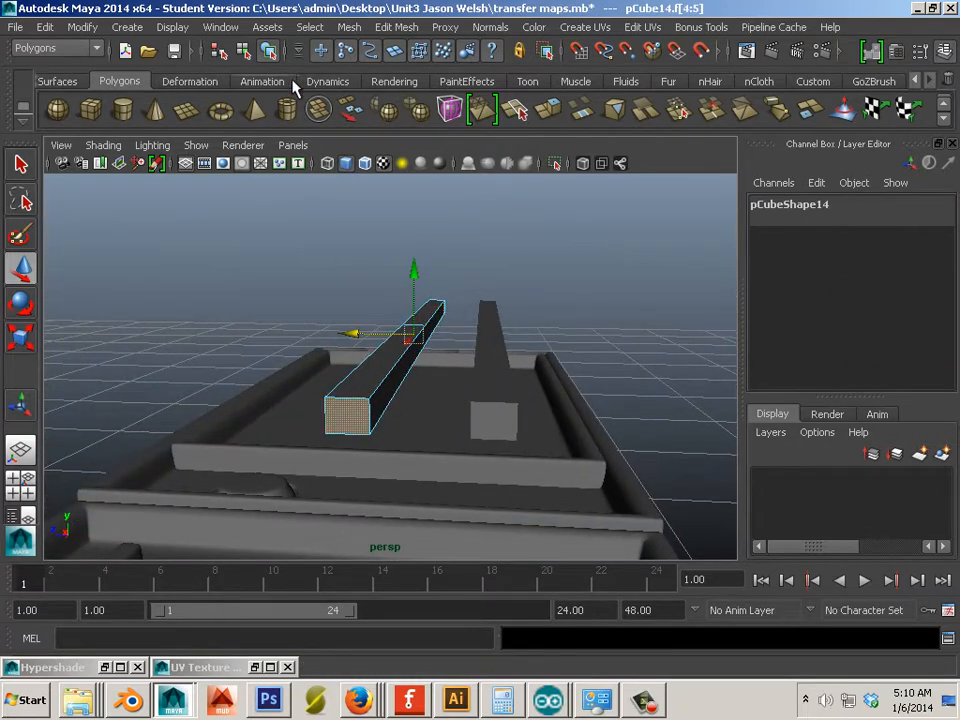
- Try smoothing only the two end faces of the duplicated bar and undo the operation
click(349, 27)
click(373, 127)
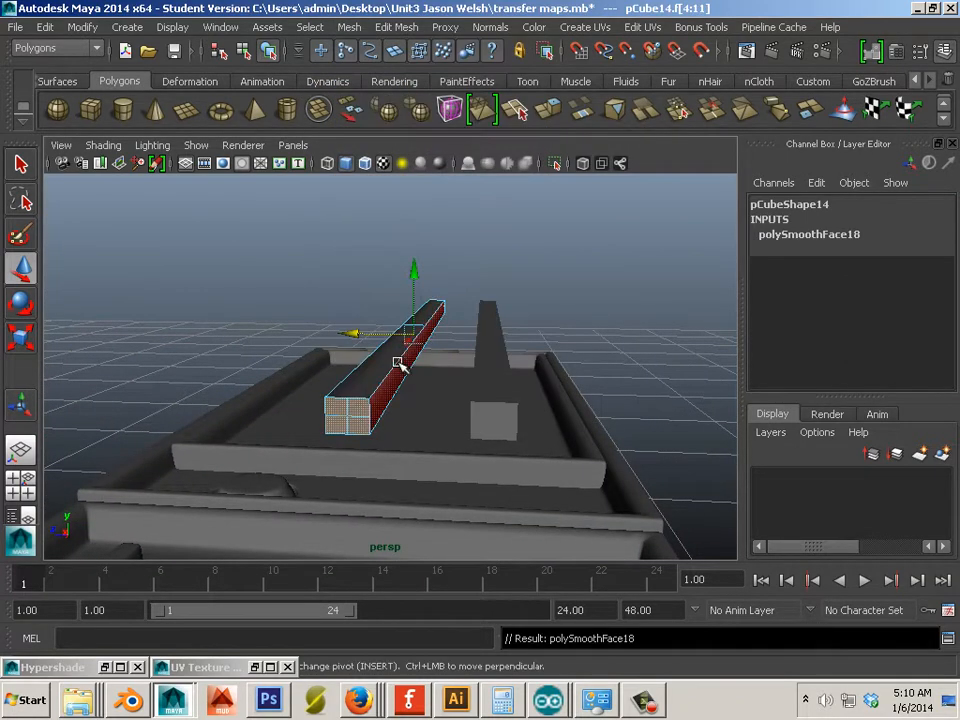
right_drag(396, 360, 449, 295)
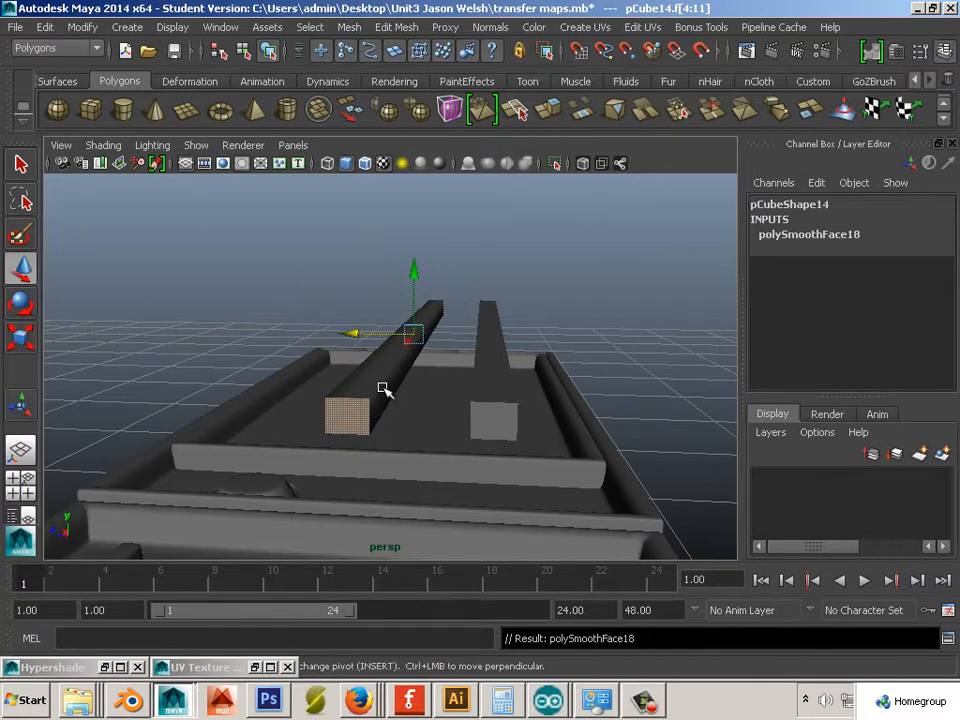
key(ctrl+z)
key(ctrl+z)
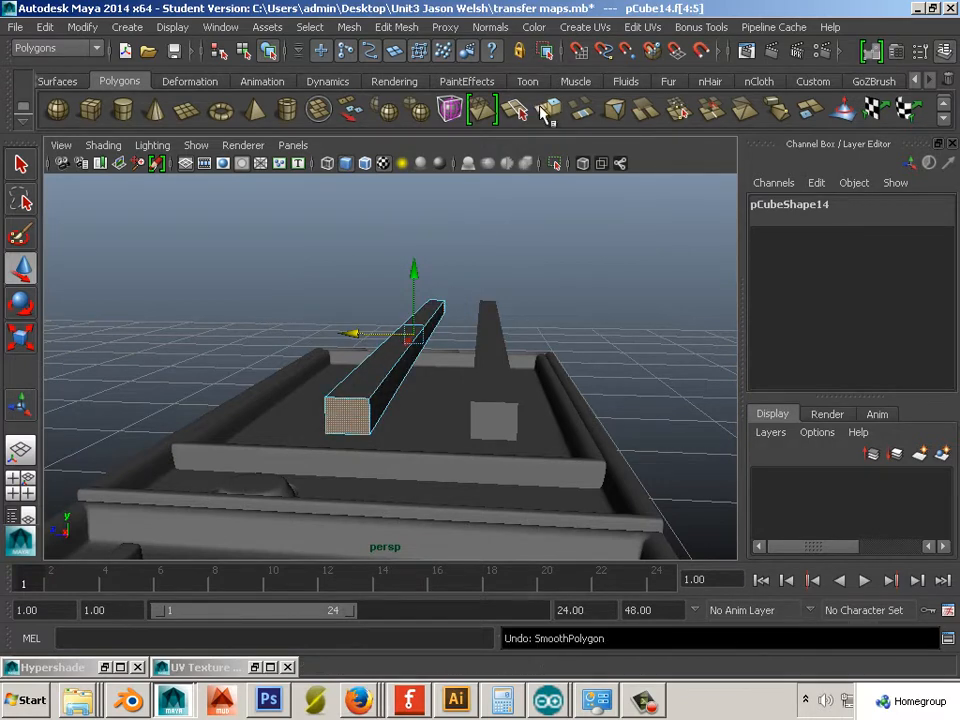
- Extrude the duplicated bar's two end faces and scale them inward in width and height to form an inset
click(543, 113)
alt+drag(420, 358, 35, 333)
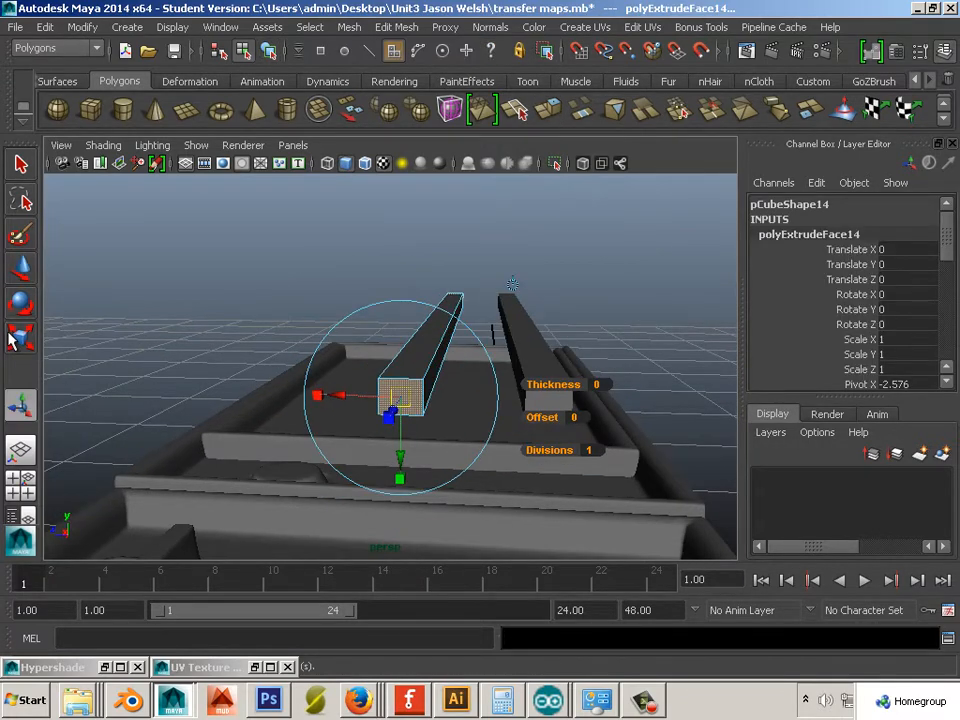
click(14, 339)
drag(540, 327, 460, 303)
drag(441, 416, 441, 387)
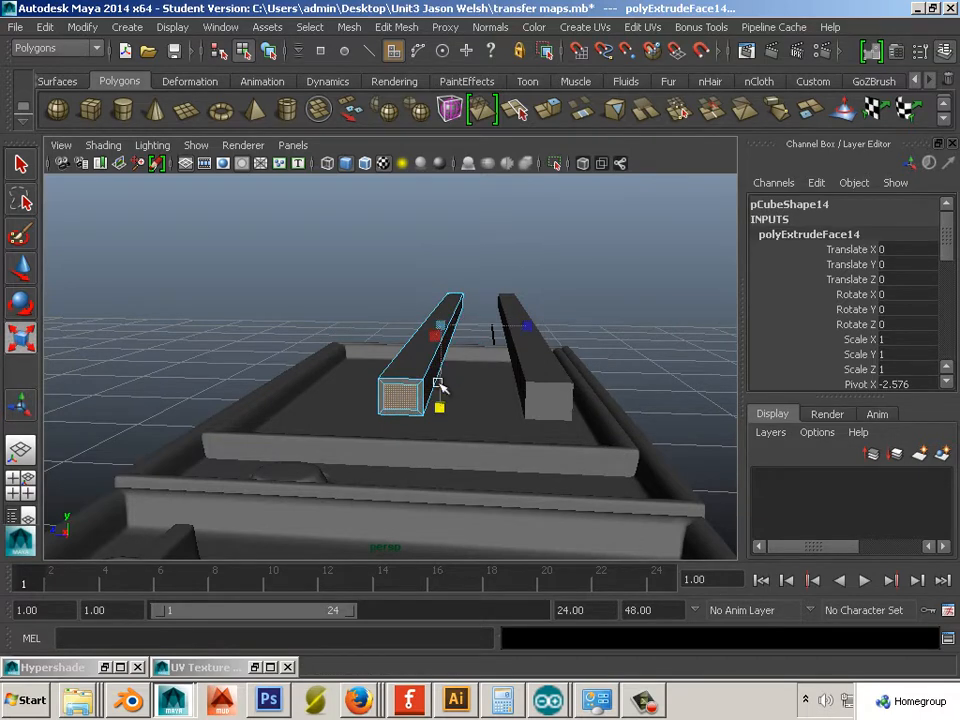
- Return the duplicated bar to object mode and smooth the whole mesh into a rounded rod
alt+drag(247, 401, 454, 328)
right_drag(386, 314, 405, 297)
click(349, 27)
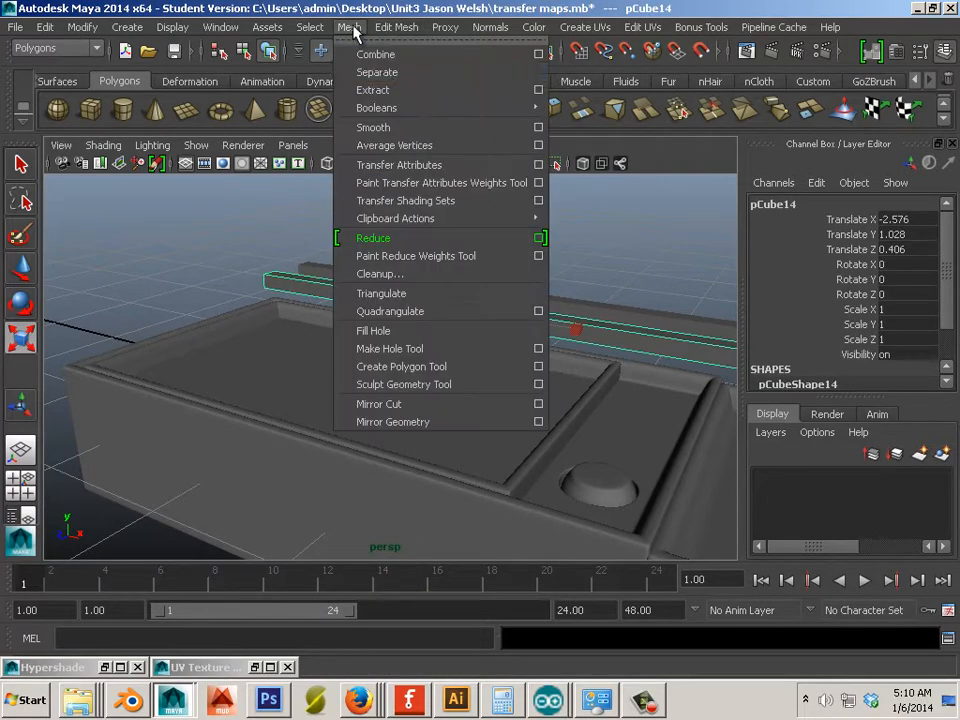
click(372, 127)
alt+drag(225, 300, 441, 335)
scroll(345, 361, up, 3)
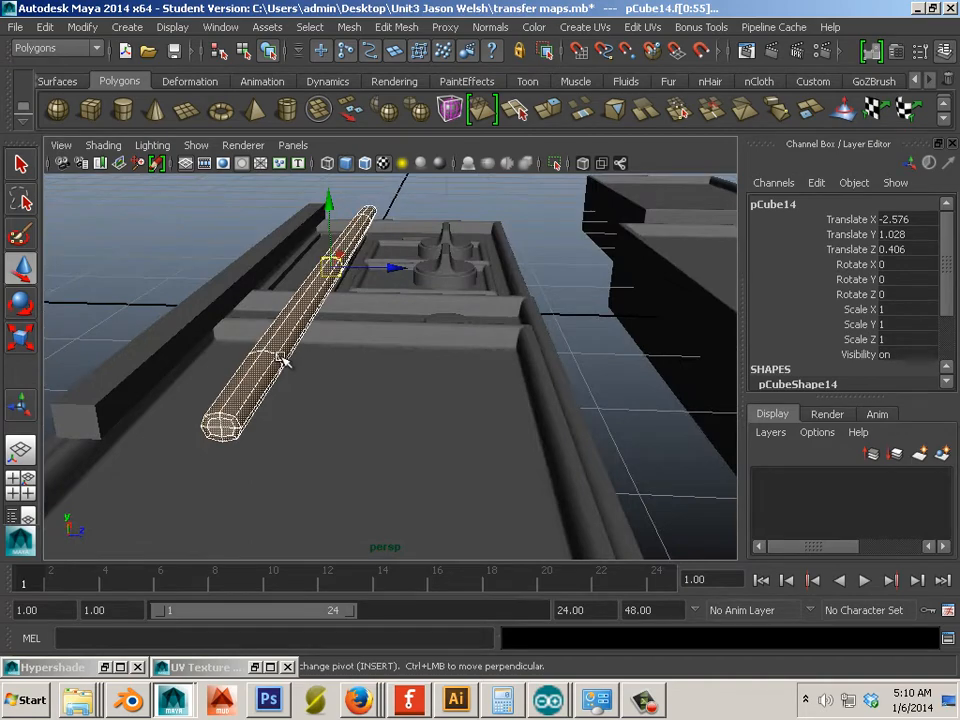
- Select the crosswise edge loops along the rounded rod and delete them, then return the rod to object mode
mouse_move(295, 355)
alt+mouse_down()
mouse_move(285, 354)
mouse_move(364, 407)
mouse_move(283, 388)
mouse_move(306, 339)
alt+mouse_up()
click(307, 342)
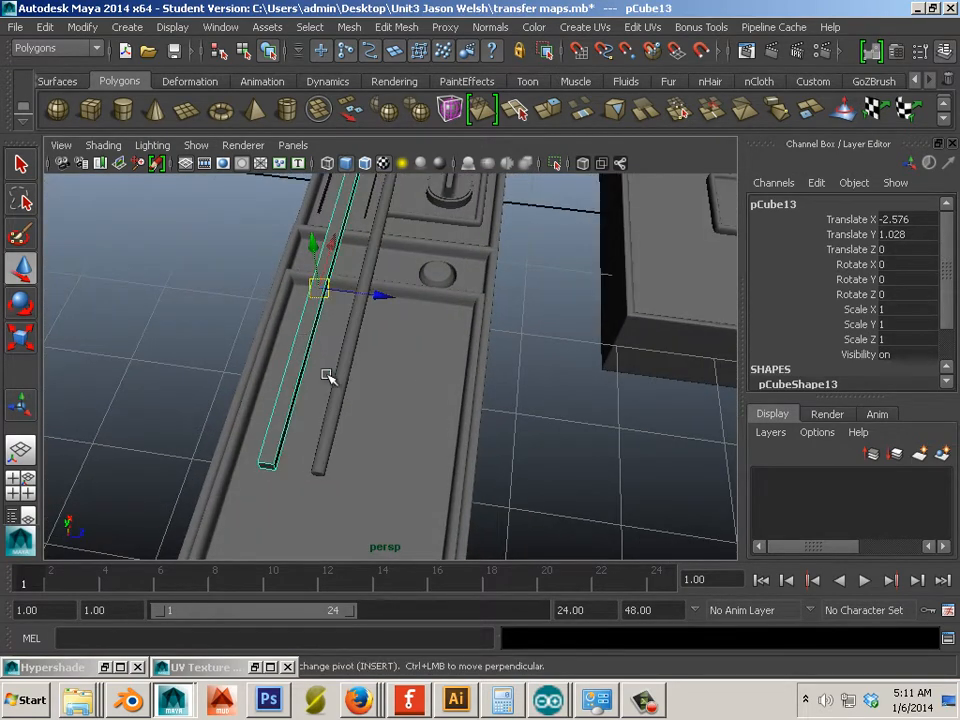
click(341, 379)
alt+drag(343, 381, 449, 406)
scroll(449, 406, up, 3)
right_drag(340, 474, 340, 266)
double_click(340, 474)
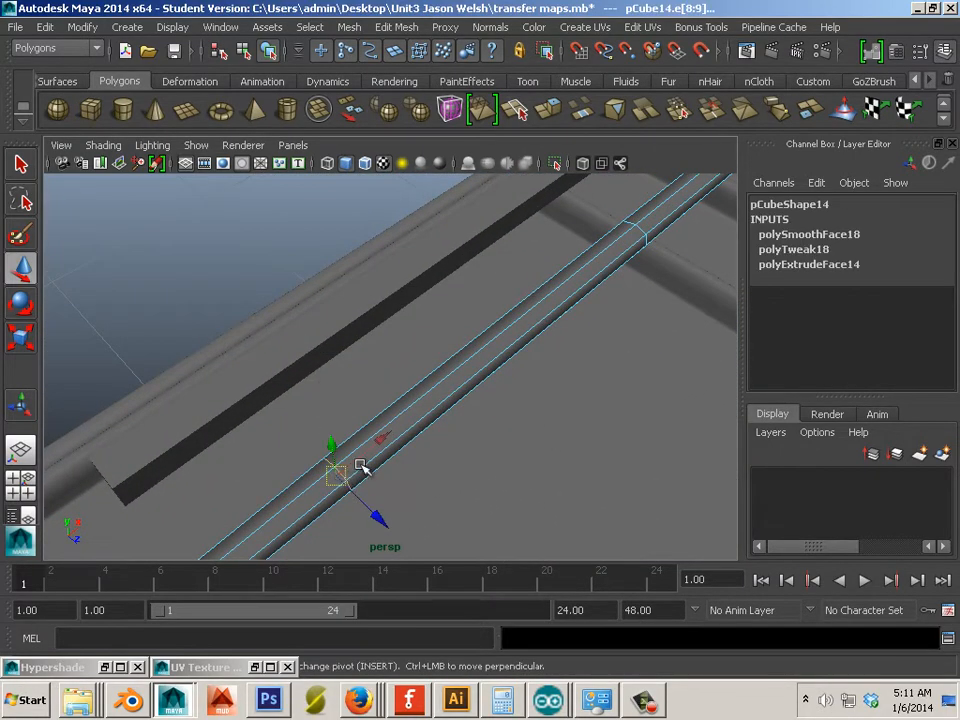
alt+middle_drag(596, 376, 140, 525)
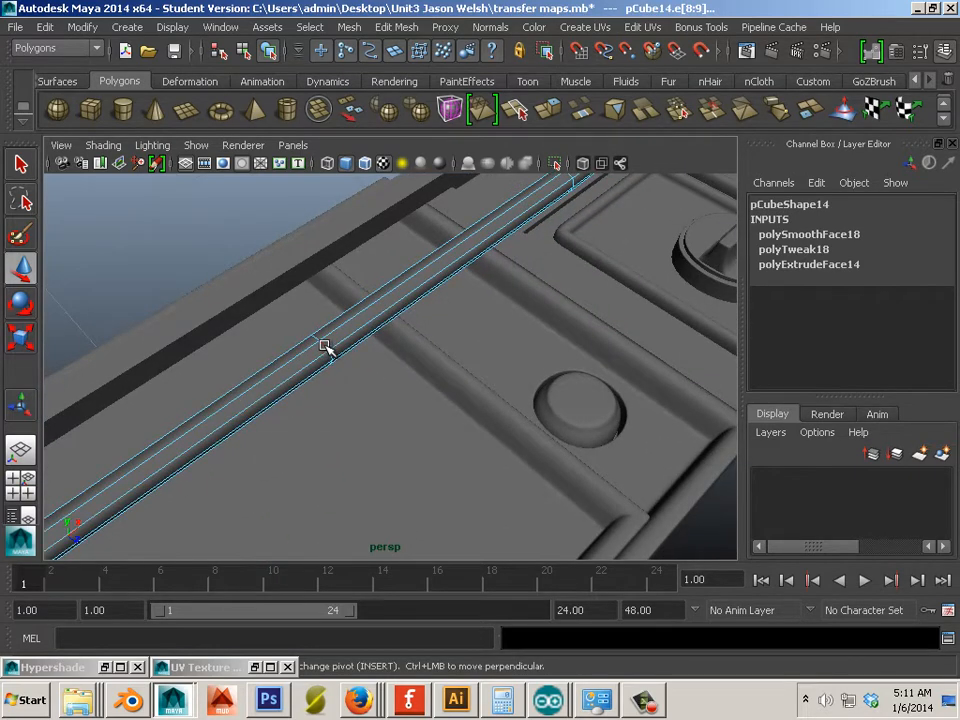
alt+middle_drag(319, 362, 396, 446)
scroll(355, 432, up, 2)
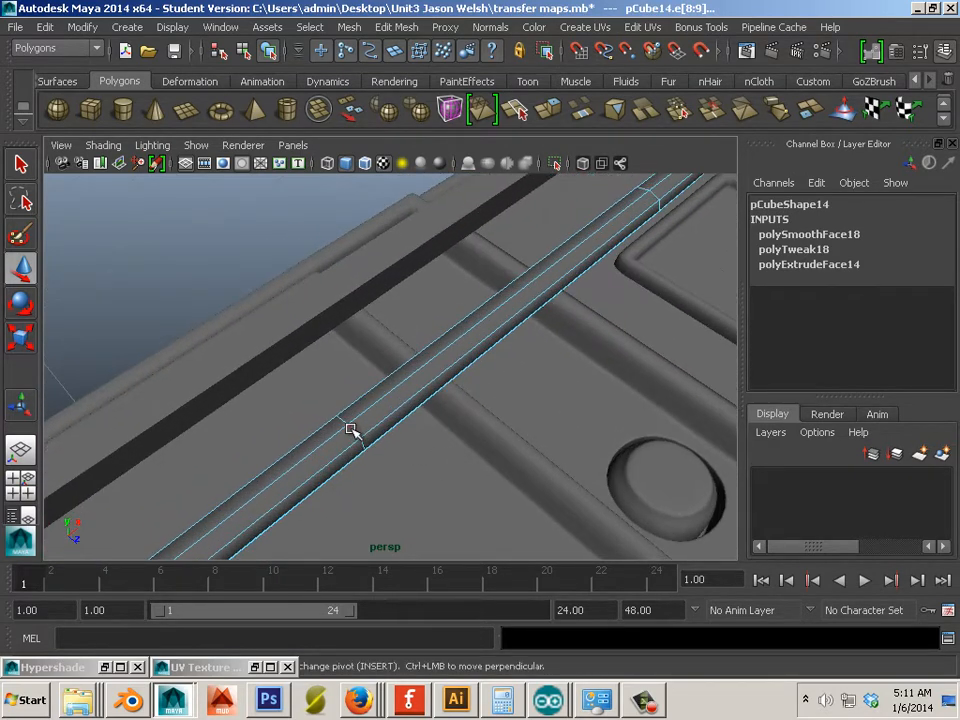
alt+drag(525, 377, 274, 514)
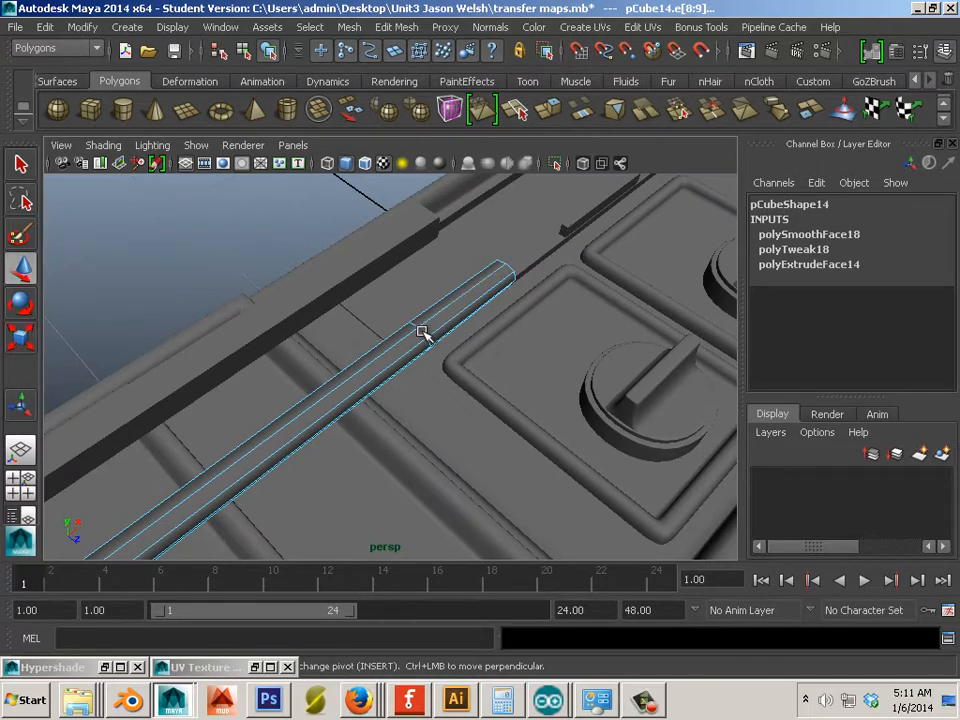
shift+right_drag(424, 332, 553, 338)
alt+drag(531, 386, 322, 409)
right_drag(364, 439, 444, 285)
- Smooth the whole rounded rod once more to give it a finer circular profile
click(437, 388)
alt+drag(332, 441, 459, 369)
alt+right_drag(459, 369, 519, 387)
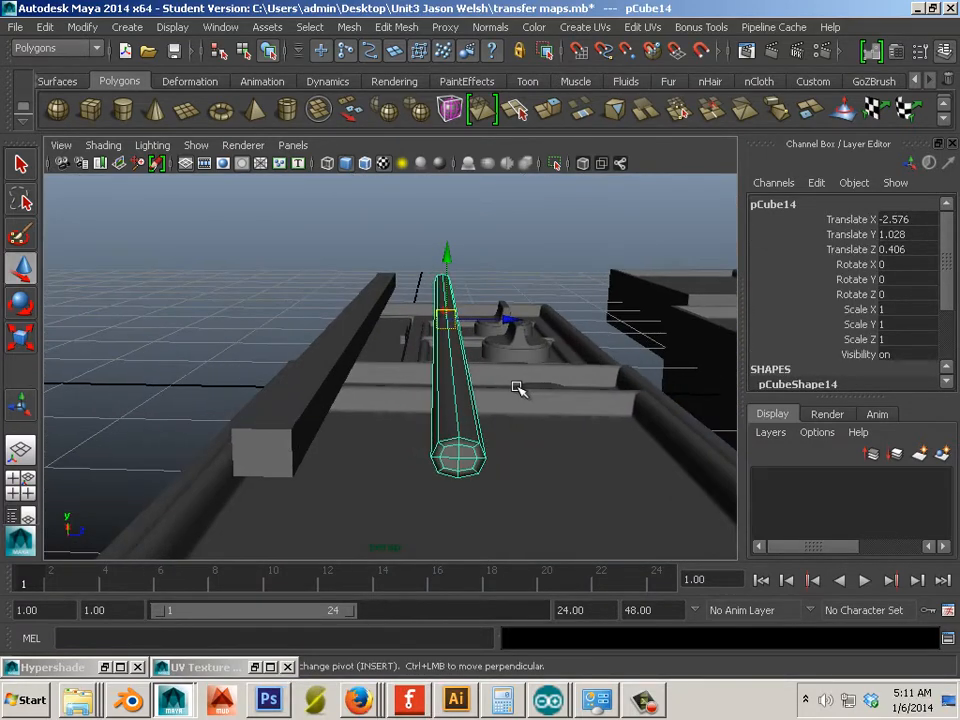
scroll(494, 391, up, 3)
alt+middle_drag(514, 405, 454, 338)
click(350, 27)
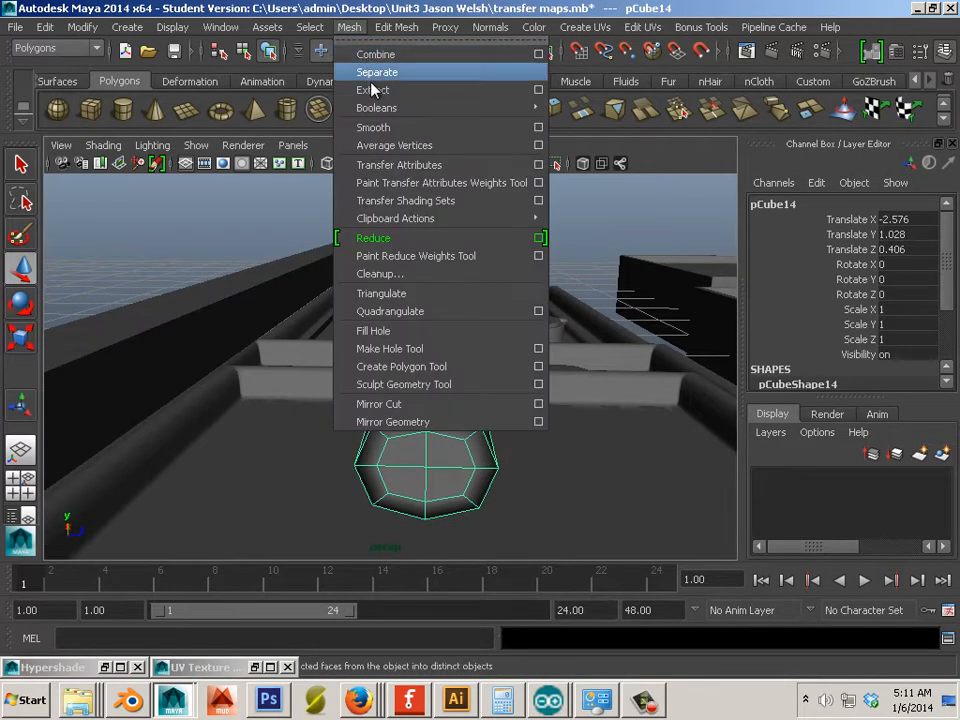
click(380, 125)
- Delete the crosswise edge loops that span the newly smoothed rod and return it to object mode
alt+drag(459, 314, 388, 369)
right_drag(438, 311, 439, 267)
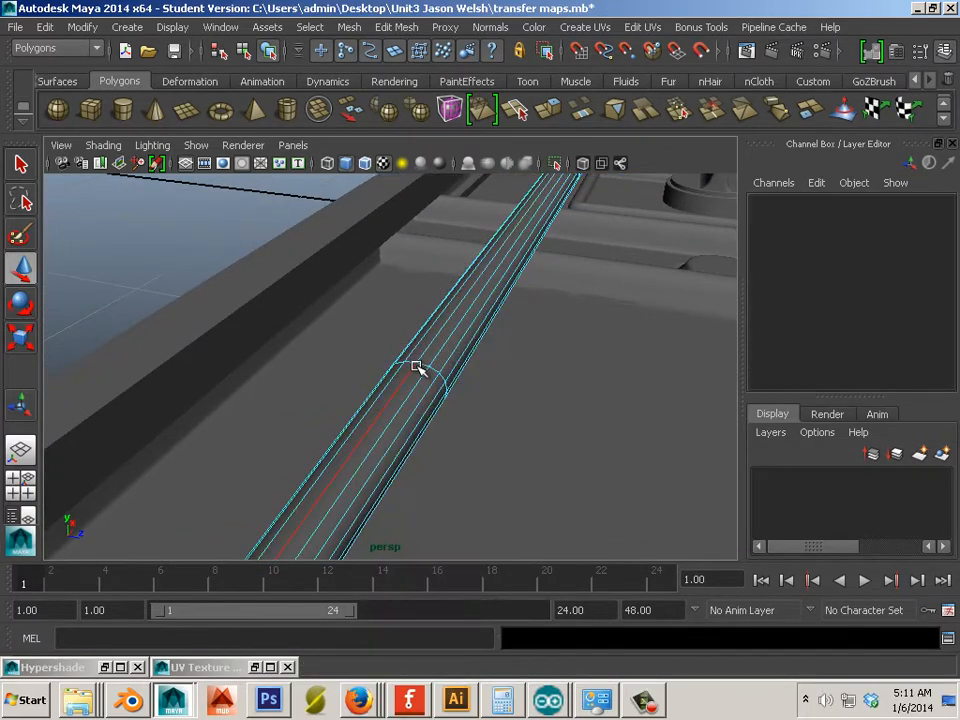
scroll(419, 366, up, 4)
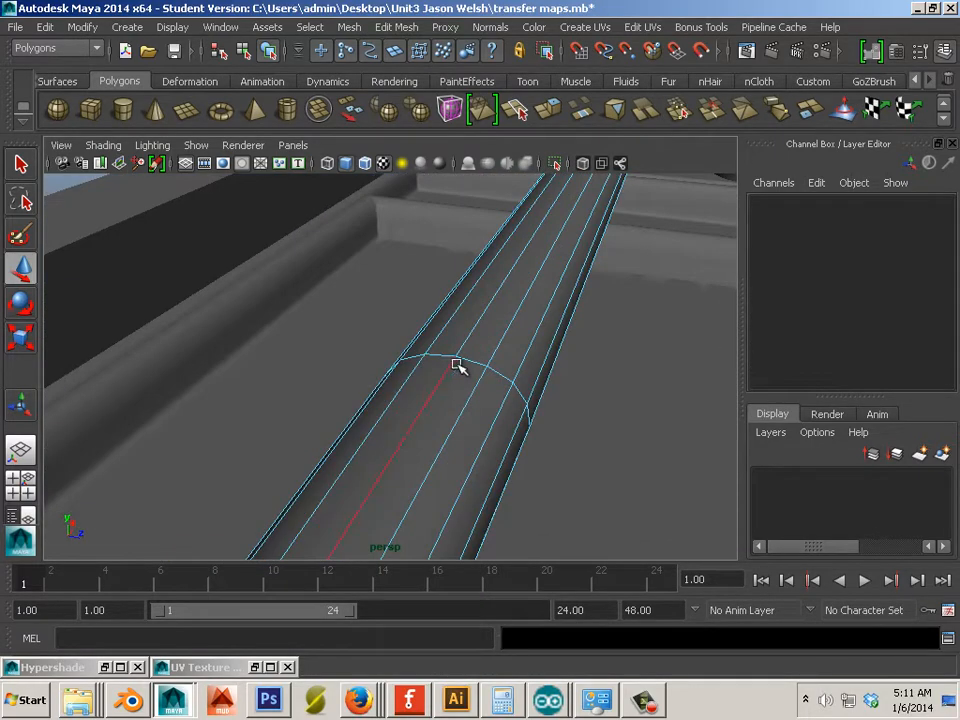
double_click(466, 360)
key(Delete)
scroll(553, 306, down, 5)
alt+middle_drag(553, 306, 435, 525)
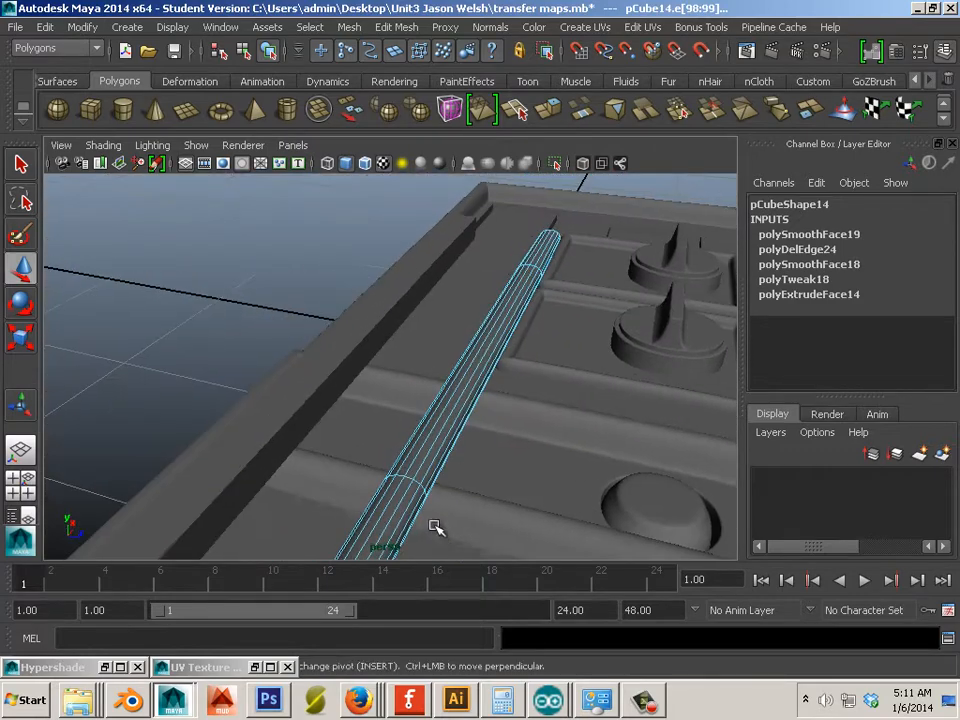
alt+drag(435, 525, 514, 486)
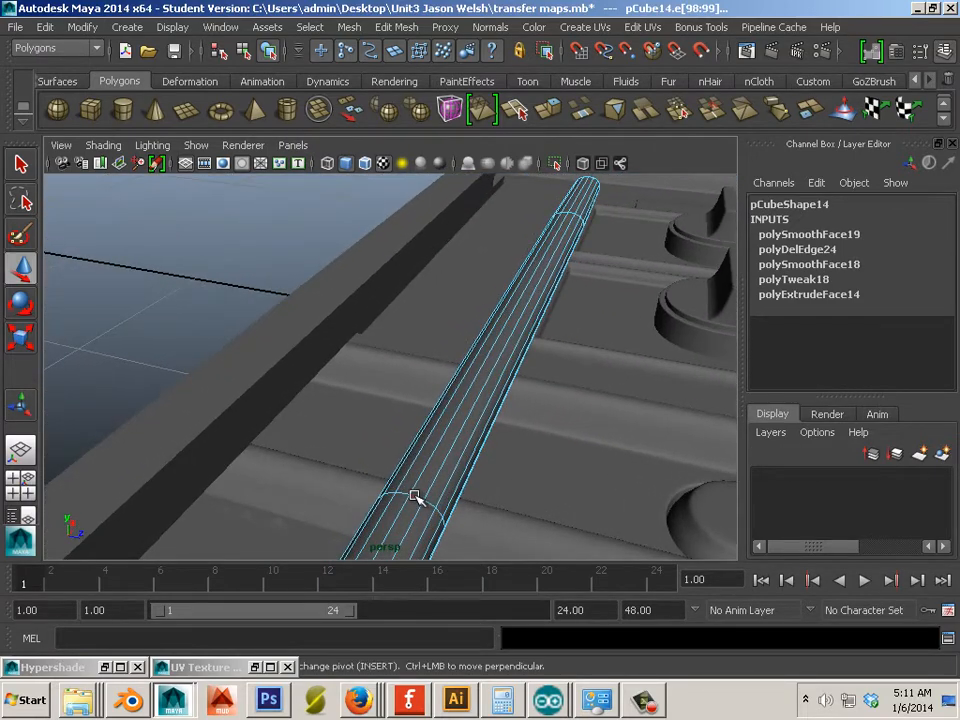
scroll(441, 371, down, 4)
scroll(464, 332, up, 6)
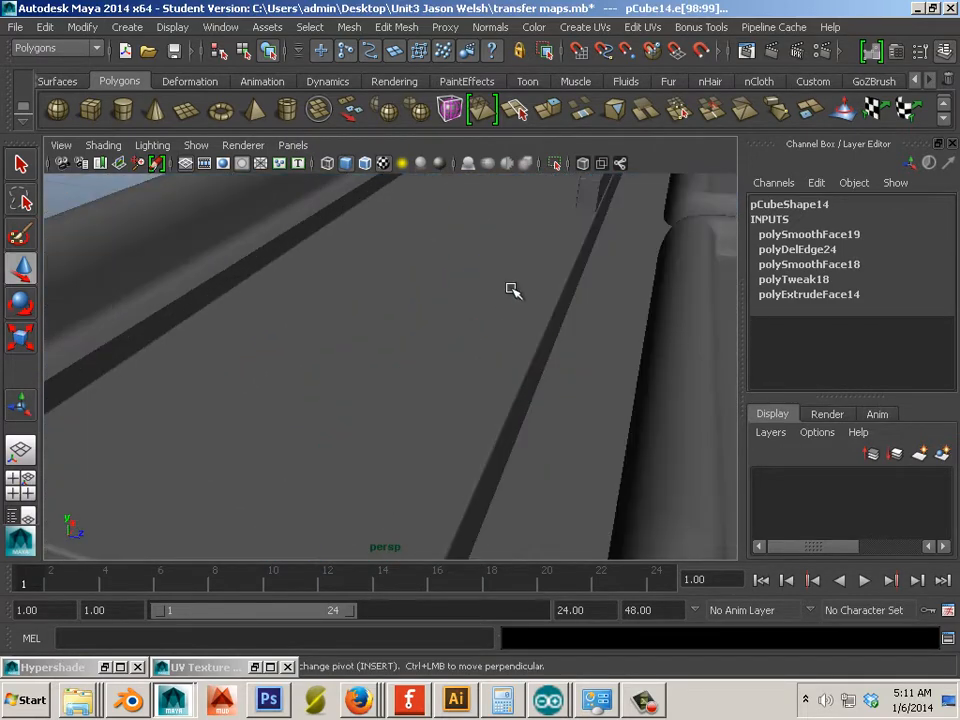
scroll(458, 461, down, 3)
alt+right_drag(458, 461, 321, 471)
alt+middle_drag(321, 471, 500, 322)
alt+right_drag(540, 390, 600, 428)
alt+middle_drag(398, 492, 458, 389)
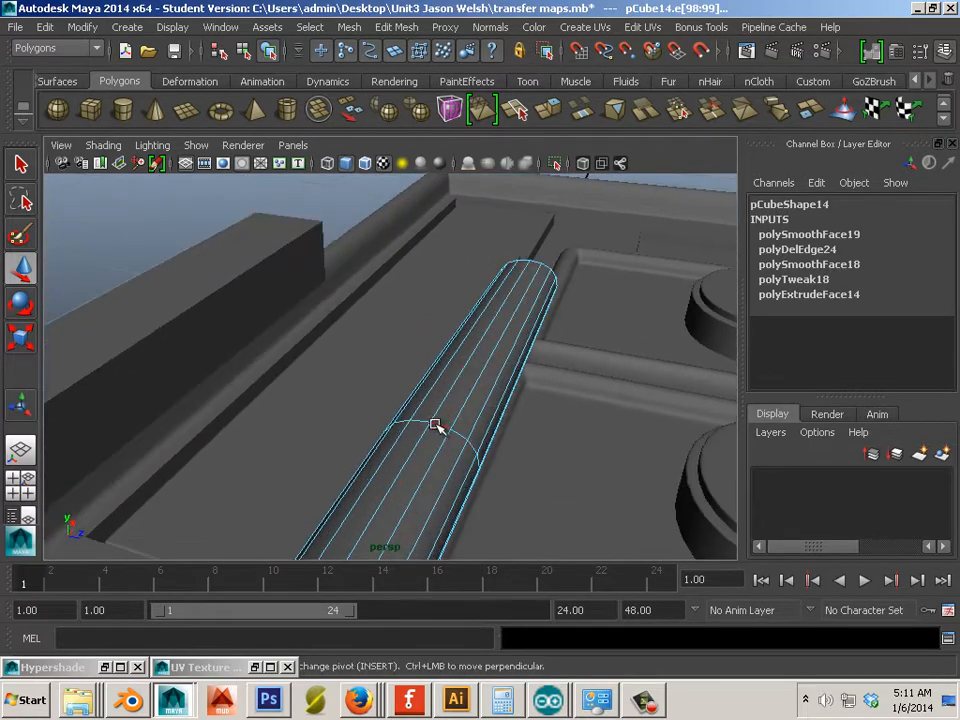
ctrl+right_click(436, 426)
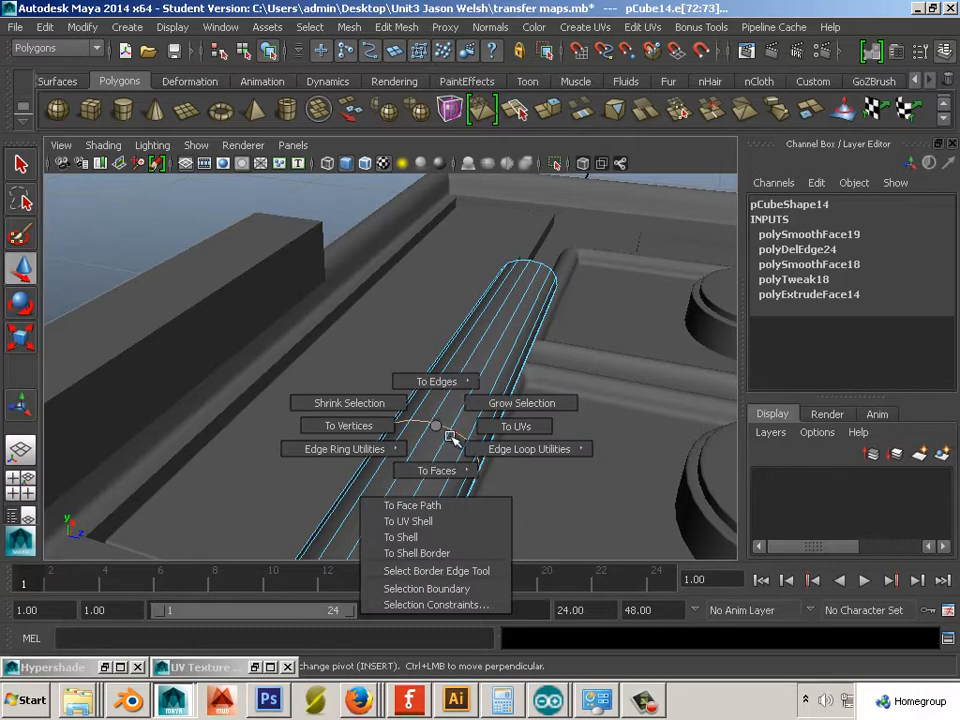
ctrl+right_drag(450, 437, 549, 458)
alt+drag(558, 490, 330, 390)
right_drag(448, 318, 531, 293)
- Delete the dense edge loops along the side of the panel block that holds the round button
alt+drag(531, 293, 420, 470)
alt+right_drag(420, 470, 333, 470)
click(333, 470)
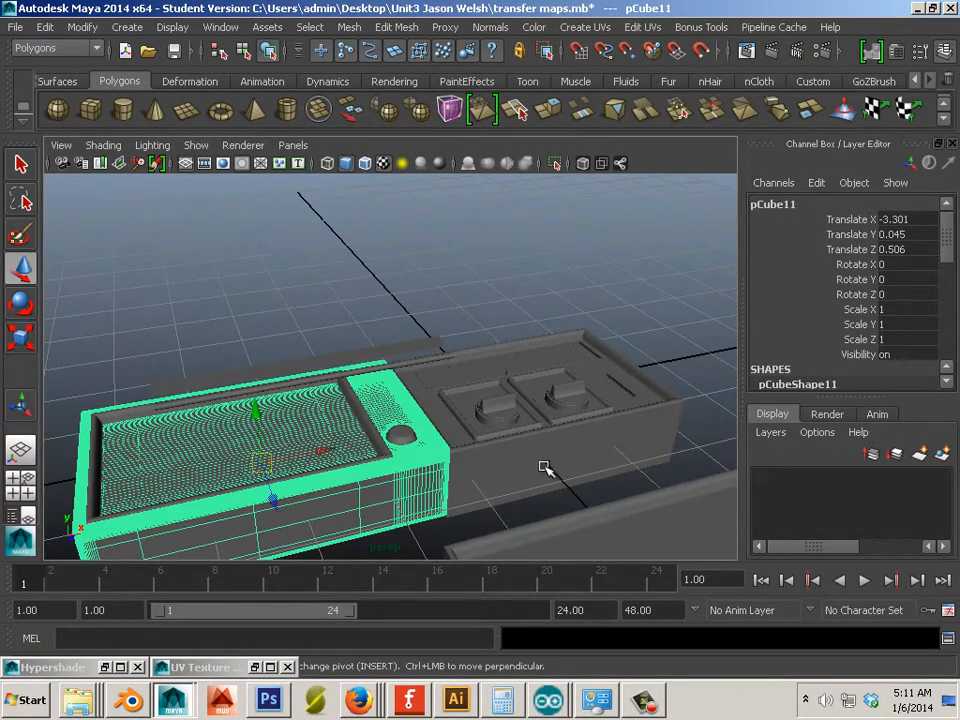
alt+drag(431, 463, 465, 420)
alt+right_drag(465, 430, 708, 466)
alt+drag(535, 450, 613, 463)
right_click(511, 426)
right_drag(510, 424, 509, 268)
click(516, 411)
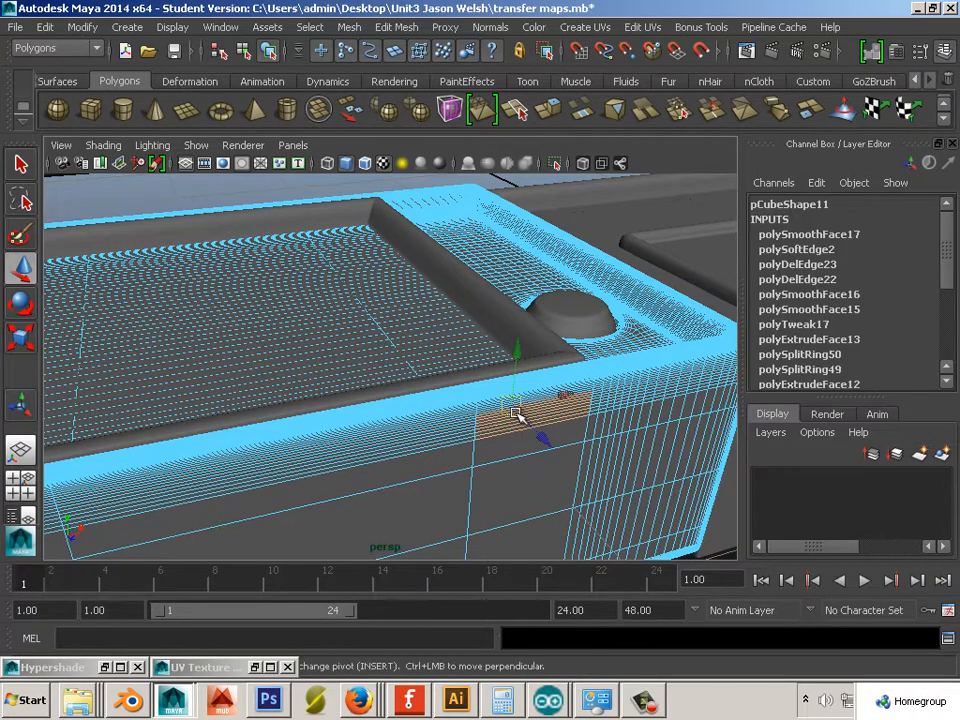
ctrl+right_drag(515, 422, 637, 433)
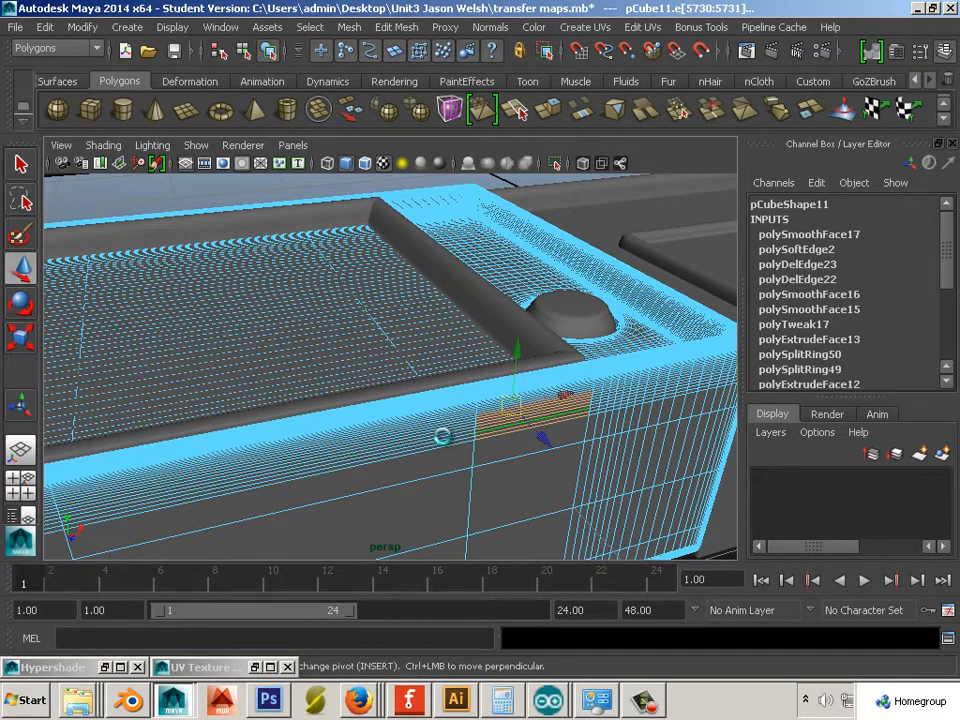
key(Delete)
key(F8)
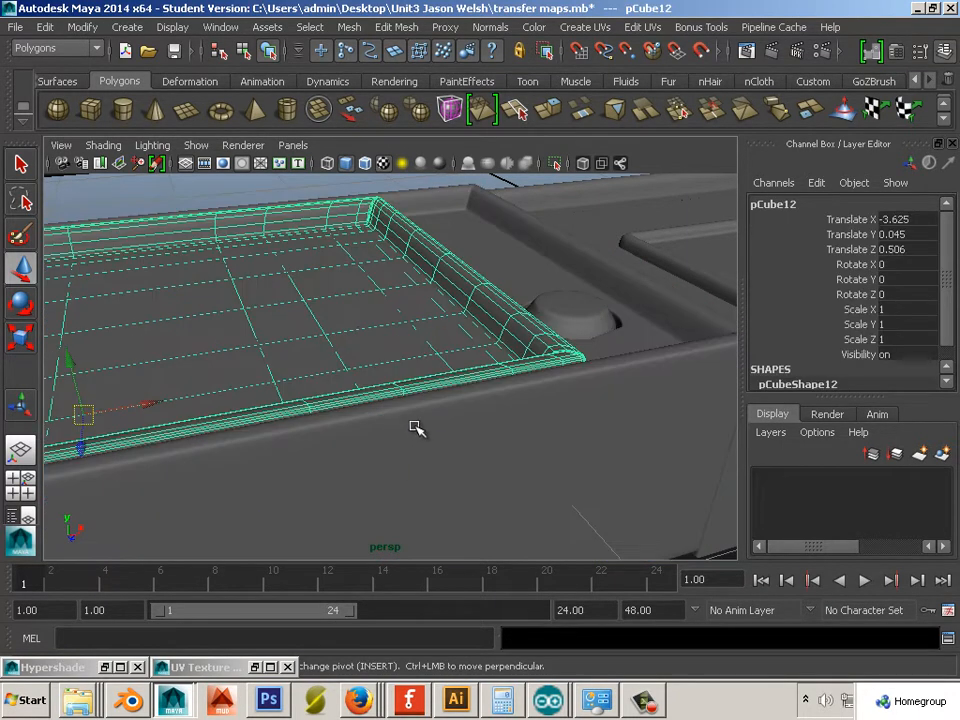
- Duplicate the square bar and the rounded rod together and move the copies away from the panel to Translate Z -3.997
alt+right_drag(416, 428, 343, 420)
alt+middle_drag(343, 420, 364, 380)
right_drag(352, 320, 407, 330)
click(403, 333)
click(372, 330)
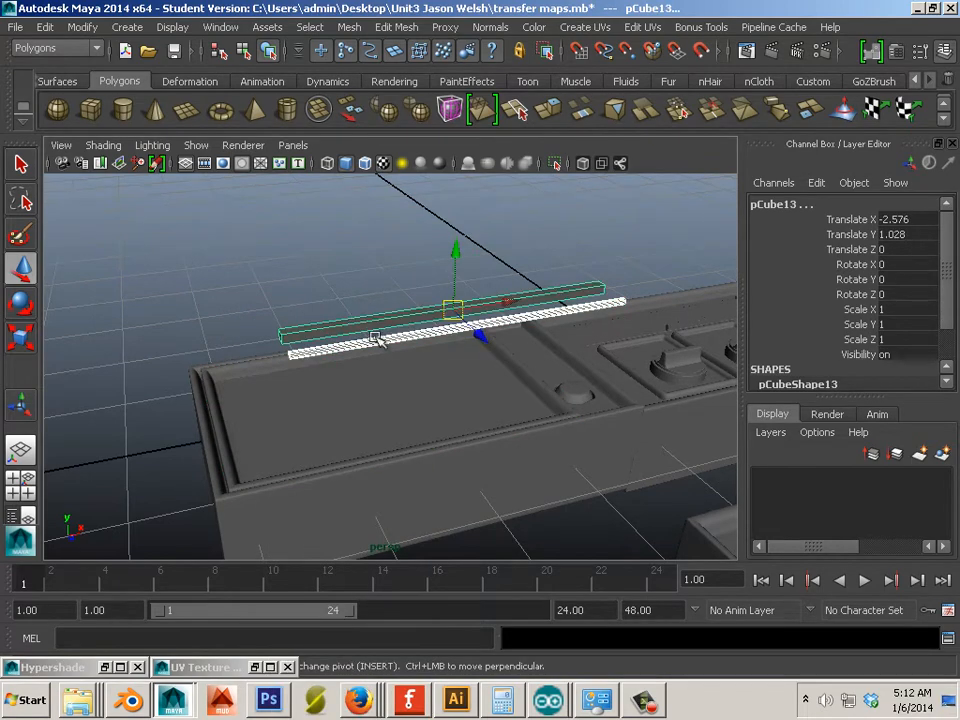
alt+drag(377, 336, 448, 444)
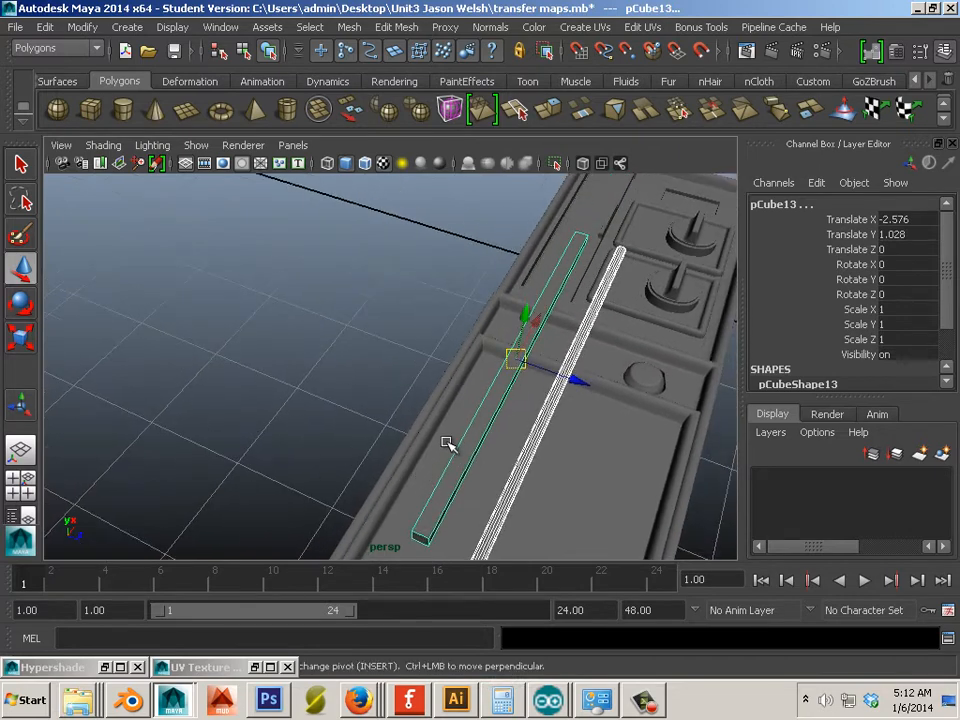
click(21, 303)
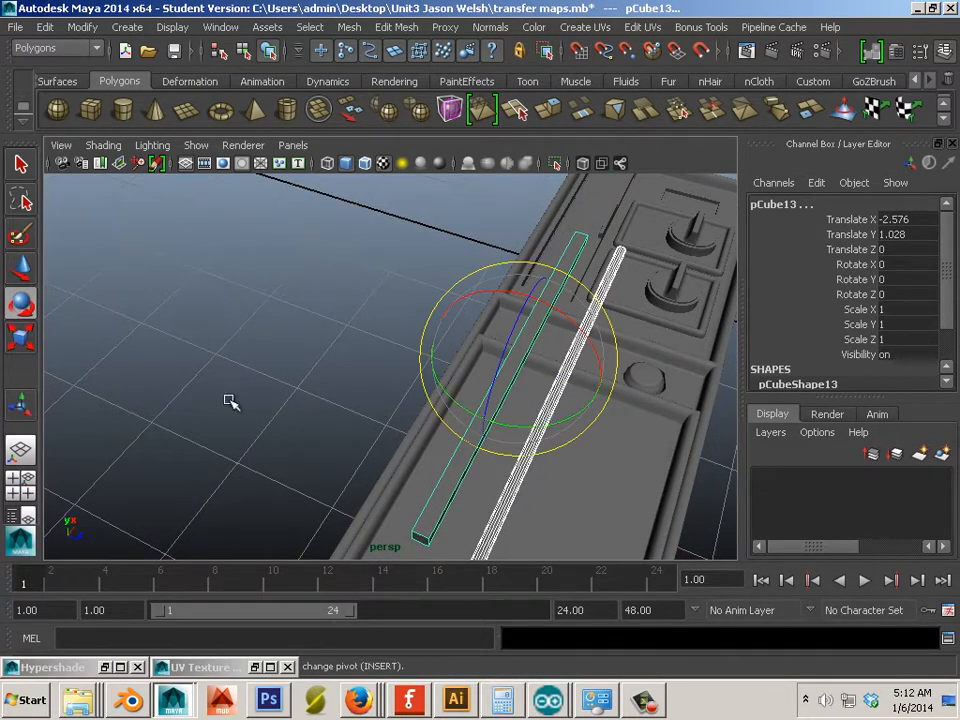
click(21, 267)
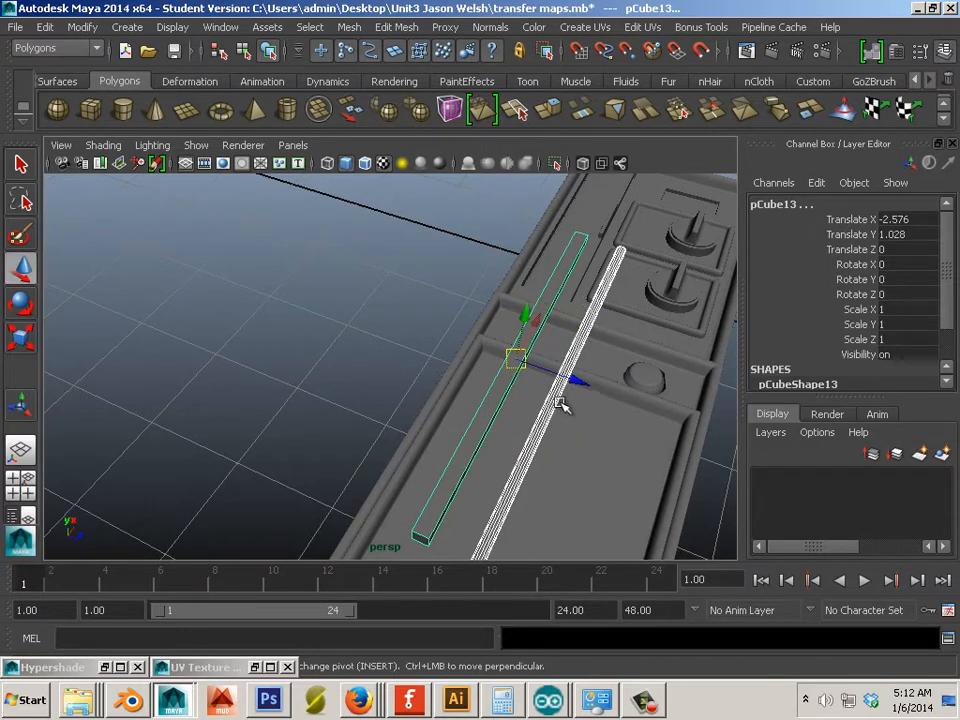
key(ctrl+d)
drag(572, 381, 218, 340)
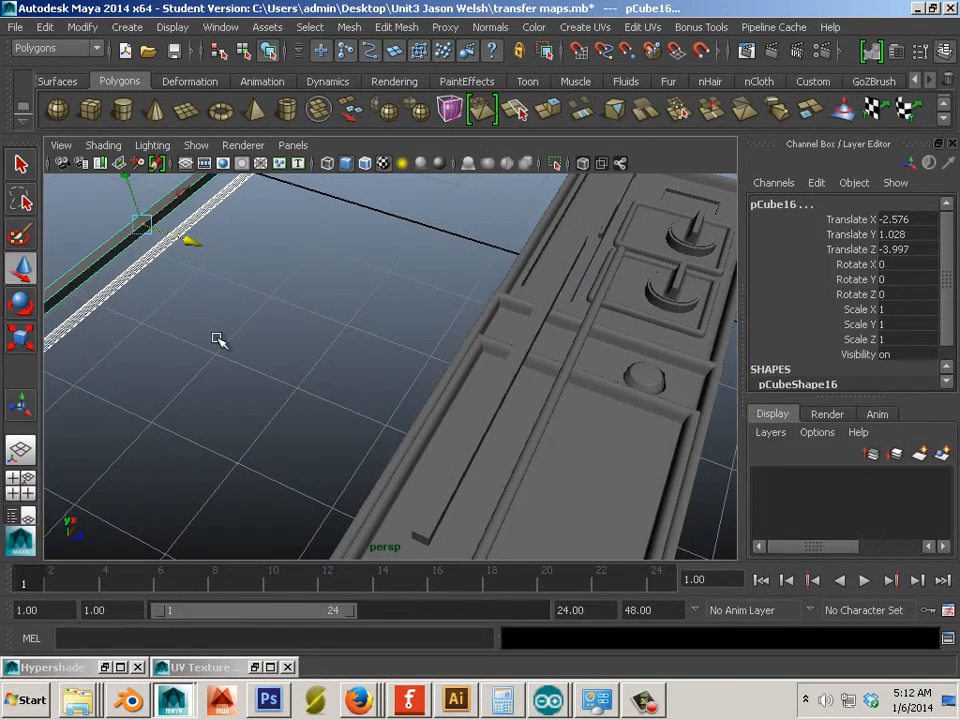
- Rotate the original square bar to a Rotate Y of -45
click(472, 440)
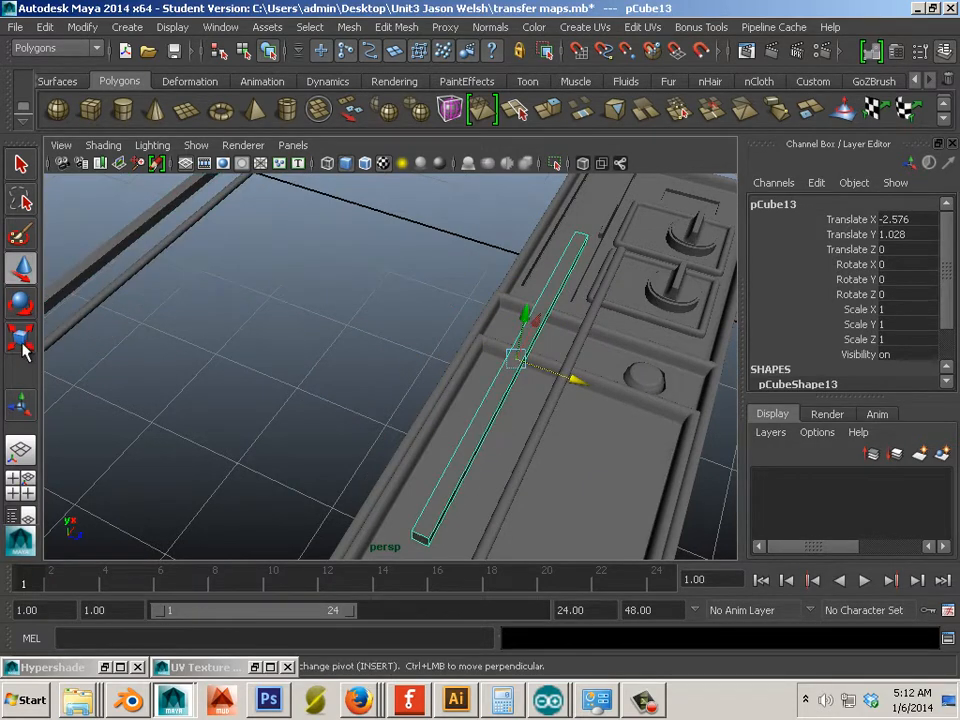
click(20, 305)
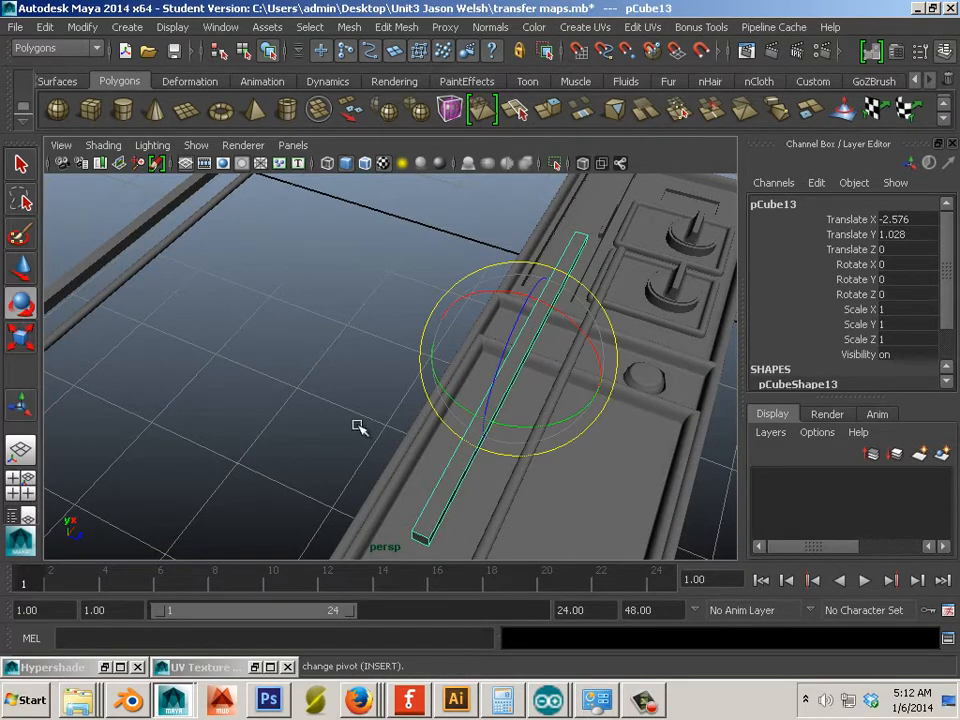
drag(525, 429, 810, 321)
double_click(882, 279)
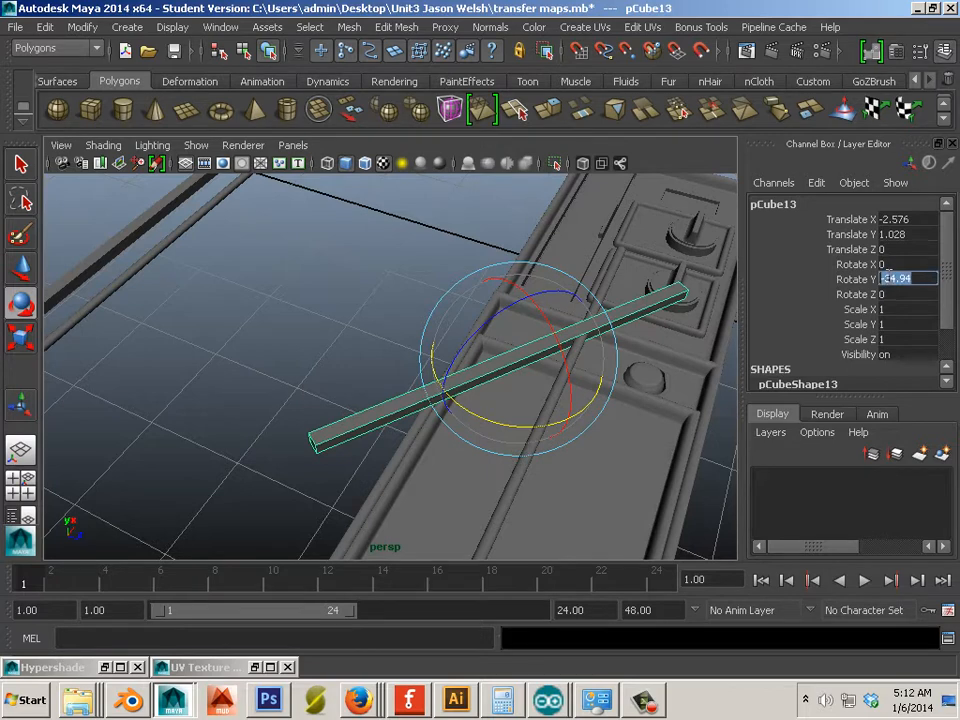
text(-45)
key(Return)
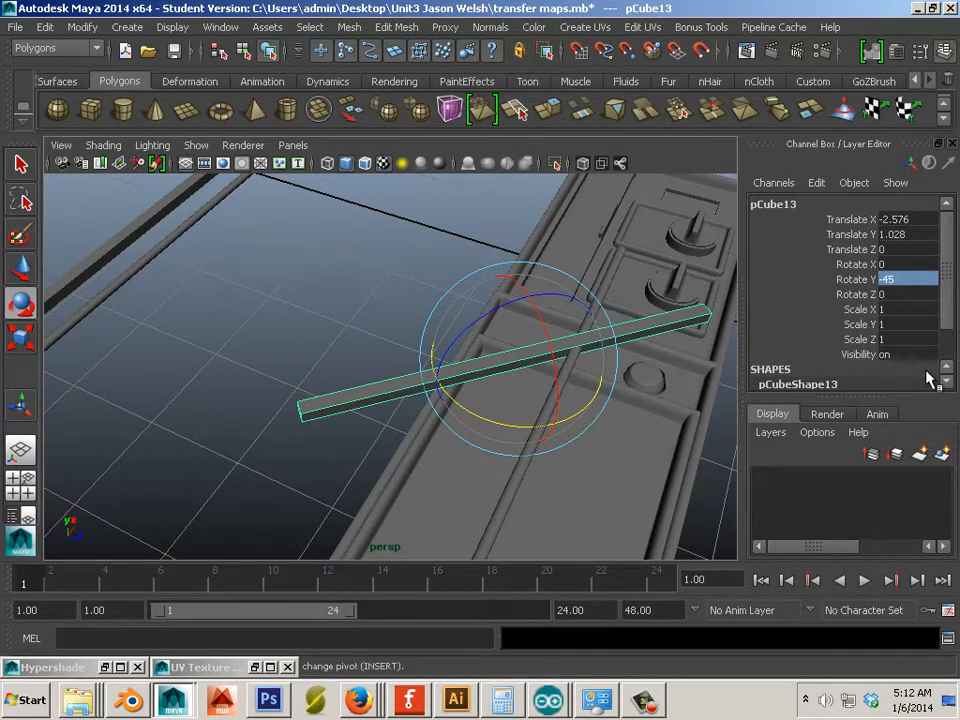
- Check the lattice angle in the vintage TV reference photo in Firefox and set the square bar's Rotate Y to -30
click(358, 700)
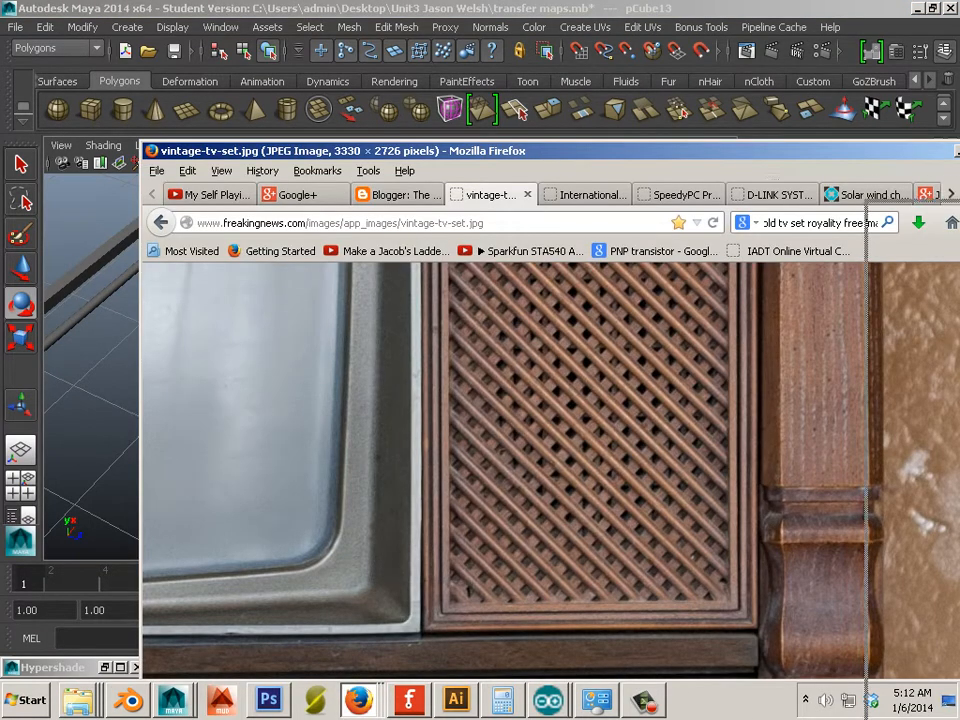
drag(547, 158, 785, 256)
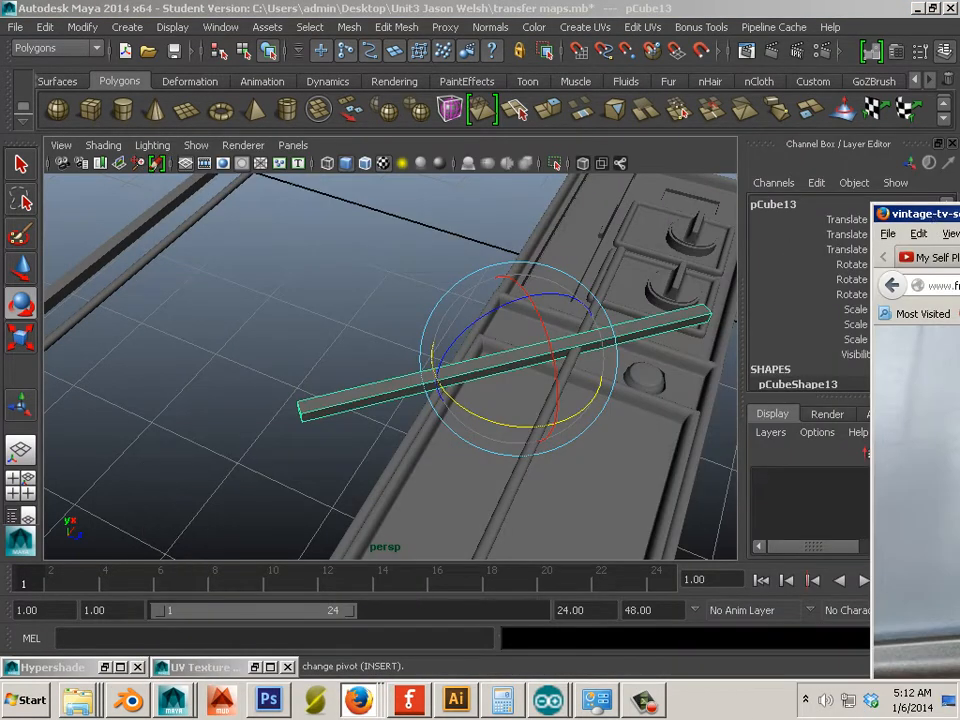
drag(930, 214, 959, 214)
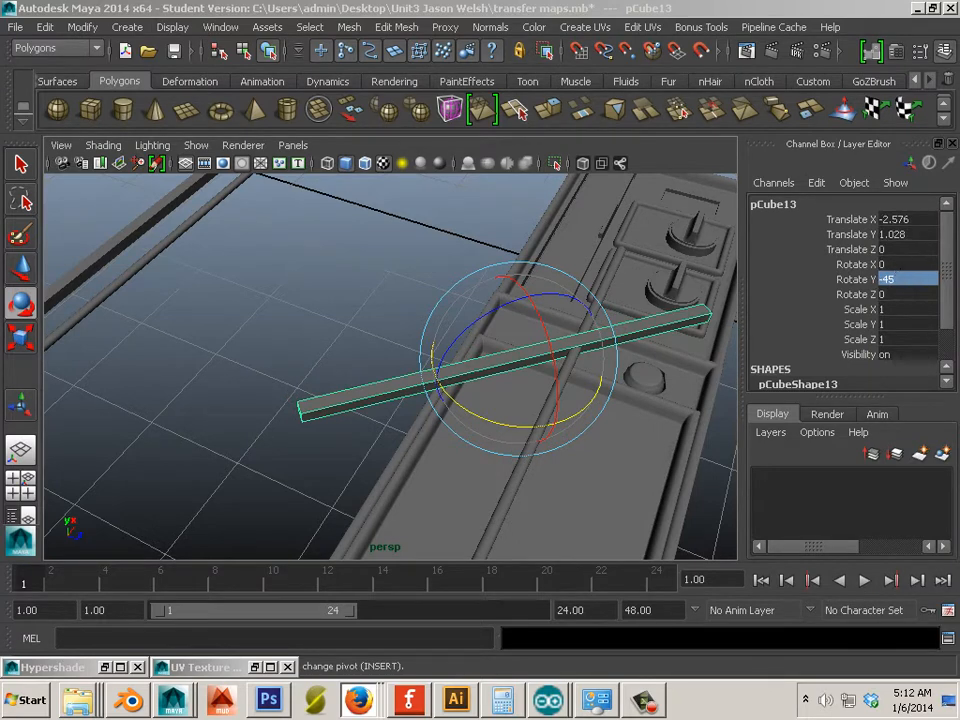
click(908, 279)
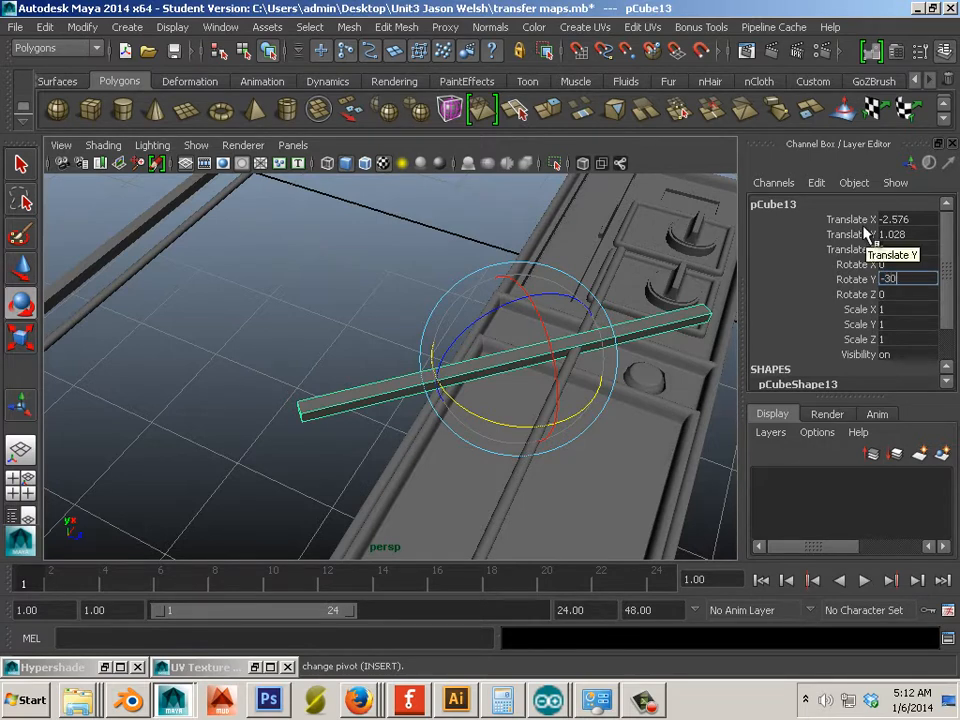
key(Return)
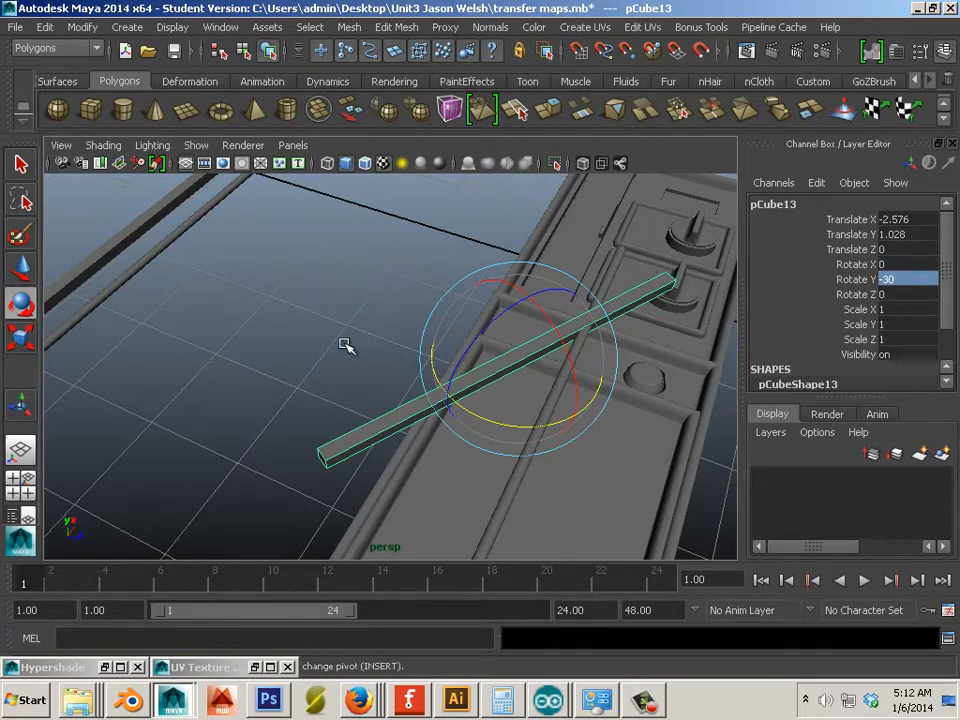
- In the top view, move the angled square bar along the X axis to Translate X -2.469
alt+drag(259, 387, 259, 360)
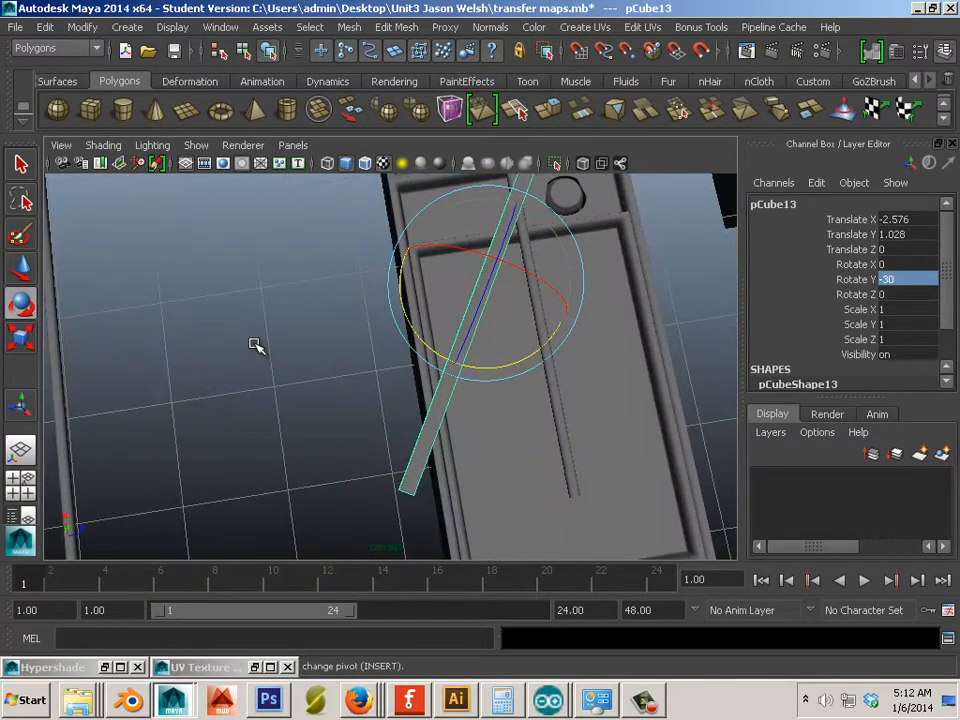
key(space)
key(space)
scroll(255, 345, down, 10)
scroll(255, 345, up, 7)
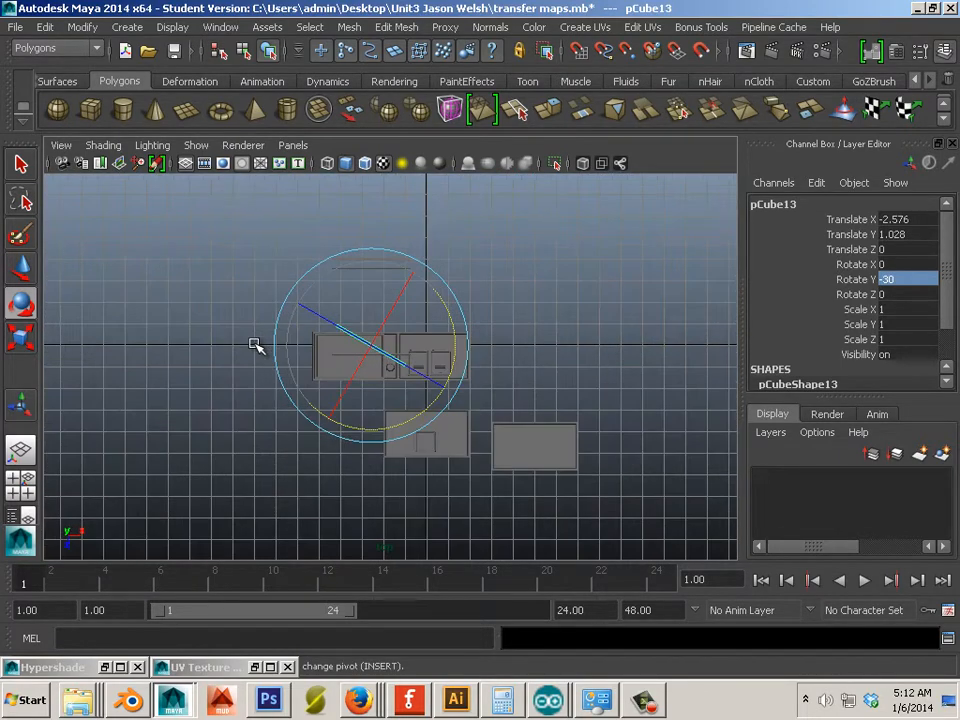
alt+middle_drag(284, 337, 458, 446)
click(27, 269)
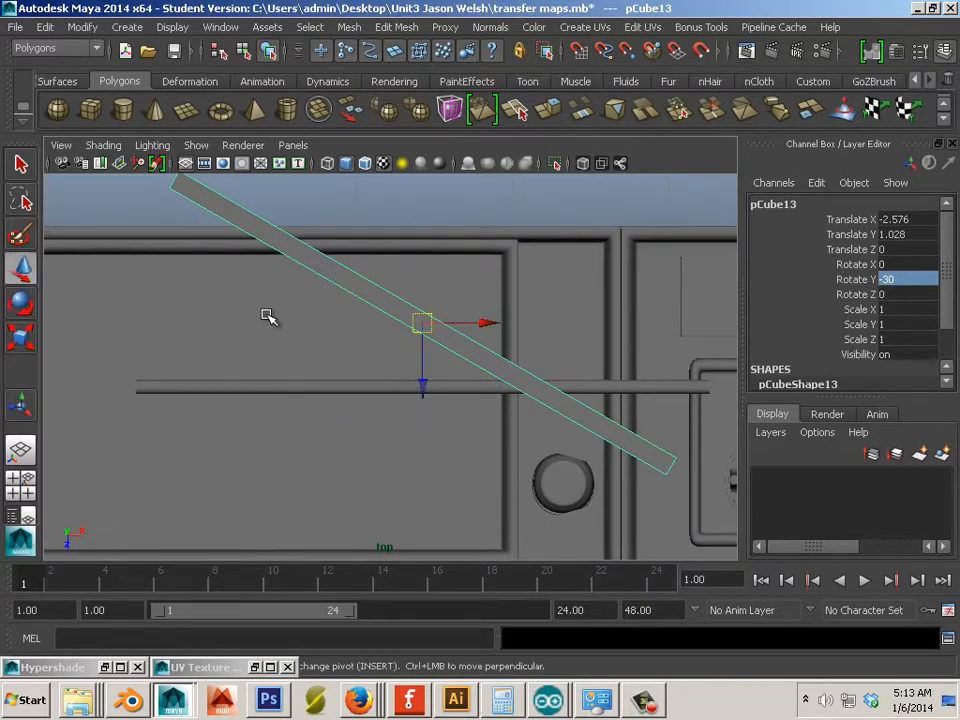
drag(483, 323, 499, 311)
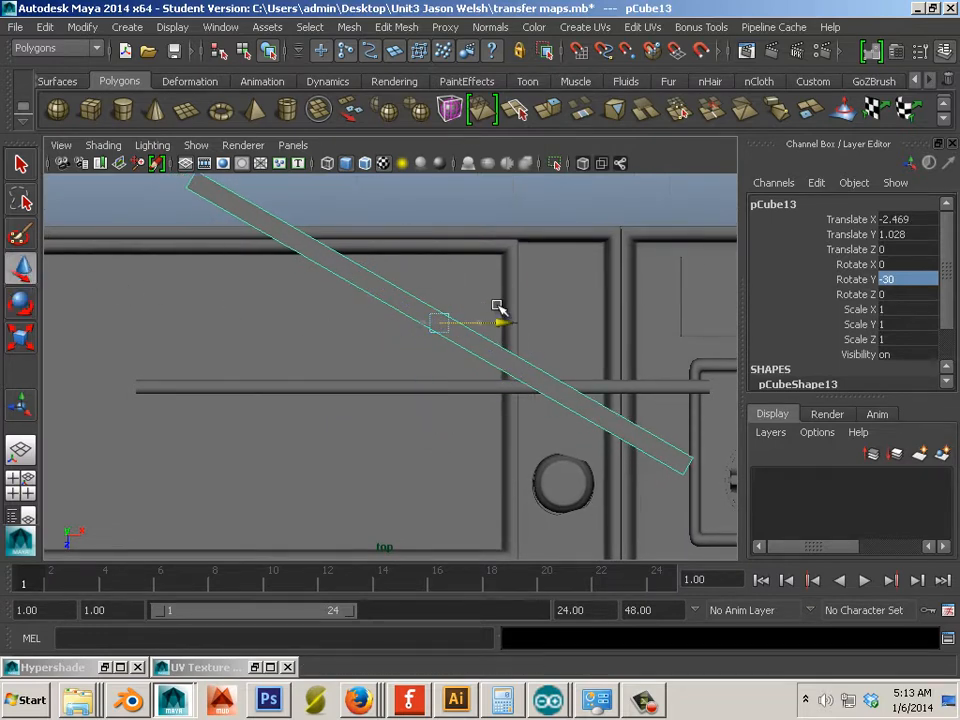
- Set the Scale tool's axis to Object and lengthen the angled square bar along its own length to Scale X 1.277
scroll(467, 336, down, 3)
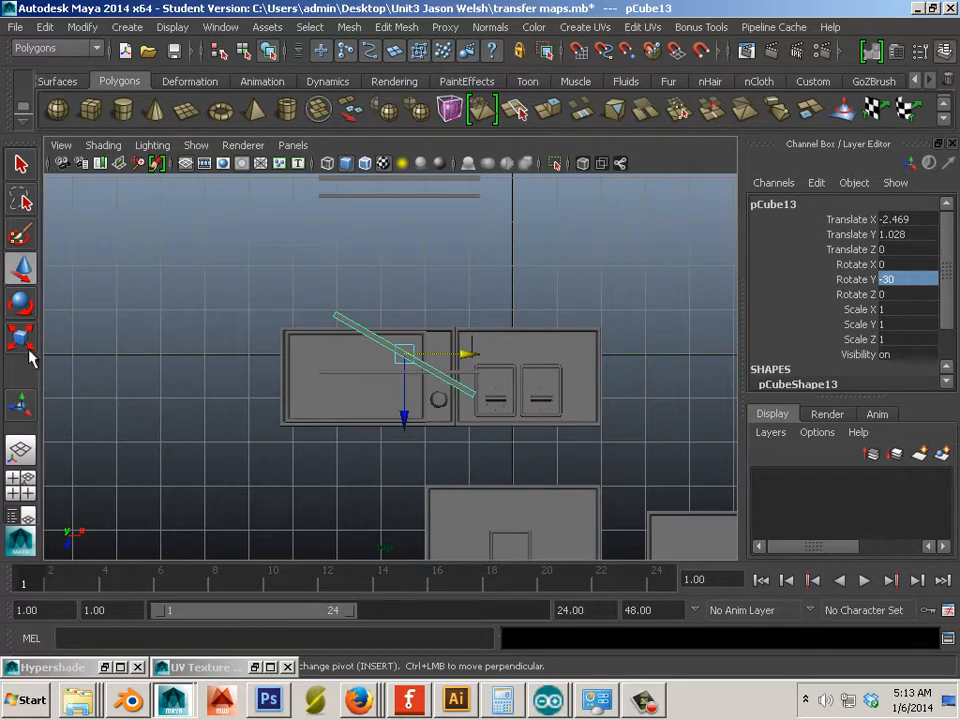
click(26, 346)
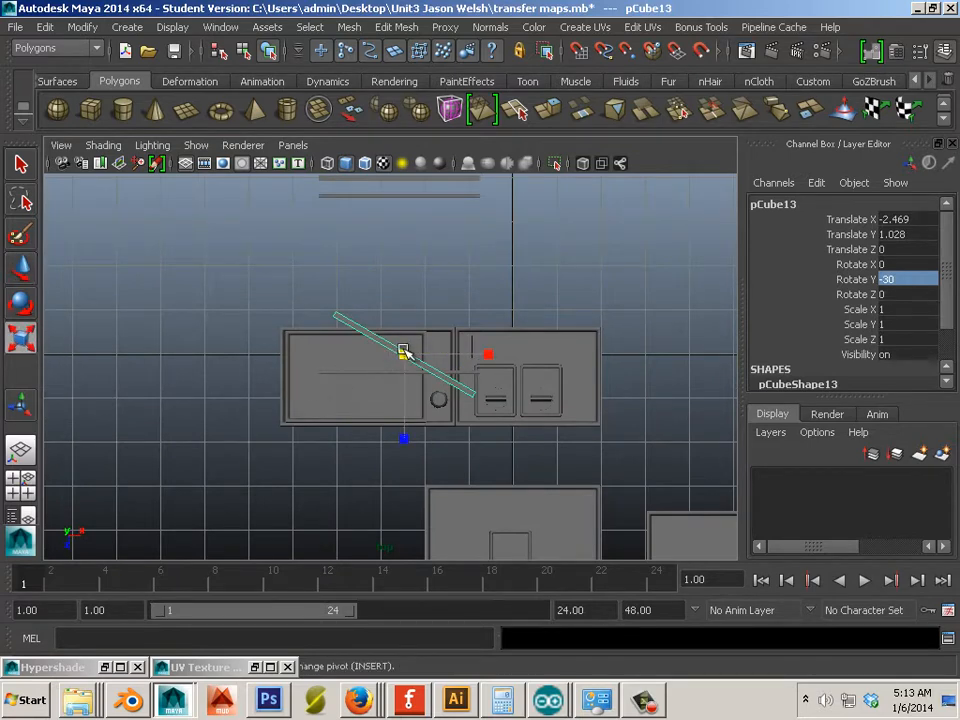
scroll(407, 357, up, 1)
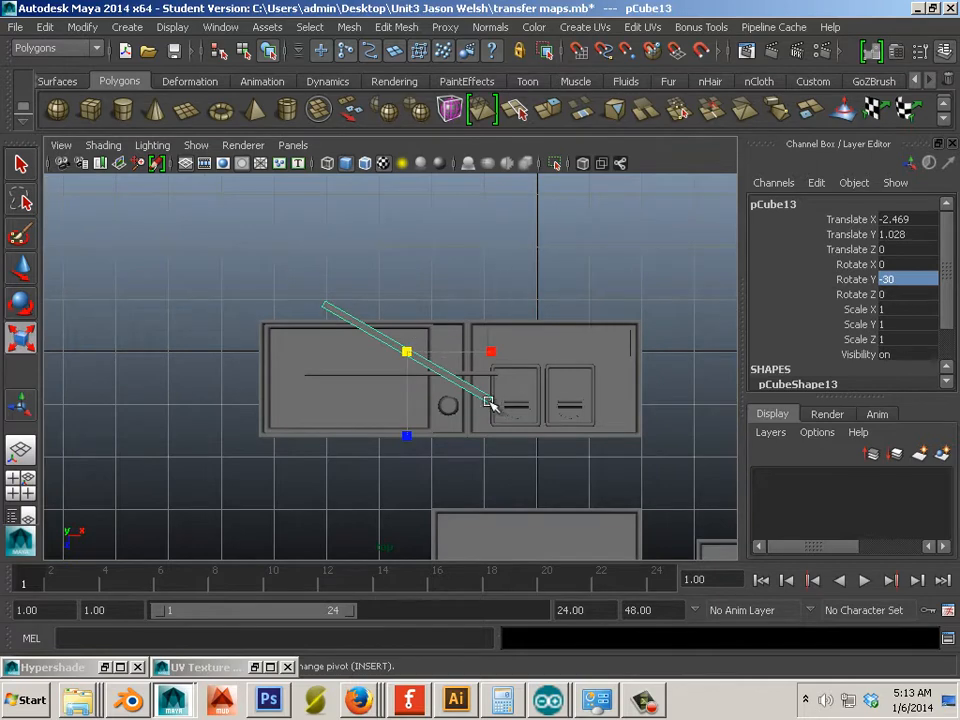
click(917, 55)
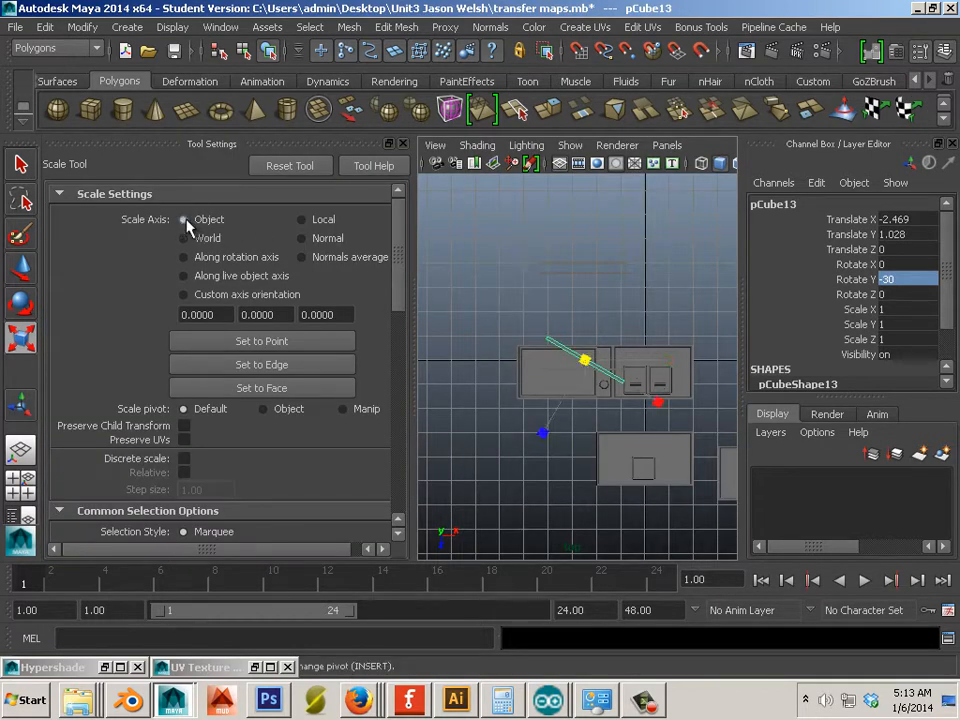
drag(658, 404, 693, 418)
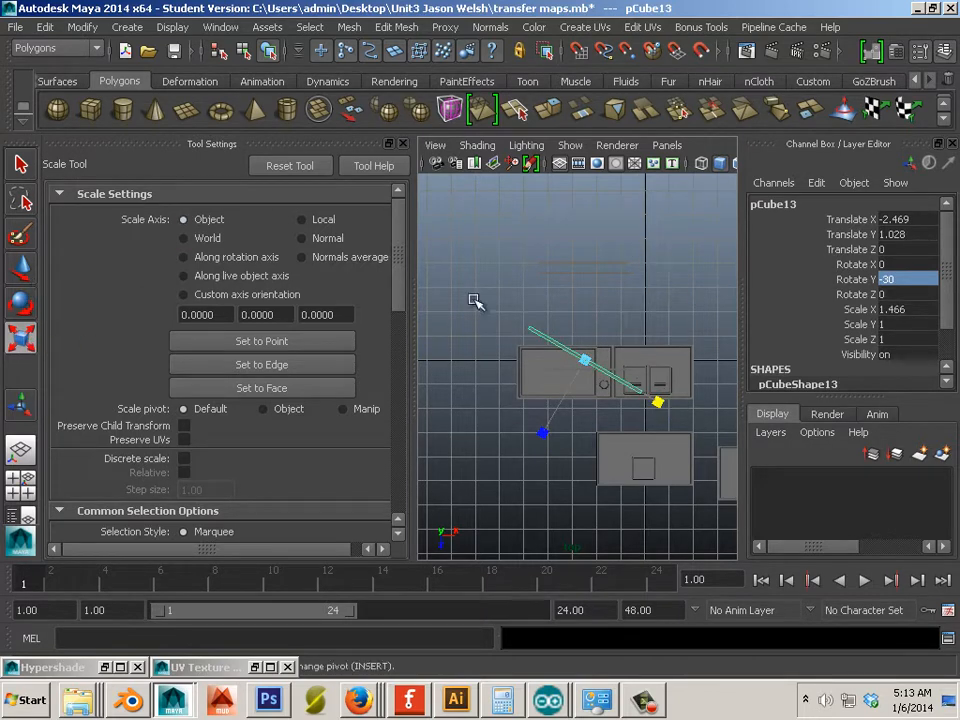
scroll(489, 305, up, 4)
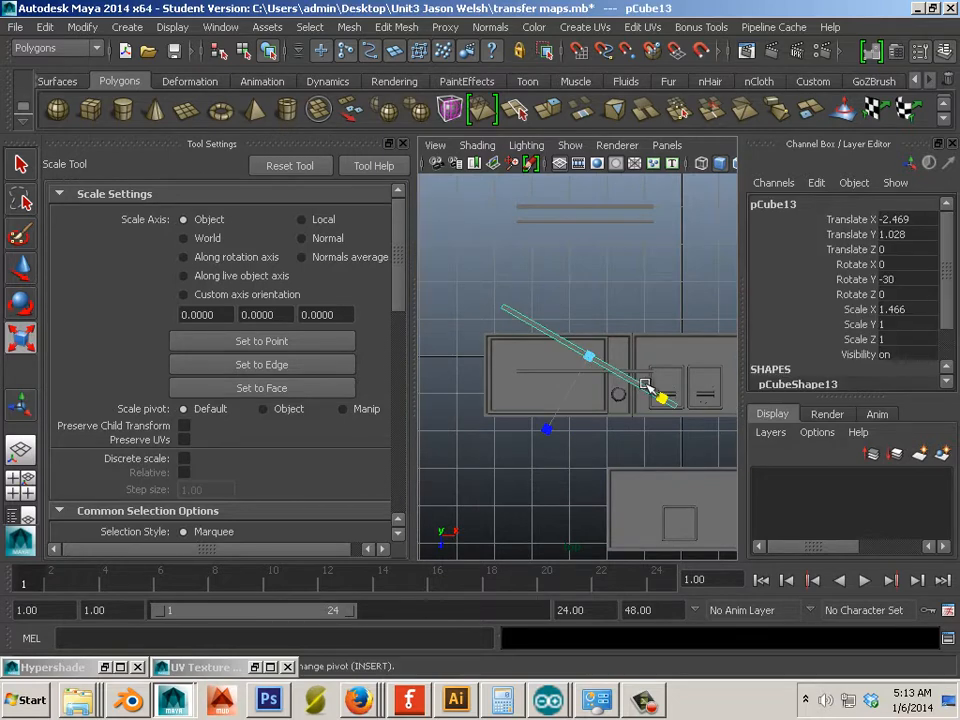
drag(661, 397, 654, 396)
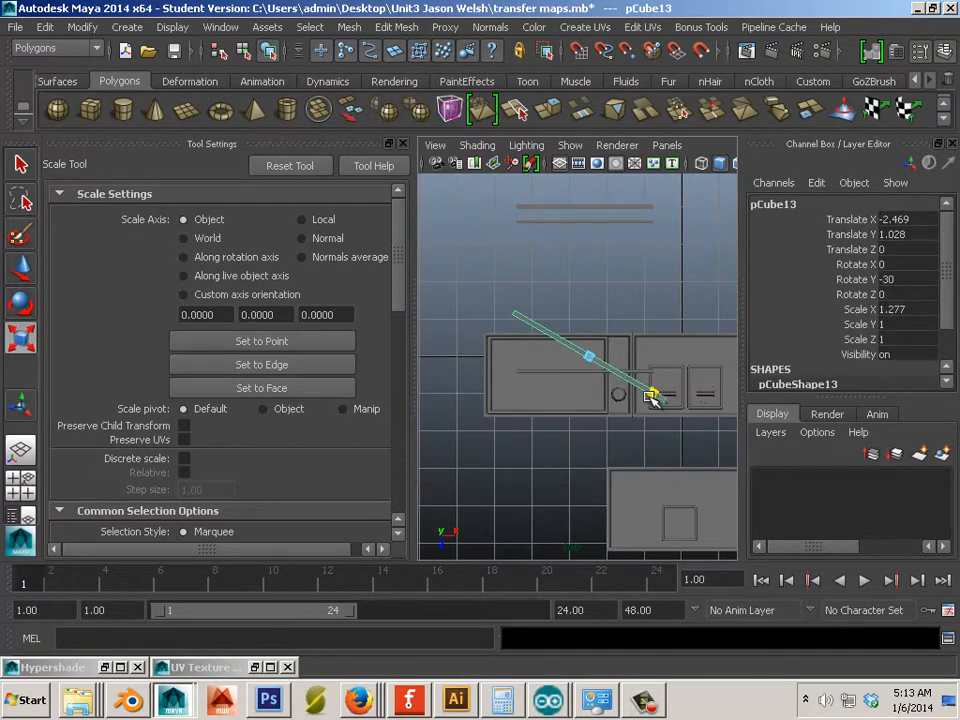
- Thin the angled square bar with a uniform scale to Scale Y and Z 0.6, and stretch it lengthwise to Scale X 1.369
scroll(650, 398, up, 2)
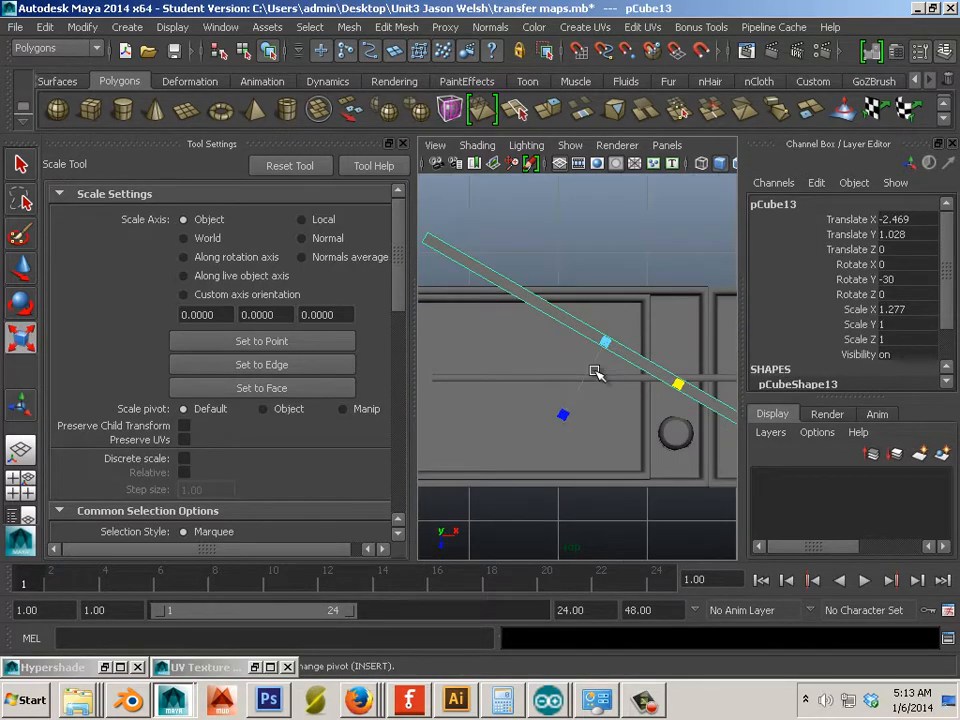
drag(606, 343, 522, 338)
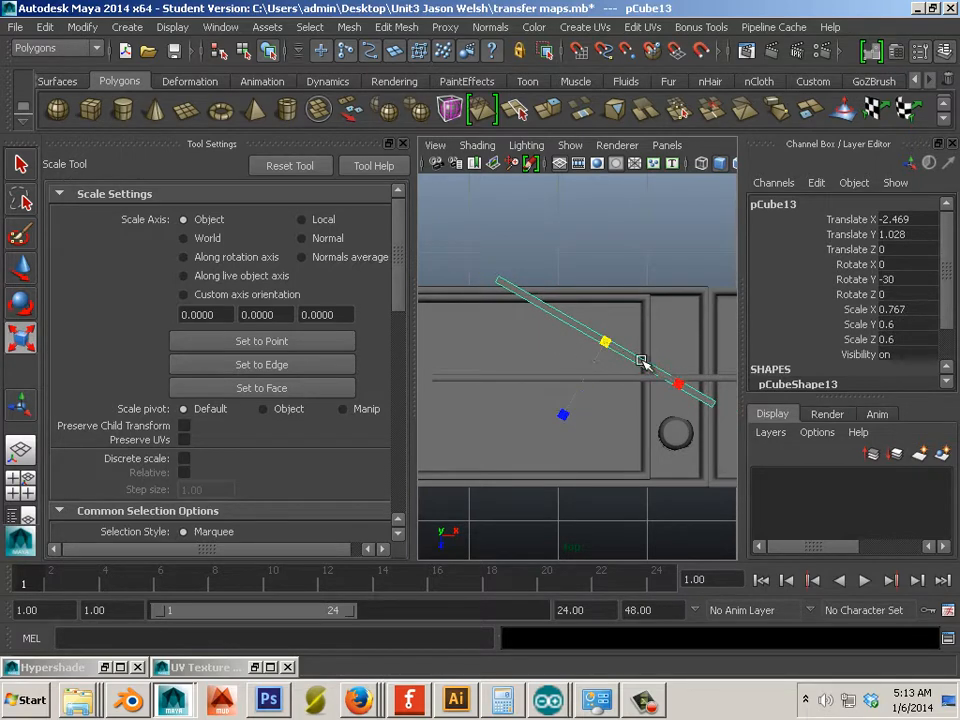
drag(645, 366, 733, 420)
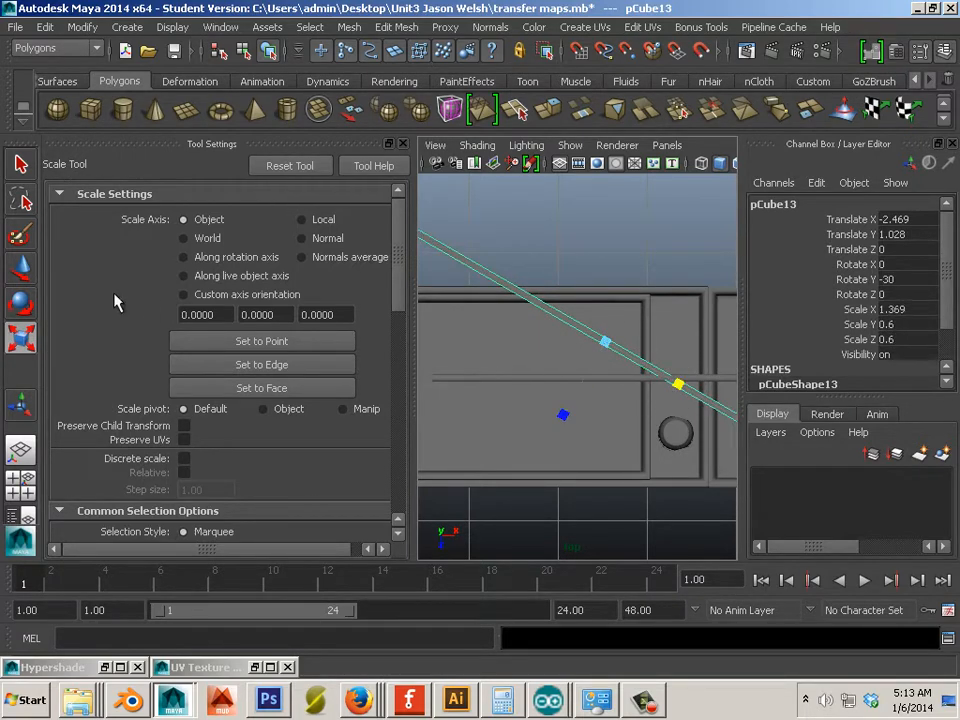
- Scale the diagonal bar uniformly to about 0.555 in Y and Z, then stretch its X scale to about 1.56
click(21, 265)
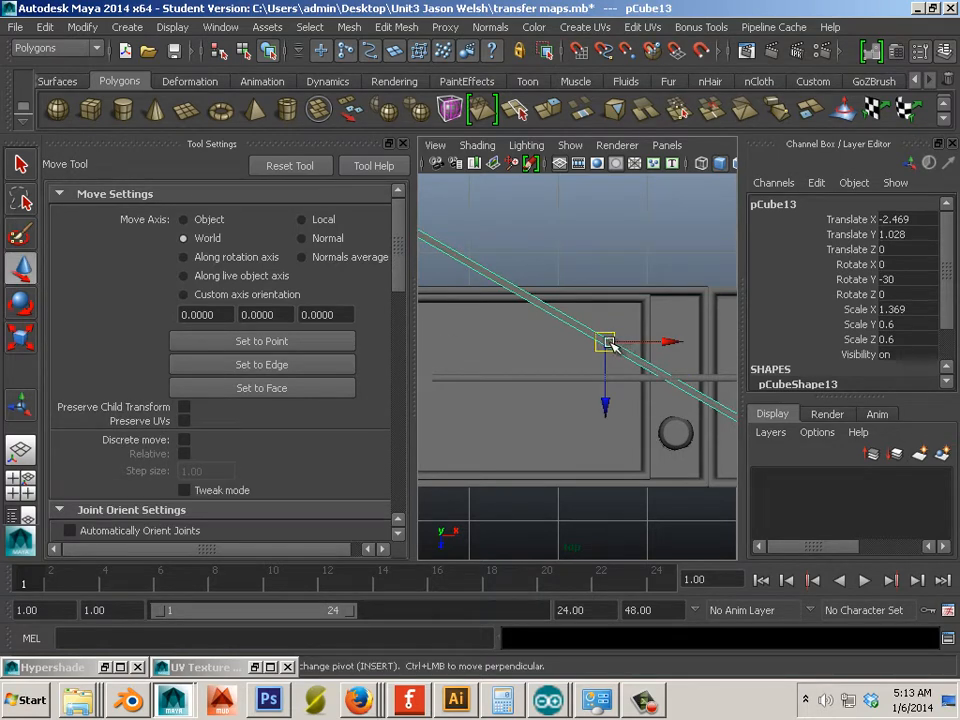
scroll(610, 342, down, 3)
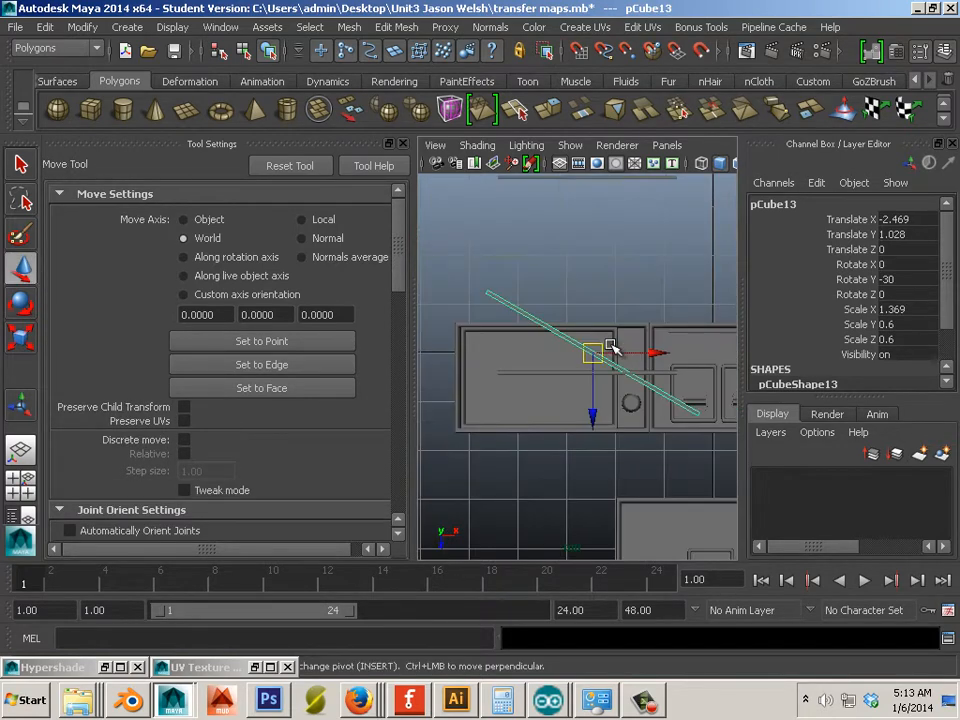
click(22, 337)
drag(594, 353, 529, 341)
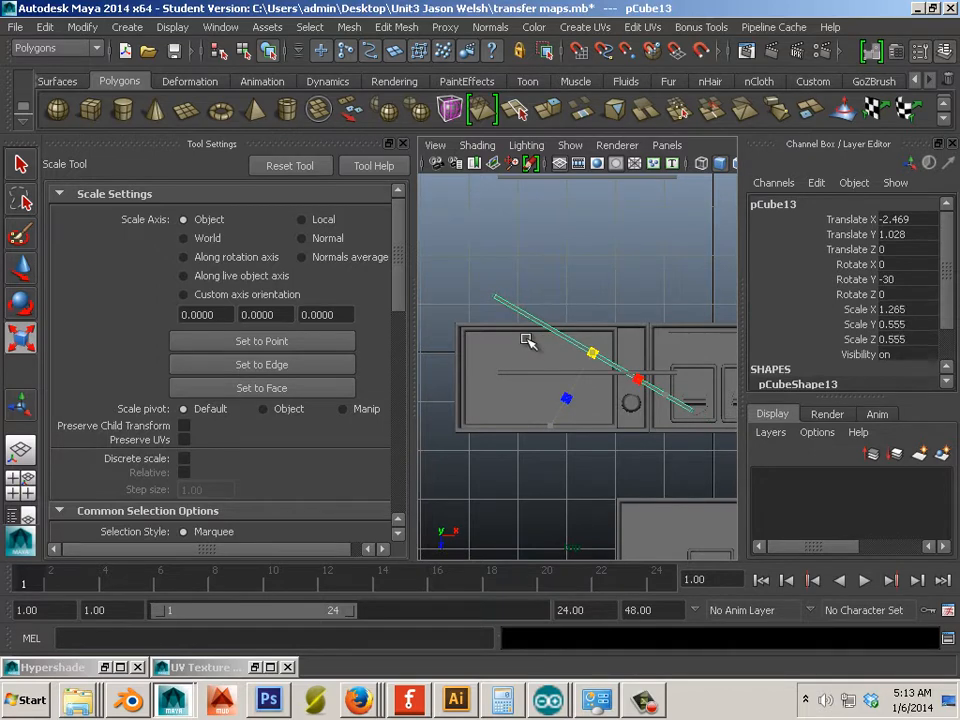
drag(672, 398, 686, 403)
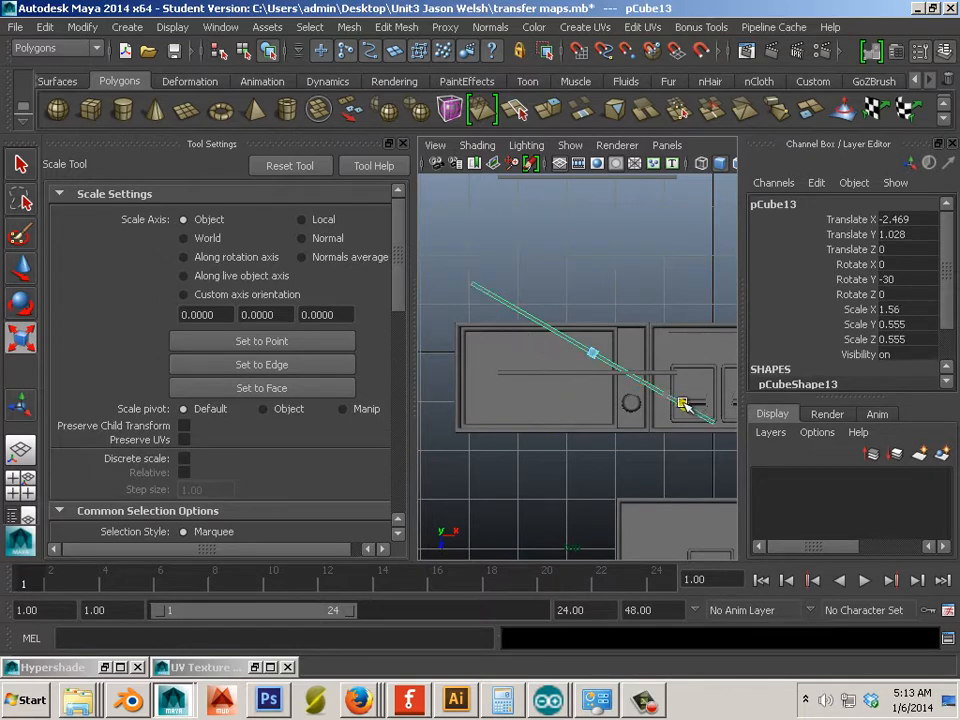
- Move the diagonal bar horizontally over the large recessed panel's inner corner, to about X -2.316 and Z -0.345
scroll(646, 364, up, 3)
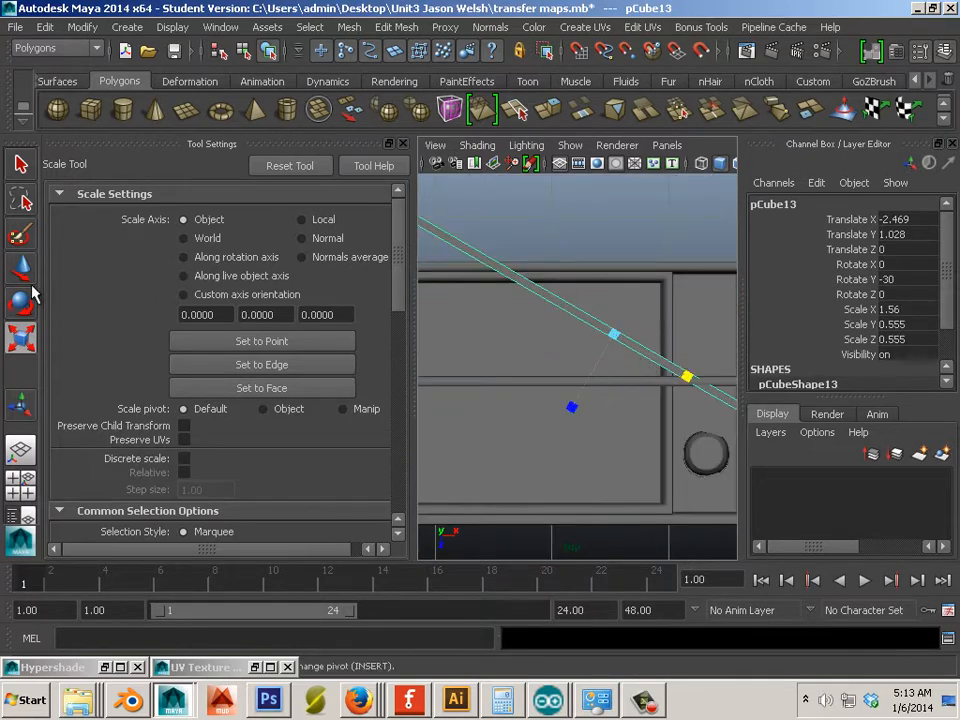
click(24, 272)
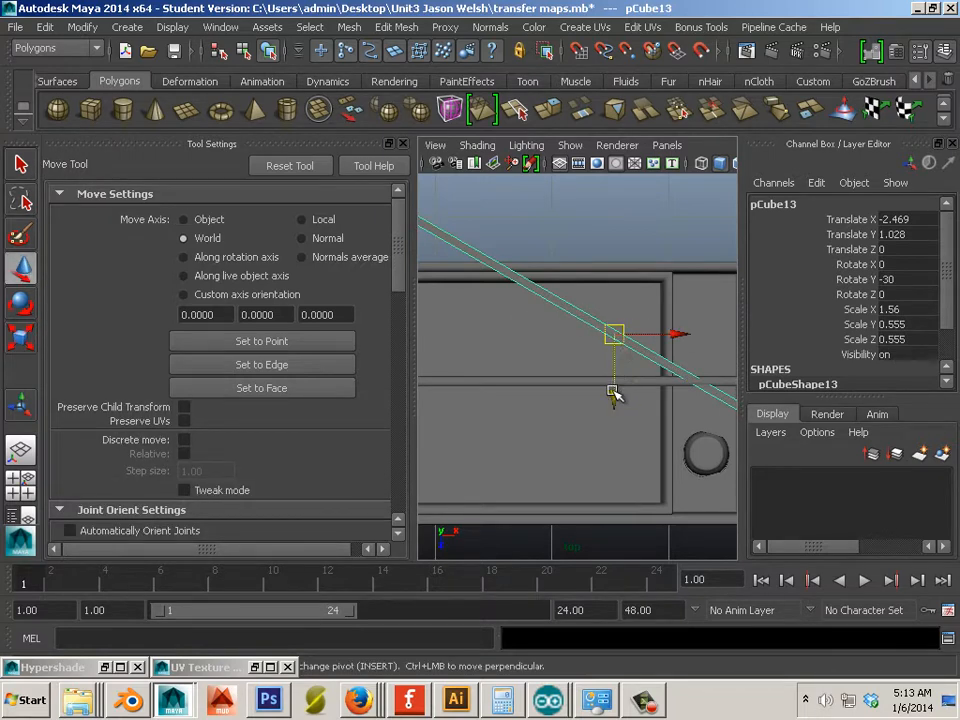
drag(614, 393, 617, 332)
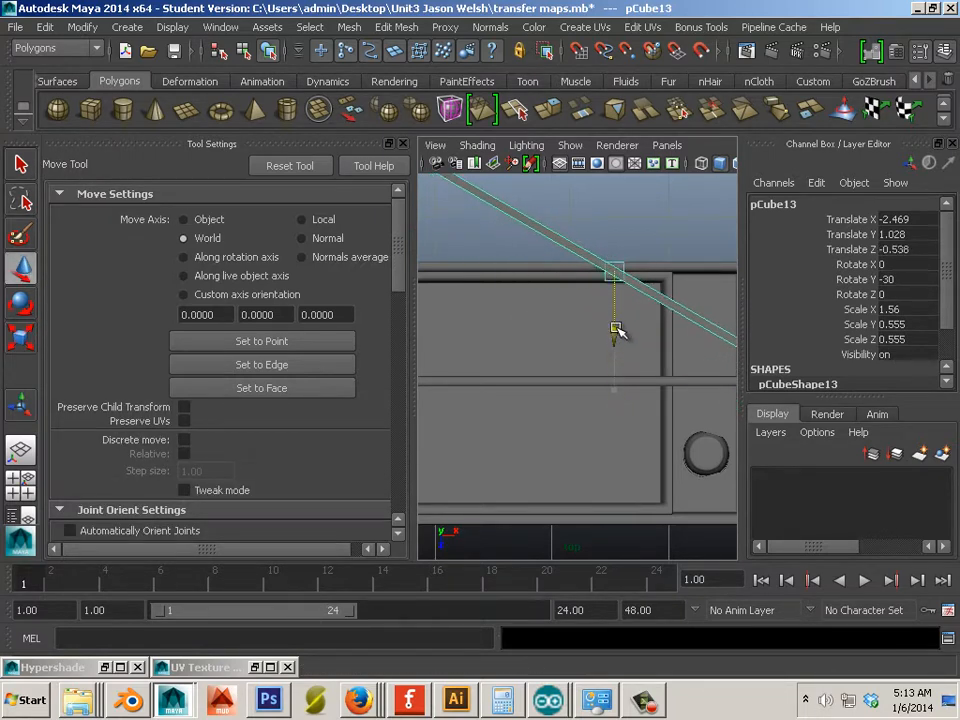
alt+middle_drag(617, 332, 548, 362)
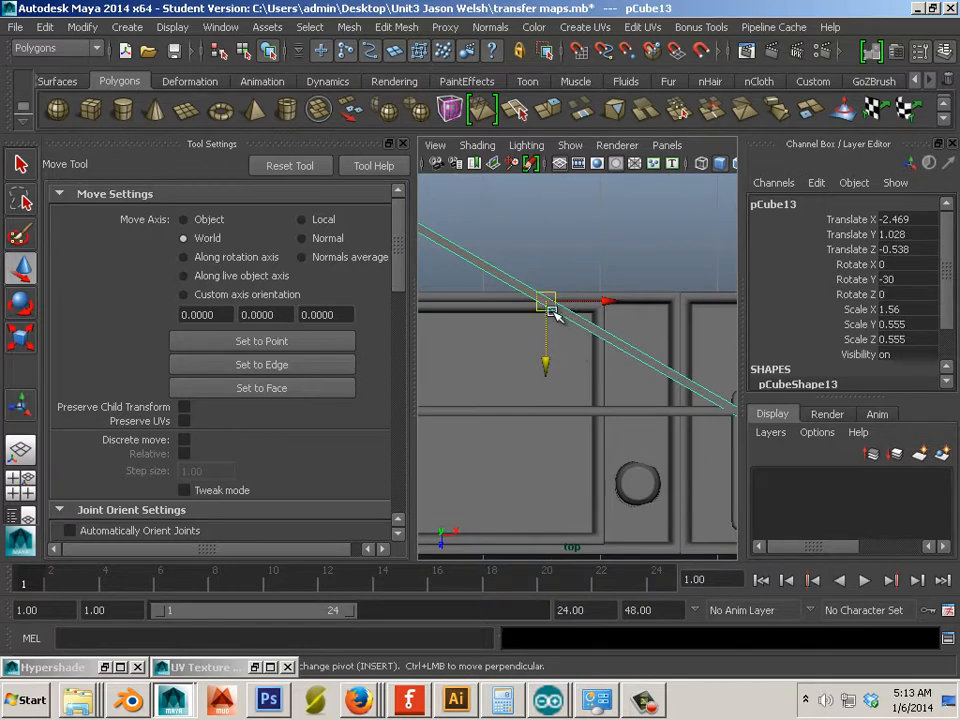
drag(609, 308, 626, 309)
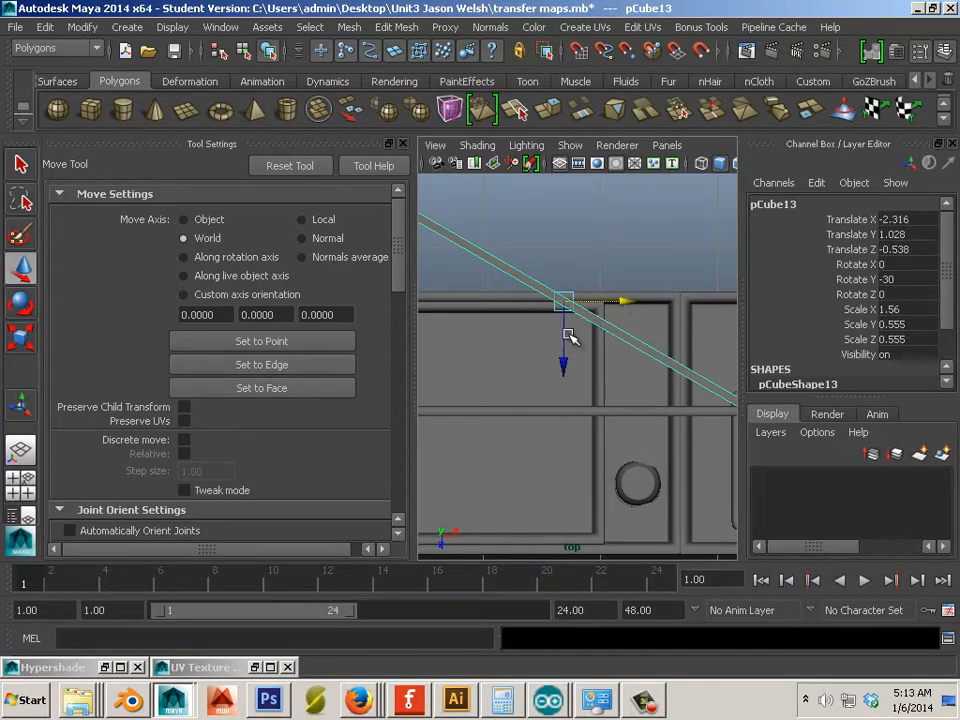
drag(569, 336, 565, 388)
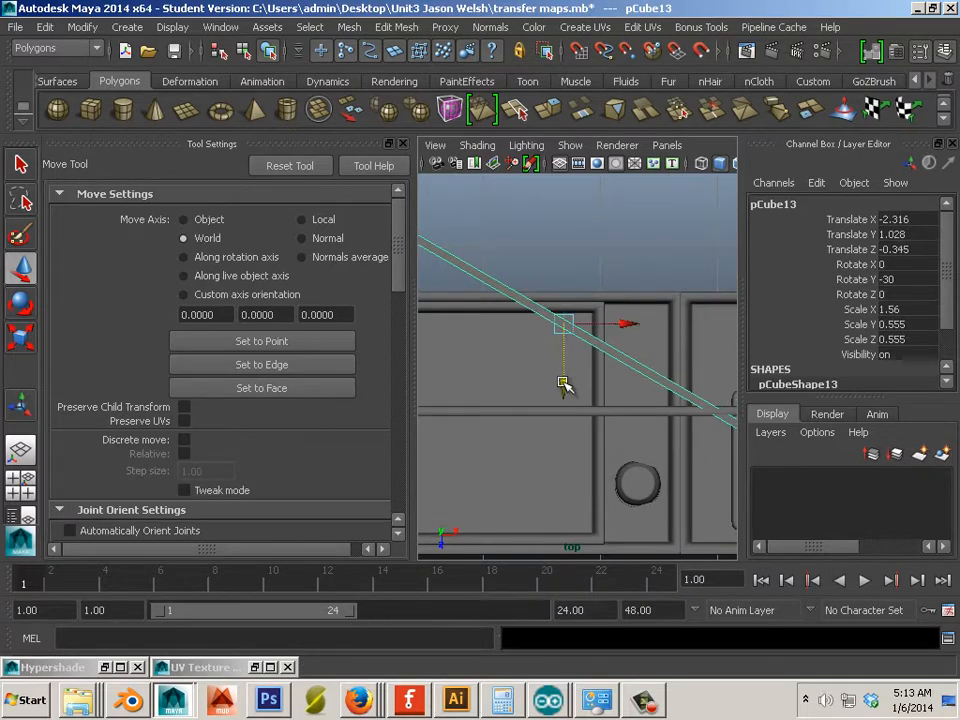
- Lengthen the diagonal bar along its own X axis to a scale of about 2.699
scroll(563, 384, down, 4)
scroll(565, 382, up, 2)
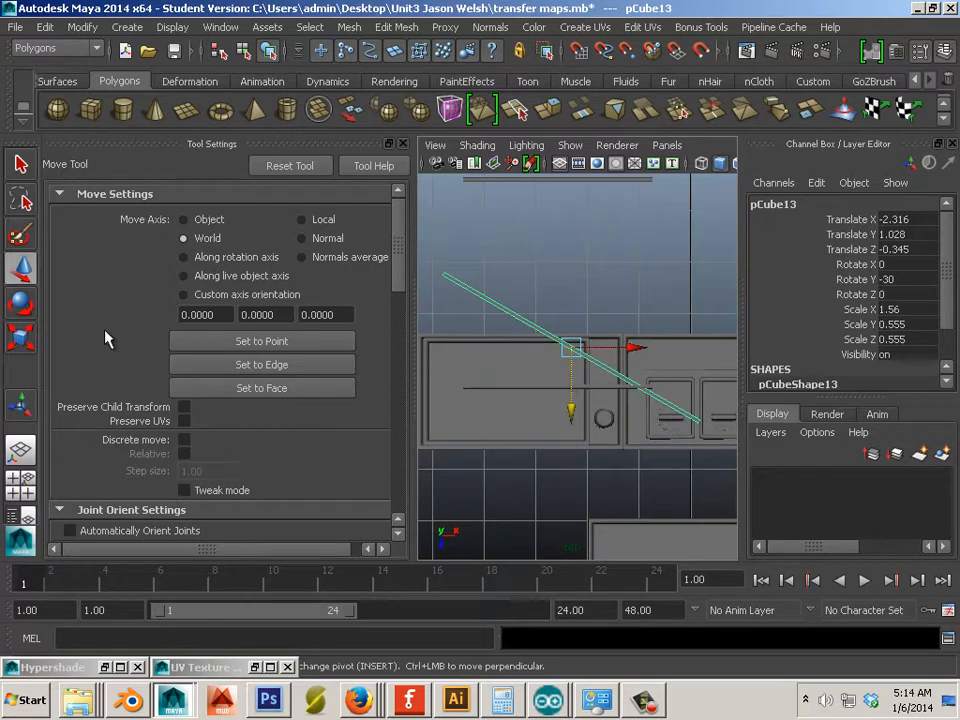
click(21, 340)
drag(648, 394, 701, 418)
- Set the Move tool's axis to Object and shift the bar perpendicular to its length, to about X -2.28 and Z -0.408
click(21, 270)
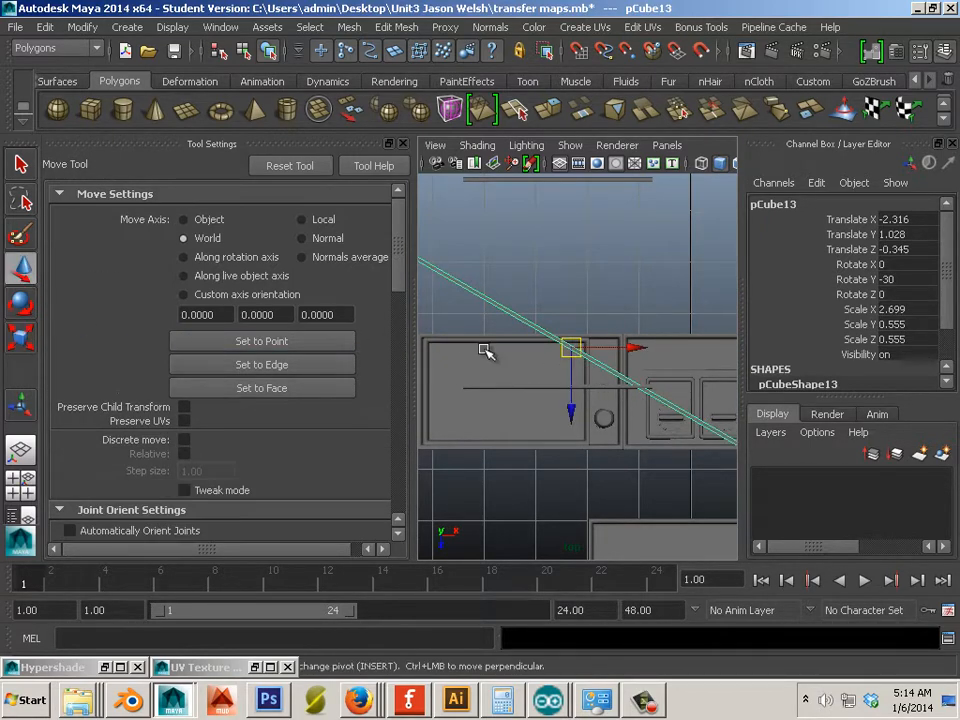
click(181, 220)
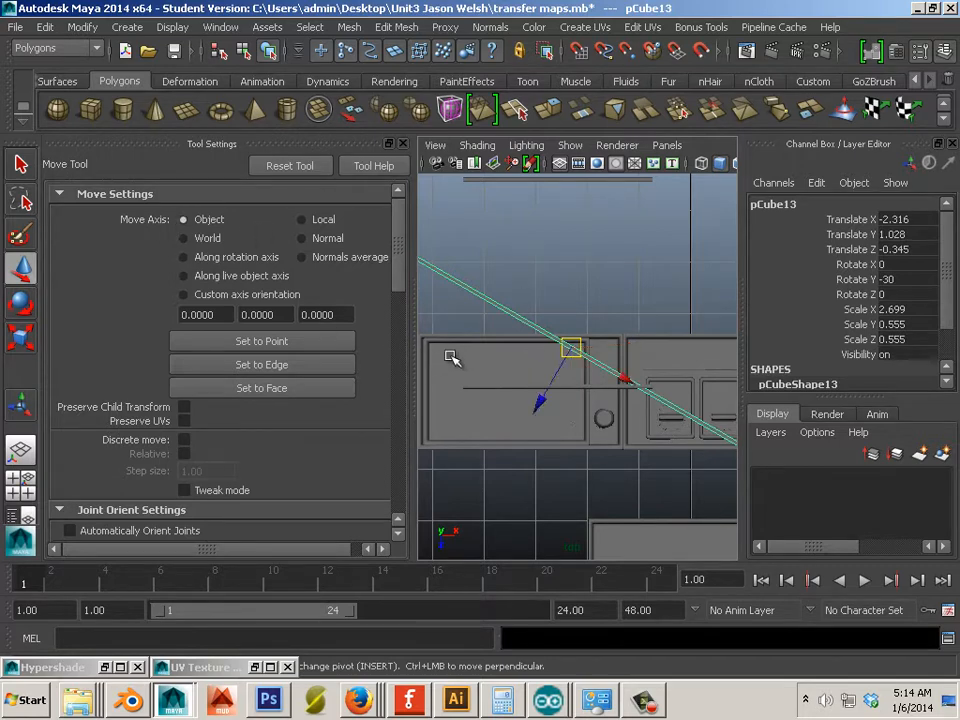
alt+middle_drag(450, 356, 513, 323)
scroll(513, 325, up, 3)
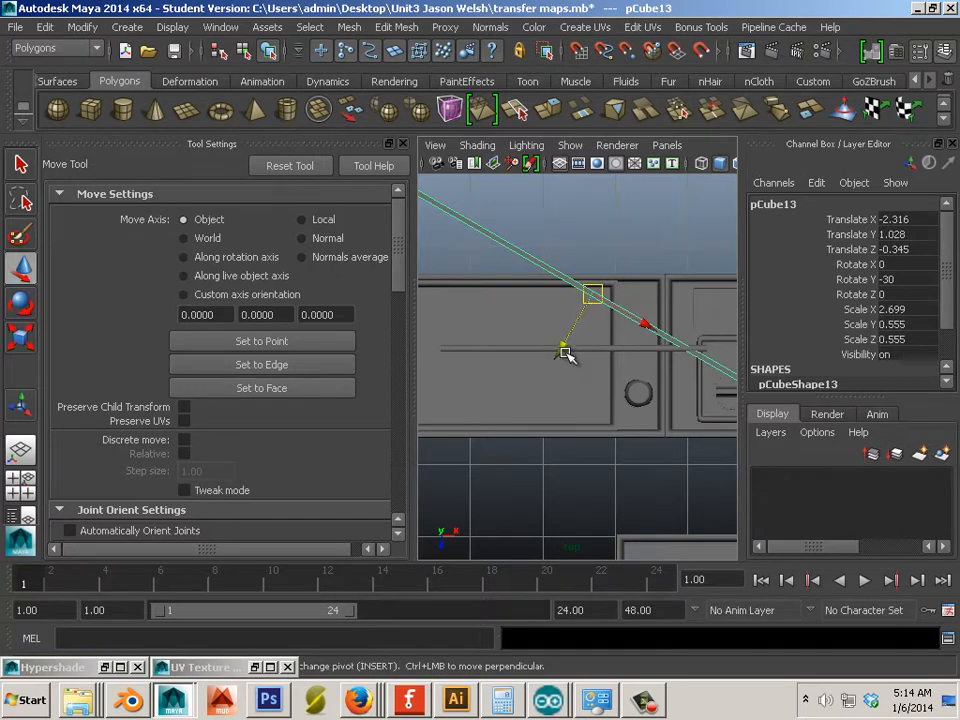
drag(566, 349, 569, 350)
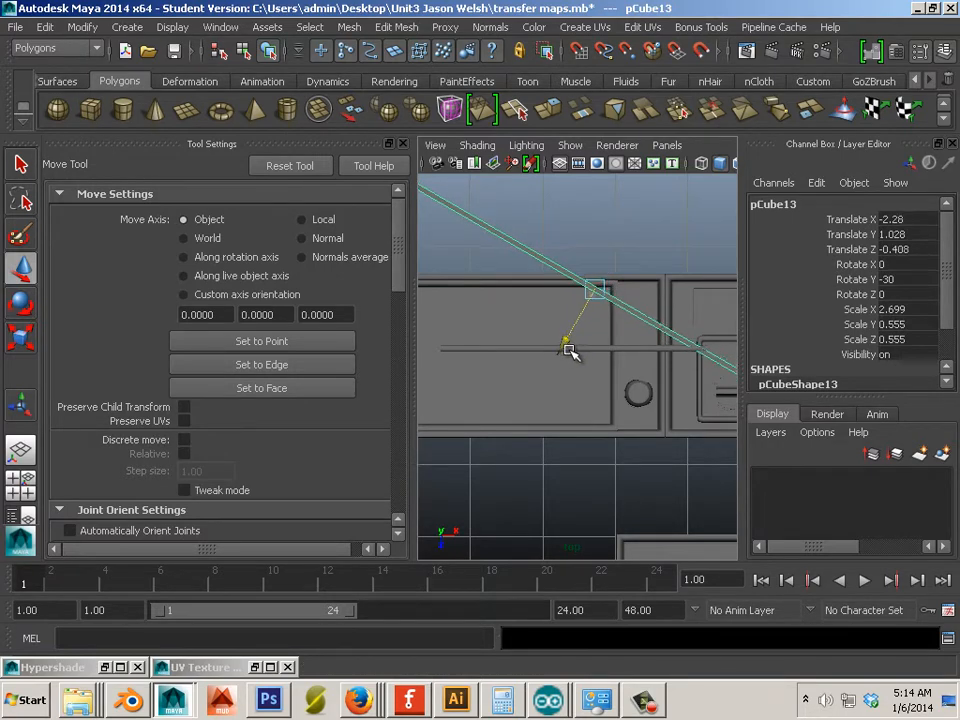
- Duplicate the diagonal bar and offset the copy perpendicular to its length, to about X -2.353 and Z -0.281
alt+middle_drag(578, 368, 624, 364)
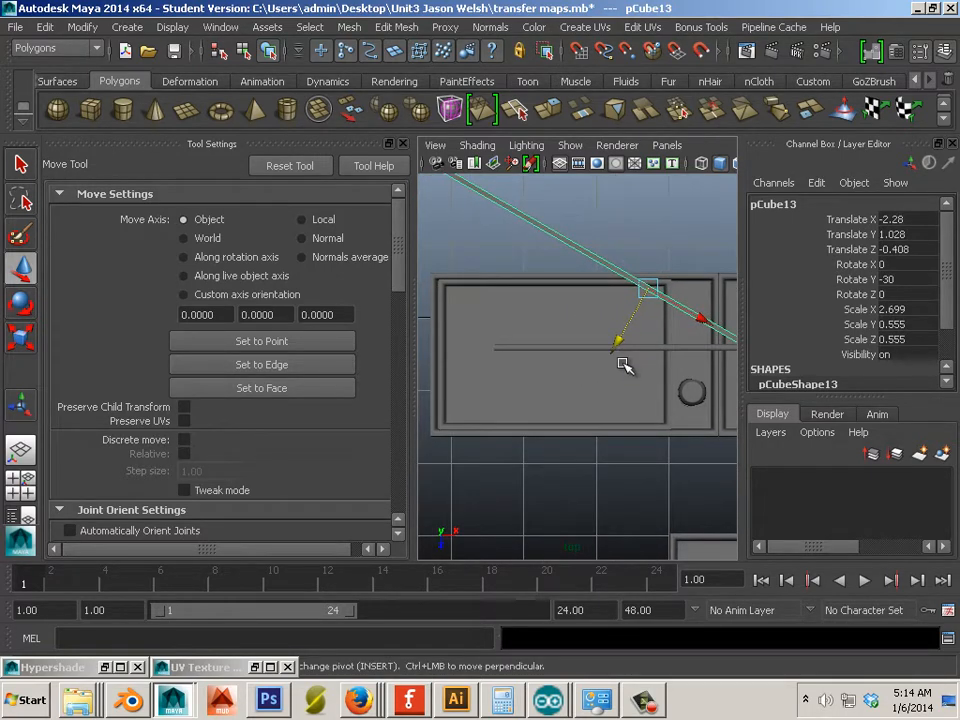
key(ctrl+d)
drag(619, 347, 613, 357)
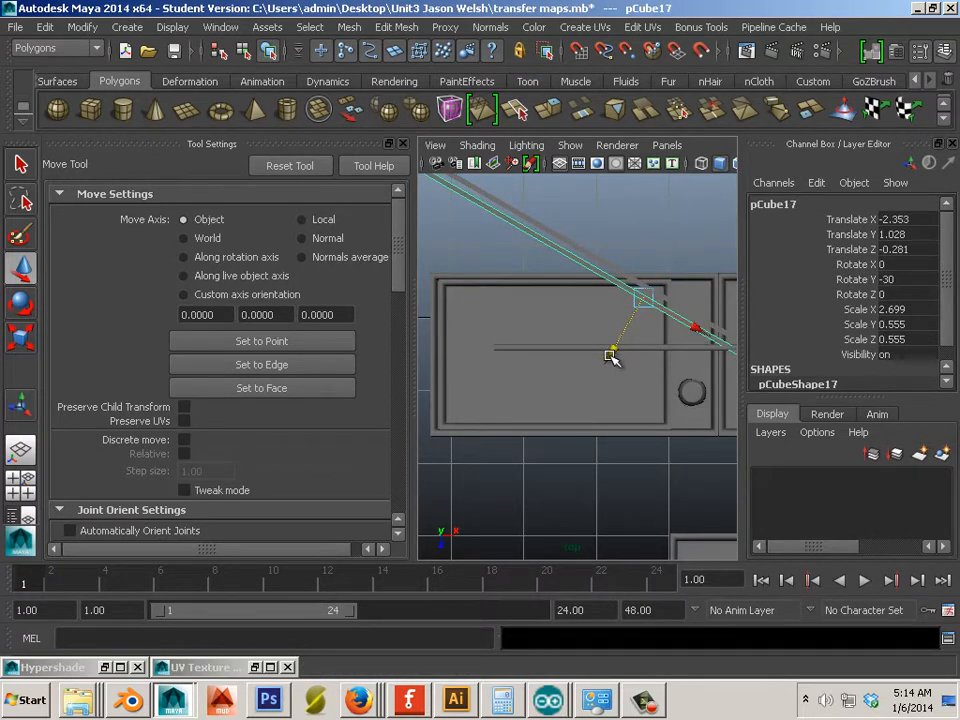
- Repeat the duplicate-with-offset until parallel bars cover the whole large panel, ending at about X -3.738 and Z 2.118, and clear the selection
key(shift+d)
key(shift+d)
key(shift+d)
key(shift+d)
key(shift+d)
key(shift+d)
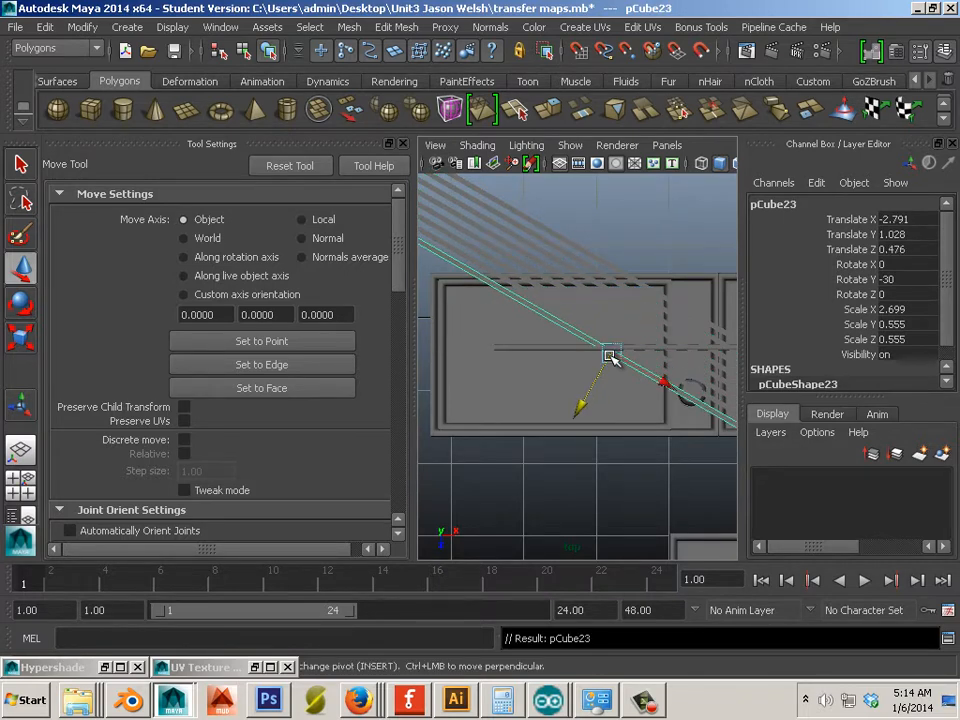
key(shift+d)
key(shift+d)
key(shift+d)
key(shift+d)
key(shift+d)
key(shift+d)
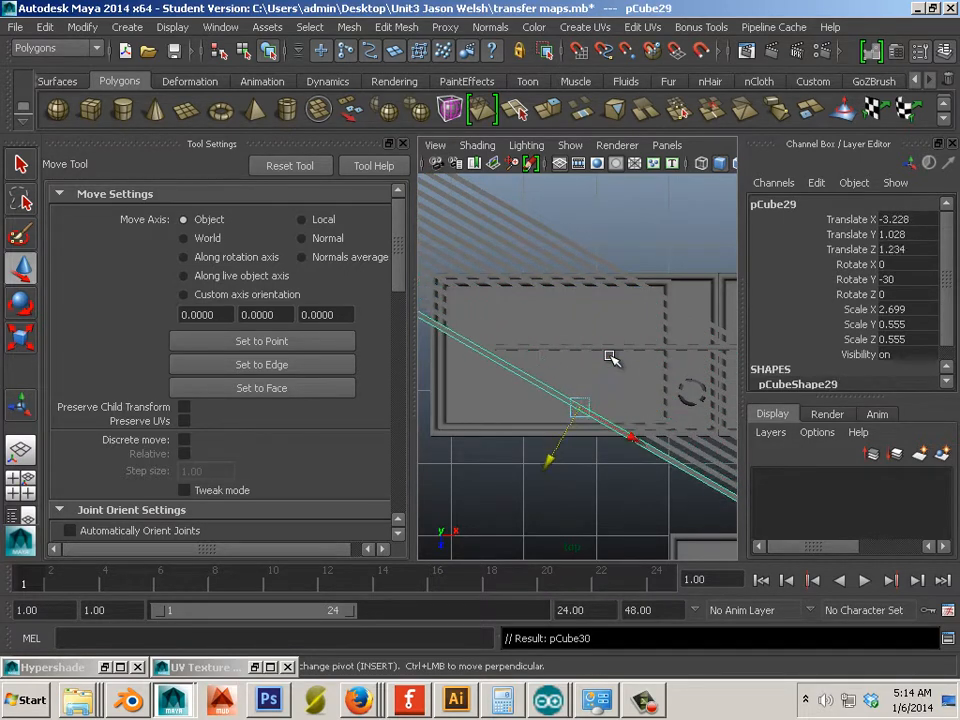
key(shift+d)
key(shift+d)
key(shift+d)
key(shift+d)
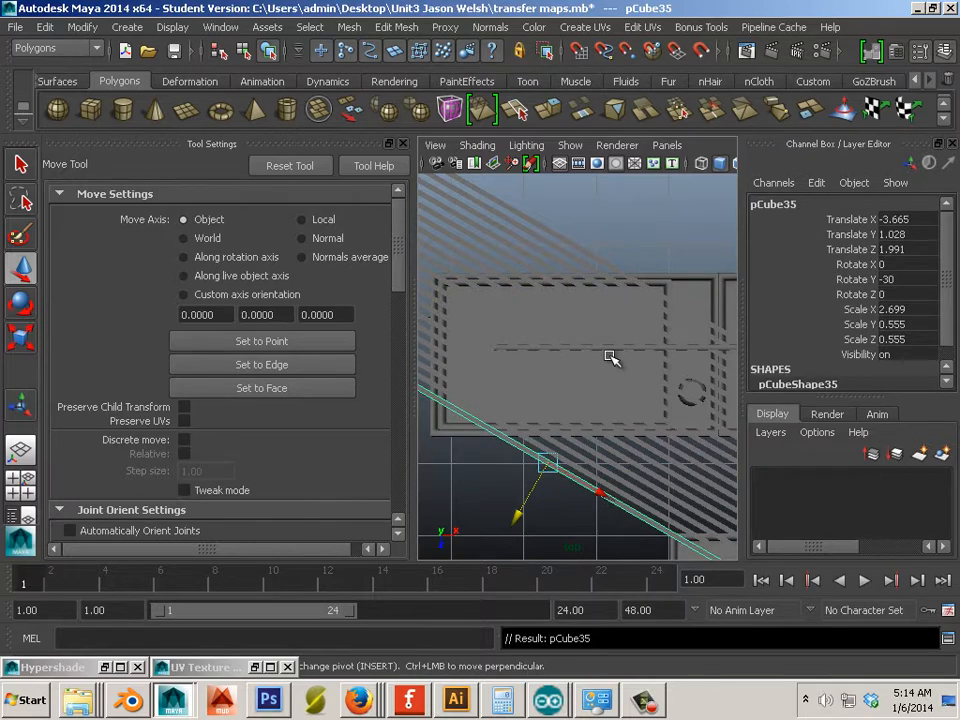
key(shift+d)
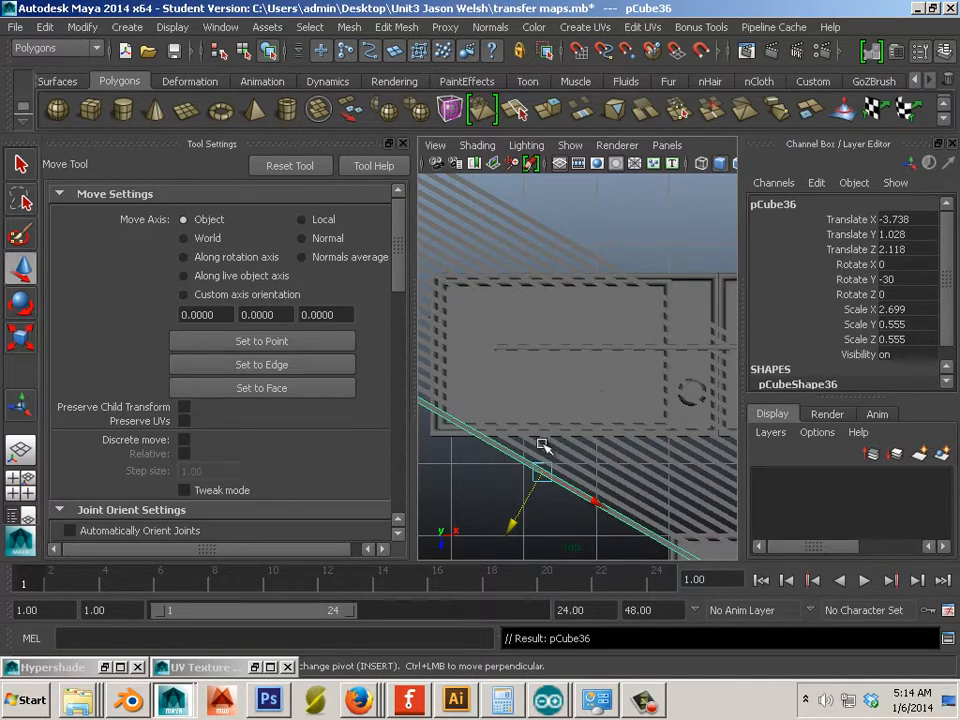
scroll(518, 515, down, 3)
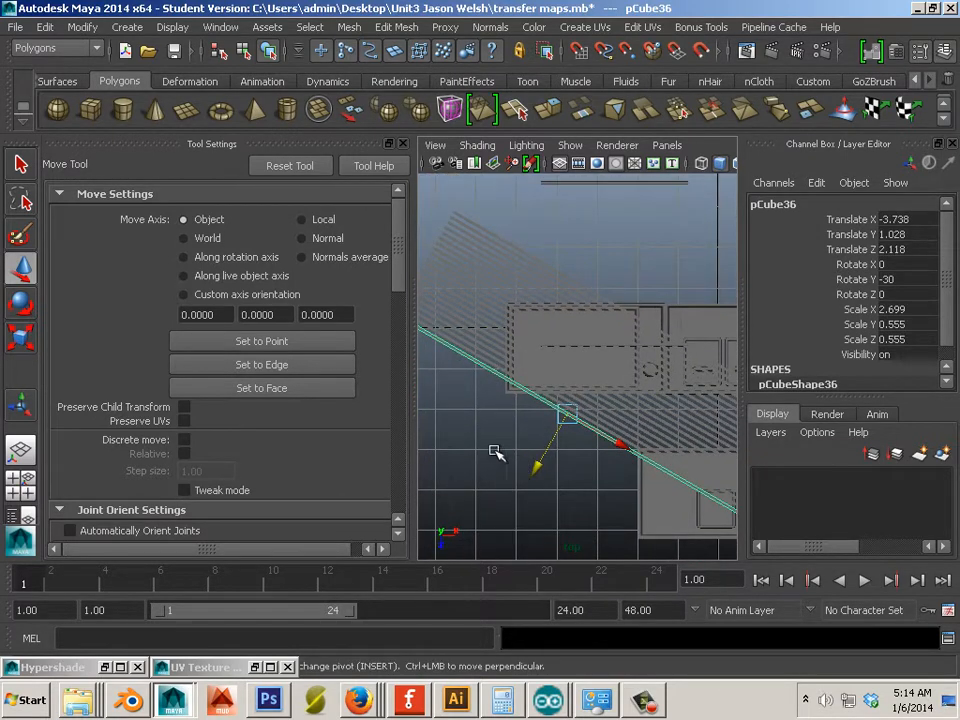
click(480, 452)
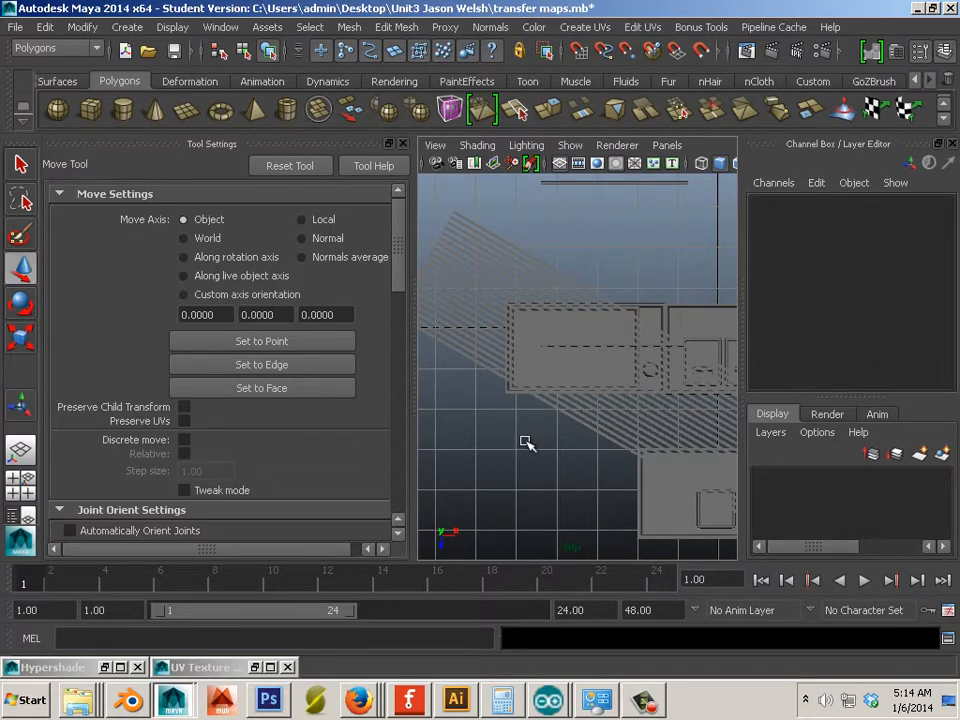
- Close the tool settings and, in the perspective view, add the diagonal bars to the selection one by one, starting from the first bar
alt+drag(521, 441, 676, 402)
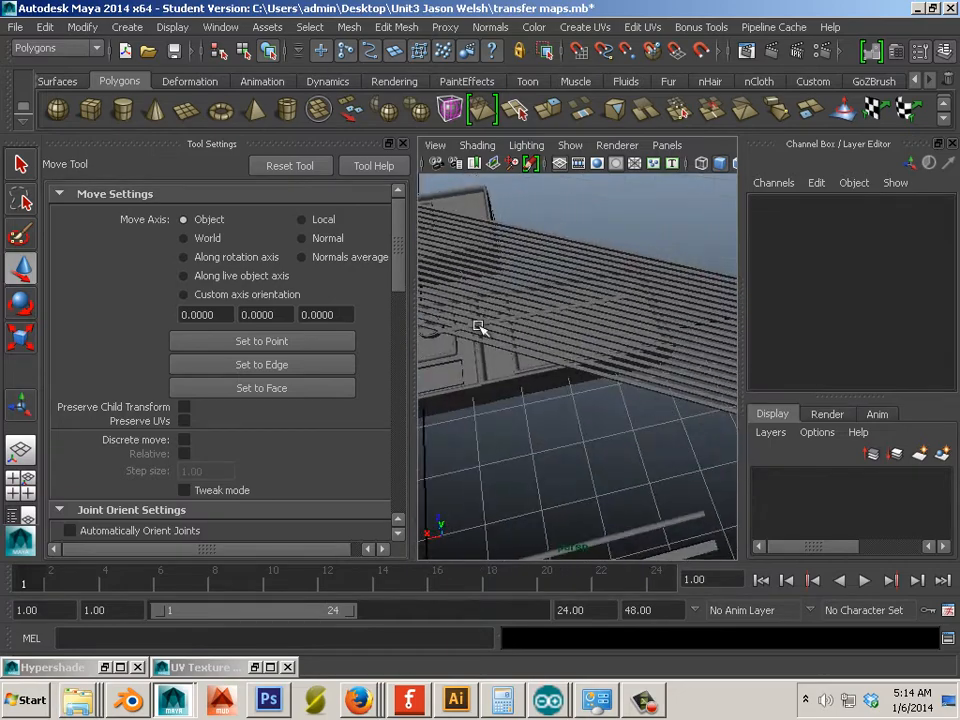
click(402, 143)
alt+drag(429, 315, 452, 401)
click(450, 396)
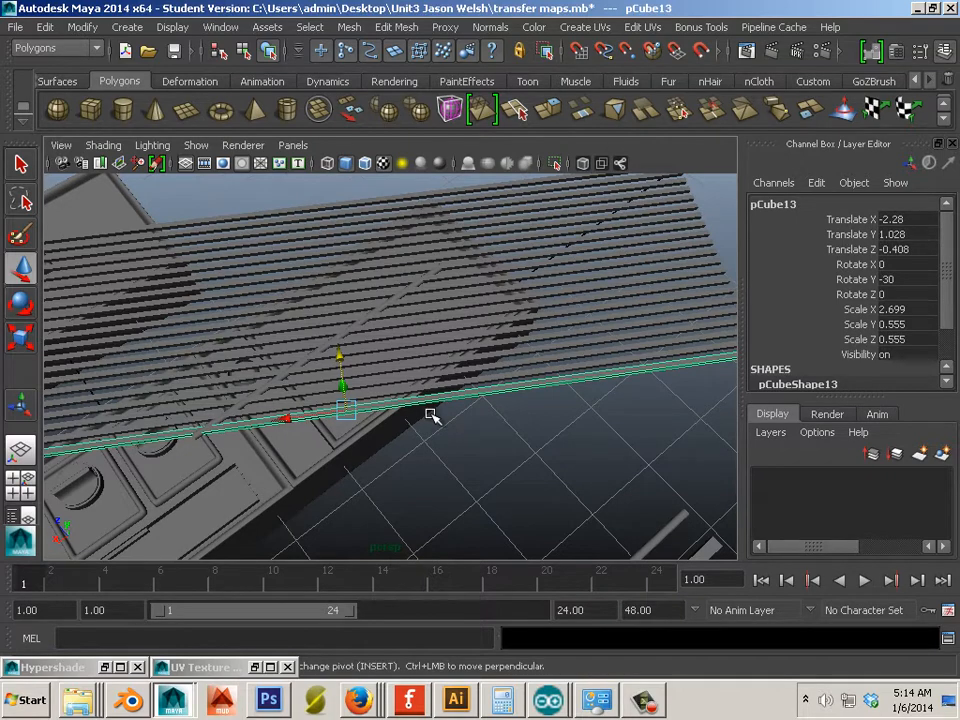
key(shift+d)
key(shift+d)
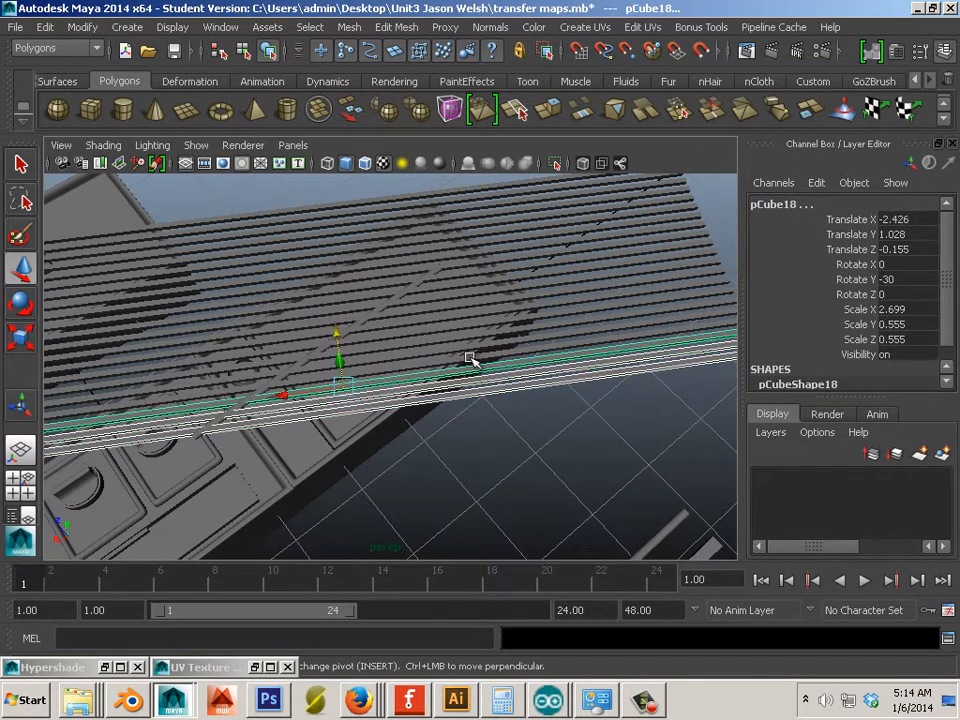
key(shift+d)
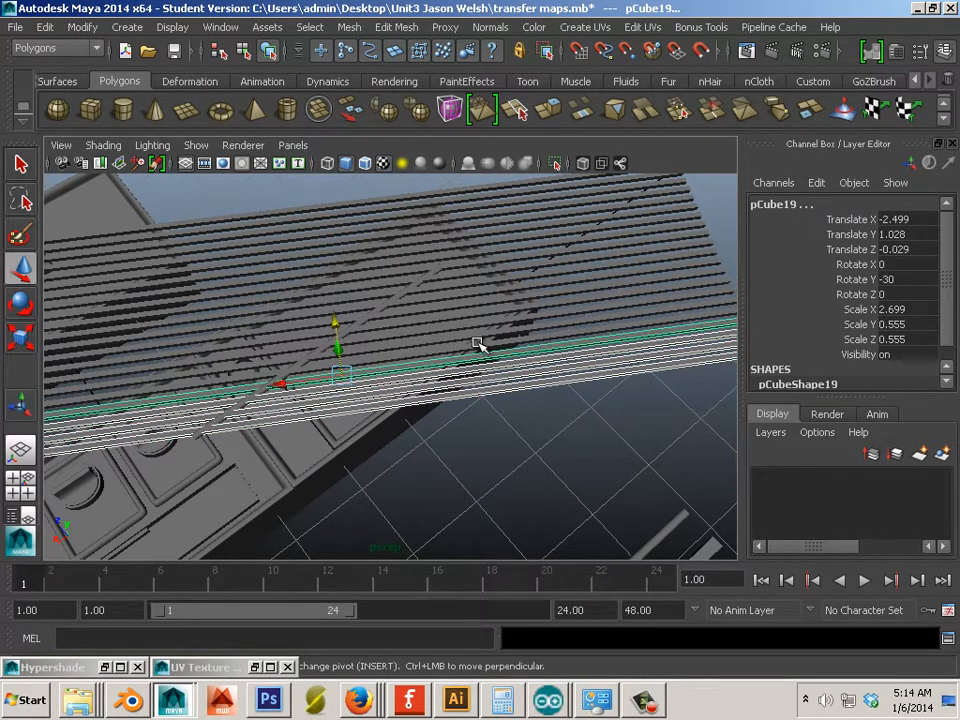
key(shift+d)
key(shift+d)
key(shift+d)
key(shift+d)
key(shift+d)
key(shift+d)
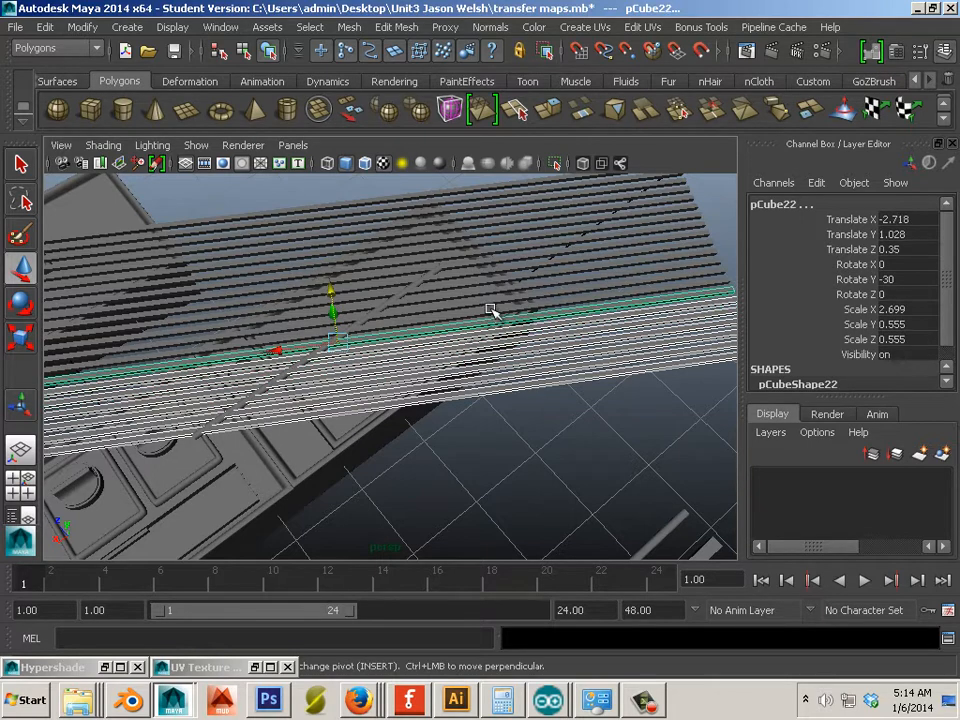
key(shift+d)
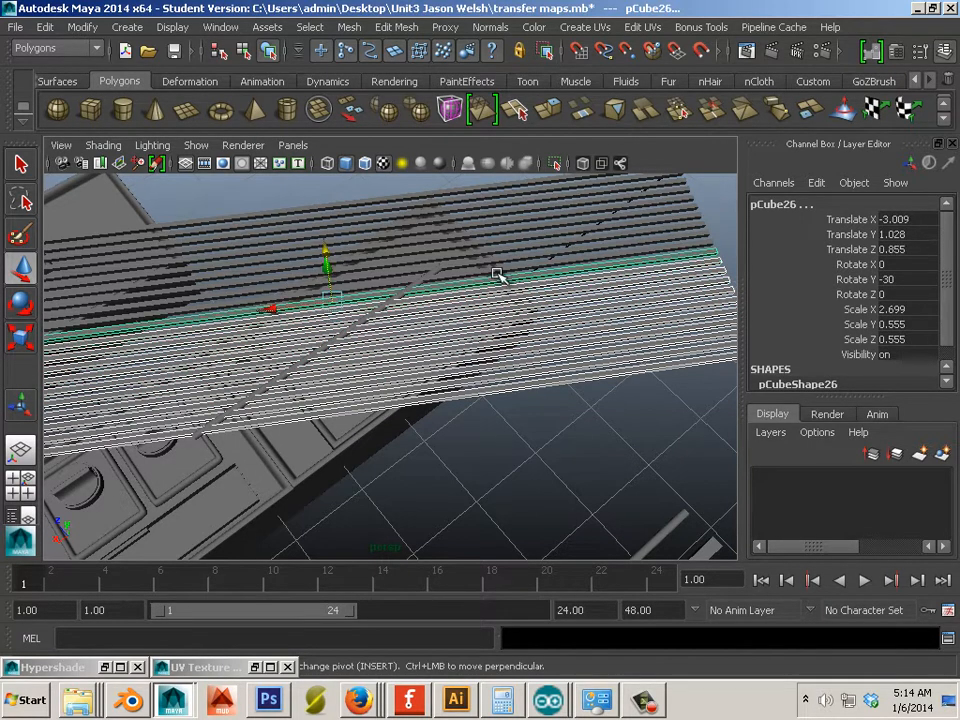
key(shift+d)
key(shift+d)
key(shift+d)
key(shift+d)
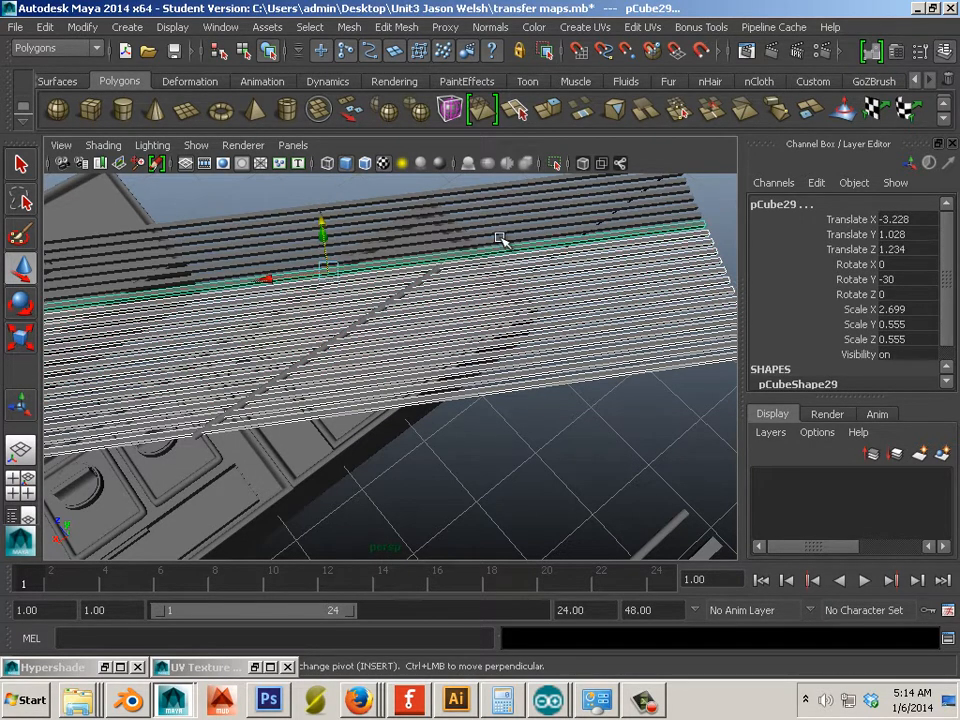
key(shift+d)
key(shift+d)
key(shift+d)
key(shift+d)
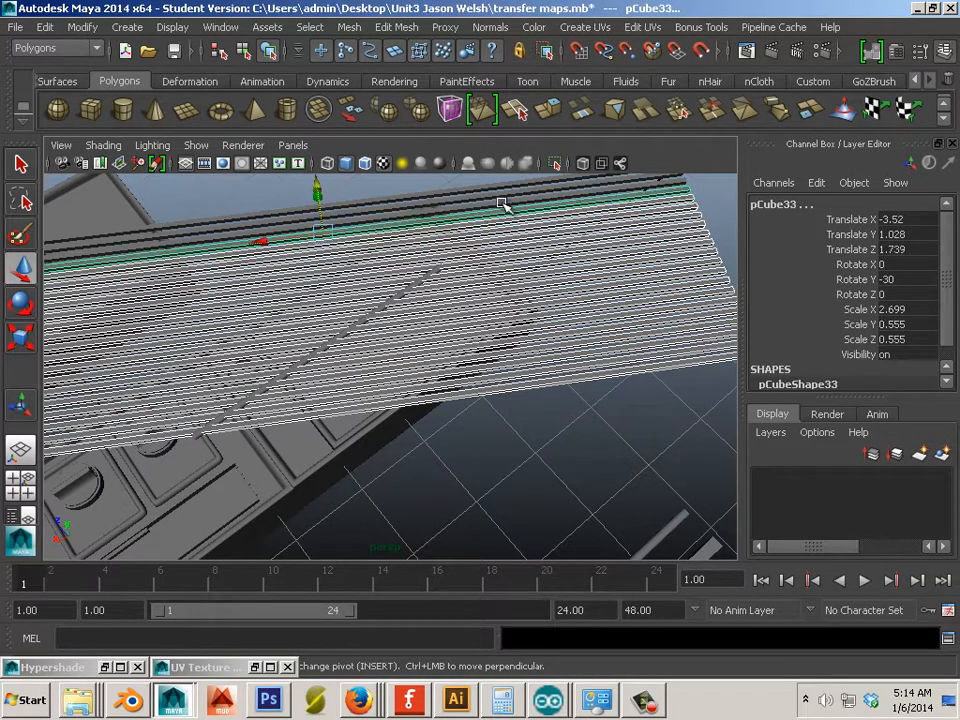
key(shift+d)
- Complete the selection with the remaining diagonal bars and lower them all into the recessed panels, to about Y 0.428
key(ctrl+z)
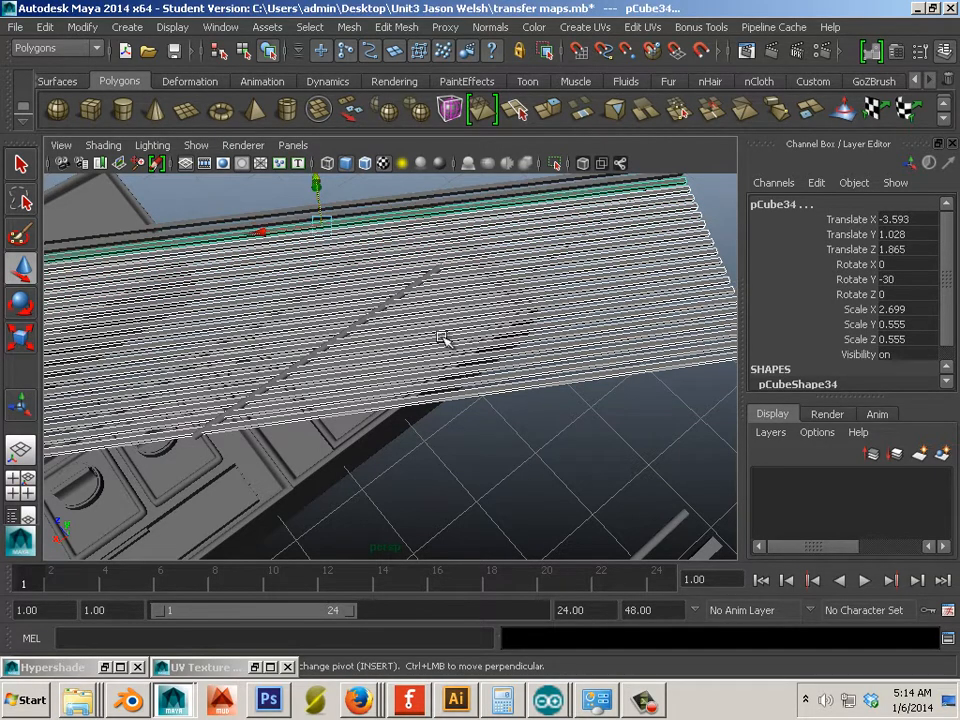
alt+drag(439, 360, 345, 370)
alt+middle_drag(346, 371, 285, 404)
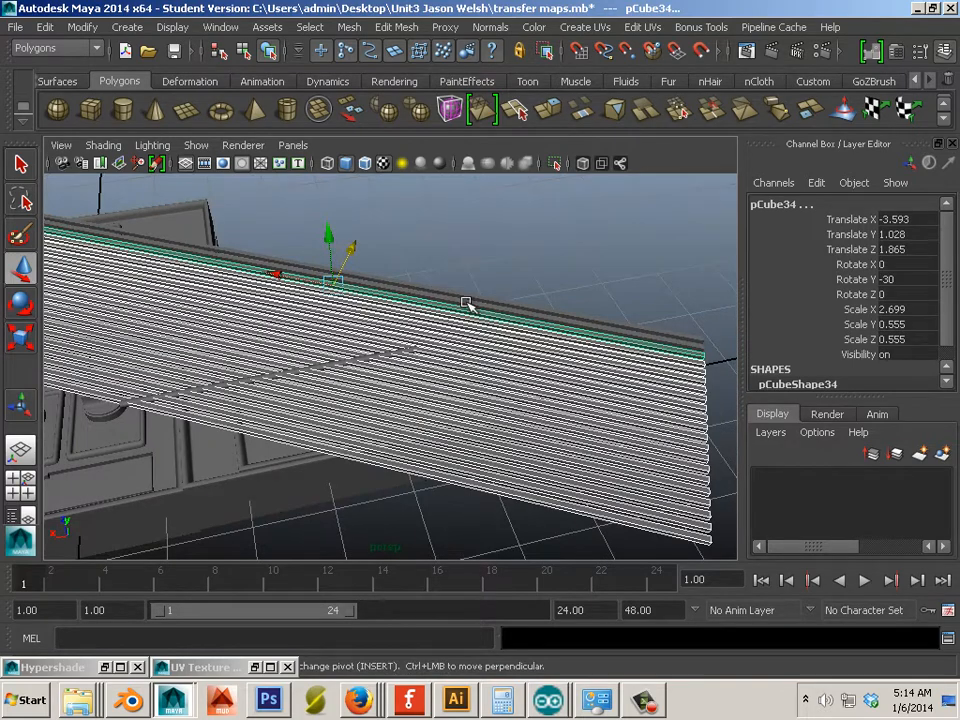
shift+click(467, 300)
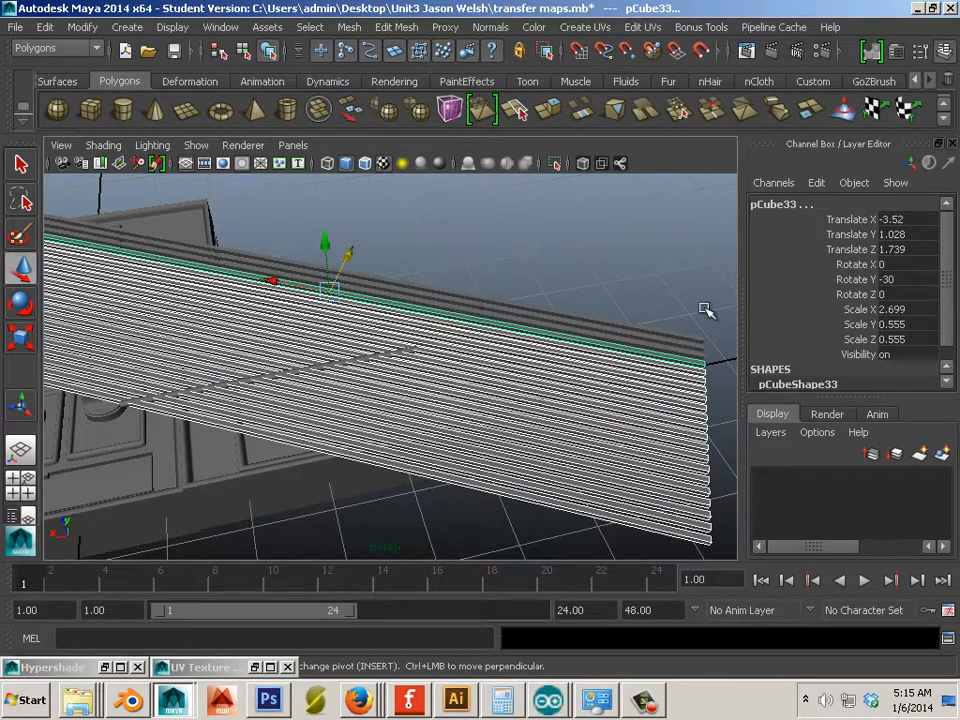
key(shift+d)
alt+drag(340, 425, 325, 301)
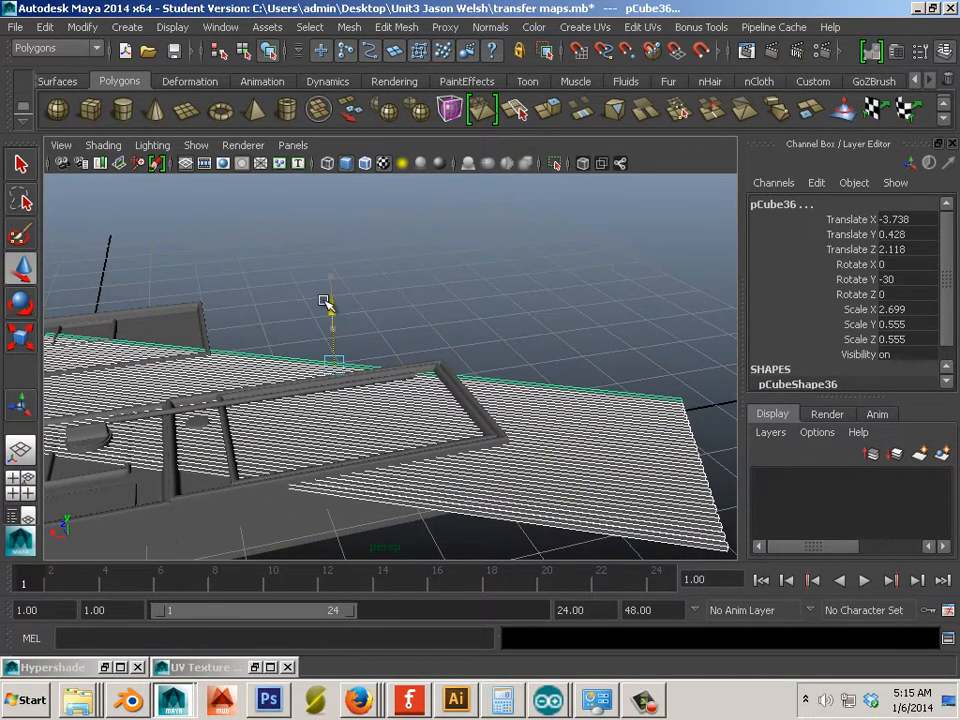
- Shift all the selected diagonal bars slightly perpendicular to their length, to about X -3.732 and Z 2.107
alt+drag(278, 393, 214, 396)
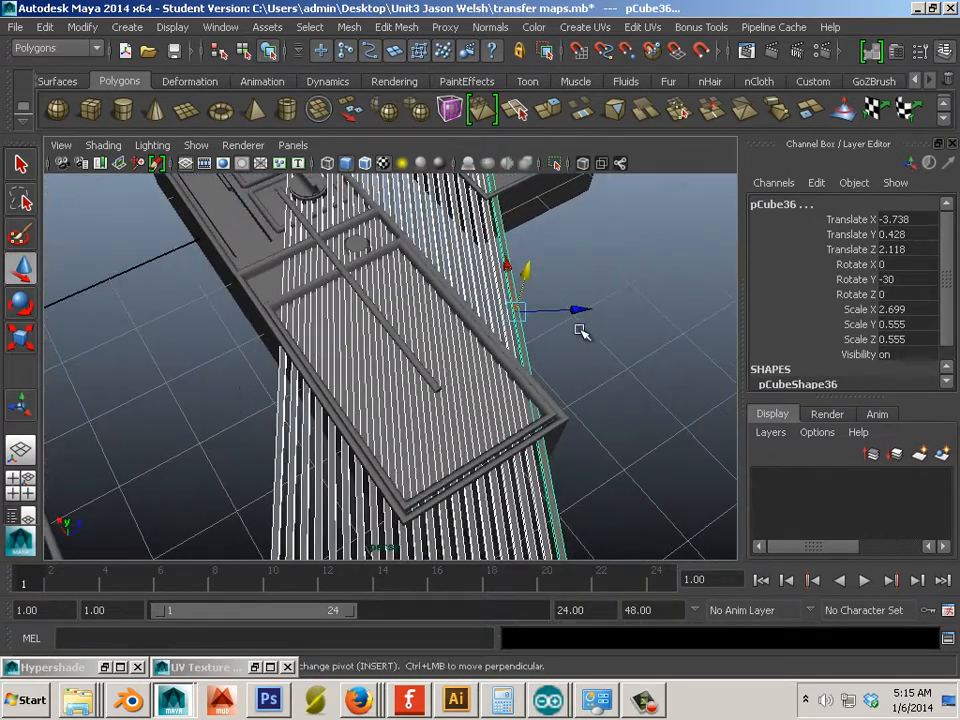
drag(581, 309, 579, 311)
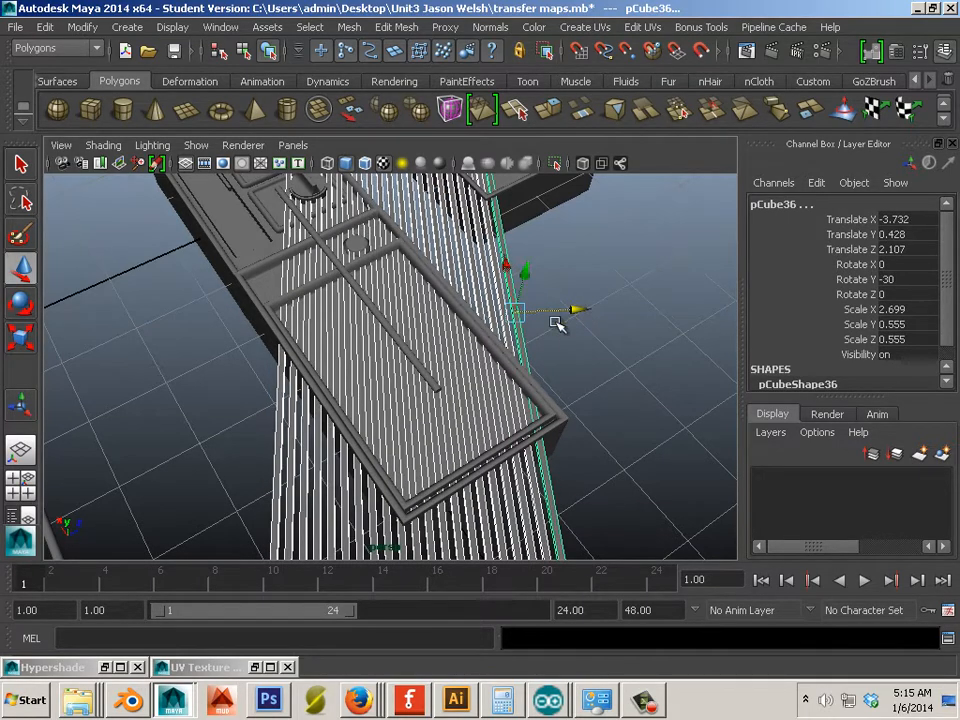
- Shorten the outermost bar to an X scale of about 0.41 and slide it along its length to about X -4.824 and Z 1.477
alt+drag(296, 421, 75, 414)
alt+drag(485, 408, 345, 374)
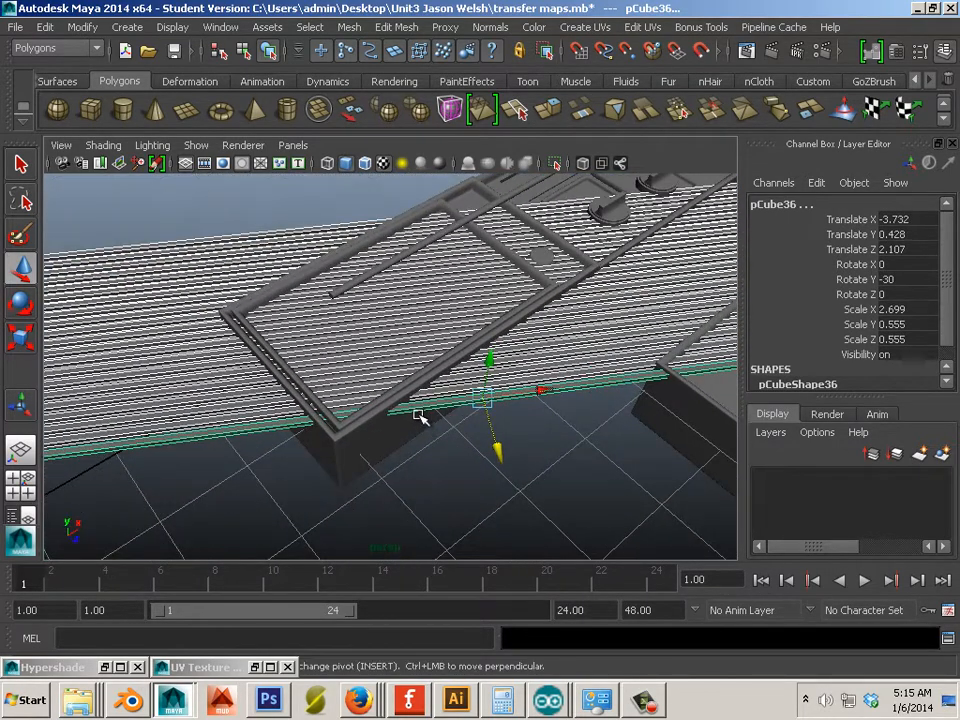
click(418, 415)
click(414, 408)
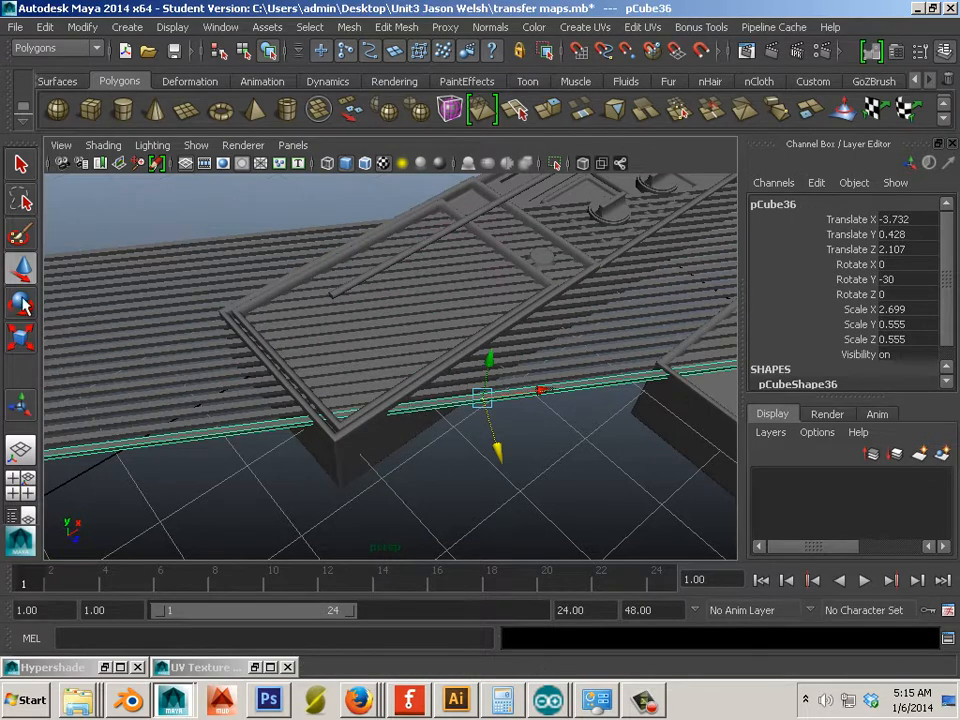
click(21, 338)
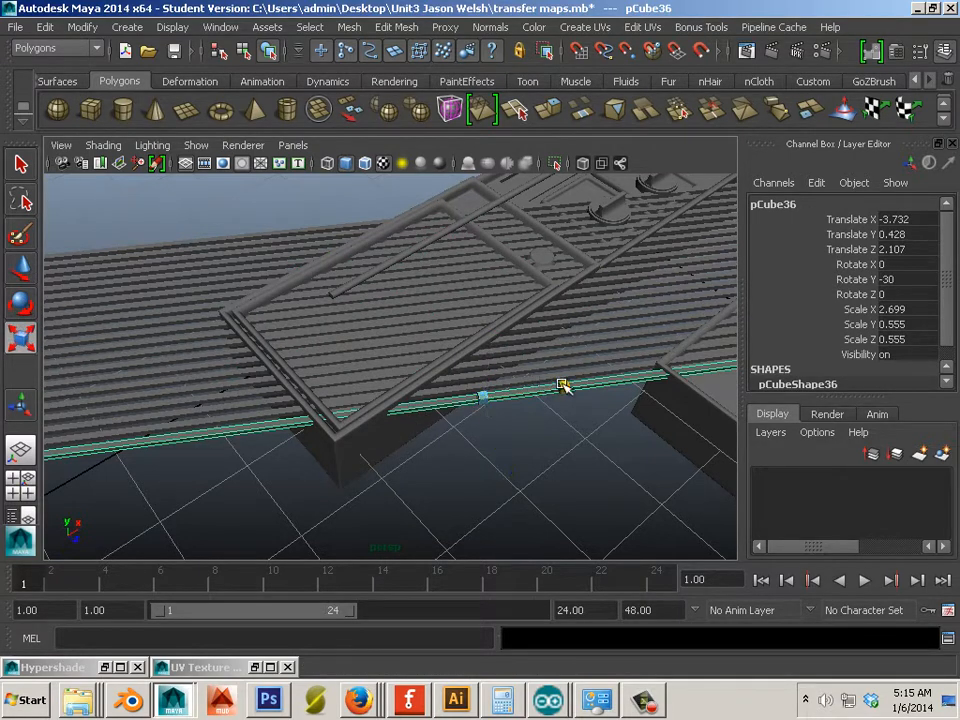
drag(563, 386, 343, 455)
click(21, 268)
- Shorten the corner bar further to an X scale of about 0.151 and fit it inside the frame at about X -4.94 and Z 1.41
alt+middle_drag(343, 455, 420, 460)
alt+right_drag(420, 460, 578, 490)
alt+middle_drag(578, 490, 557, 486)
key(r)
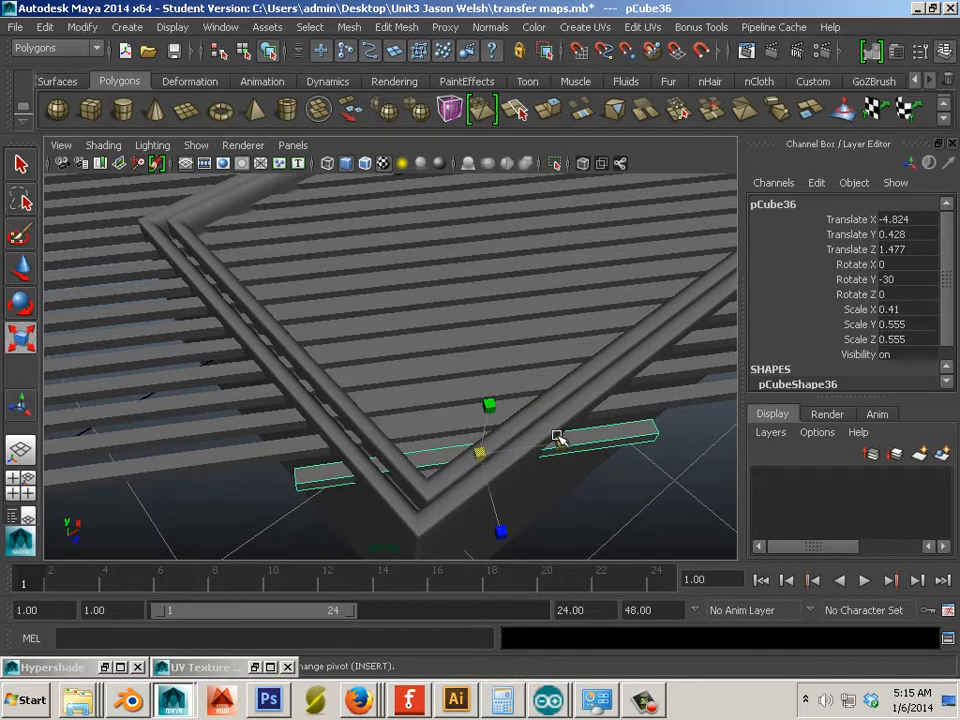
drag(557, 437, 395, 455)
click(24, 272)
- Inspect the inner frame at the panel corner, and select the outer panel body that surrounds it
click(402, 455)
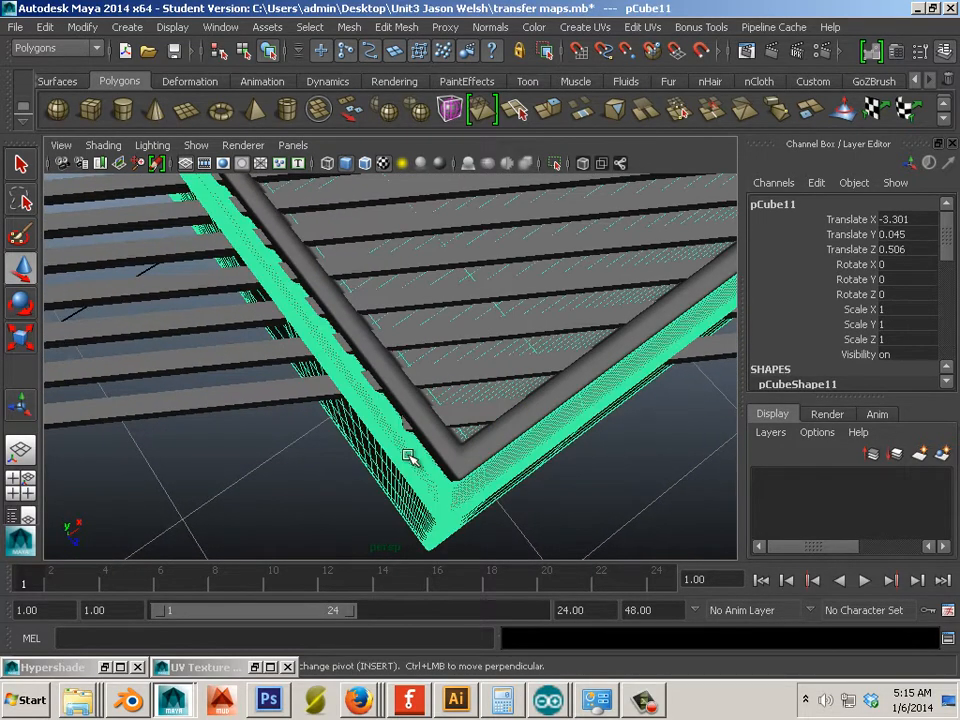
click(446, 453)
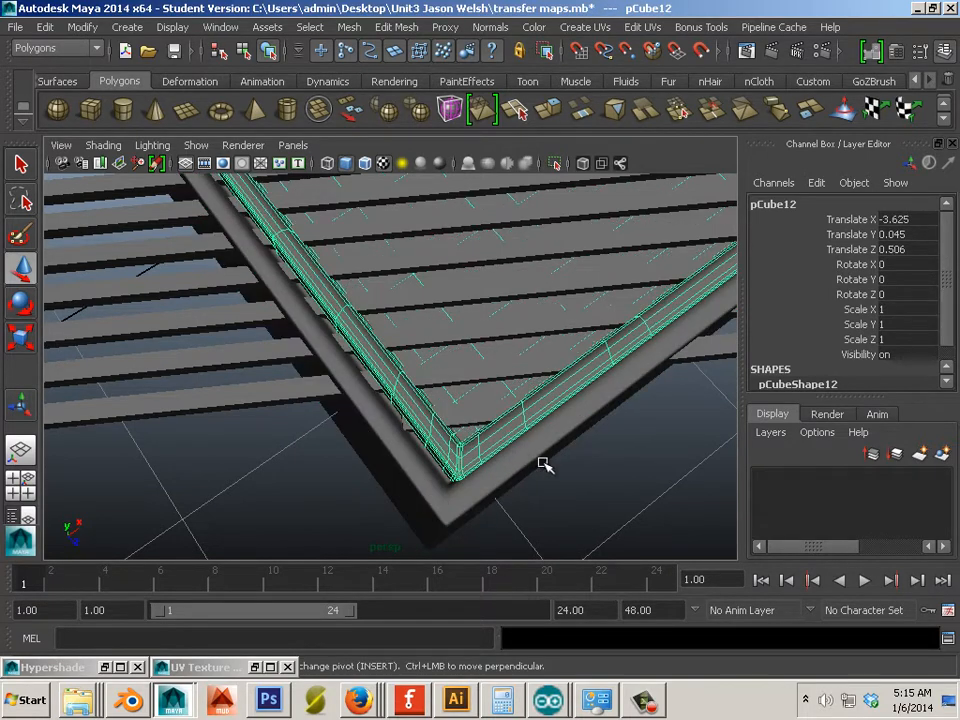
alt+drag(542, 461, 382, 447)
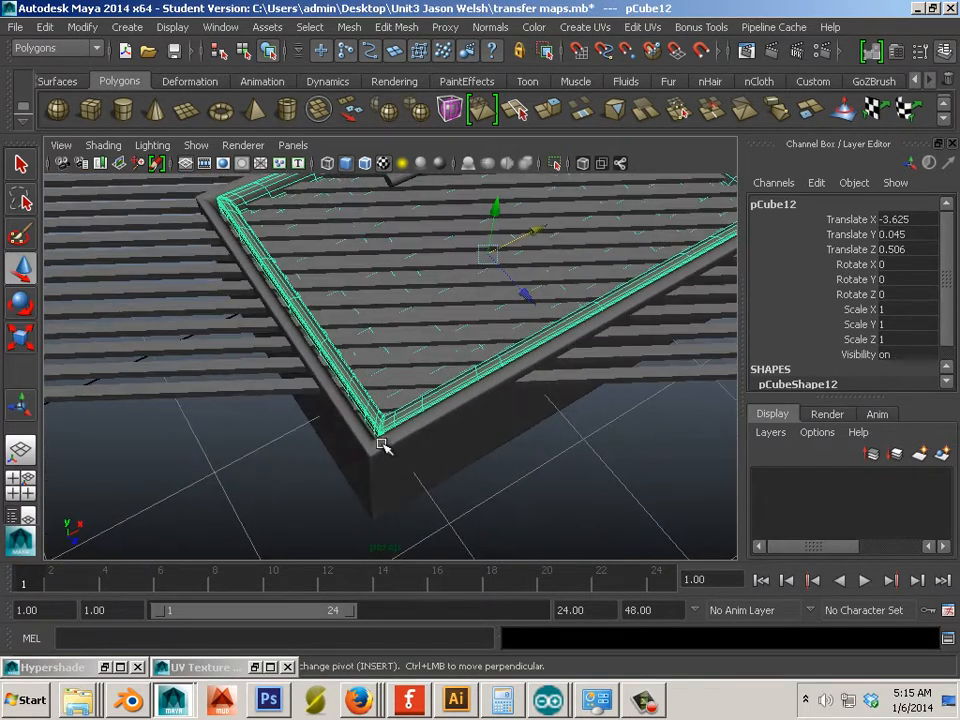
alt+drag(521, 360, 345, 463)
click(429, 476)
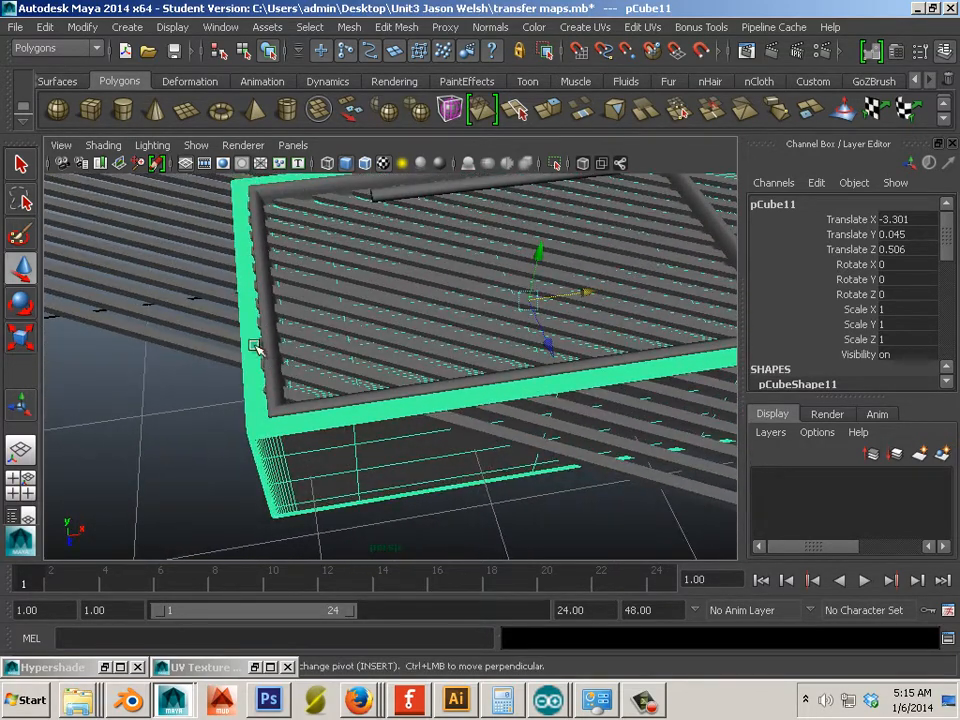
- In the top view, select the vertices along the outer panel body's short outer end and move them inward to narrow that border
key(space)
key(space)
alt+middle_drag(266, 336, 444, 364)
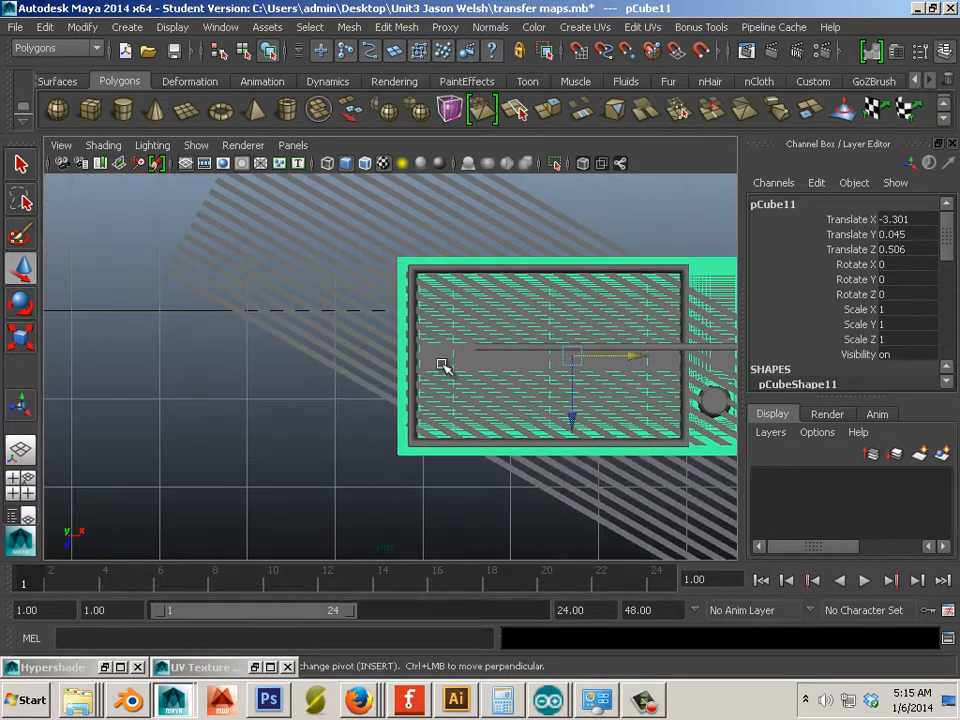
scroll(438, 370, up, 4)
right_drag(411, 311, 340, 312)
scroll(356, 317, down, 3)
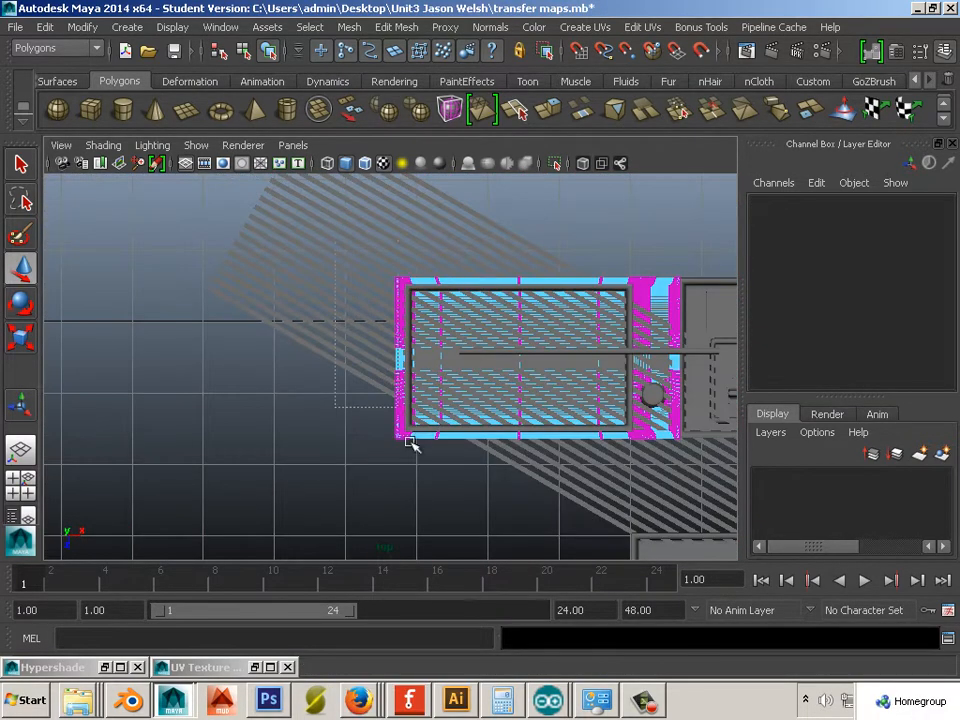
drag(425, 498, 428, 499)
scroll(426, 496, up, 6)
alt+middle_drag(446, 488, 385, 542)
drag(520, 333, 553, 347)
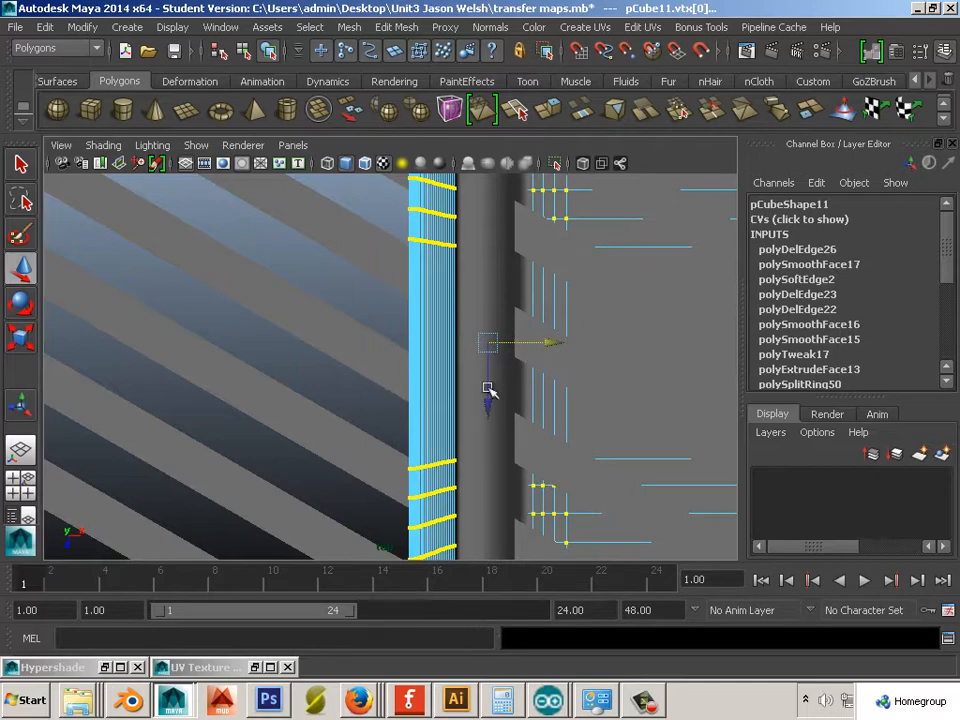
click(444, 450)
- Shorten the second bar from the corner to an X scale of 0.25 and slide it along its length to about X -4.815 and Z 1.314
scroll(444, 450, down, 6)
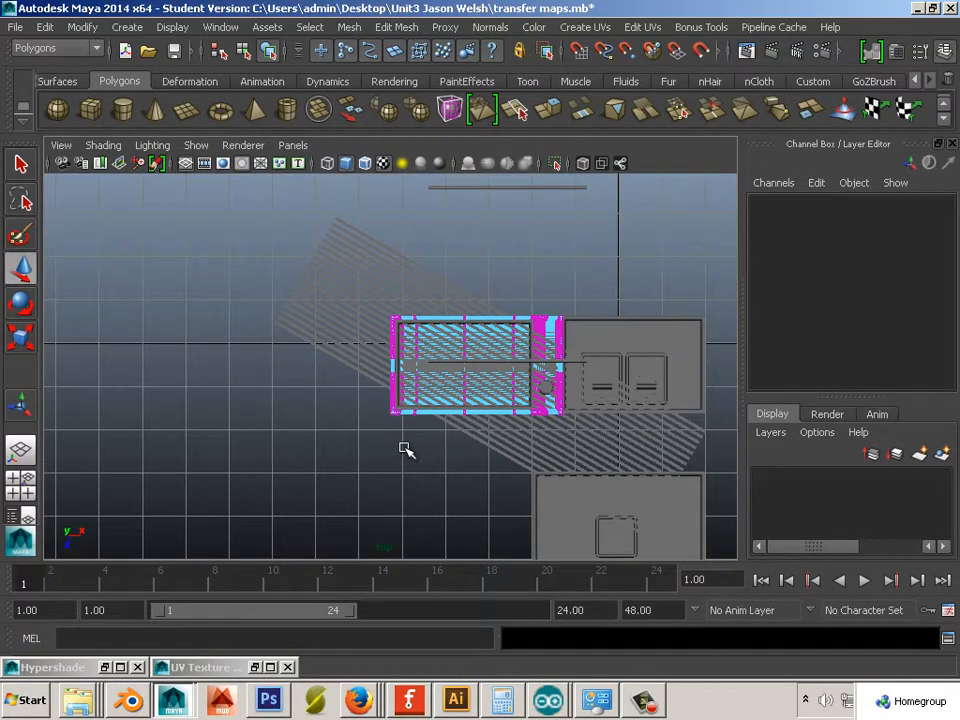
scroll(391, 466, up, 5)
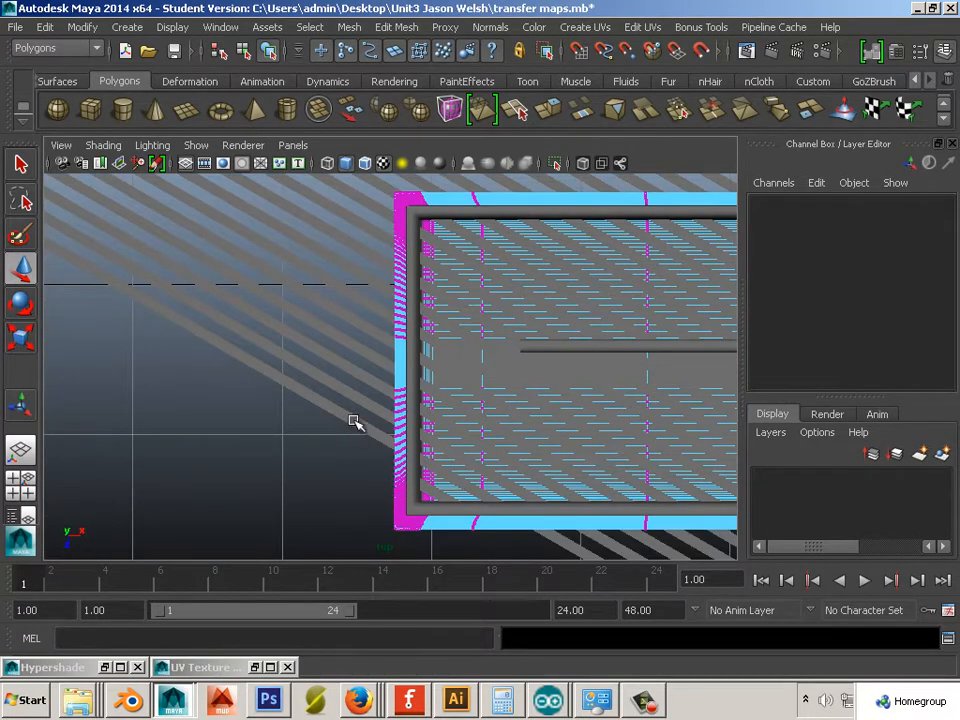
click(405, 479)
alt+middle_drag(407, 480, 356, 369)
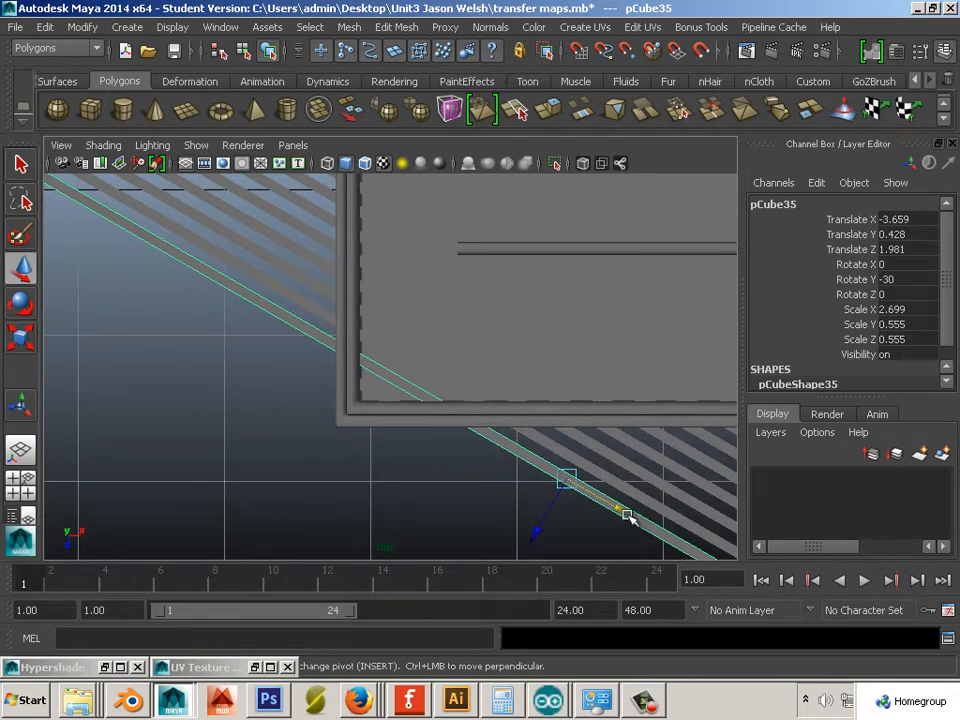
drag(628, 515, 446, 441)
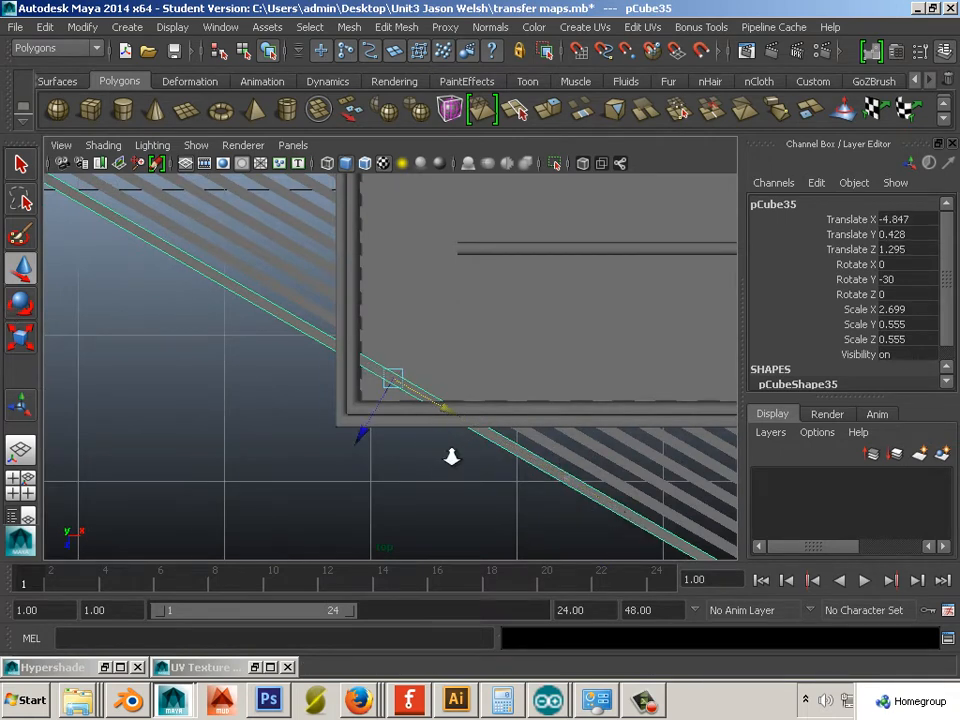
alt+right_drag(452, 456, 702, 568)
drag(459, 439, 378, 418)
click(24, 341)
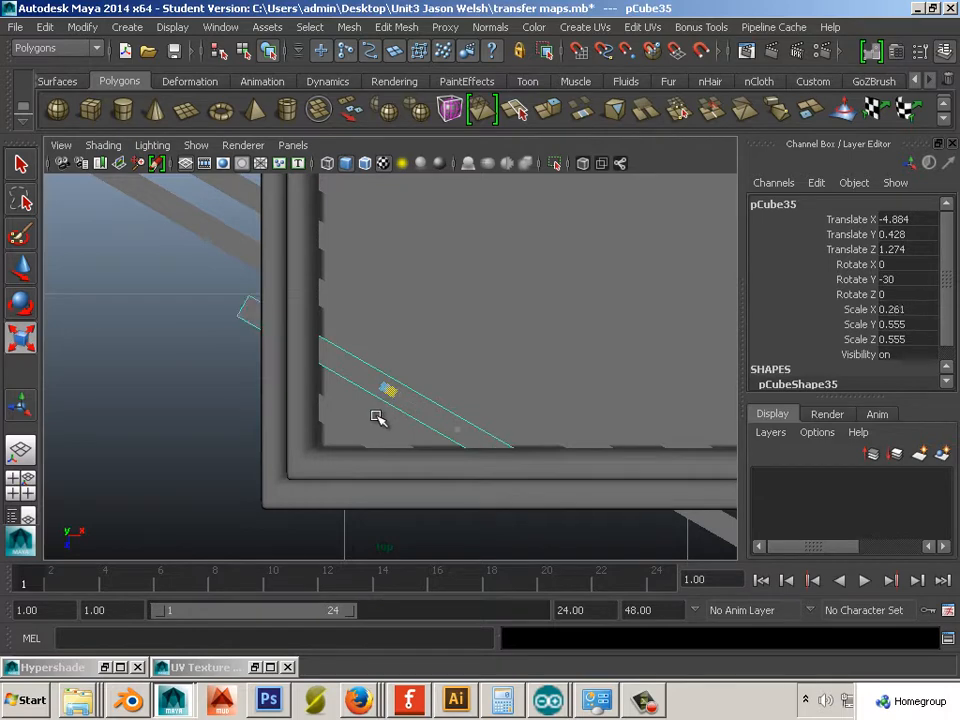
key(w)
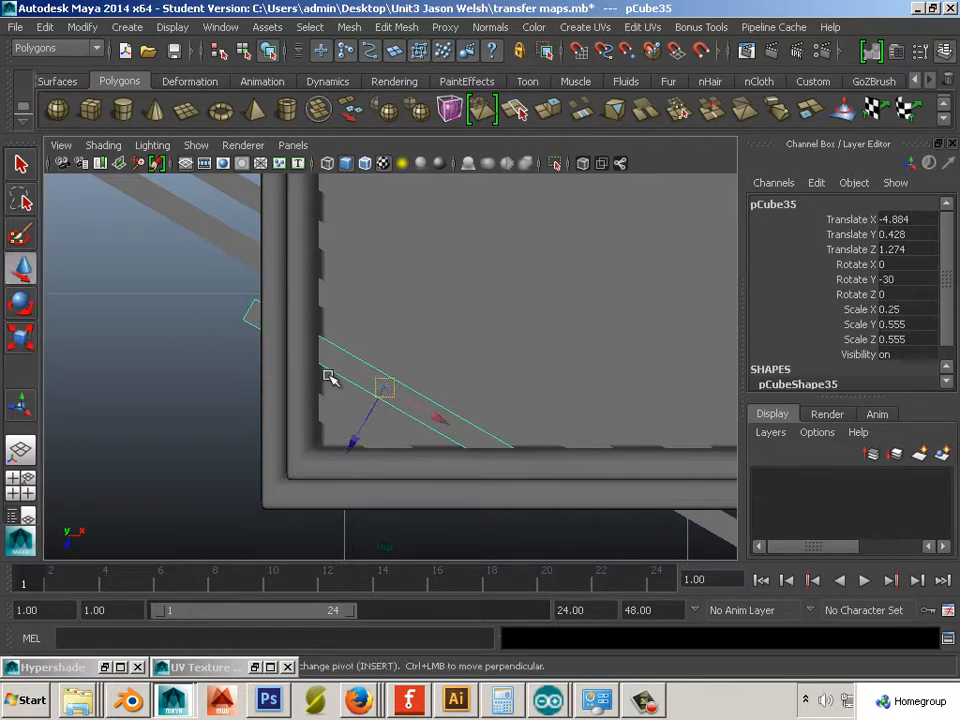
drag(424, 412, 444, 431)
- Reselect the two shortened bars together to check how they fit in the panel corner
click(103, 145)
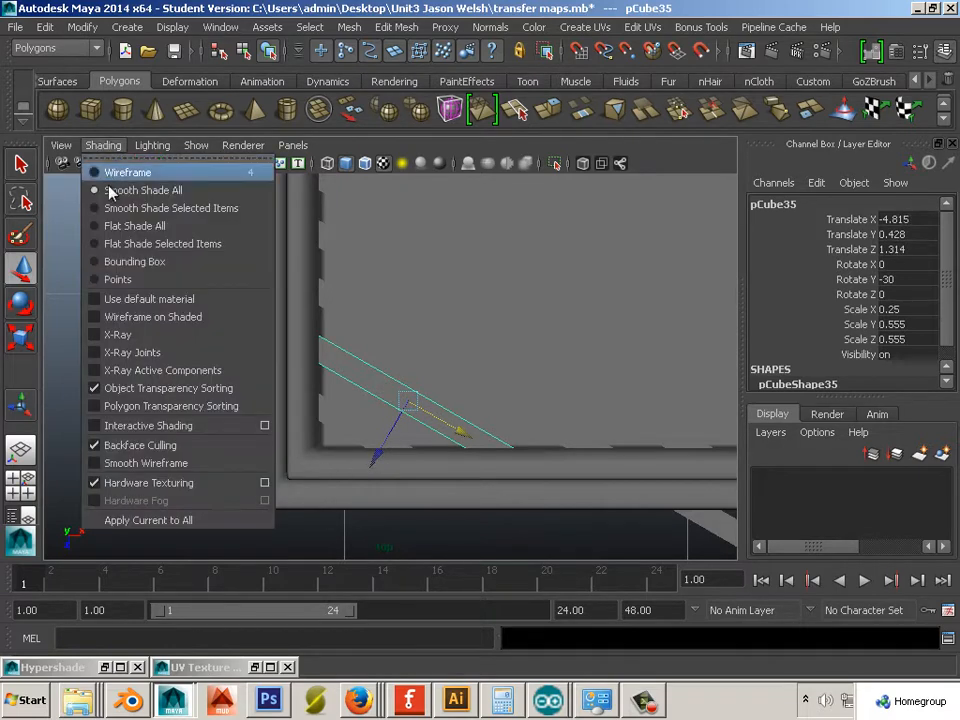
click(282, 511)
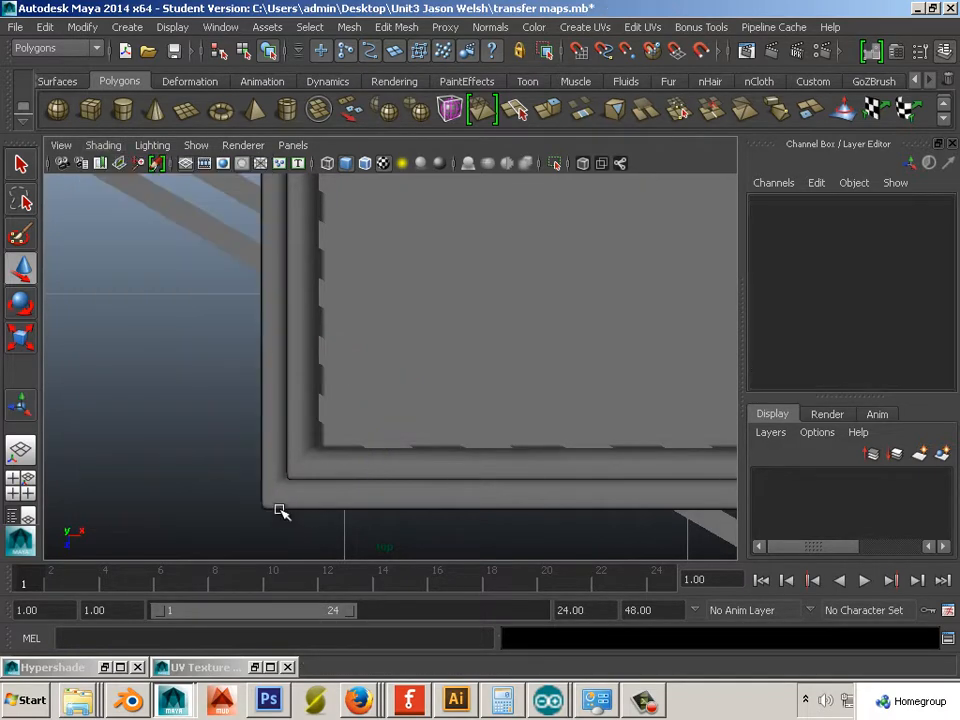
click(347, 393)
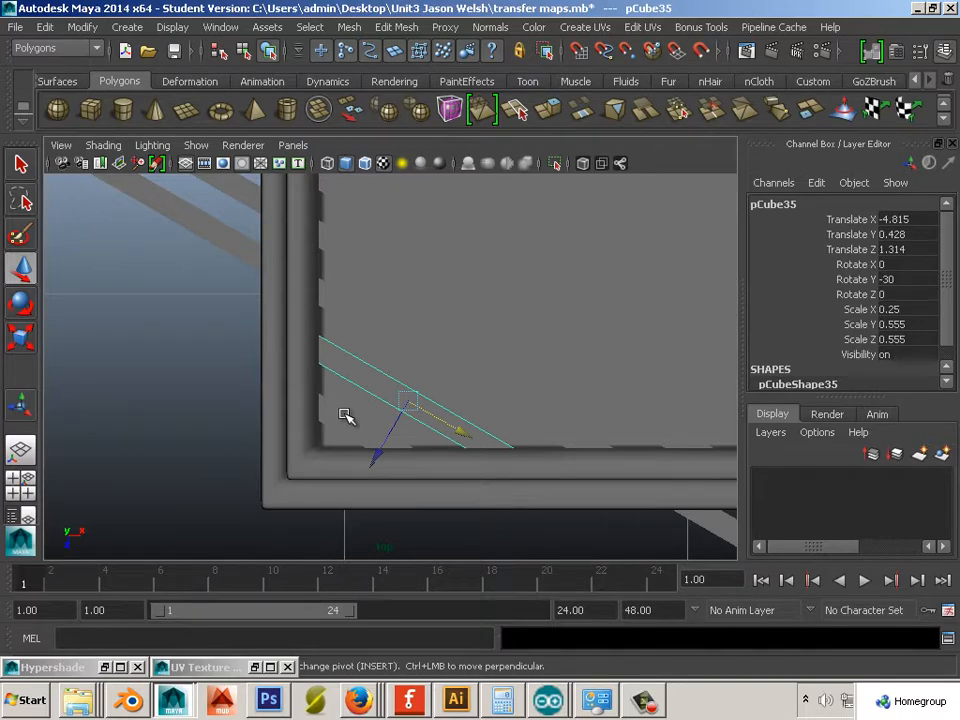
key(shift+d)
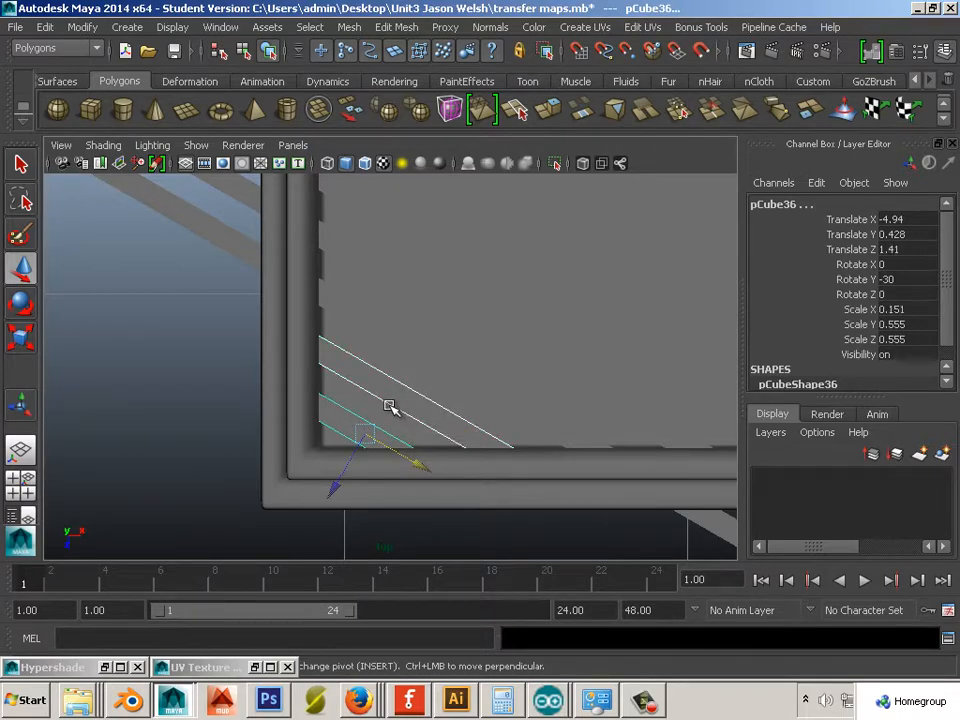
- In the perspective view, shorten the third bar from the corner to an X scale of 0.338 and slide it to about X -4.66 and Z 1.235
scroll(390, 407, down, 4)
alt+drag(362, 404, 497, 404)
click(477, 381)
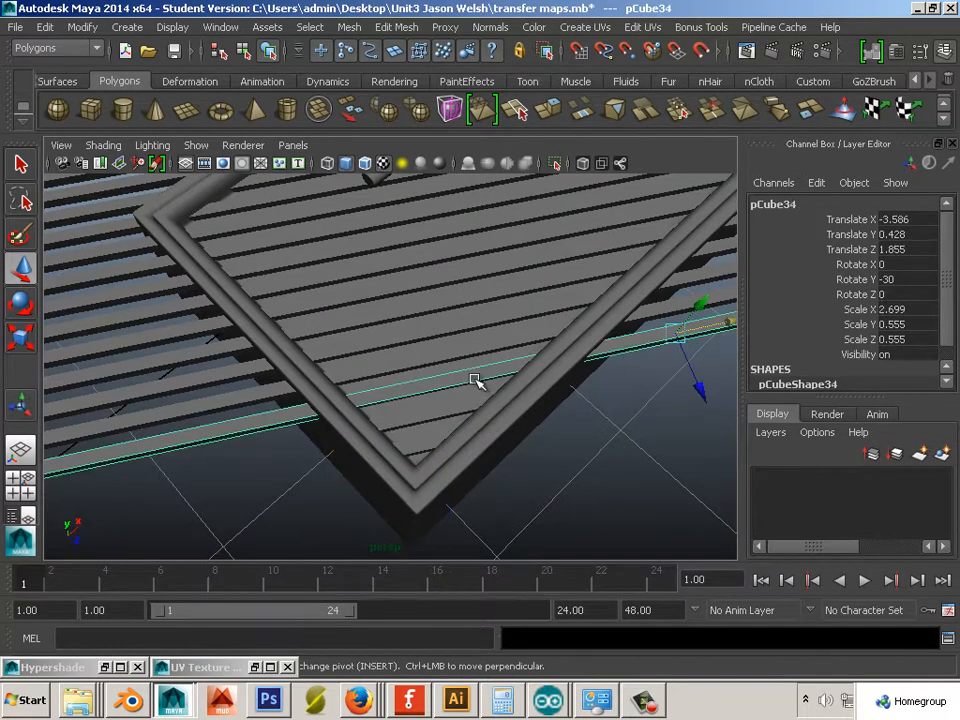
drag(724, 320, 437, 383)
key(r)
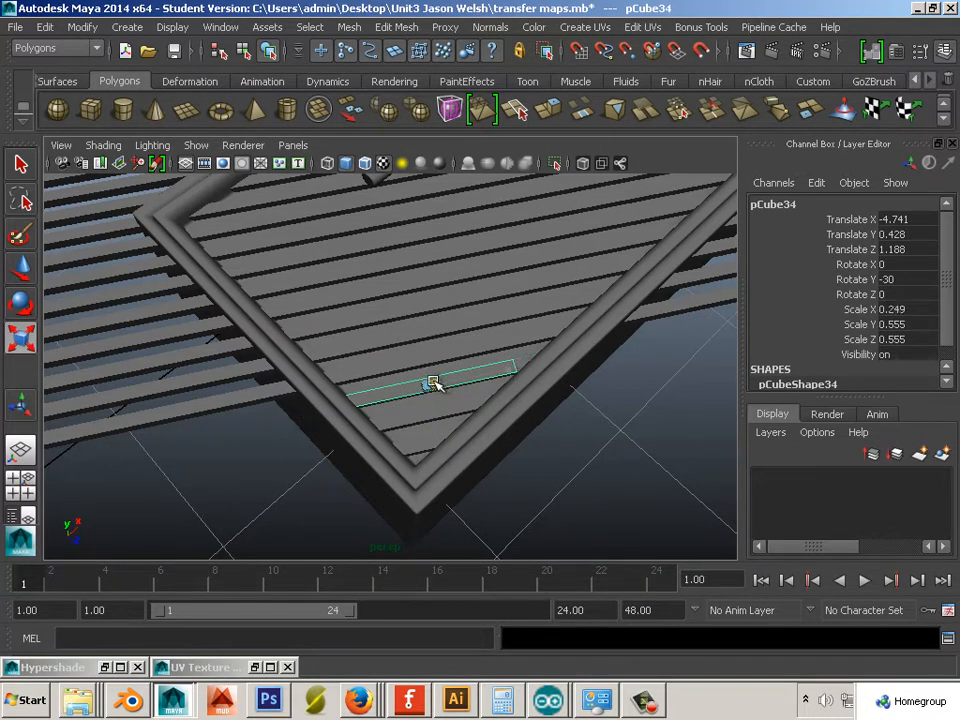
key(w)
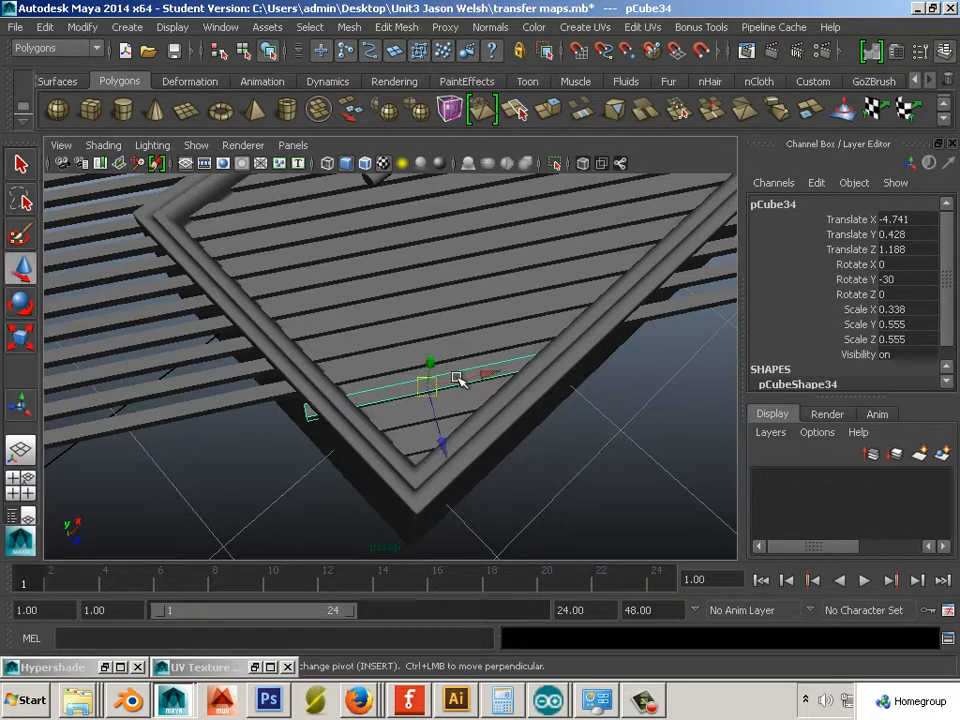
drag(454, 381, 505, 370)
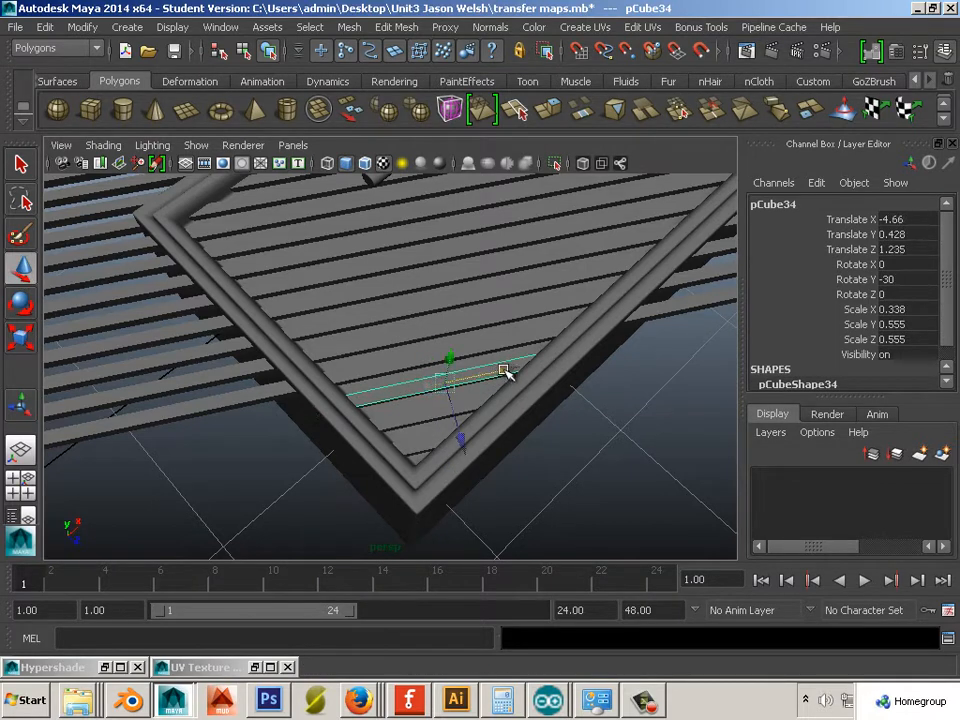
- Slide the fourth bar from the corner along its length to about X -4.535 and Z 1.138, and reverse its normals
click(527, 357)
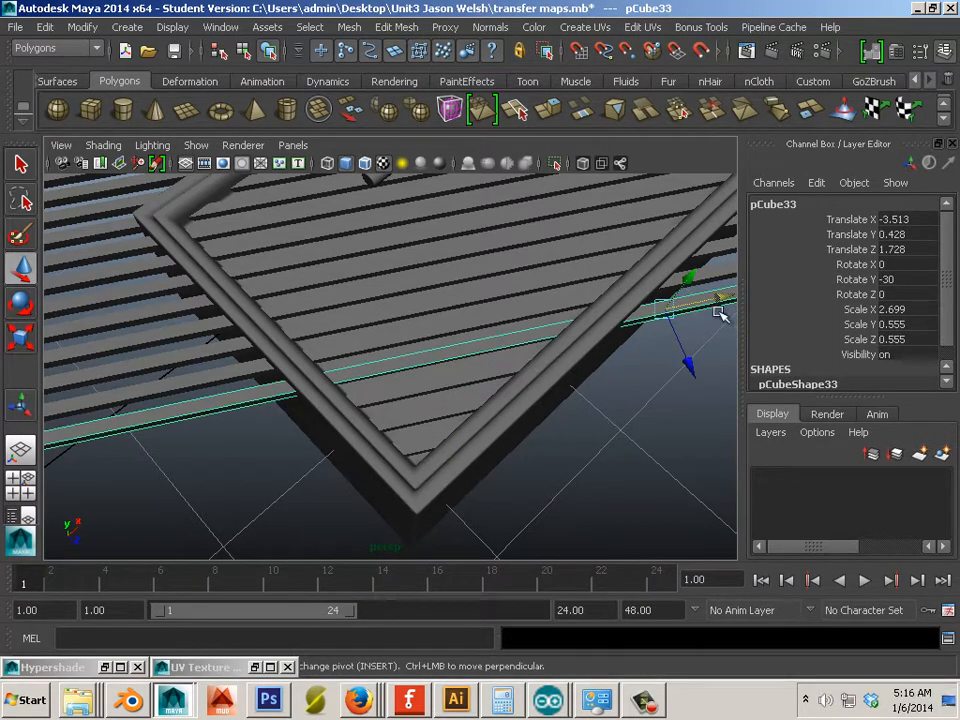
drag(724, 300, 535, 298)
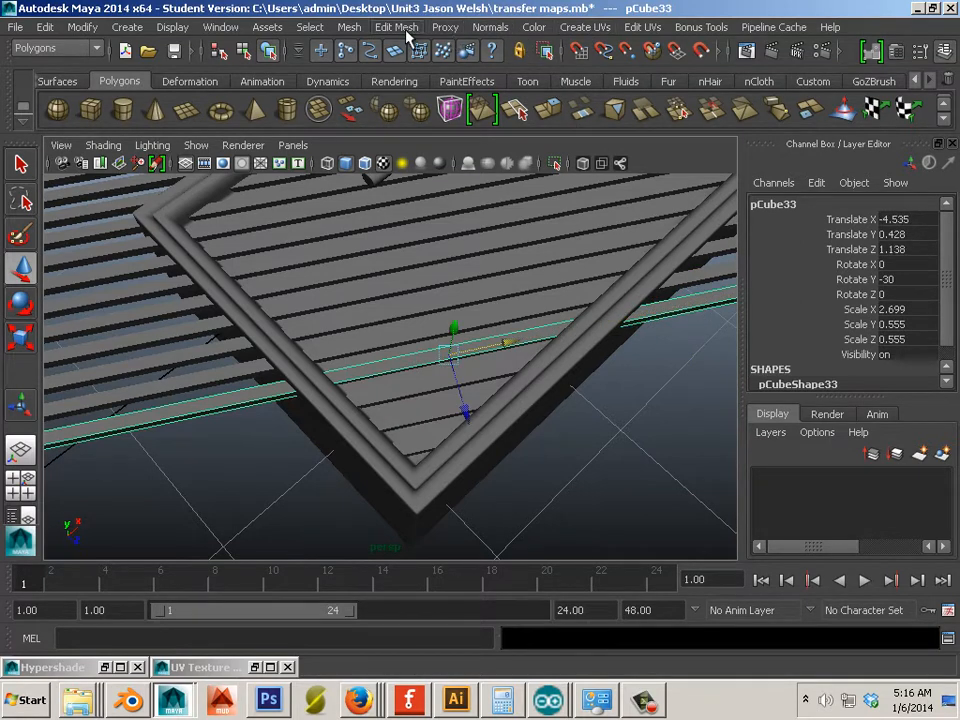
click(588, 27)
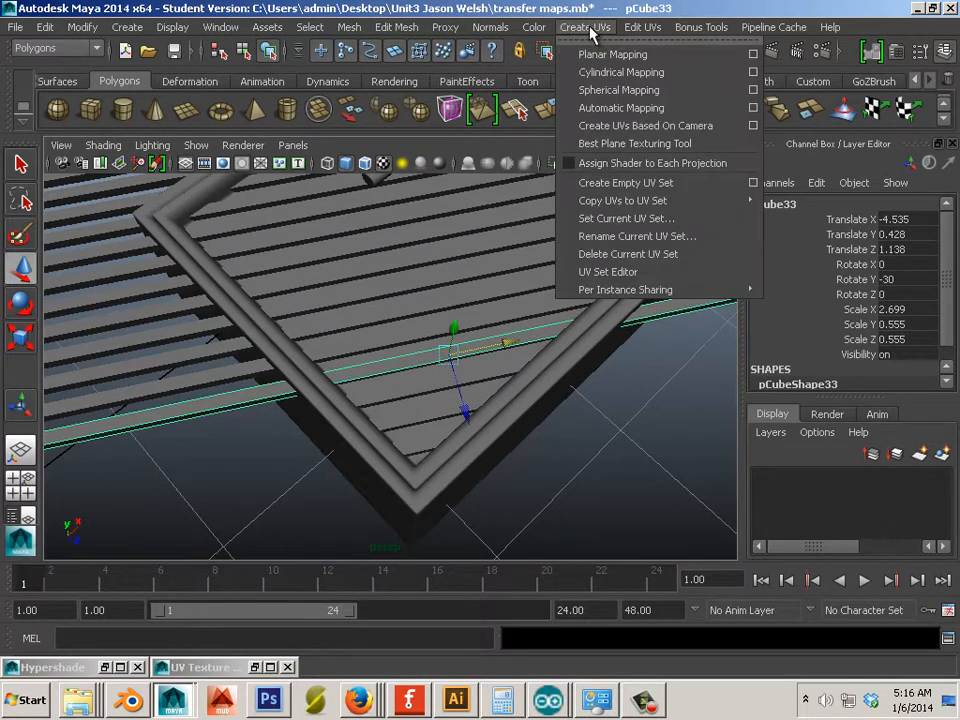
mouse_move(485, 28)
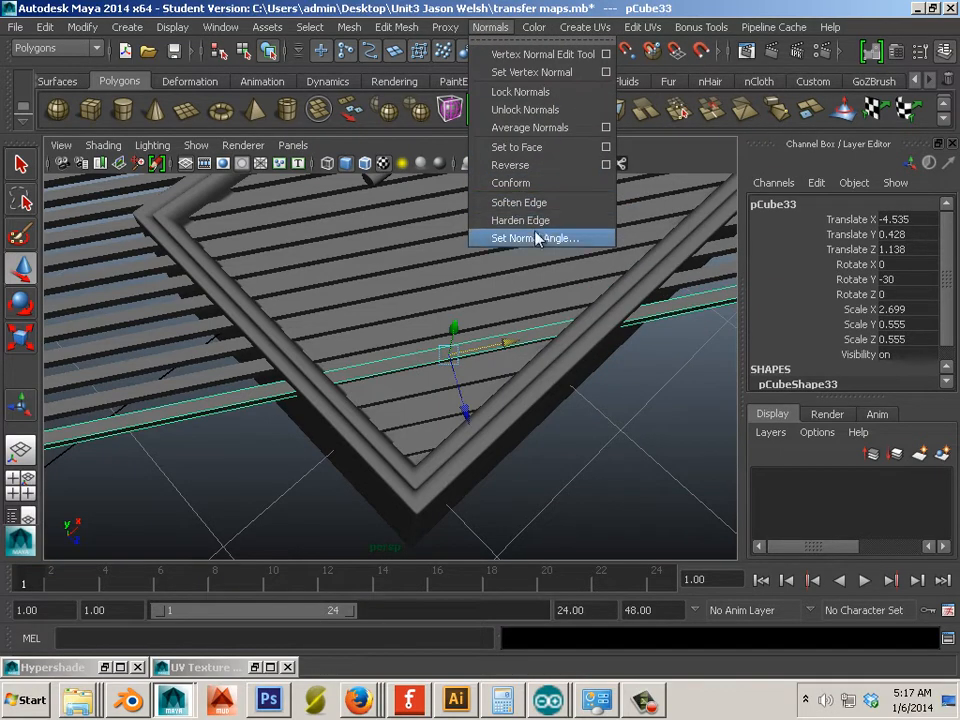
click(516, 164)
click(600, 452)
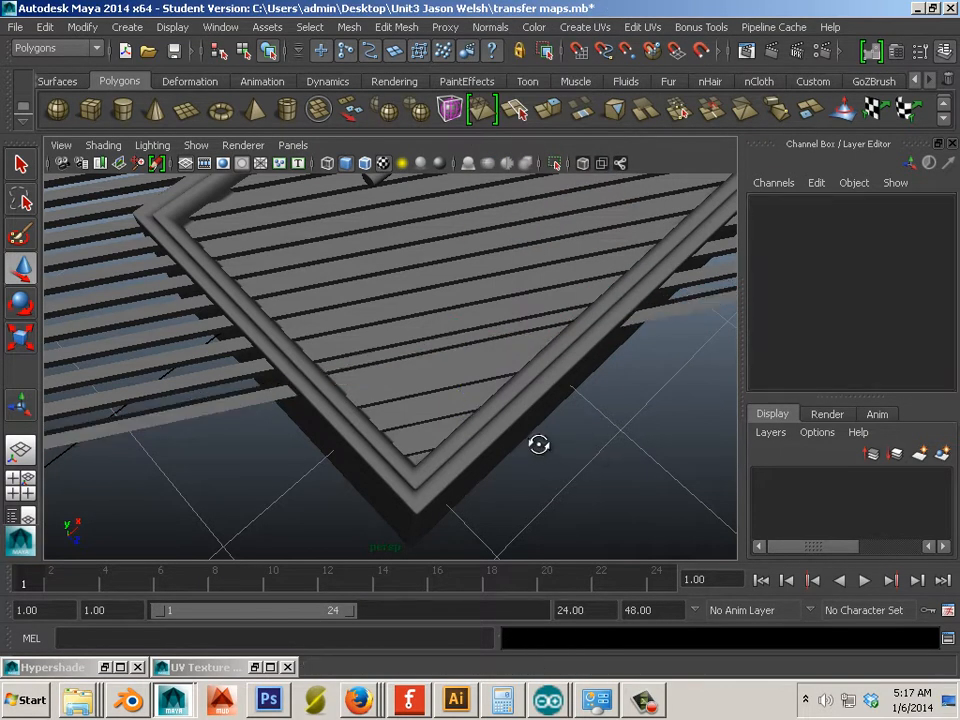
- Select the fourth bar from the corner and reverse its normals again
alt+drag(538, 444, 572, 364)
click(310, 402)
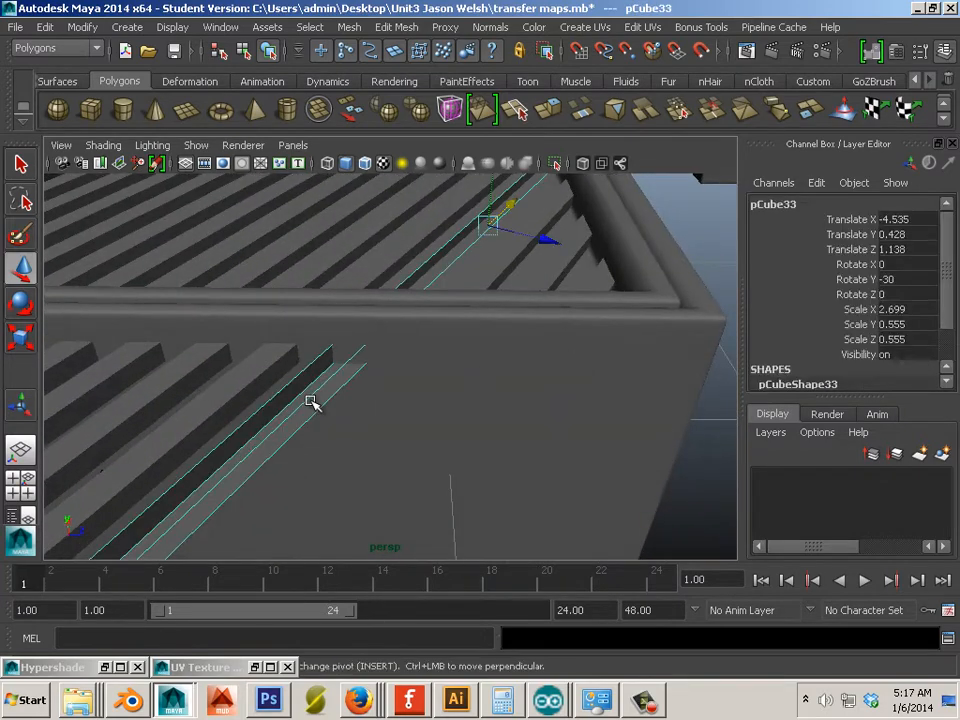
click(232, 390)
click(285, 416)
click(396, 27)
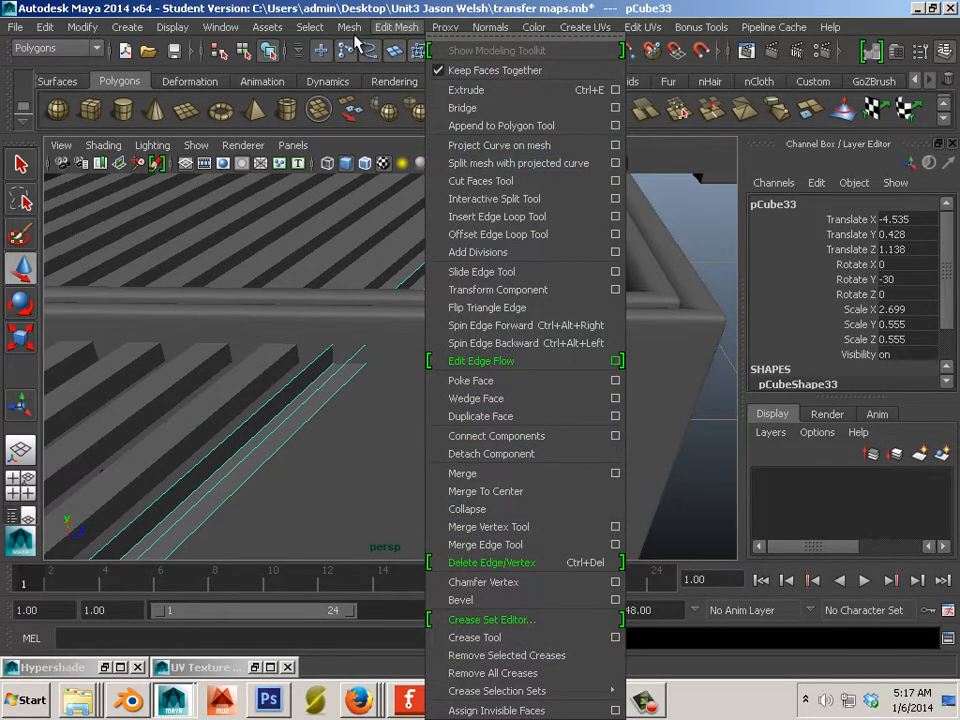
mouse_move(498, 30)
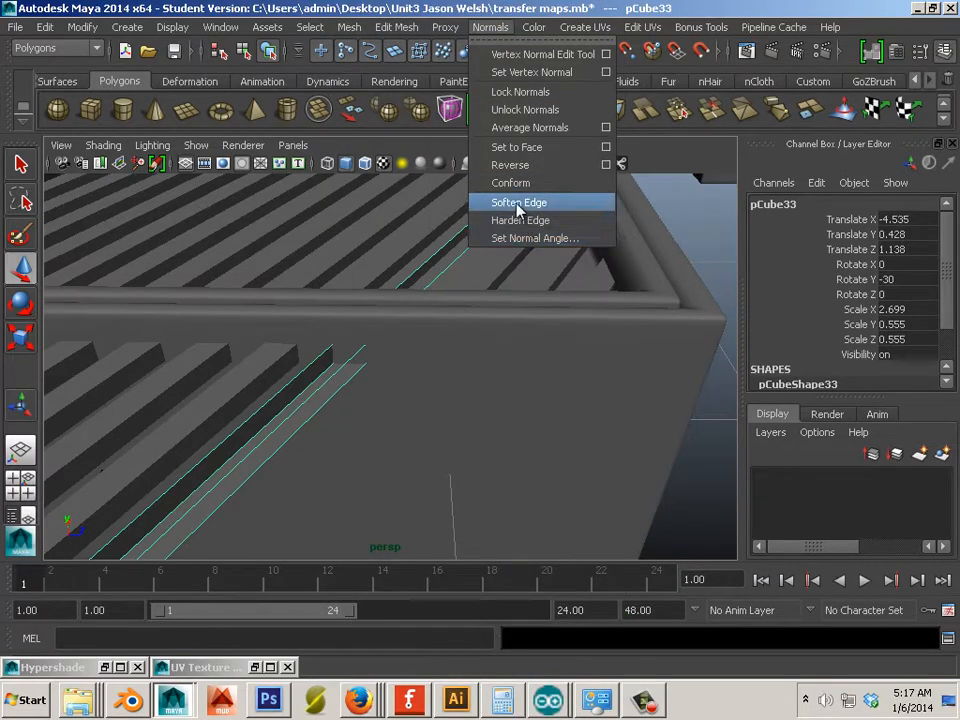
click(505, 165)
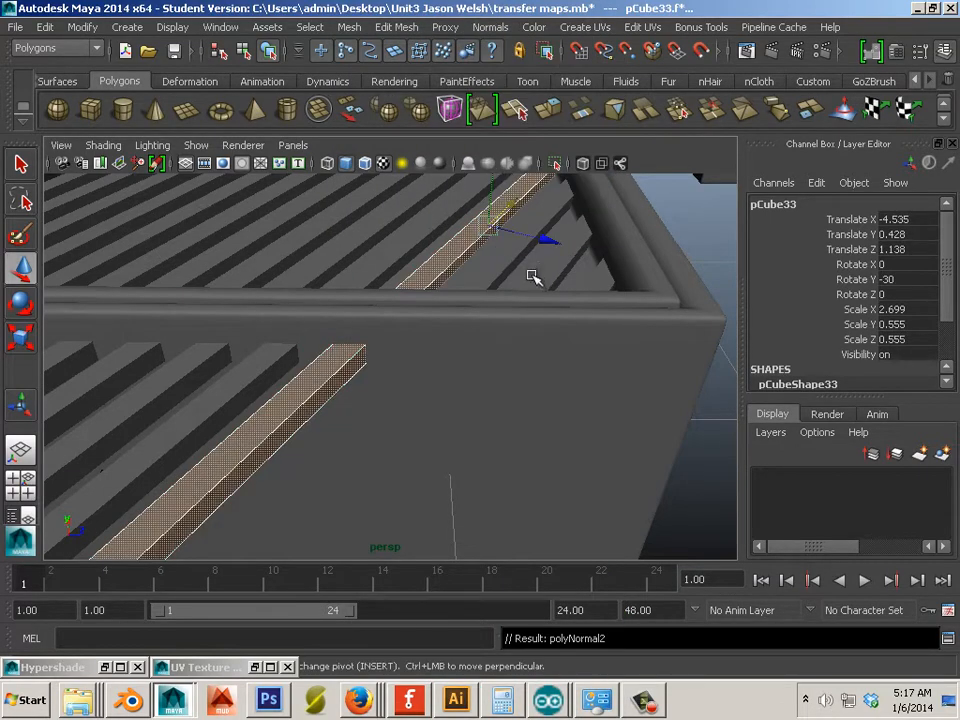
- Shorten the fourth bar from the corner along its length so its ends fit inside the panel frame
alt+drag(531, 274, 445, 395)
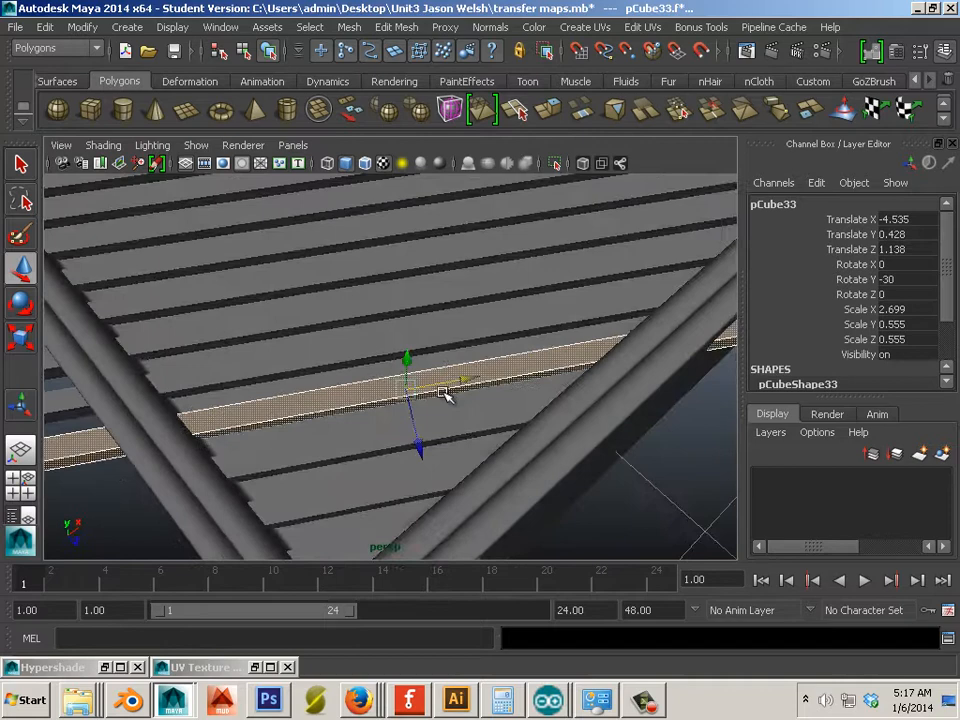
click(22, 337)
drag(326, 404, 372, 396)
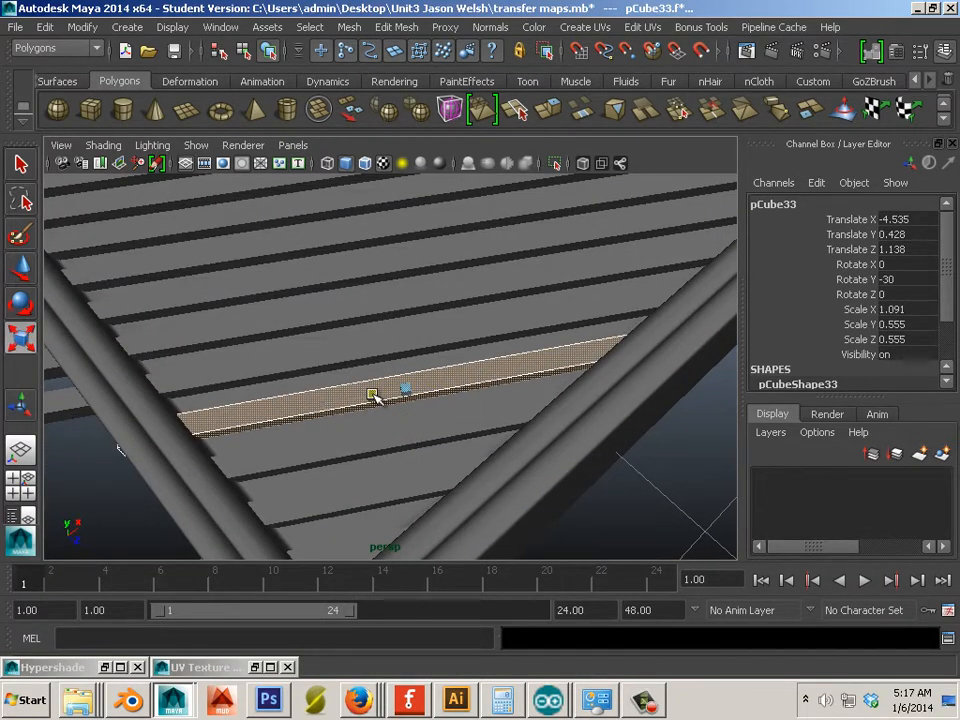
key(ctrl+z)
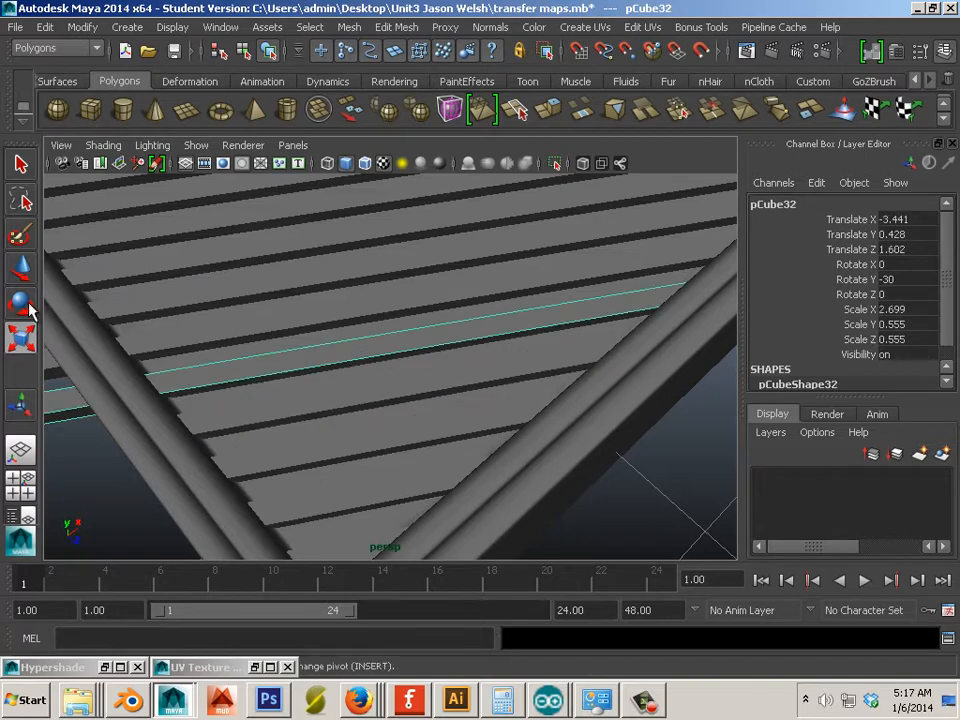
- Shorten the fifth bar from the corner to an X scale of 0.532 and slide it to about X -4.344 and Z 1.08
click(23, 270)
alt+middle_drag(452, 423, 291, 451)
alt+right_drag(640, 364, 585, 364)
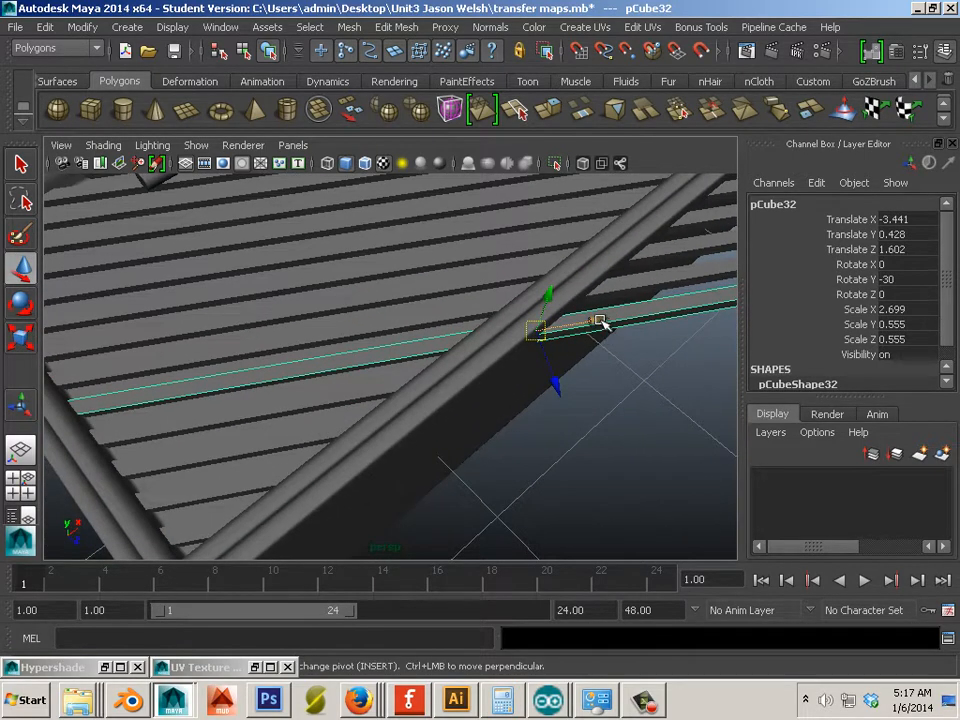
drag(604, 325, 245, 352)
alt+drag(214, 424, 303, 414)
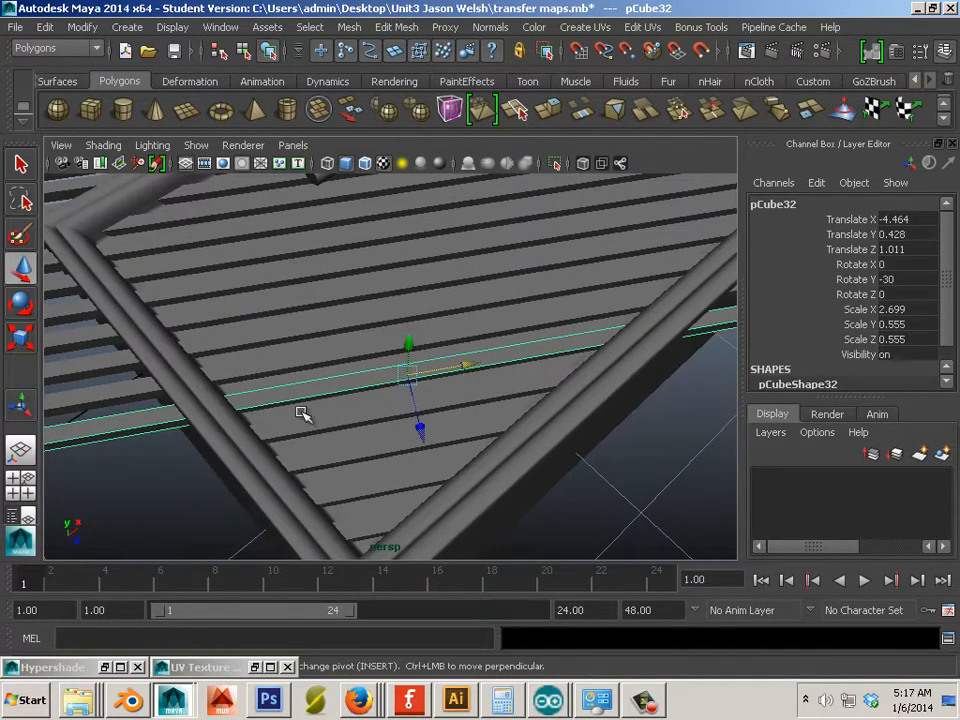
click(20, 341)
mouse_move(489, 362)
mouse_down()
mouse_move(410, 372)
mouse_move(501, 367)
mouse_up()
click(20, 267)
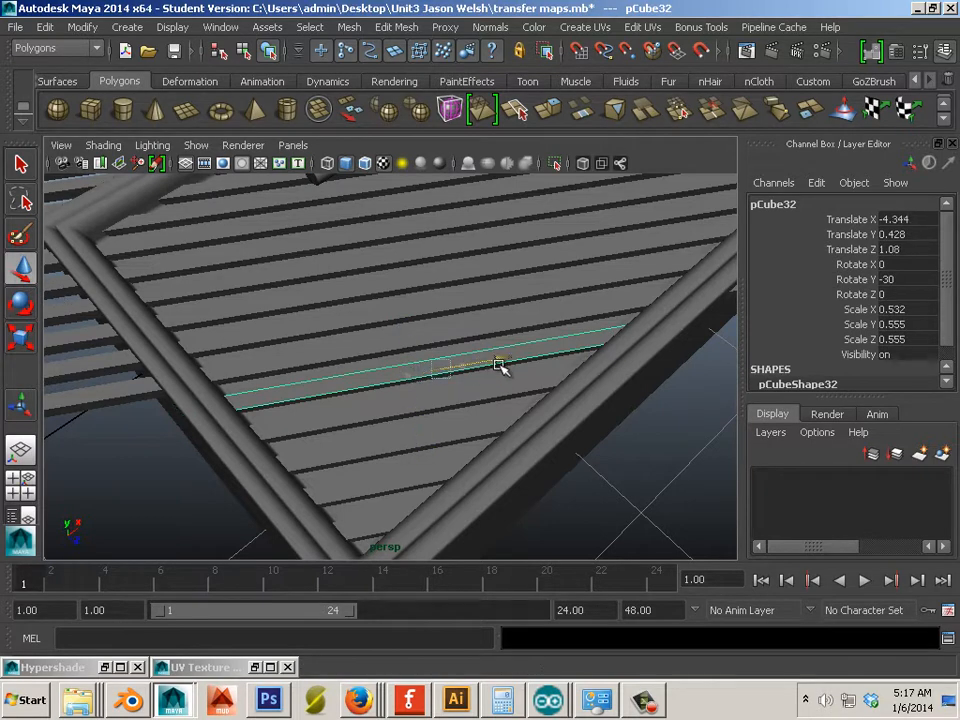
- Slide the sixth bar from the corner along its length into the panel and scale it to fit the frame
click(501, 332)
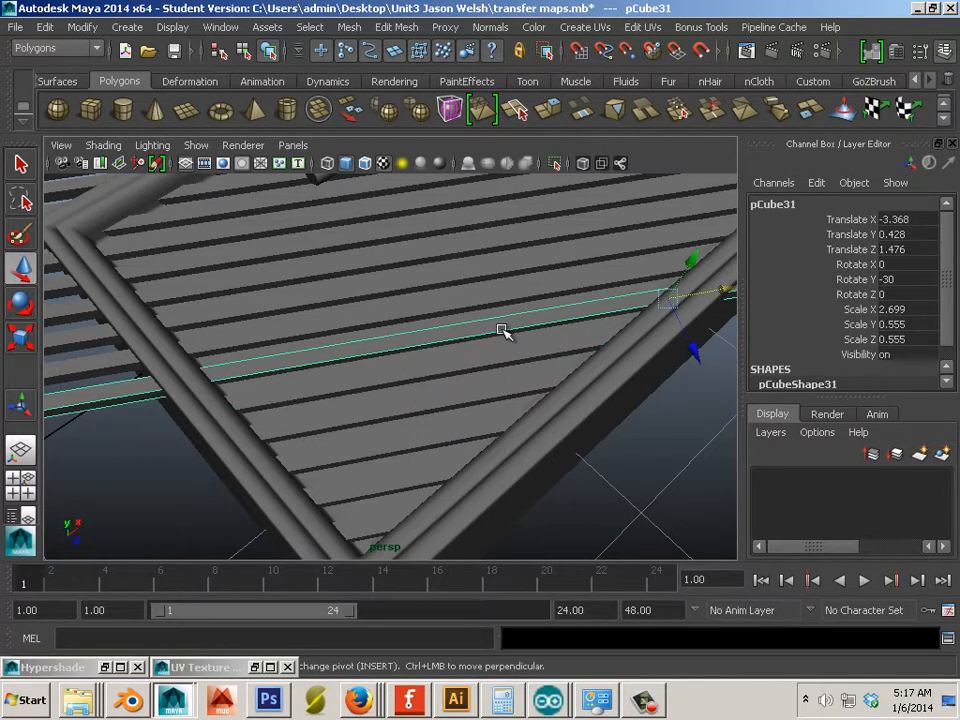
drag(727, 293, 477, 330)
drag(460, 335, 541, 327)
key(r)
key(w)
key(r)
alt+drag(555, 450, 598, 494)
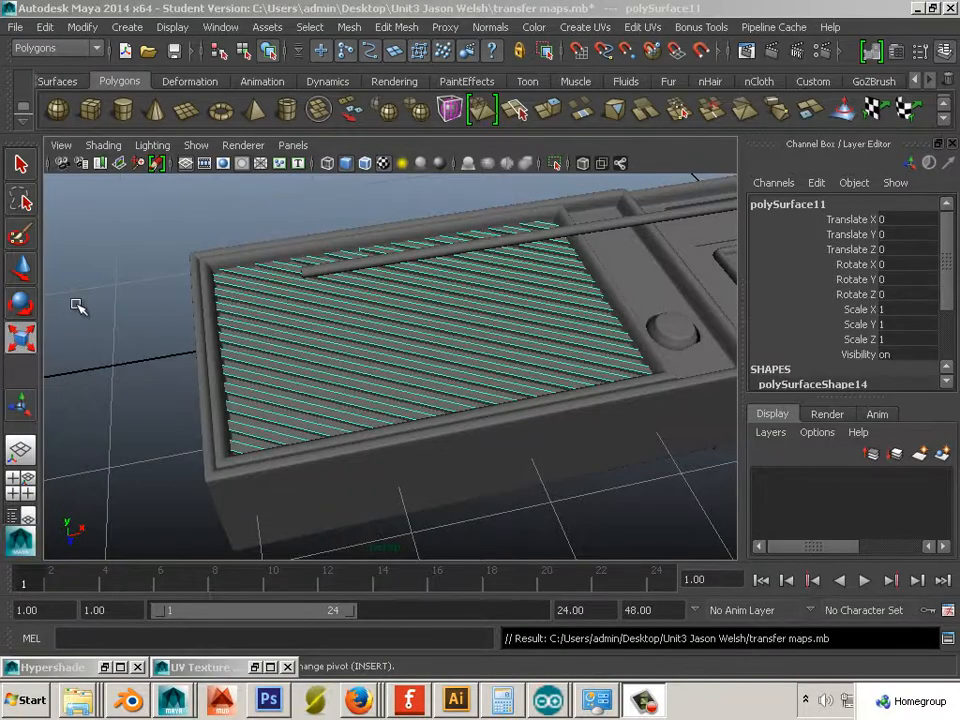
- Center the pivot of the combined diagonal bars mesh
click(21, 268)
alt+drag(146, 360, 184, 321)
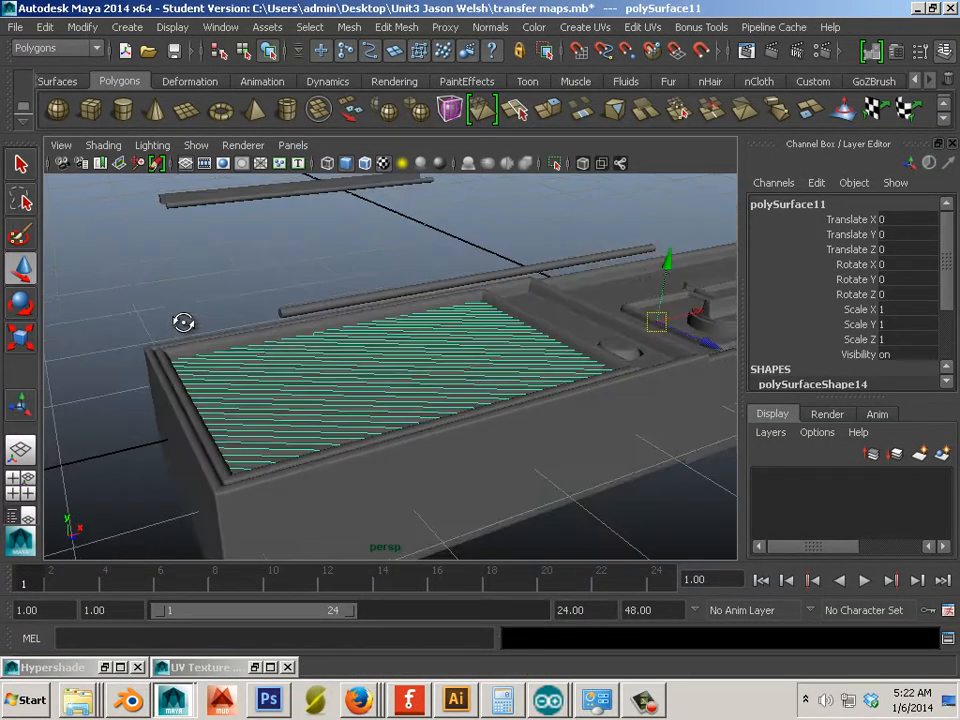
click(121, 28)
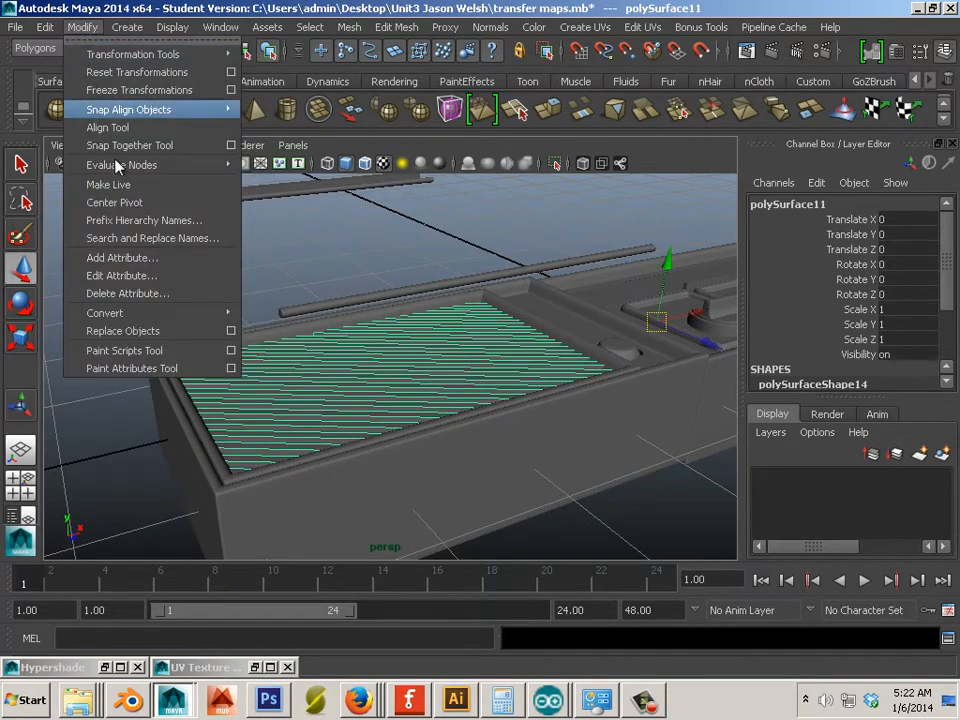
click(125, 200)
- Duplicate the combined diagonal bars and raise the copy above the panel to a Translate Y of 0.366
alt+drag(195, 303, 281, 410)
key(ctrl+d)
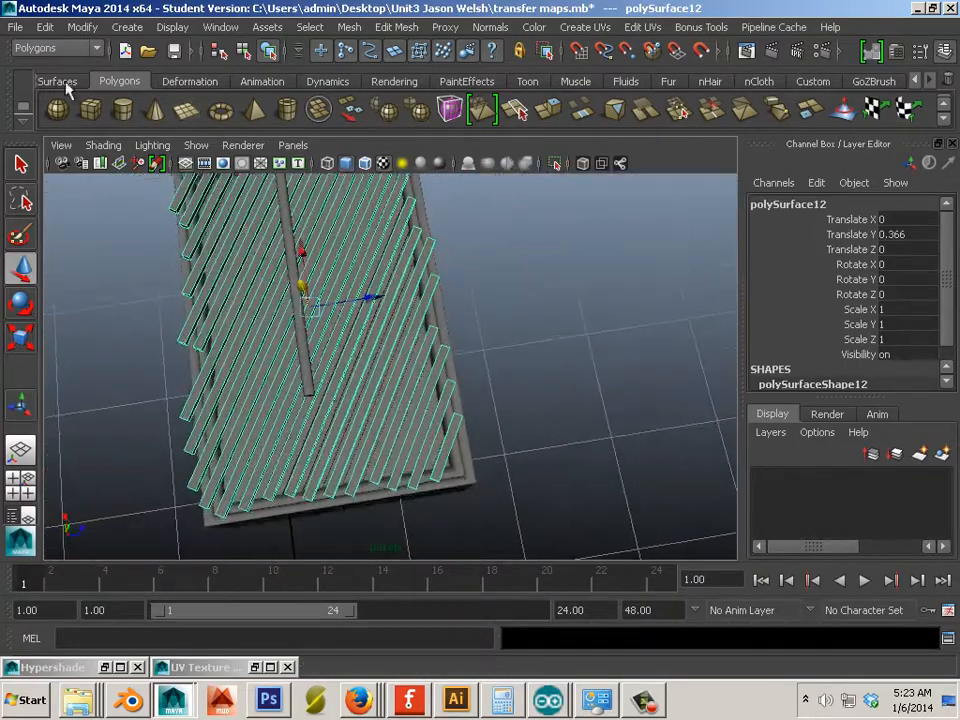
alt+drag(364, 280, 216, 238)
alt+middle_drag(301, 273, 195, 308)
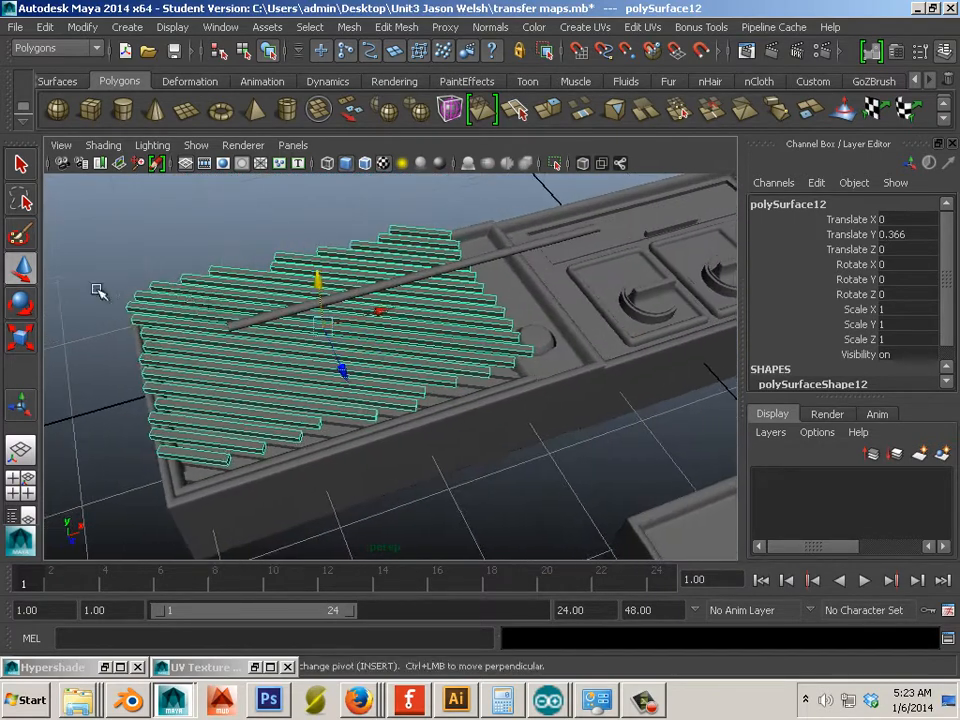
click(19, 339)
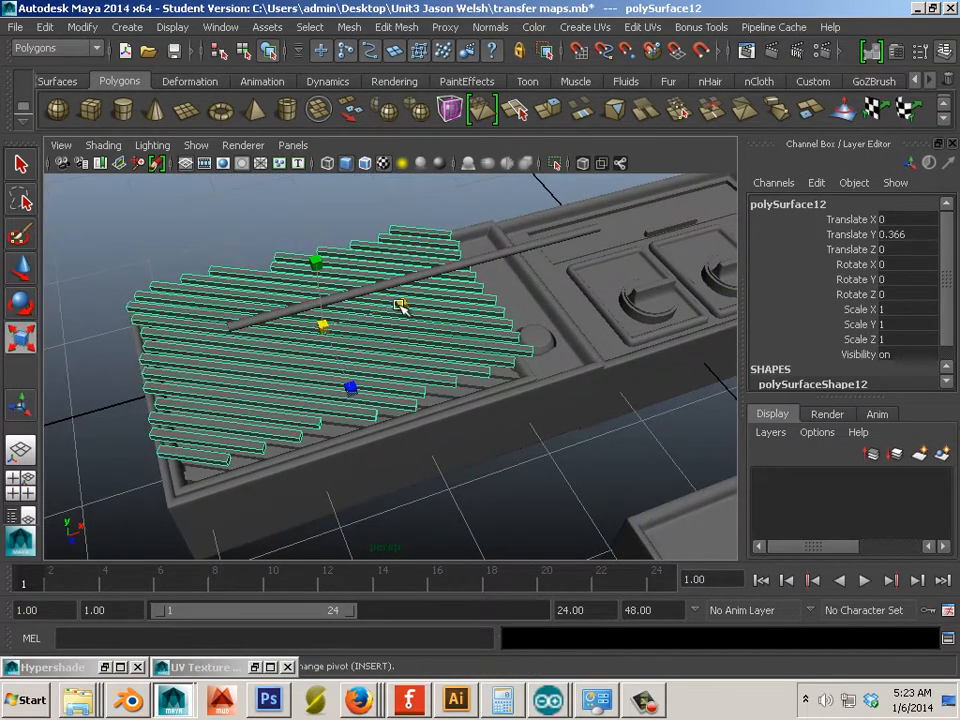
drag(400, 304, 370, 311)
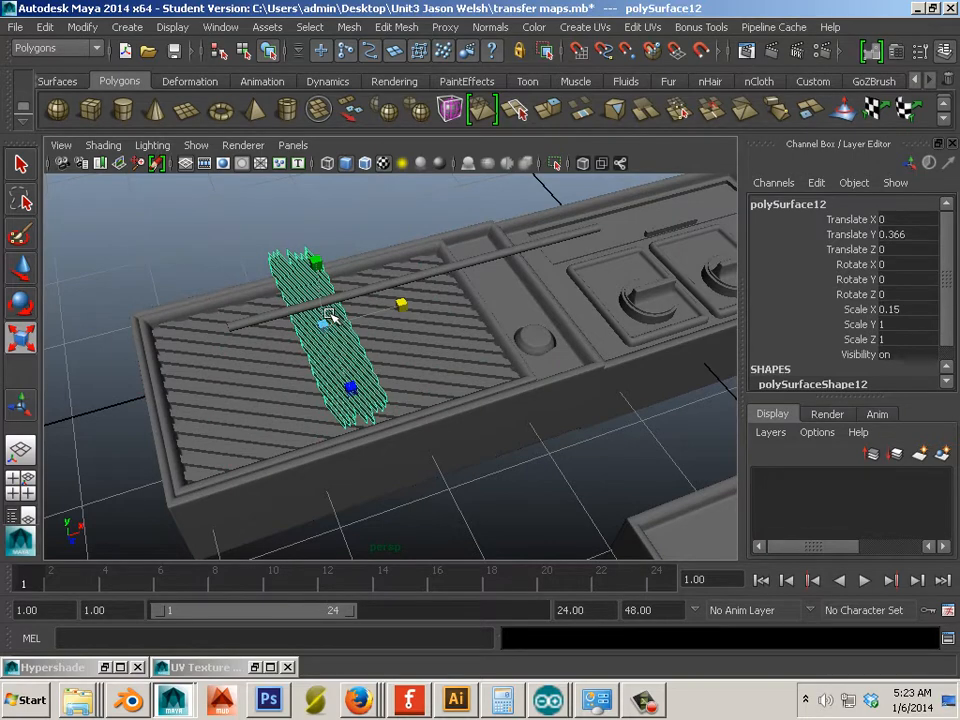
key(ctrl+z)
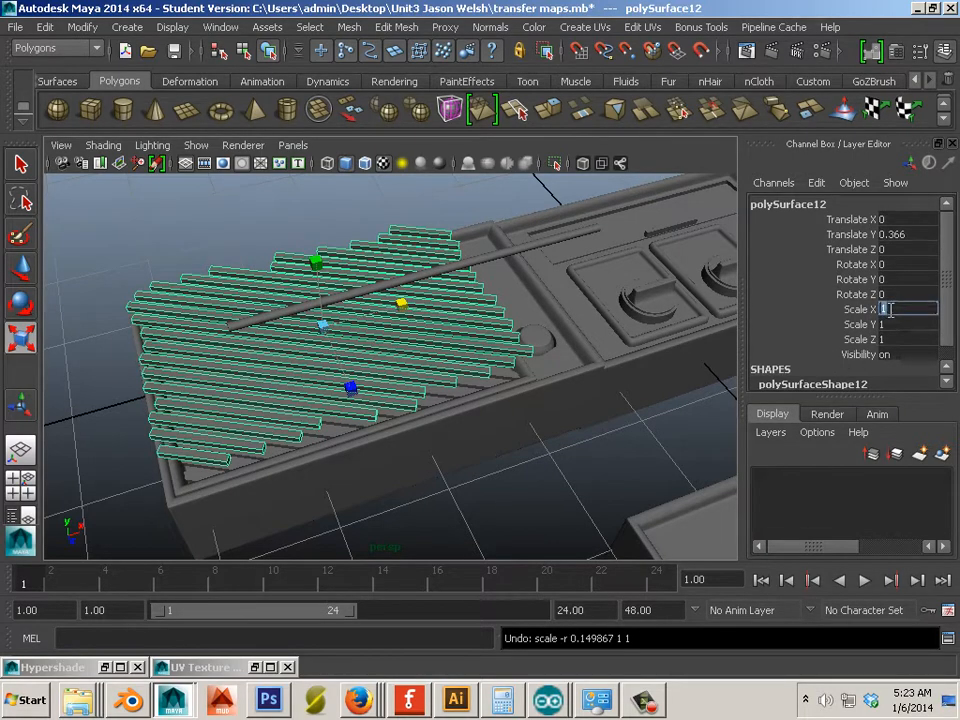
- Mirror the raised copy of the bars by setting its Scale X to -1
click(886, 310)
text(-1)
key(Return)
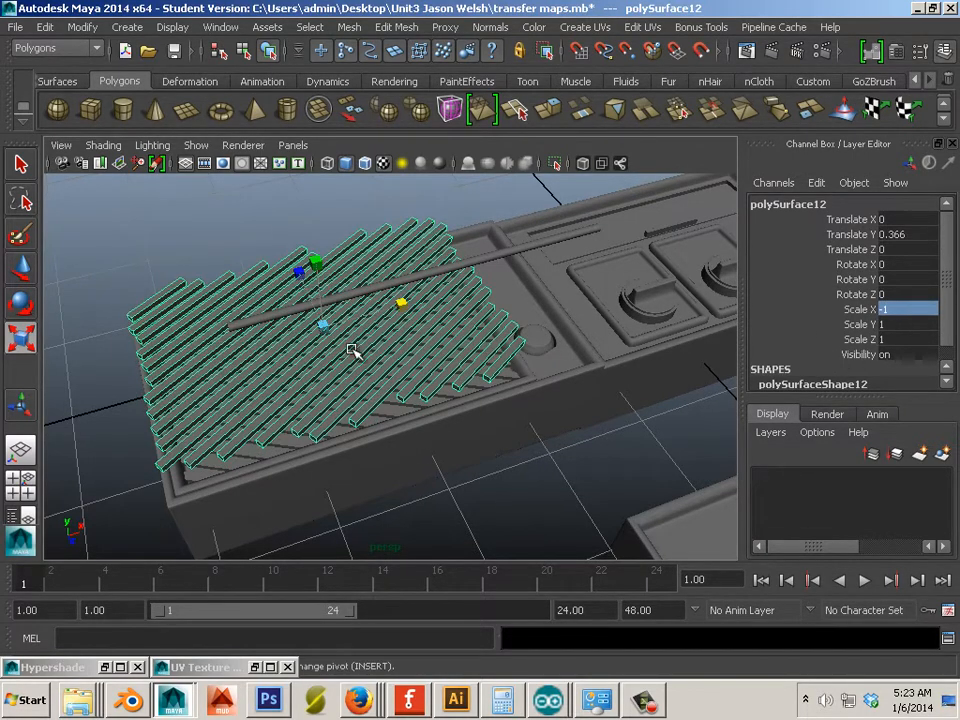
- In face mode, select the end faces of the first mirrored bars along the long panel edge, starting near the round button
alt+drag(354, 354, 572, 526)
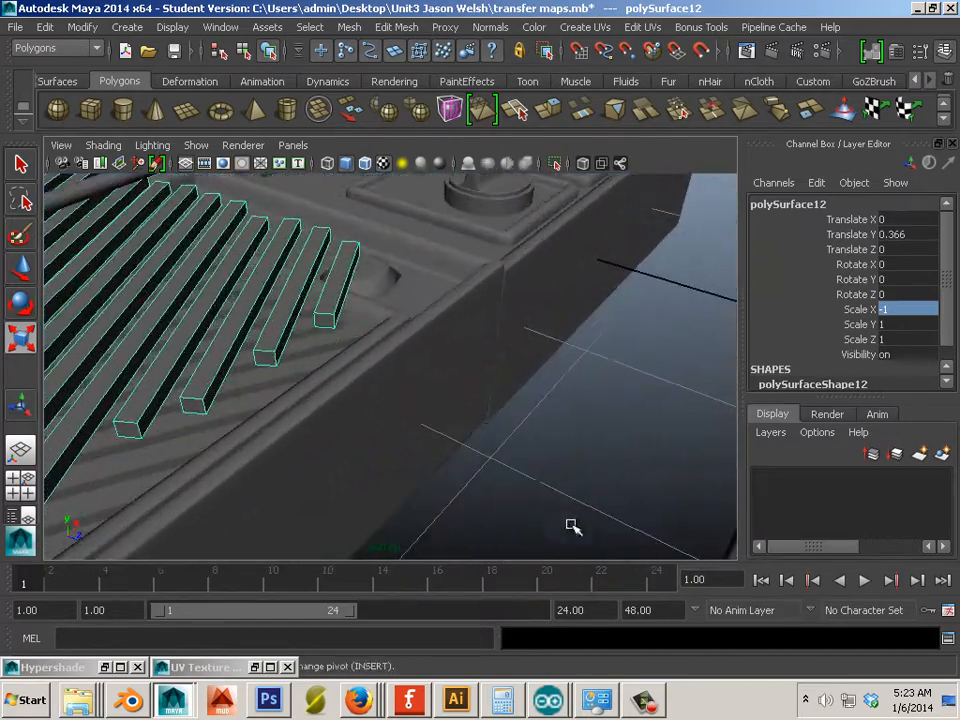
right_drag(325, 318, 332, 354)
click(322, 320)
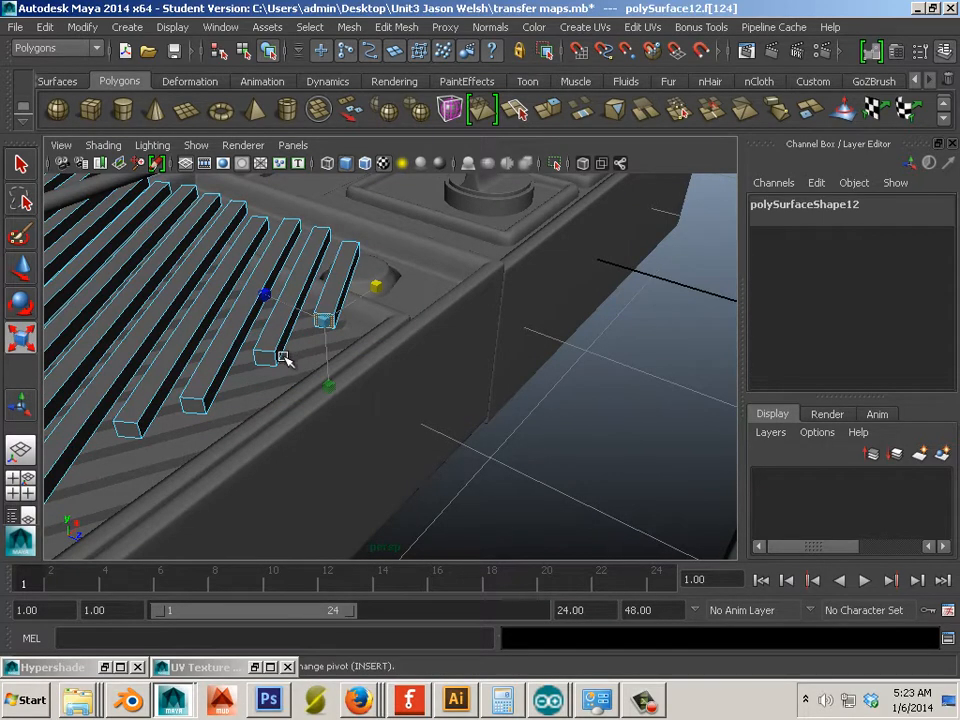
click(265, 357)
shift+click(197, 404)
alt+middle_drag(134, 421, 254, 327)
shift+click(129, 439)
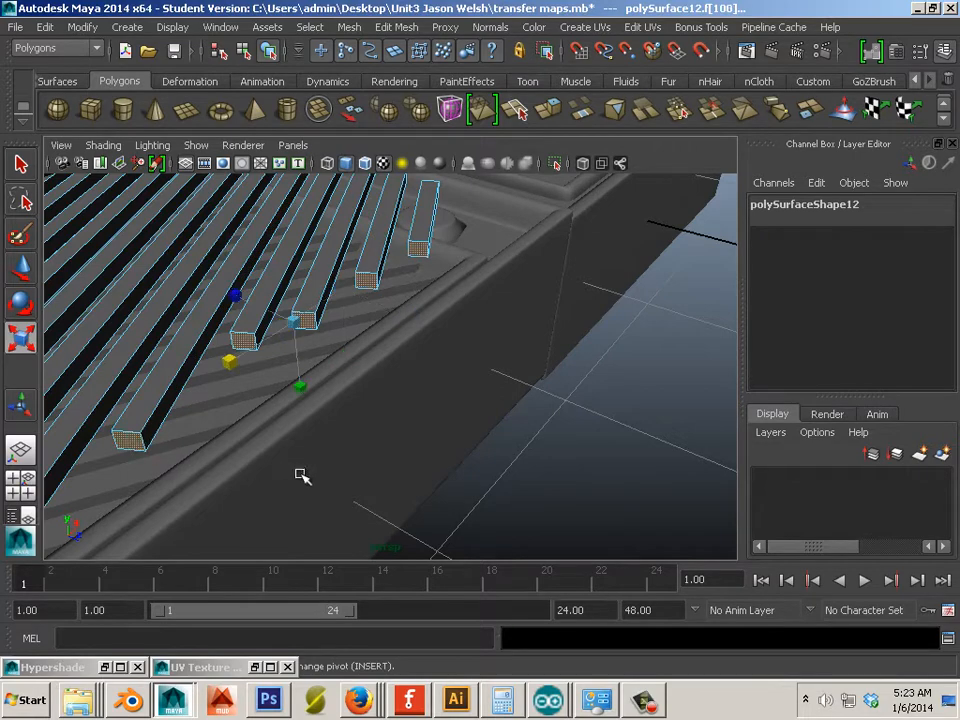
- Add the end faces of the remaining bars along that long edge and around the outer corner to the selection
alt+drag(300, 476, 373, 345)
shift+click(320, 351)
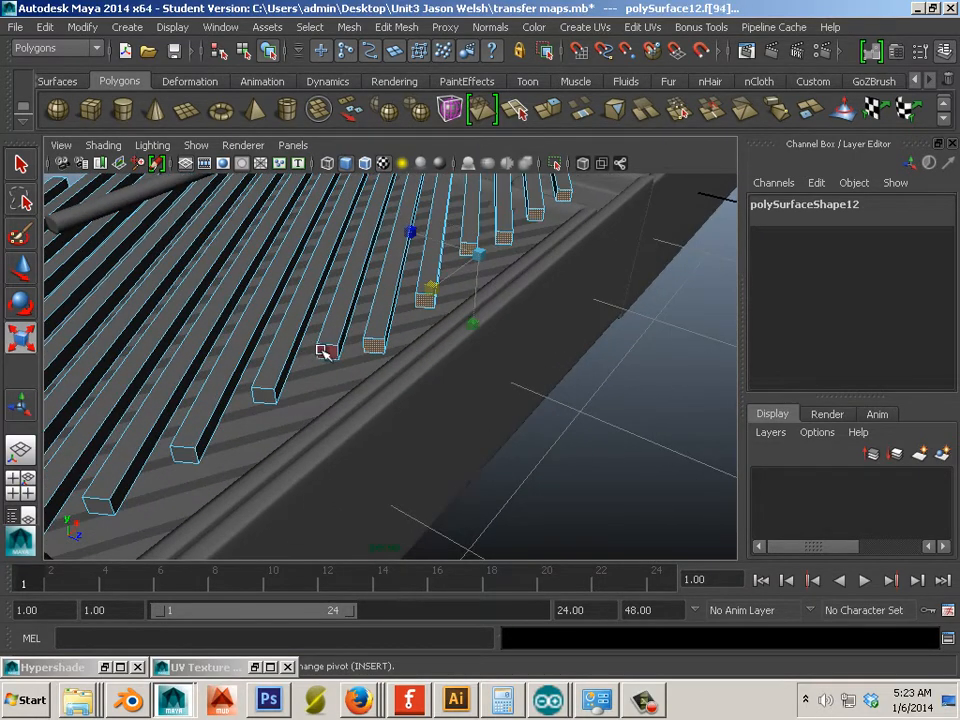
shift+click(320, 351)
shift+click(267, 395)
alt+middle_drag(178, 423, 338, 315)
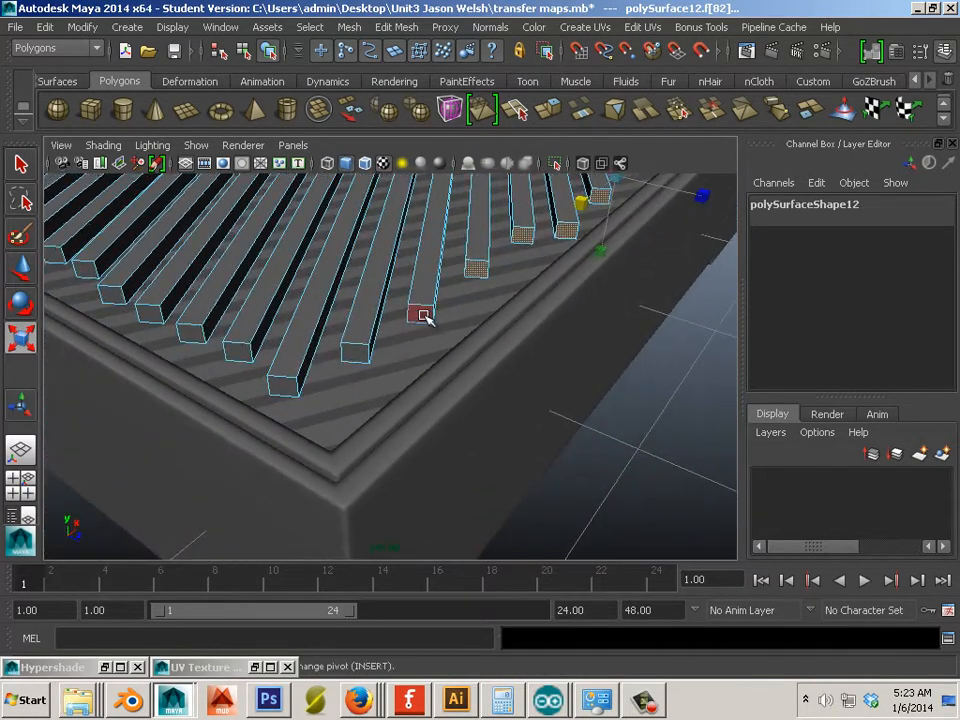
shift+click(422, 315)
shift+click(355, 351)
shift+click(283, 385)
shift+click(238, 351)
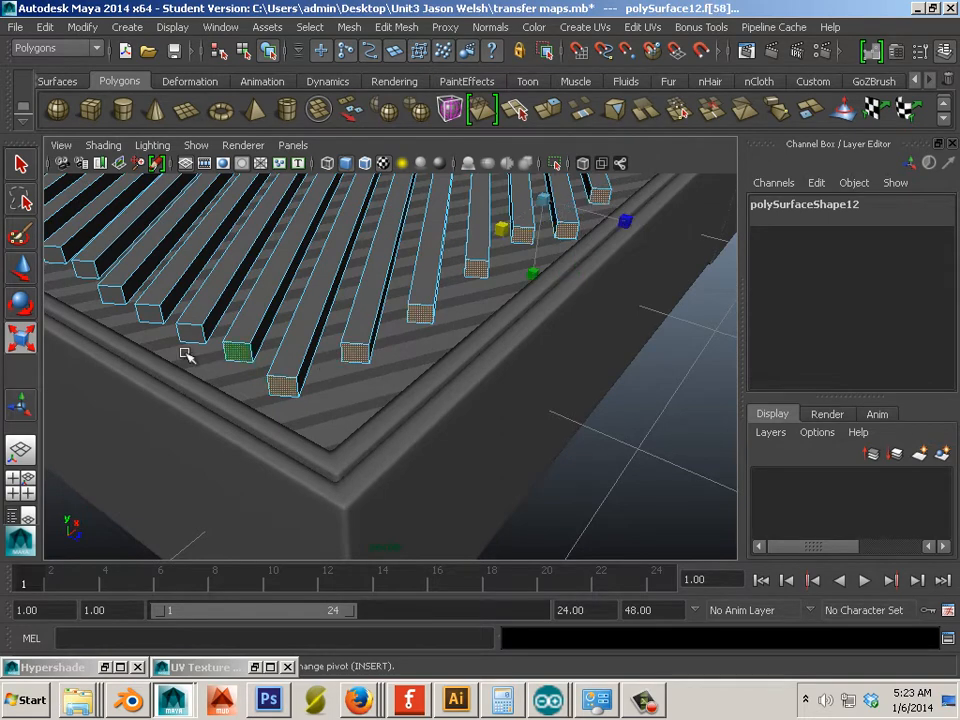
- Extend the face selection with the bar ends along the panel's short outer edge, up to the far corner
alt+middle_drag(110, 346, 270, 394)
shift+click(407, 397)
shift+click(358, 375)
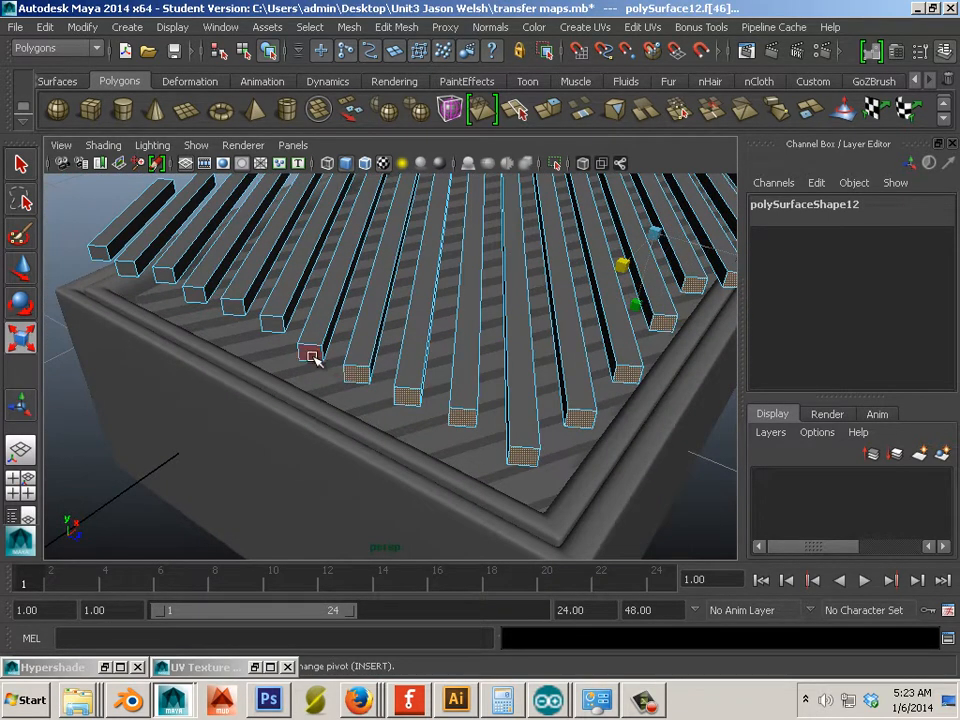
shift+click(313, 355)
shift+click(270, 323)
shift+click(232, 306)
shift+click(194, 292)
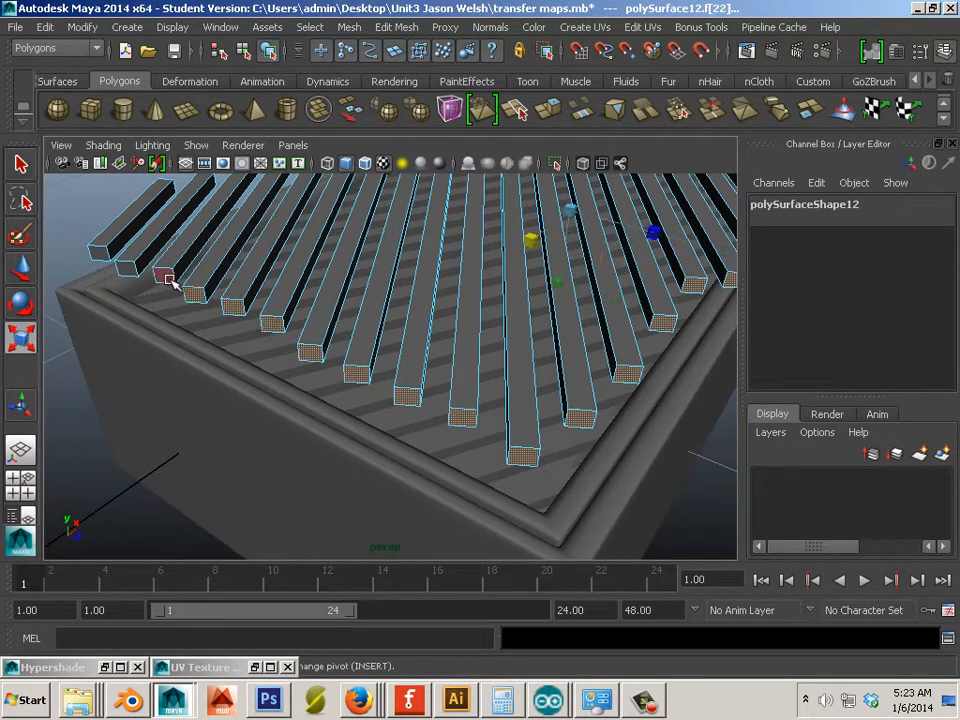
shift+click(165, 276)
shift+click(126, 267)
shift+click(103, 259)
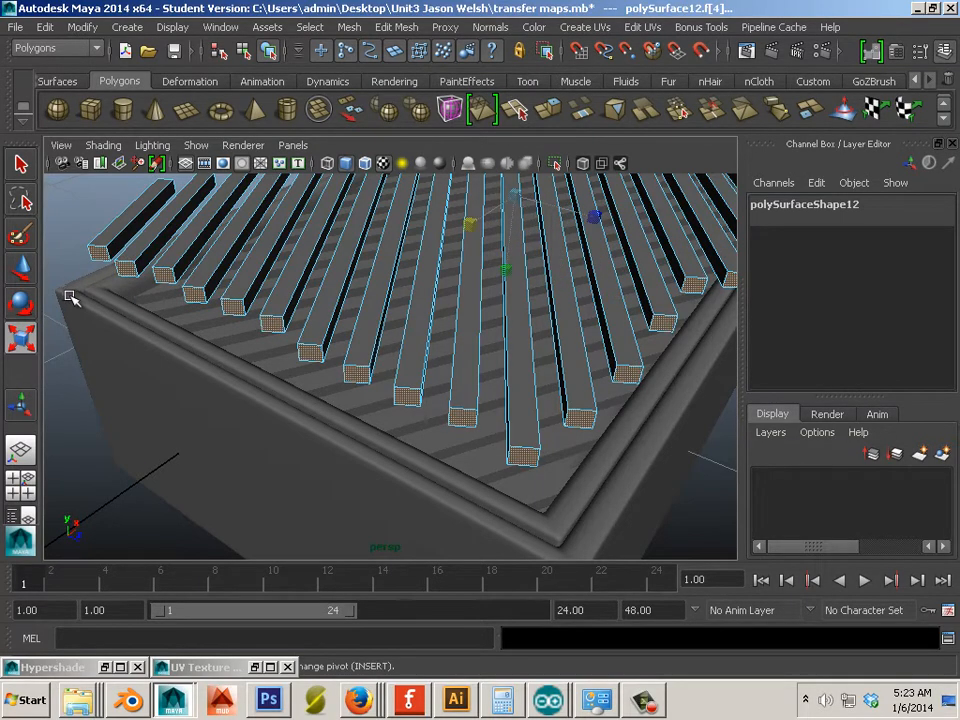
- Add the opposite end faces of the bars along the panel's other long edge to the selection
alt+drag(69, 296, 508, 463)
shift+click(552, 470)
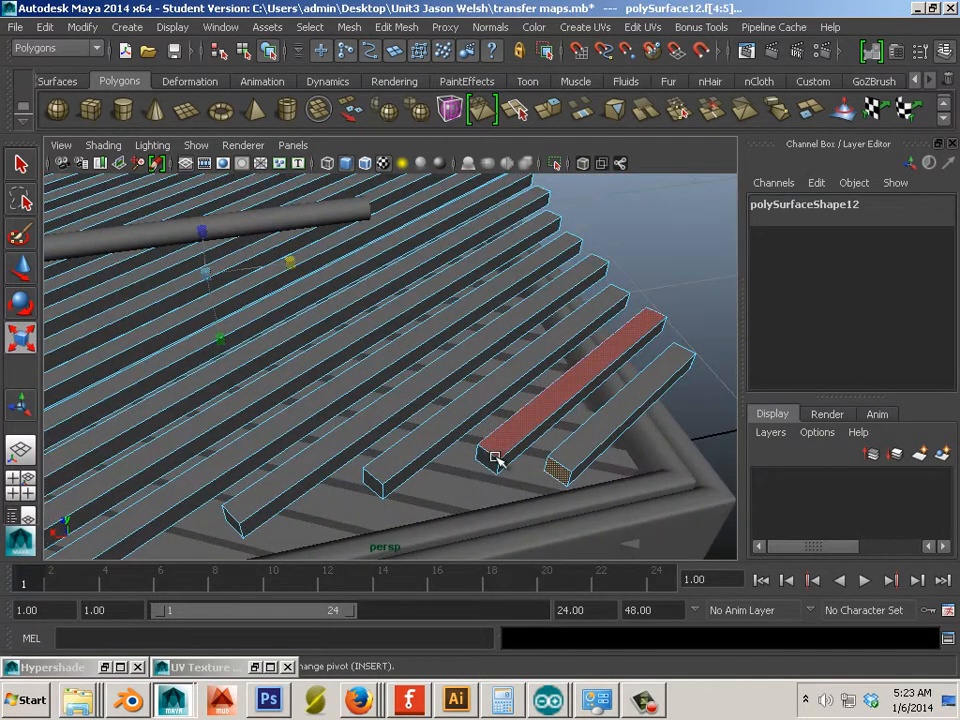
shift+click(485, 458)
alt+drag(305, 507, 549, 339)
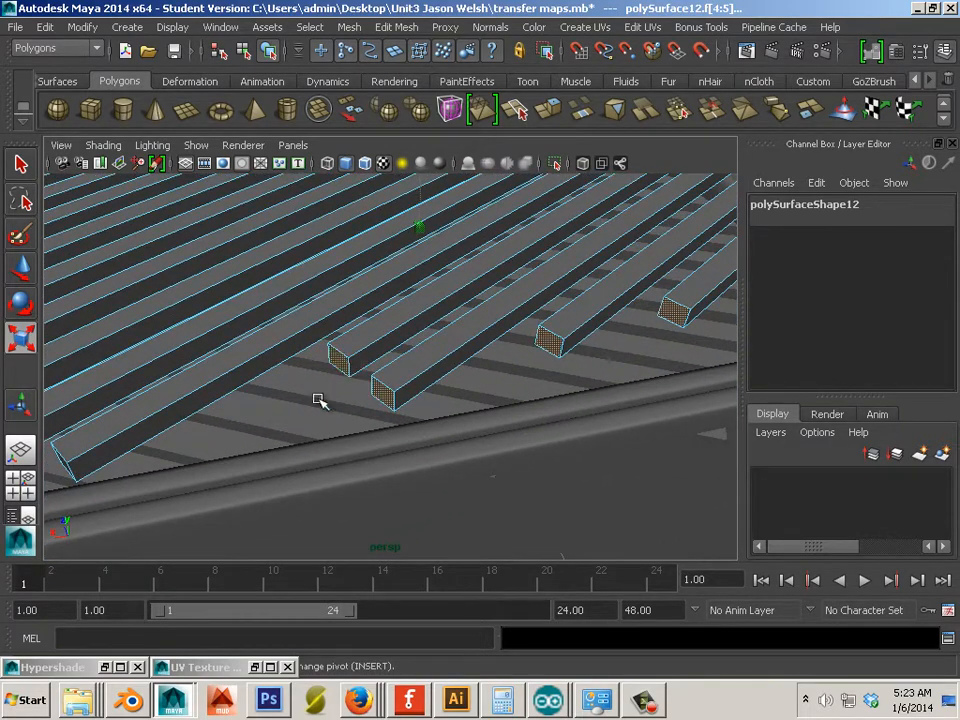
alt+drag(318, 400, 531, 360)
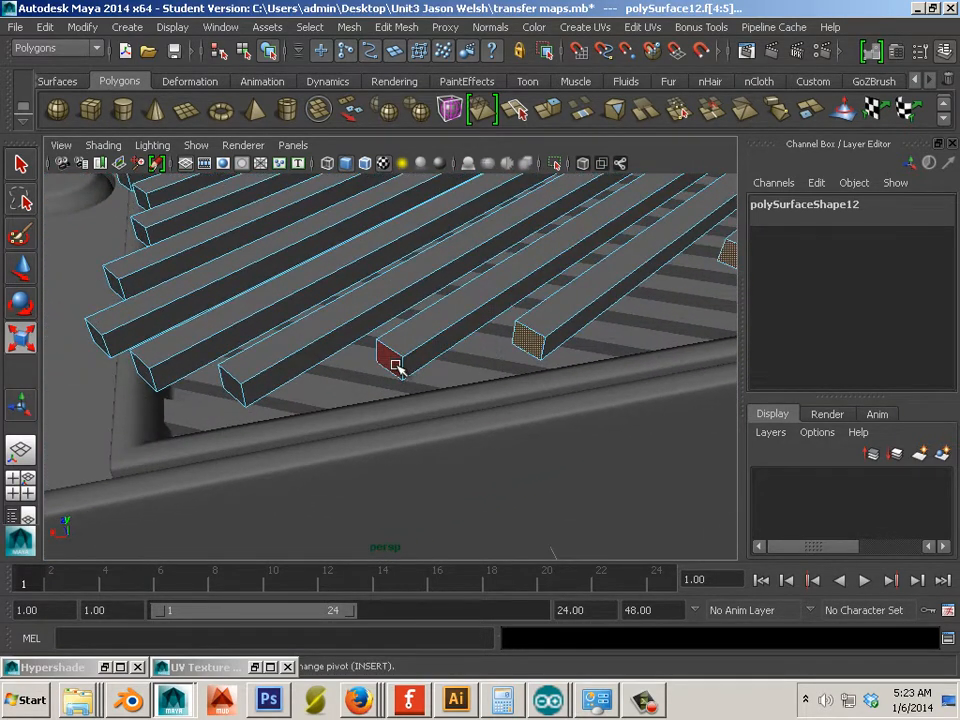
alt+drag(189, 409, 381, 401)
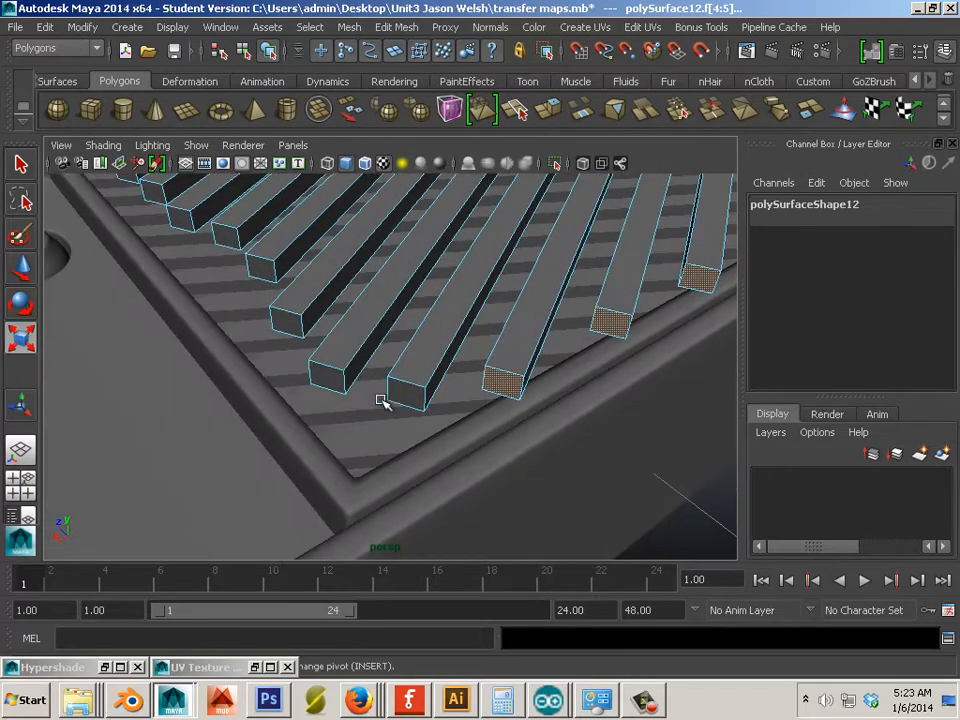
- Complete the face selection with the remaining bar ends along the long edge and the short edge beside the round button
alt+drag(242, 334, 396, 437)
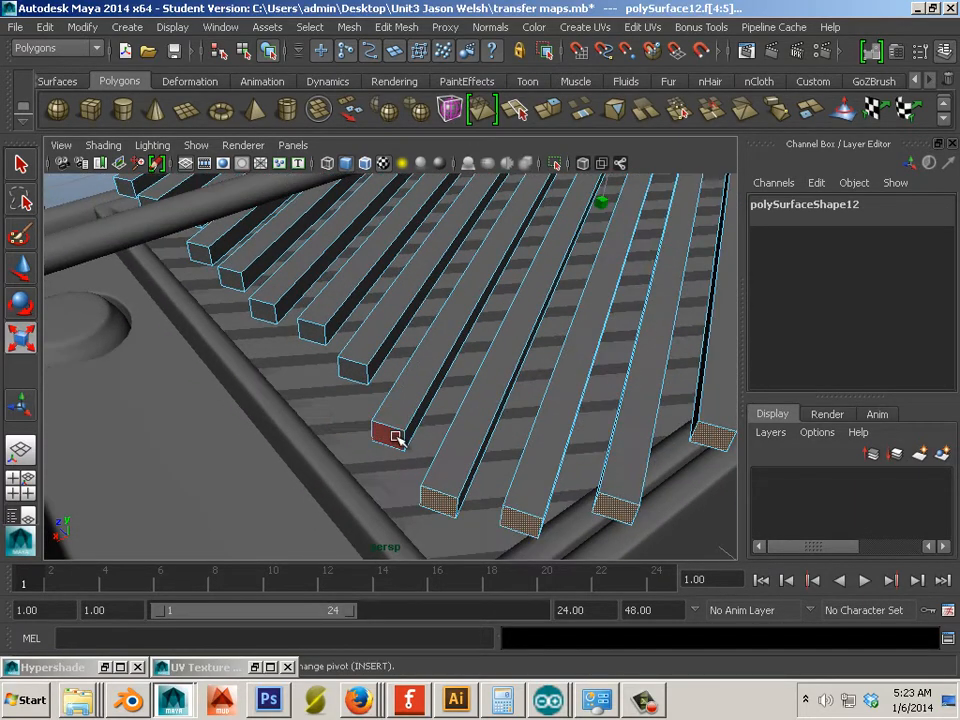
shift+click(396, 437)
alt+drag(182, 349, 437, 437)
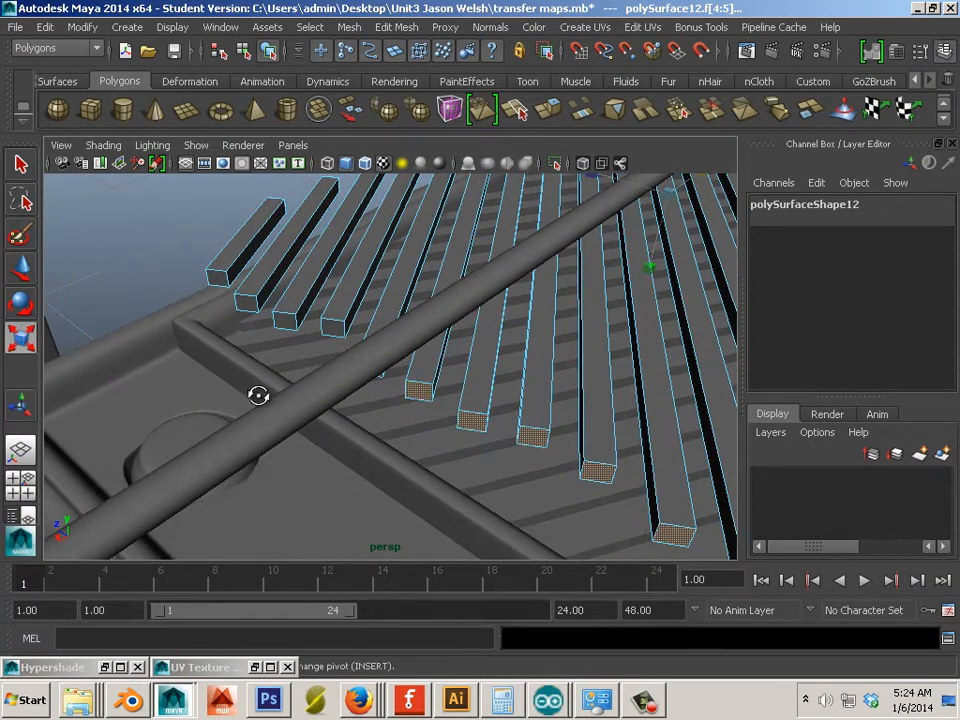
alt+drag(257, 396, 468, 374)
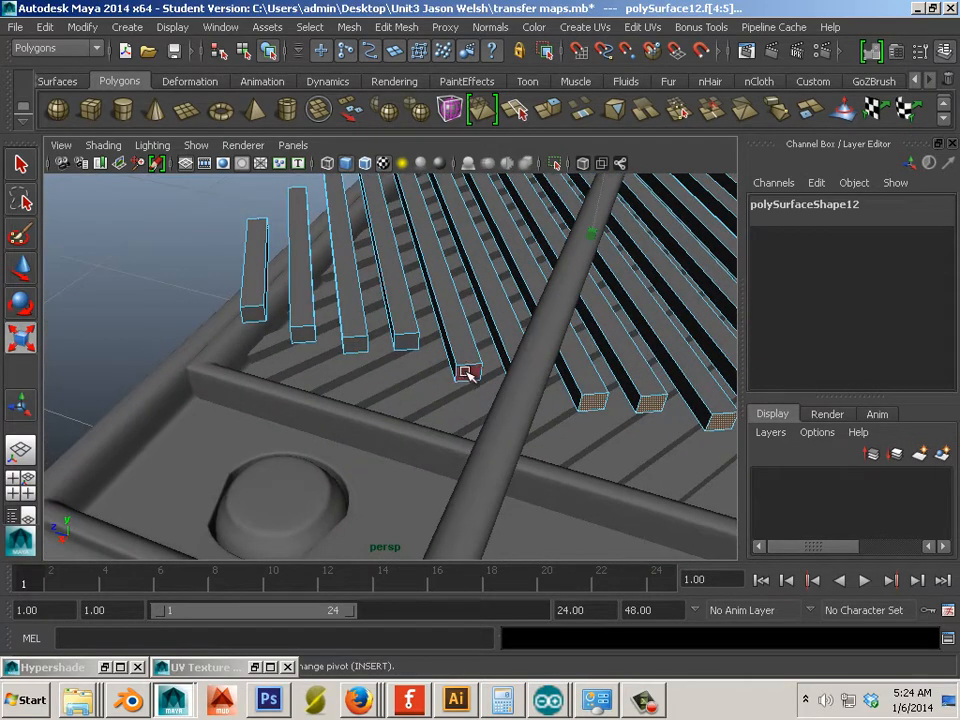
shift+click(350, 346)
alt+drag(341, 346, 450, 362)
- Extrude the selected bar end faces in place with zero offset and 1 division, and return to object mode
click(551, 108)
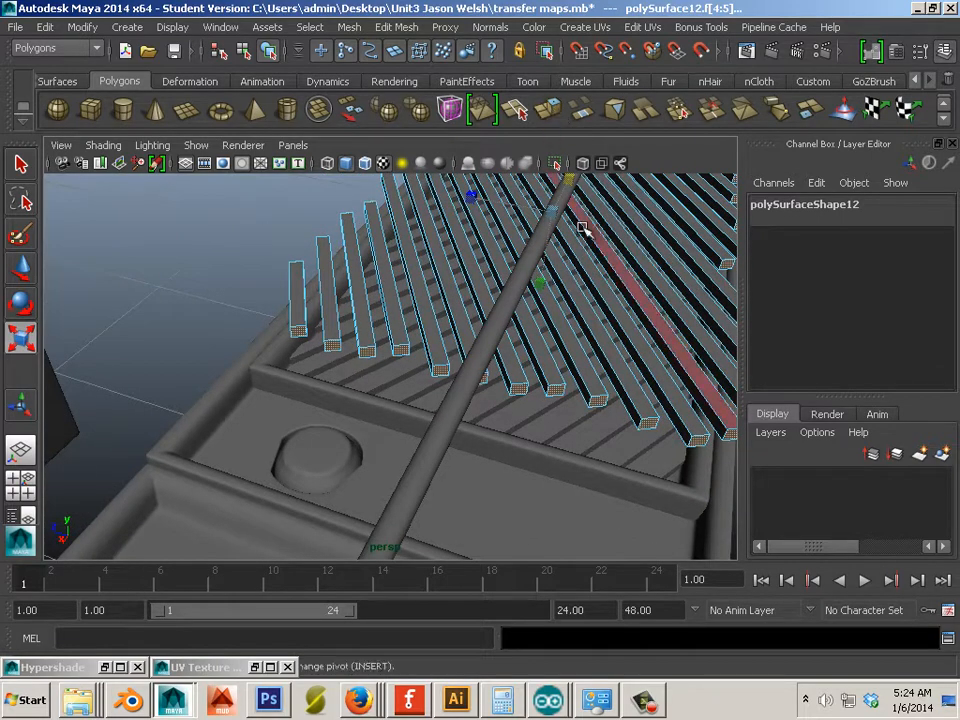
alt+middle_drag(639, 307, 412, 352)
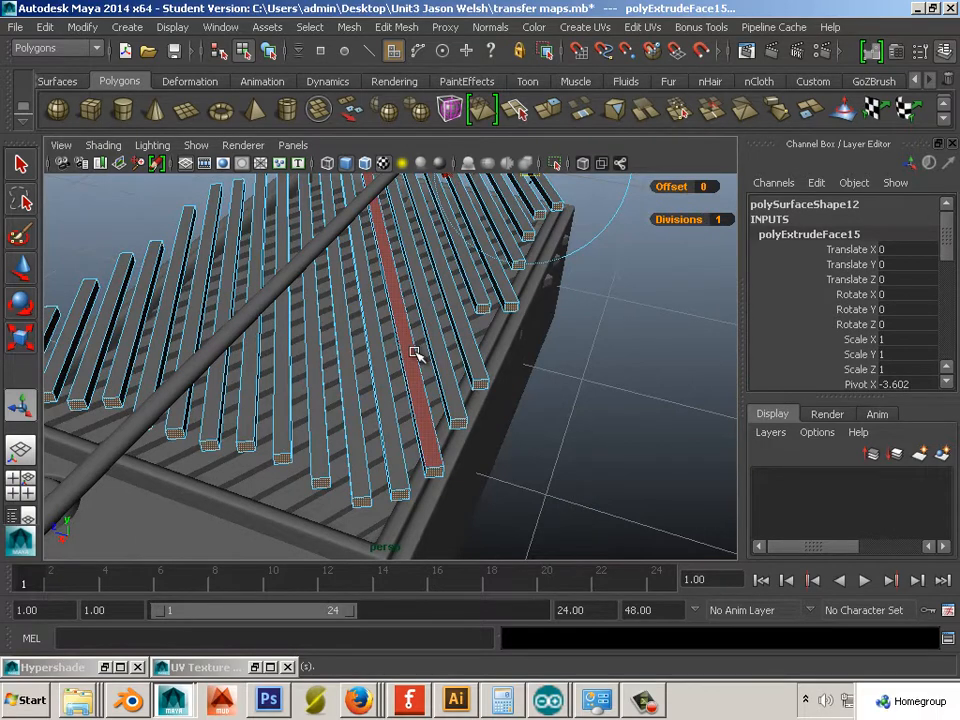
right_drag(411, 354, 510, 289)
key(f)
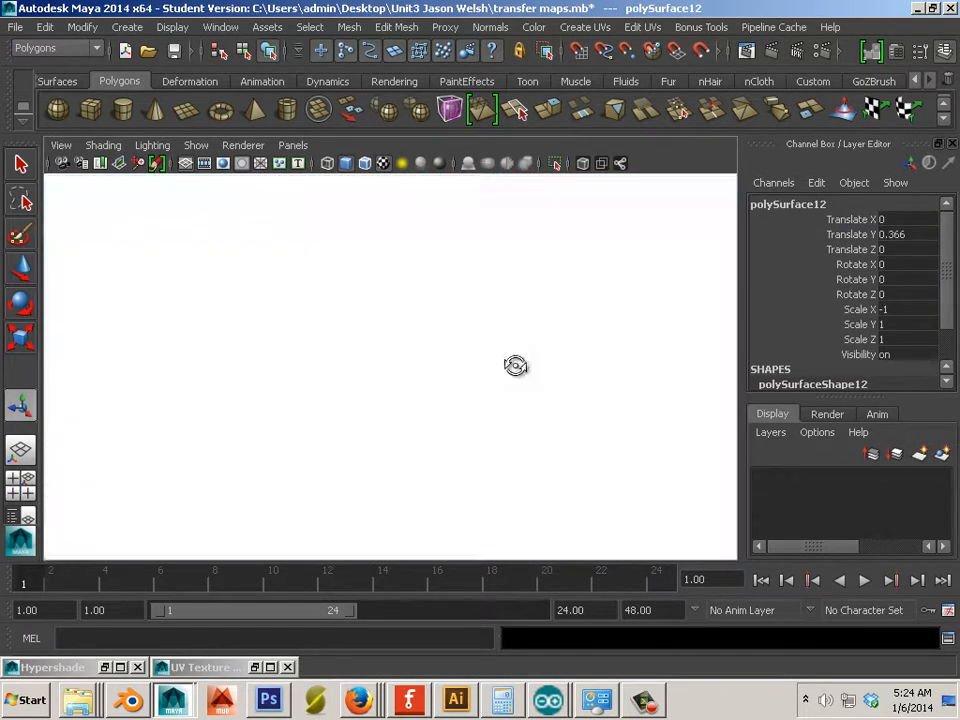
- Smooth the mirrored bar mesh to round off the bars
click(340, 30)
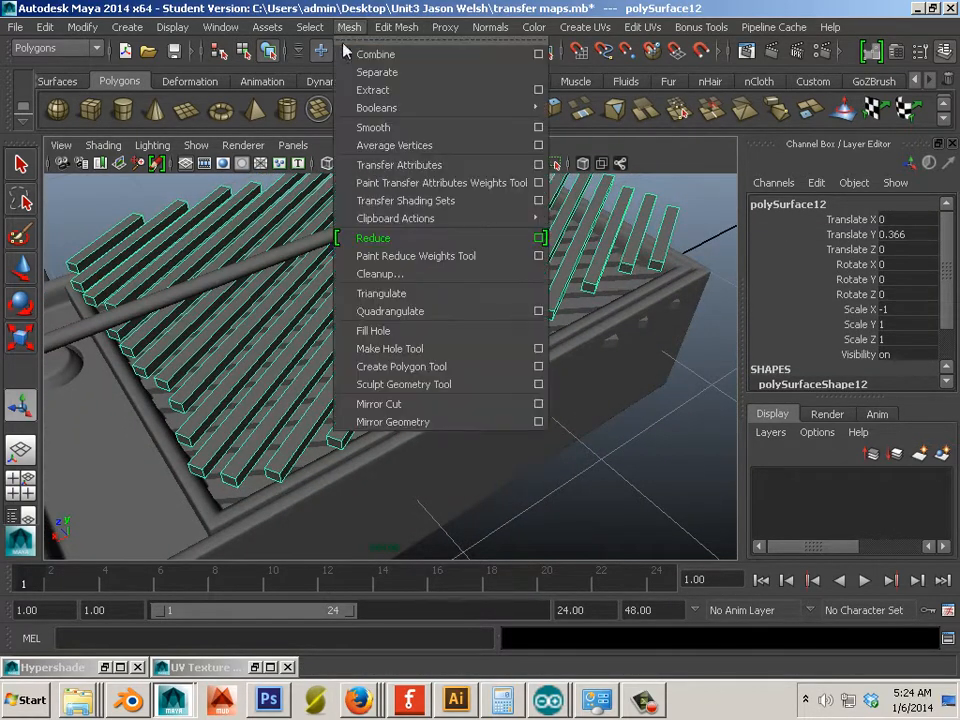
click(366, 186)
click(477, 378)
alt+drag(477, 378, 425, 373)
click(425, 373)
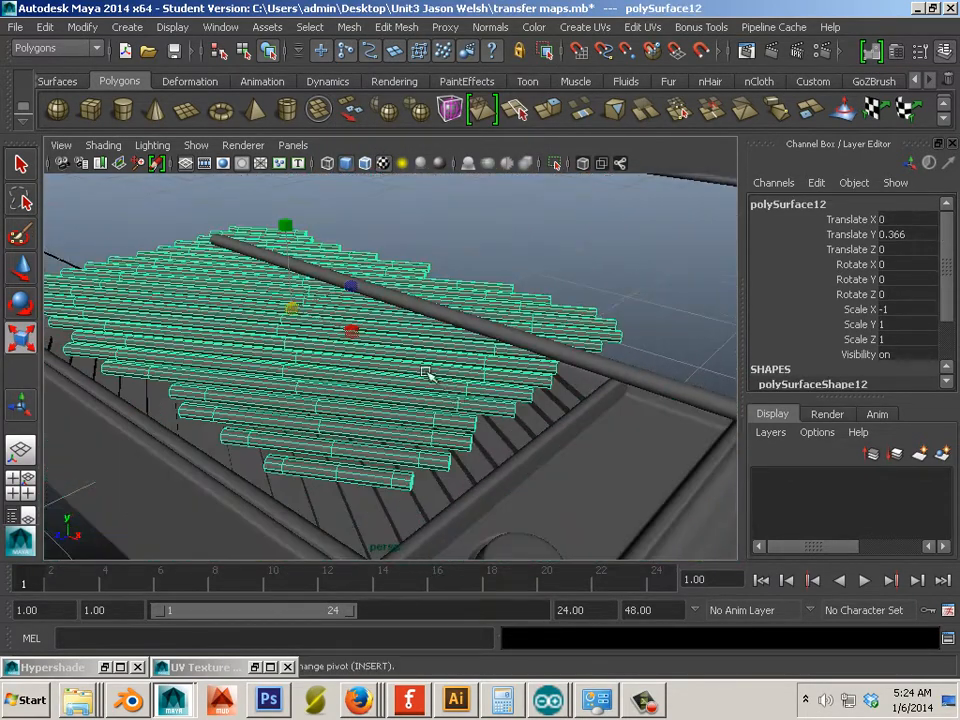
- Lower the smoothed bars onto the first row and fit them inside the frame, at Translate X 0.002, Y 0.036, Z 0.022
click(22, 270)
drag(286, 258, 302, 289)
drag(462, 232, 452, 231)
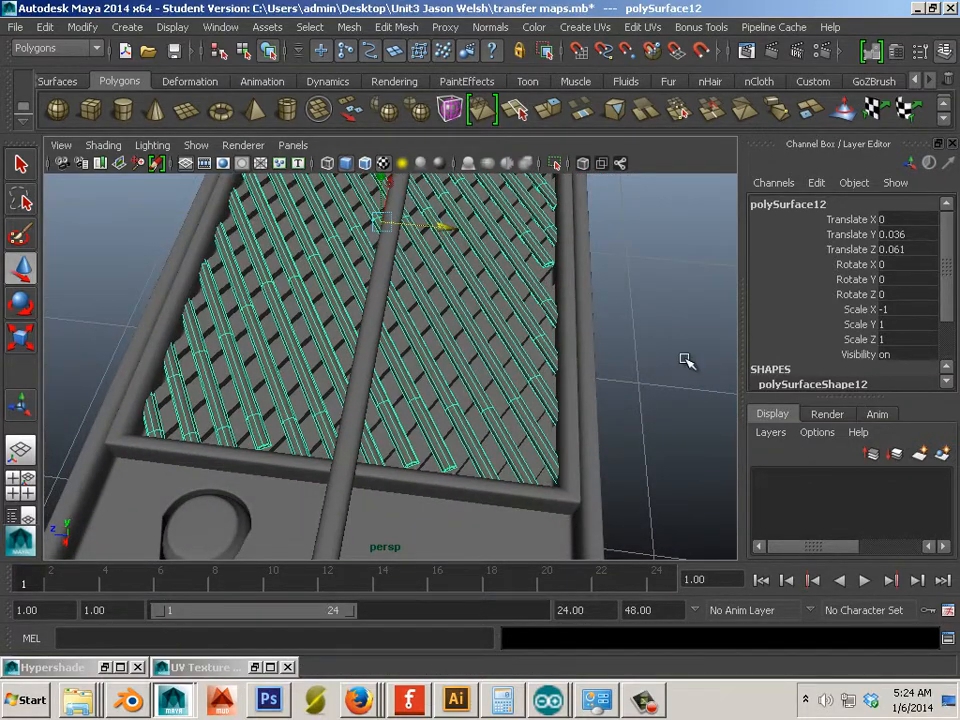
alt+drag(686, 360, 497, 332)
drag(543, 260, 357, 392)
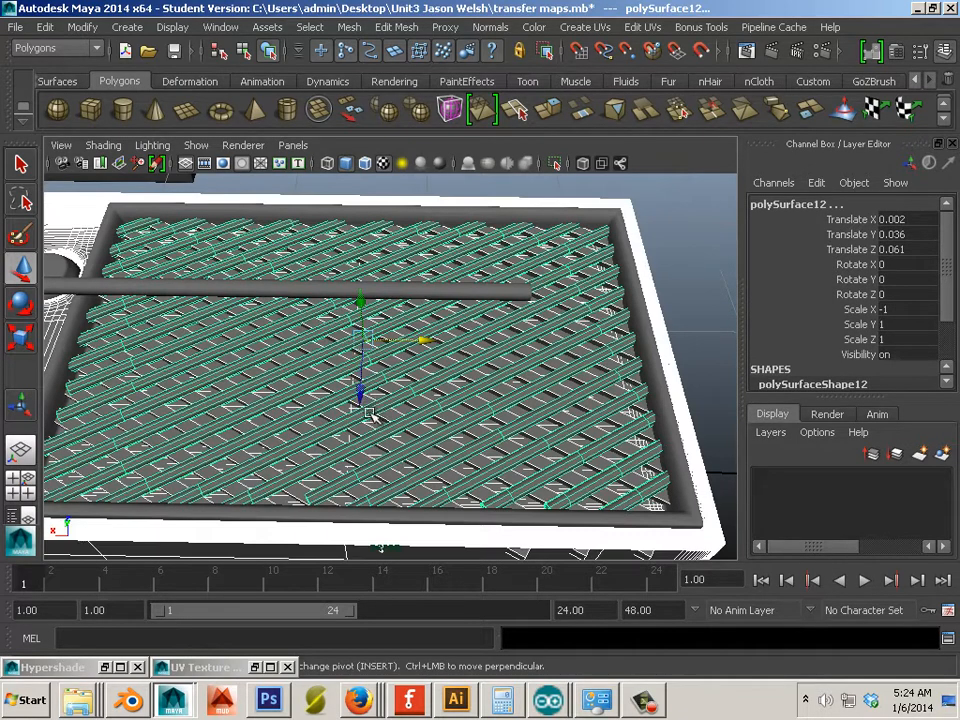
mouse_move(363, 410)
mouse_down()
mouse_move(364, 392)
mouse_move(364, 405)
mouse_up()
- Separate the mirrored bar mesh into individual bars and clear the selection
alt+drag(648, 295, 328, 139)
click(348, 27)
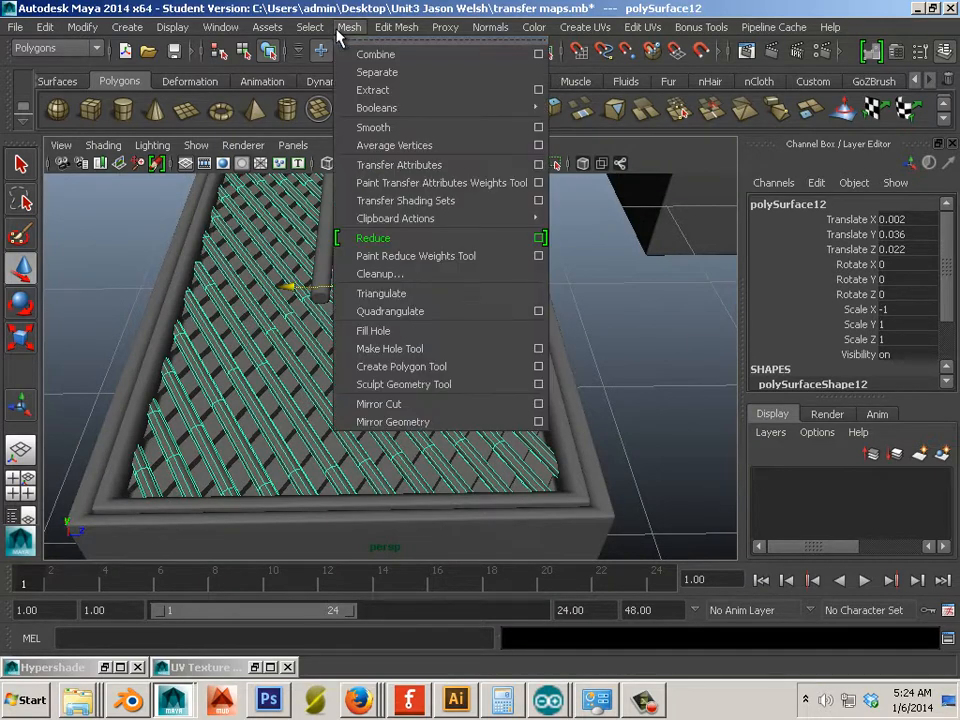
click(377, 72)
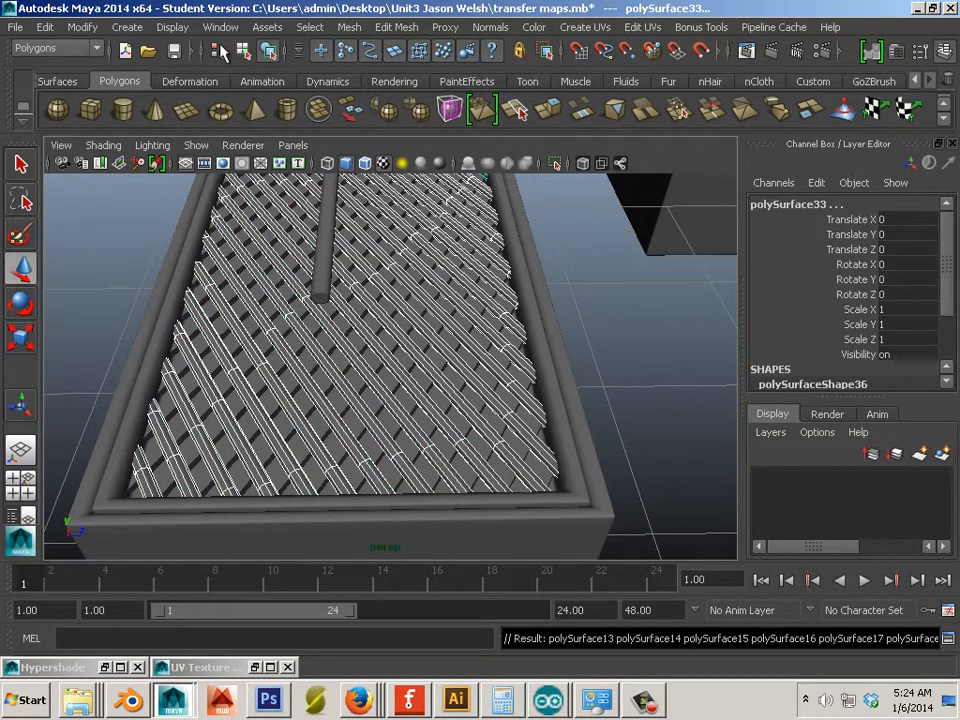
click(79, 27)
click(150, 199)
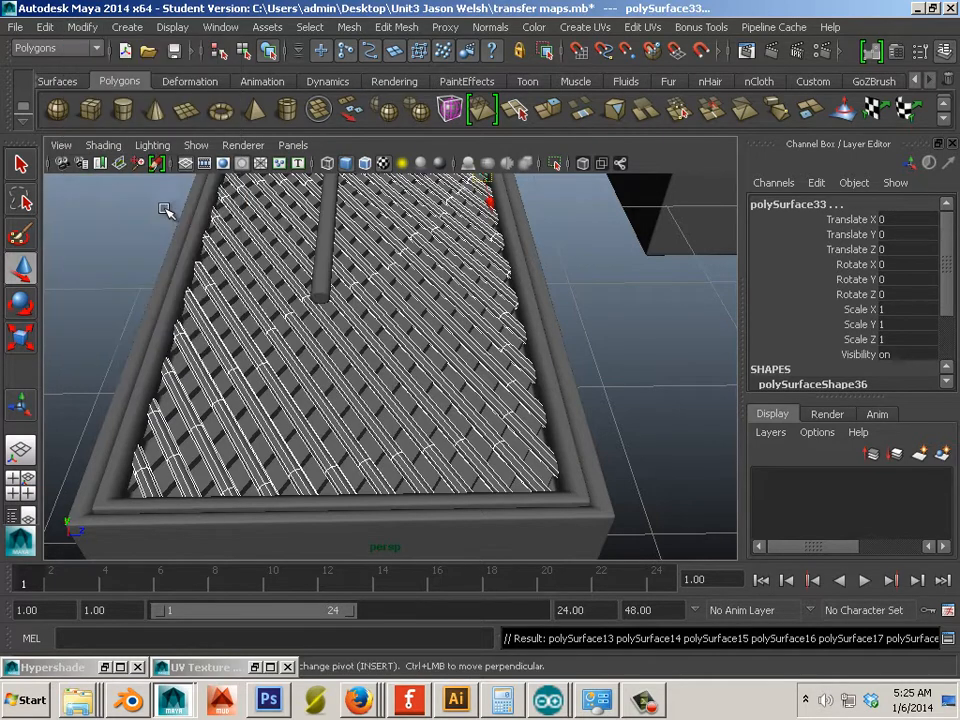
click(567, 303)
- Select the single upper bar that stops short of the frame near the round button
click(491, 268)
alt+drag(491, 268, 352, 372)
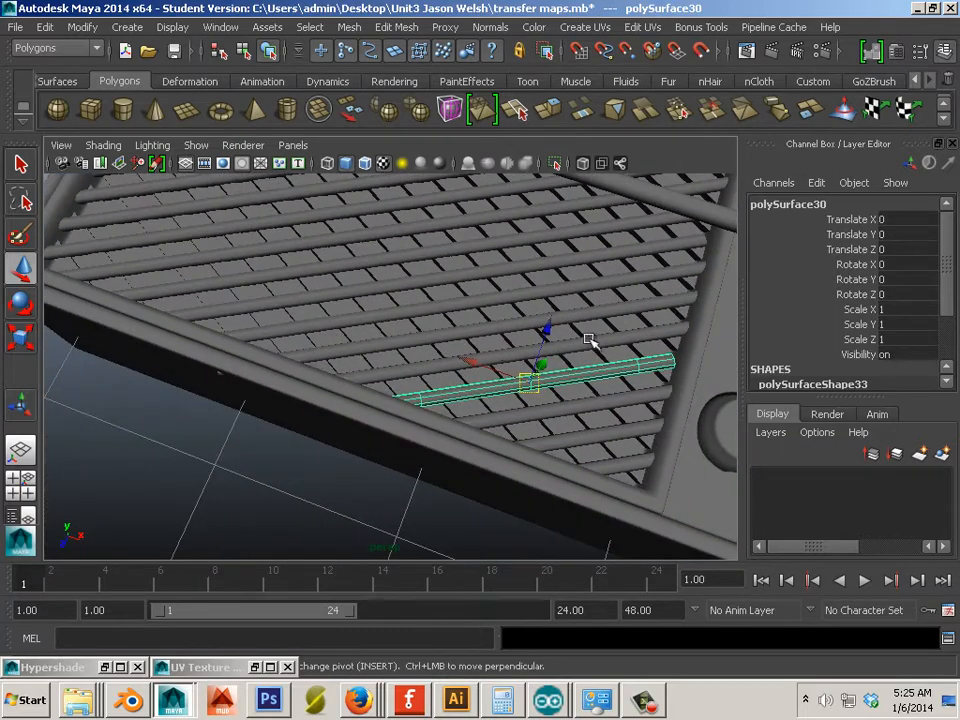
alt+middle_drag(496, 341, 465, 342)
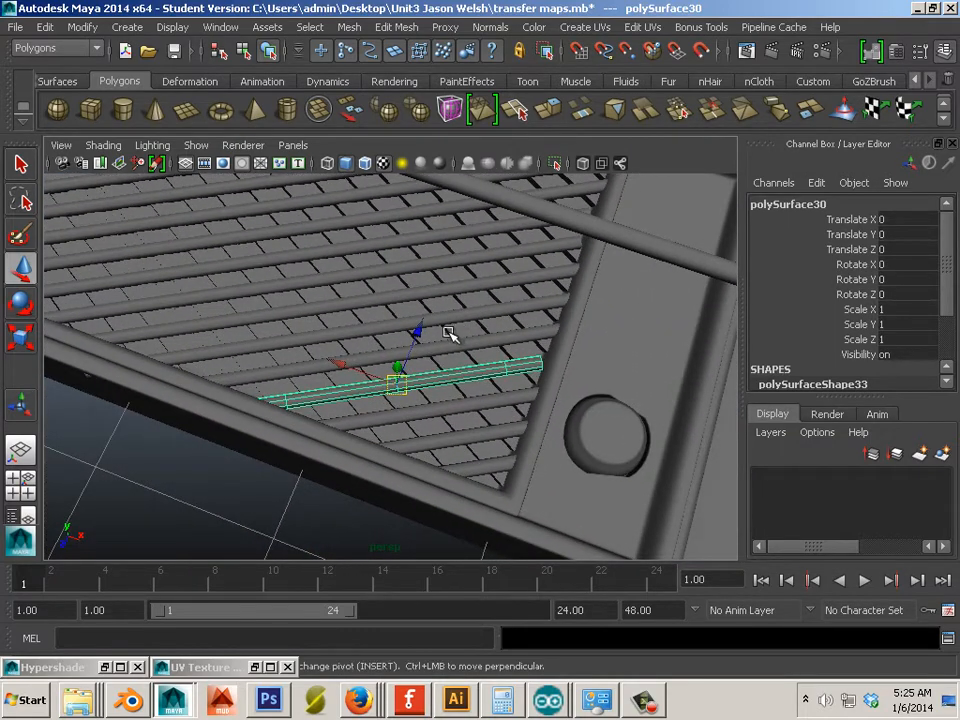
- Try the Normal, Local and Normals average move axes on the selected bar, ending on World
click(920, 52)
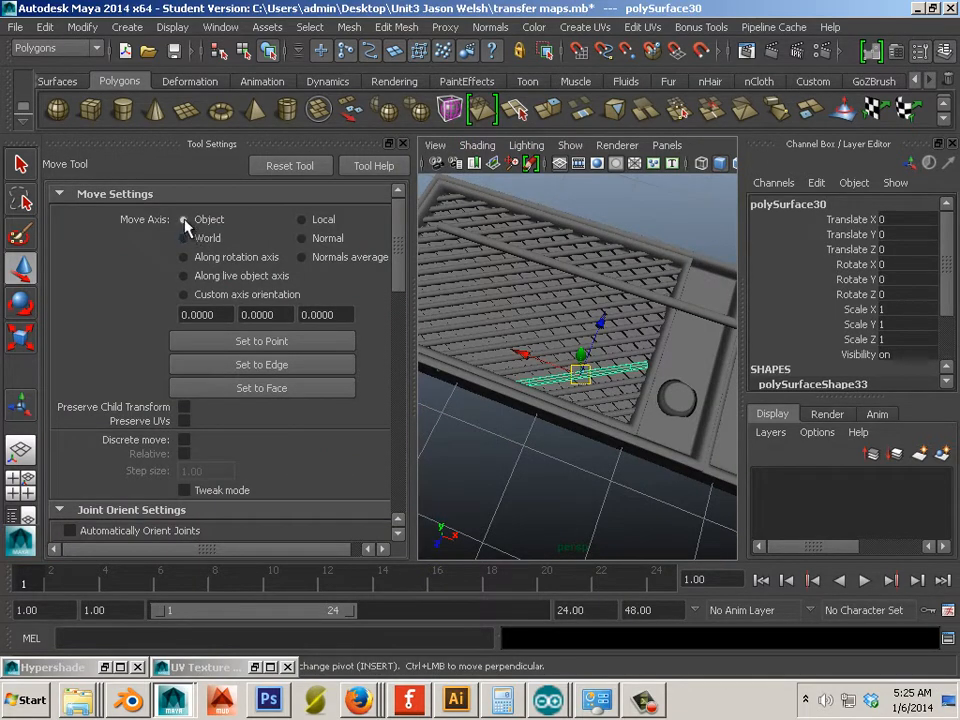
click(303, 238)
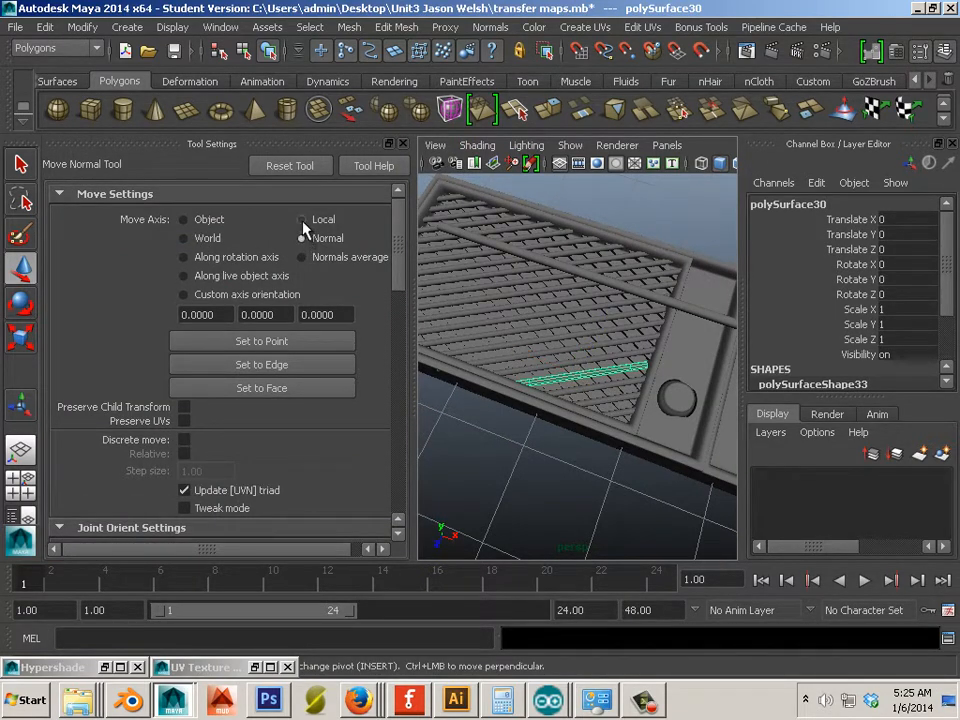
click(302, 220)
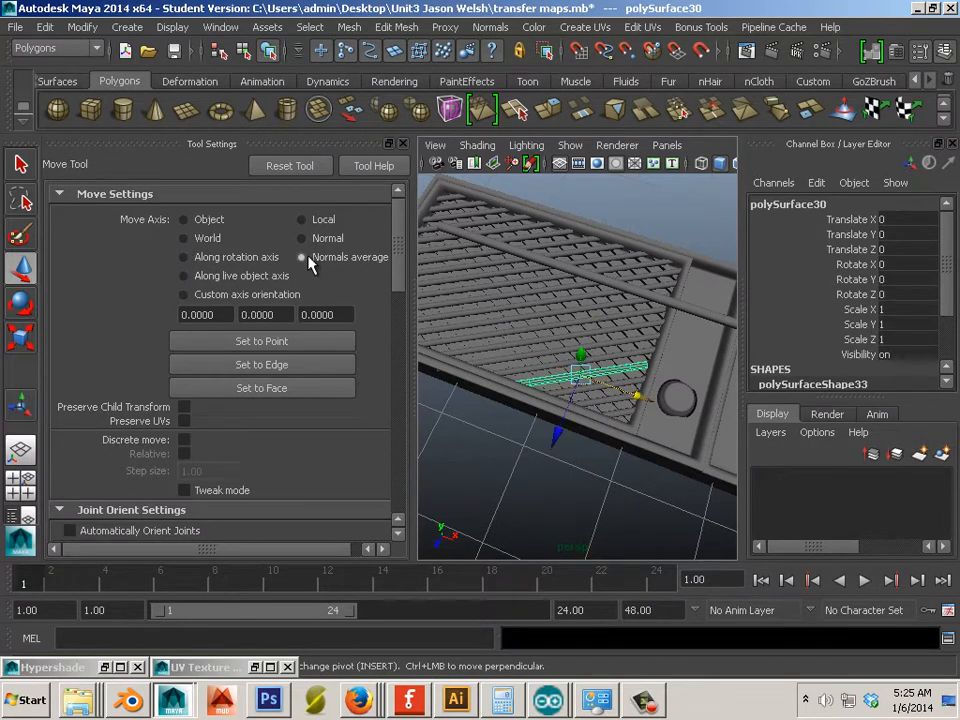
click(184, 238)
click(402, 145)
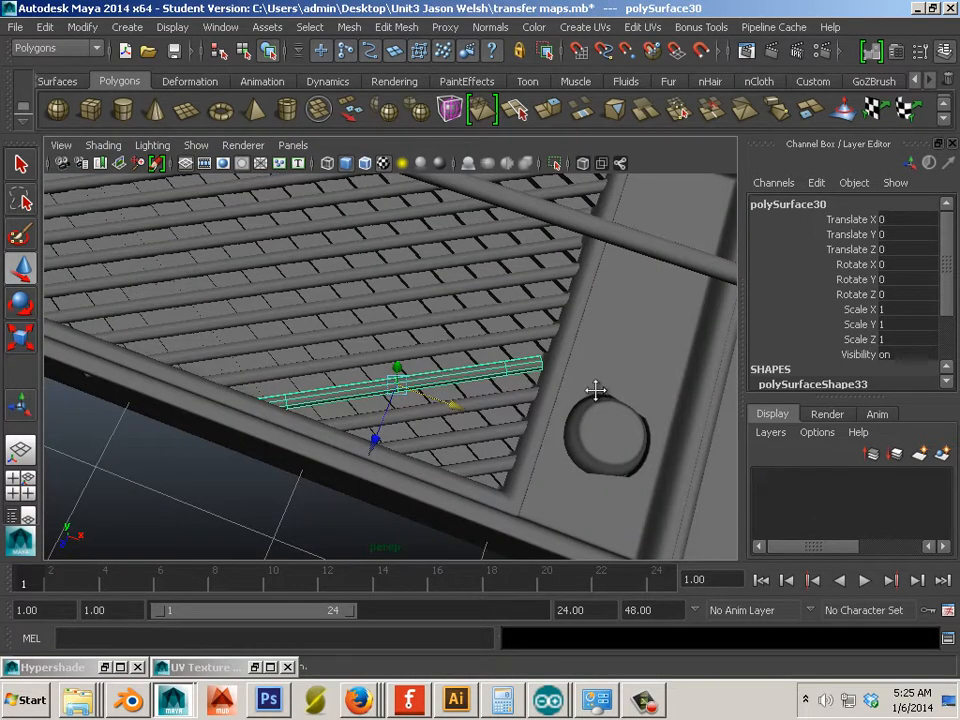
- In the top view, select the end vertices of the short bar where it meets the frame beside the round button
alt+drag(596, 392, 513, 396)
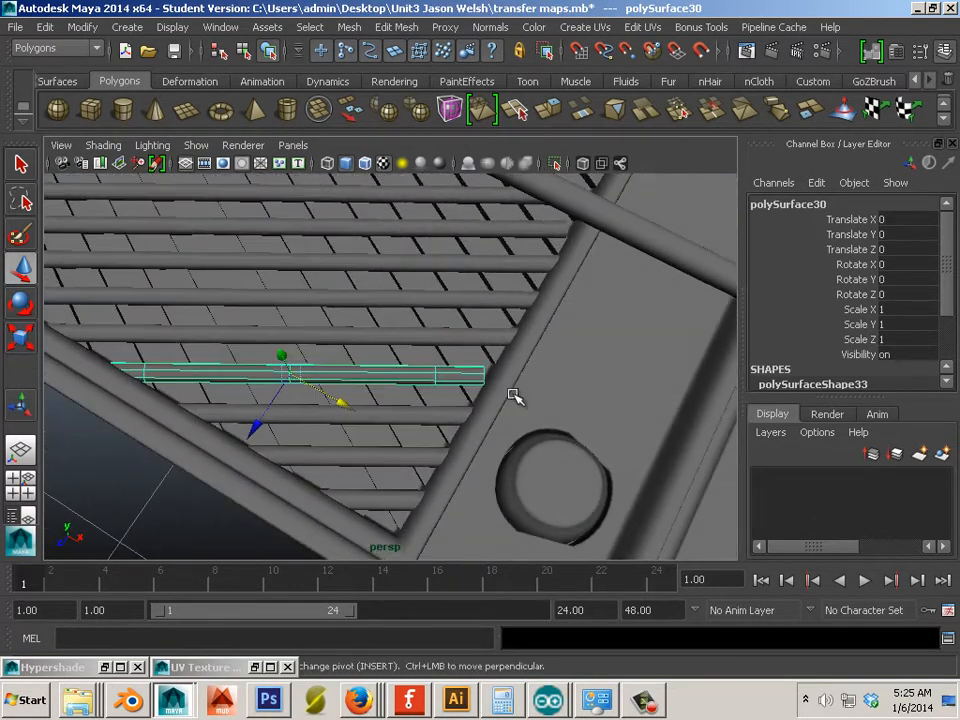
key(space)
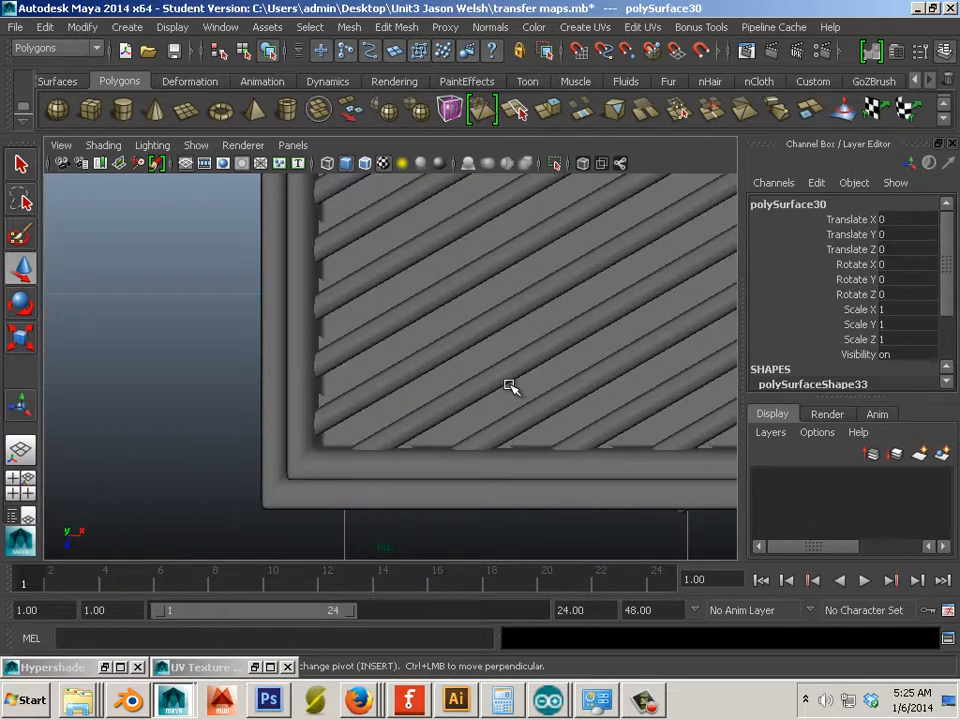
alt+right_drag(510, 387, 578, 437)
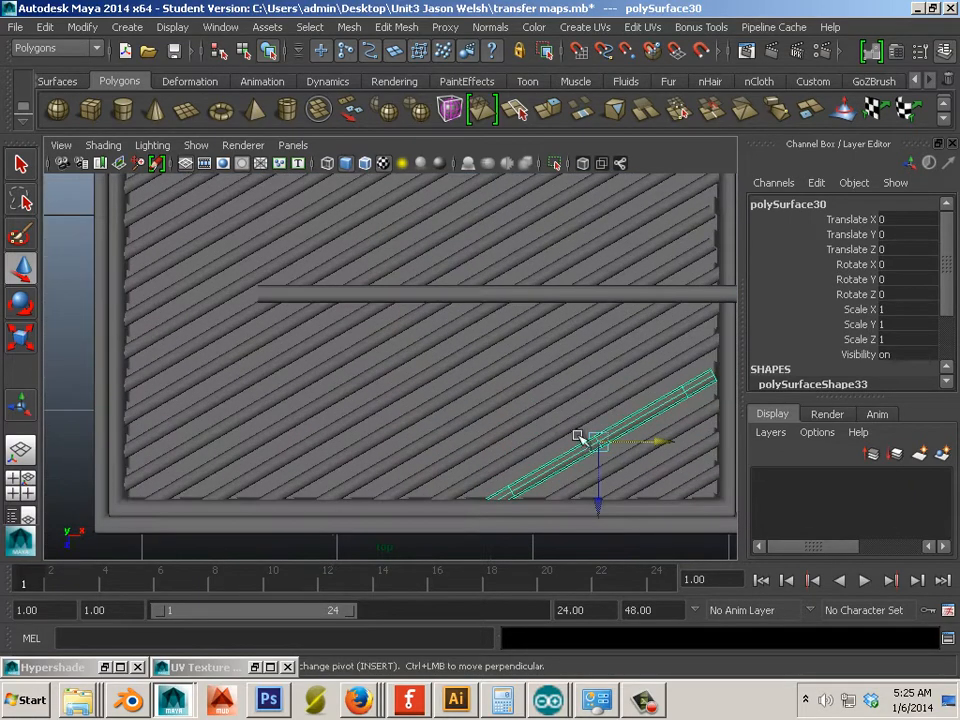
alt+middle_drag(578, 437, 349, 444)
alt+right_drag(349, 444, 510, 446)
alt+middle_drag(510, 446, 421, 432)
alt+right_drag(230, 432, 437, 431)
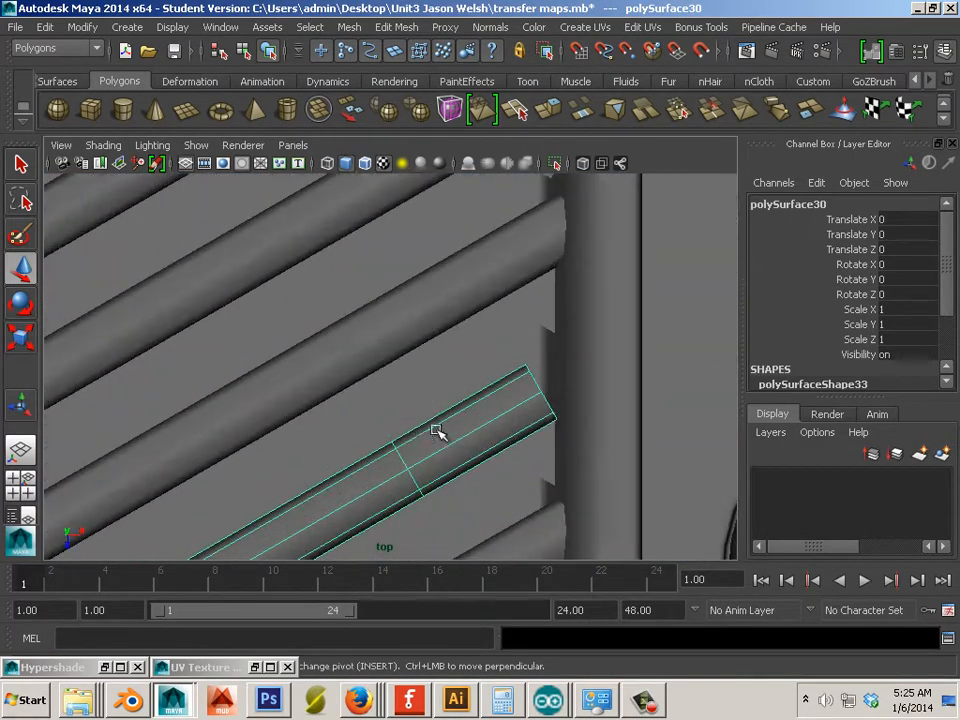
right_drag(493, 311, 441, 311)
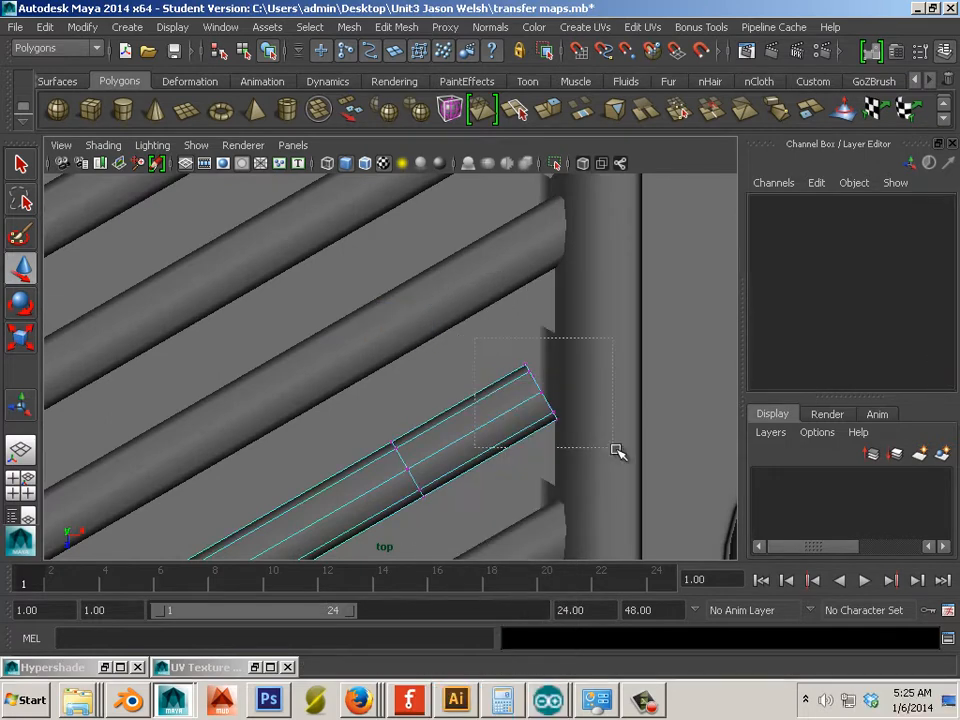
drag(617, 452, 617, 452)
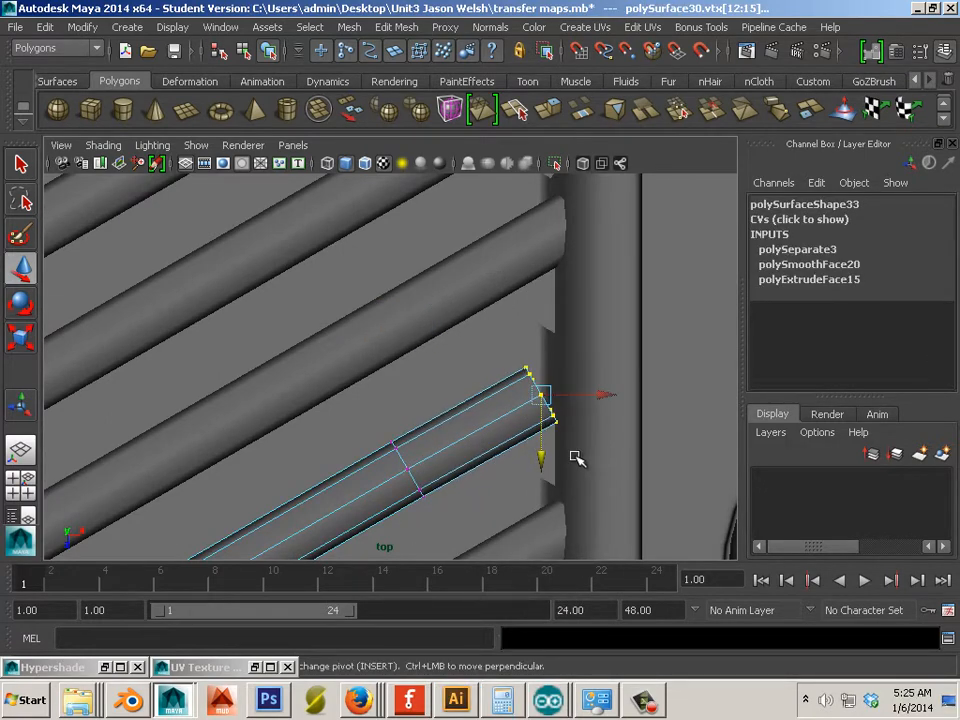
alt+middle_drag(577, 458, 434, 457)
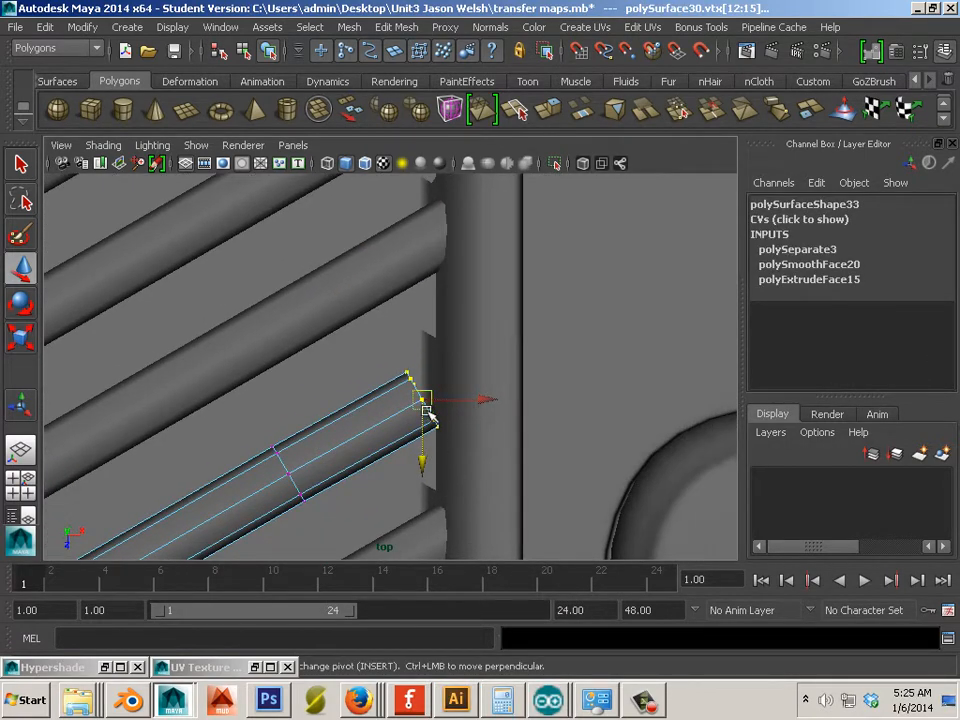
- Set the move axis to Normal and try to push the bar's end vertices toward the frame
click(918, 50)
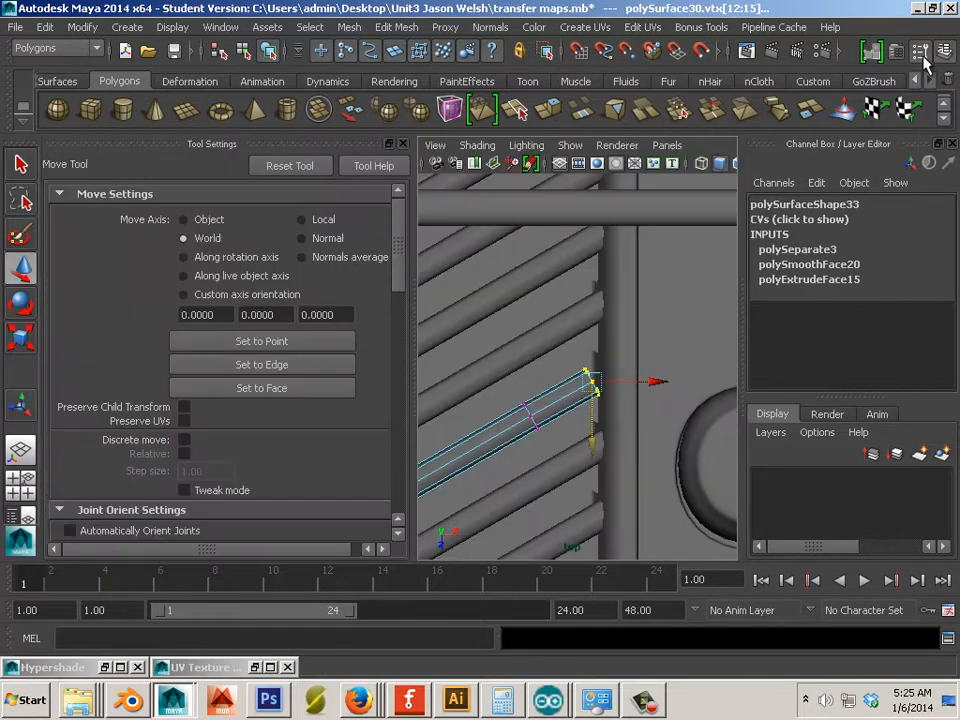
click(304, 239)
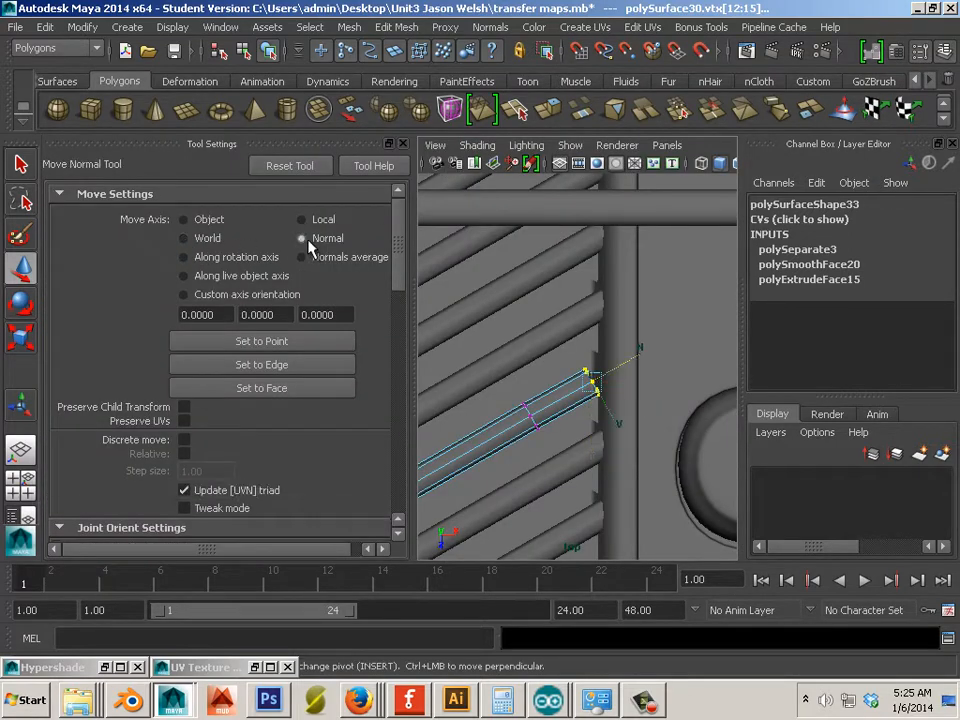
alt+middle_drag(522, 341, 422, 349)
alt+right_drag(422, 349, 525, 399)
alt+middle_drag(525, 399, 614, 375)
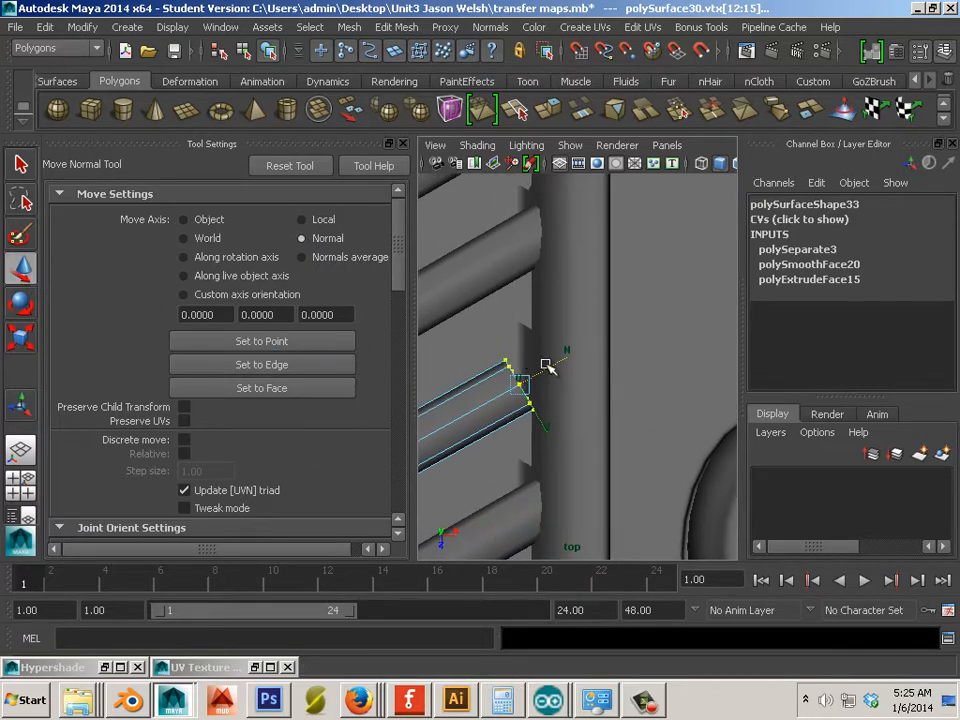
drag(547, 368, 553, 360)
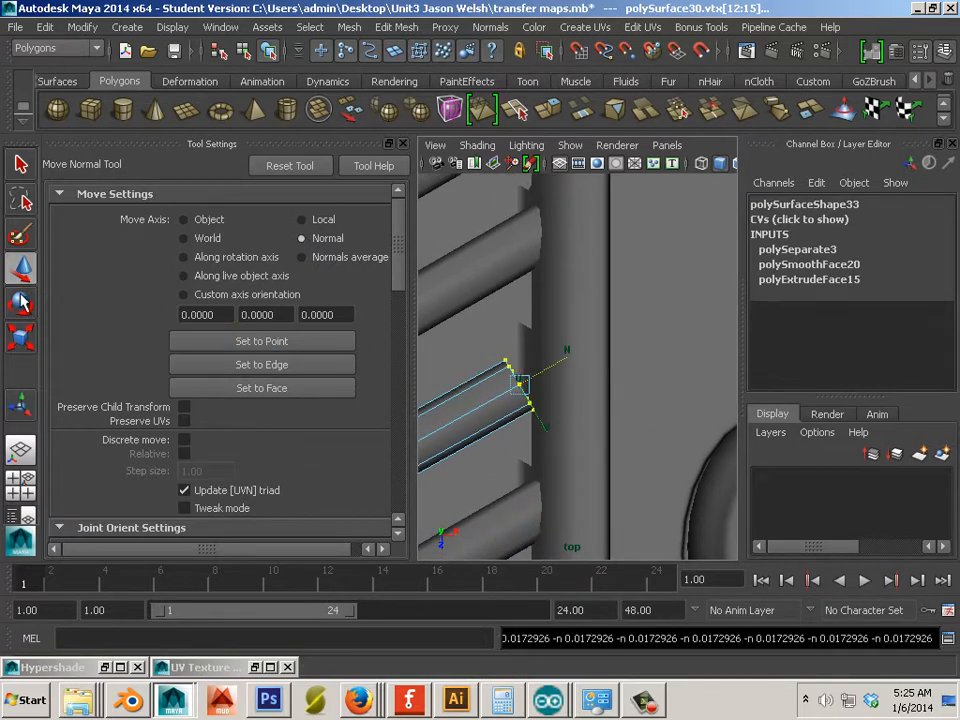
- Set the move axis to Normals average and extend the bar's end vertices along its length into the frame
click(22, 302)
click(22, 268)
click(302, 219)
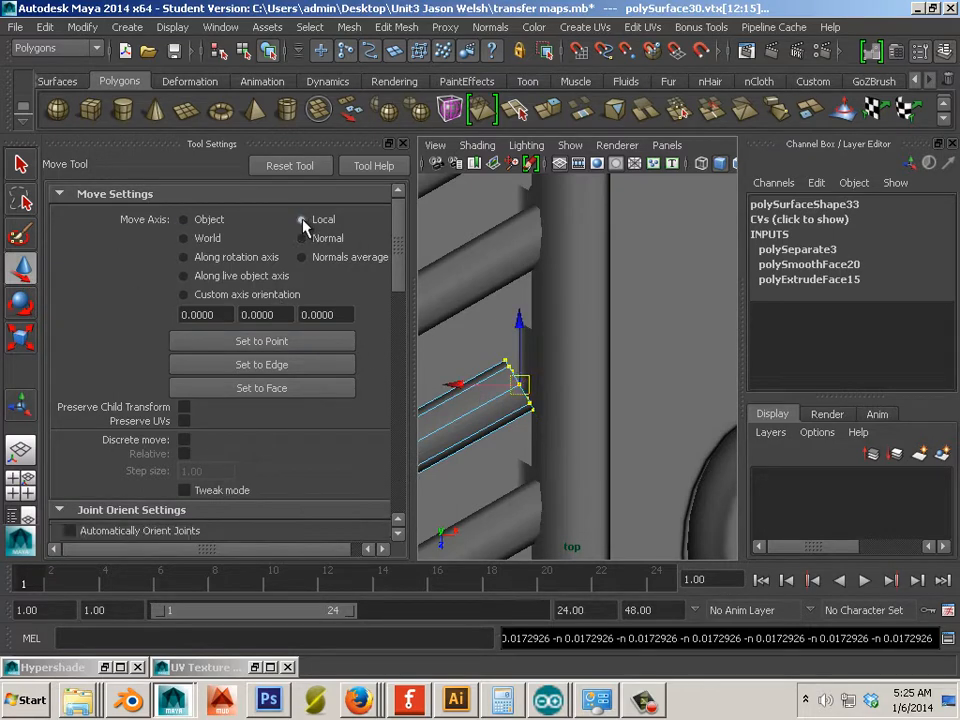
click(183, 219)
click(186, 239)
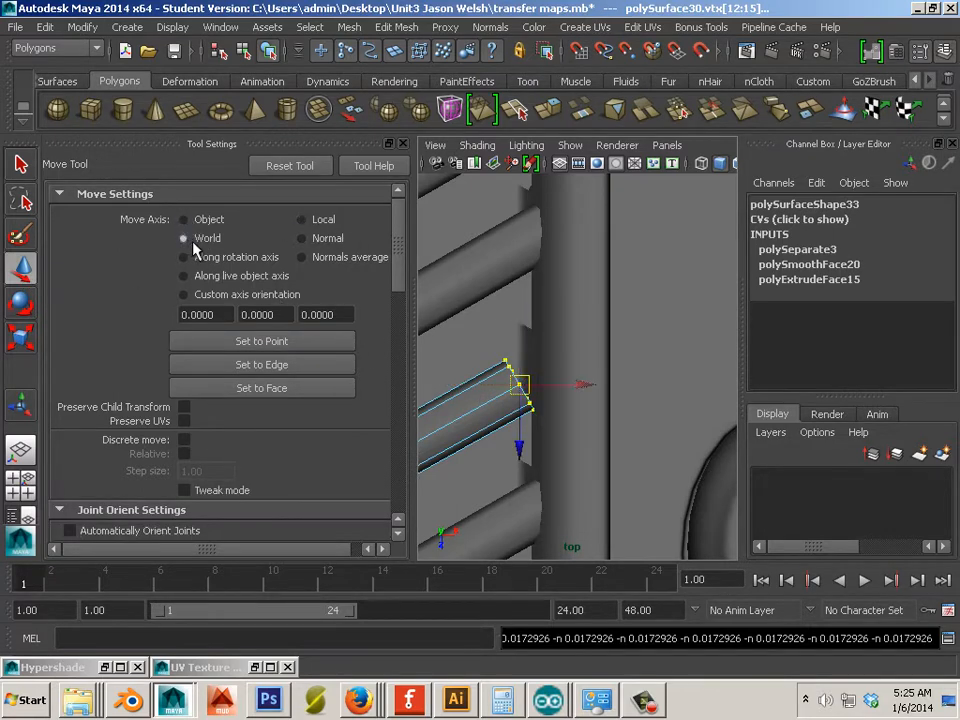
click(360, 257)
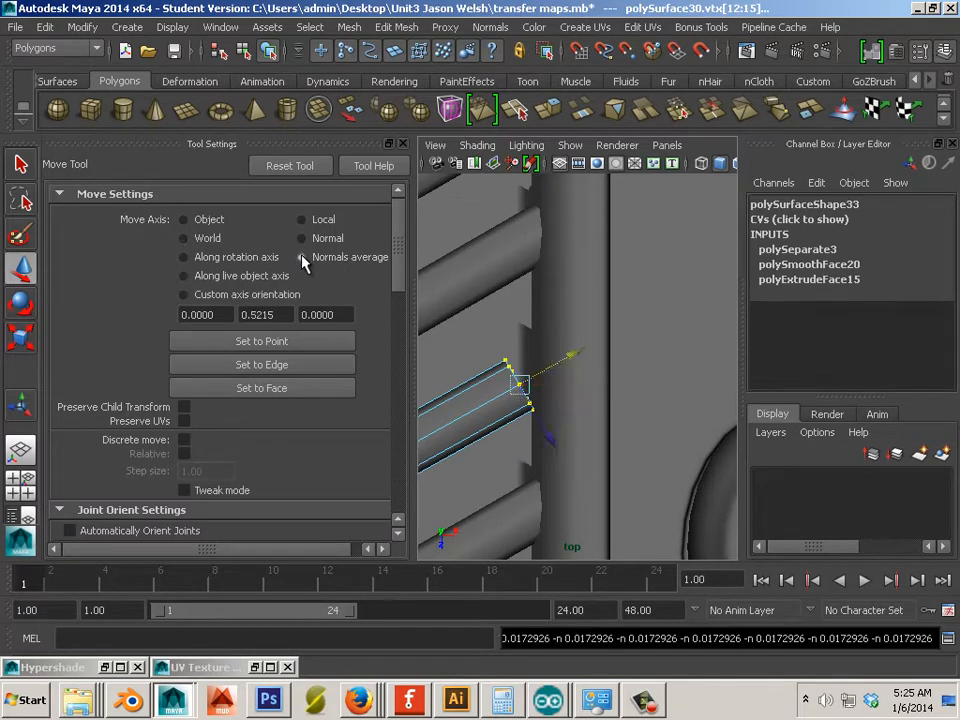
drag(577, 347, 619, 332)
- Select the end vertices of the short bar just above the horizontal rod and extend them along the bar into the frame
scroll(556, 356, down, 10)
scroll(554, 412, up, 3)
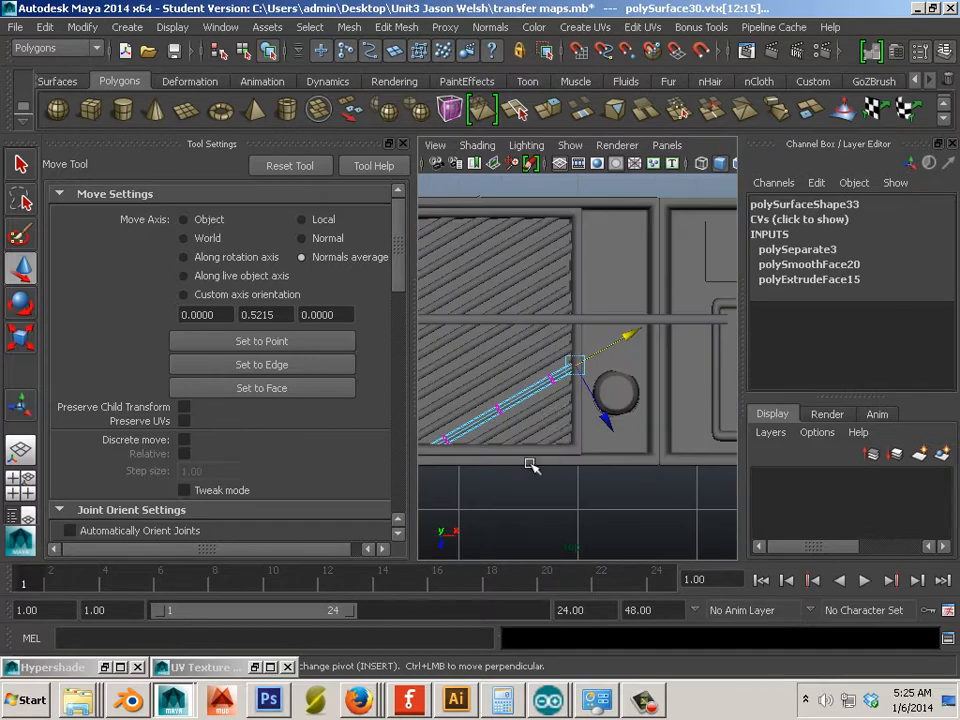
alt+middle_drag(529, 462, 634, 380)
alt+middle_drag(643, 318, 525, 462)
scroll(508, 399, up, 5)
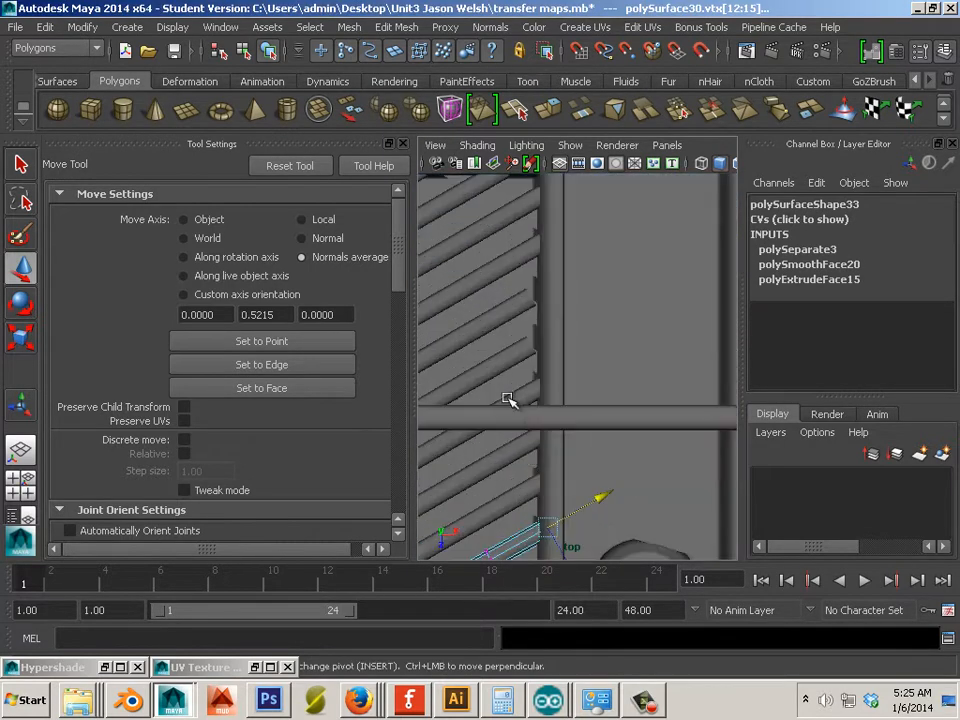
alt+middle_drag(495, 351, 548, 376)
click(548, 377)
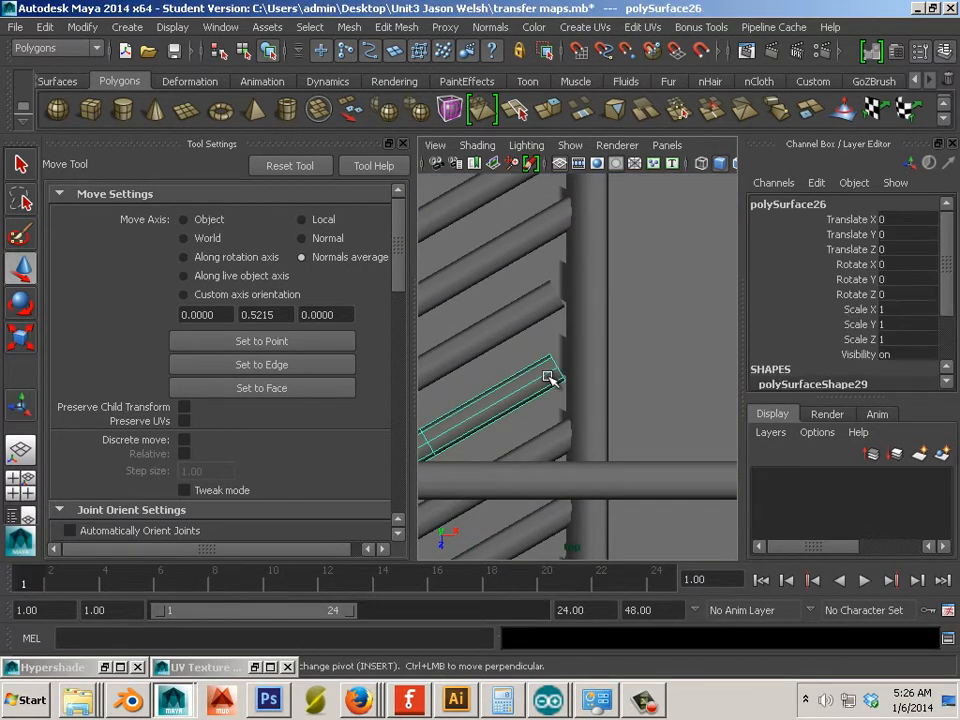
right_drag(547, 311, 480, 312)
drag(560, 338, 630, 326)
- Extend the end vertices of the next short bar above it along its length into the panel's side frame
click(510, 298)
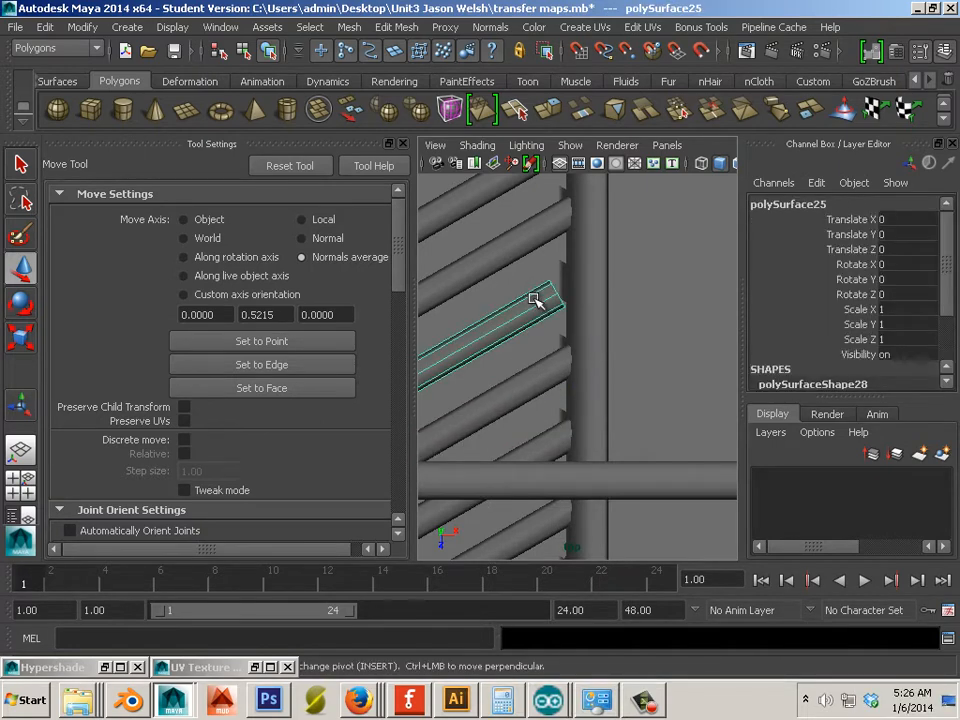
right_drag(500, 300, 471, 274)
drag(494, 278, 572, 330)
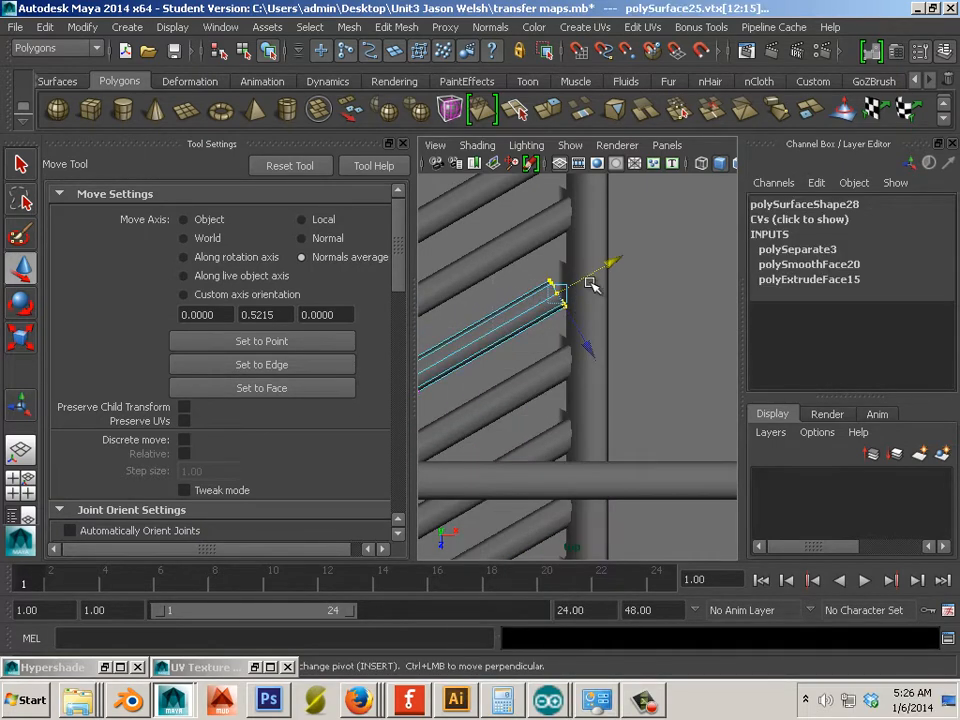
drag(561, 281, 617, 262)
- On the crossing bars object, pull the first protruding end vertices near the panel's upper-left corner back inside the frame
scroll(568, 420, down, 10)
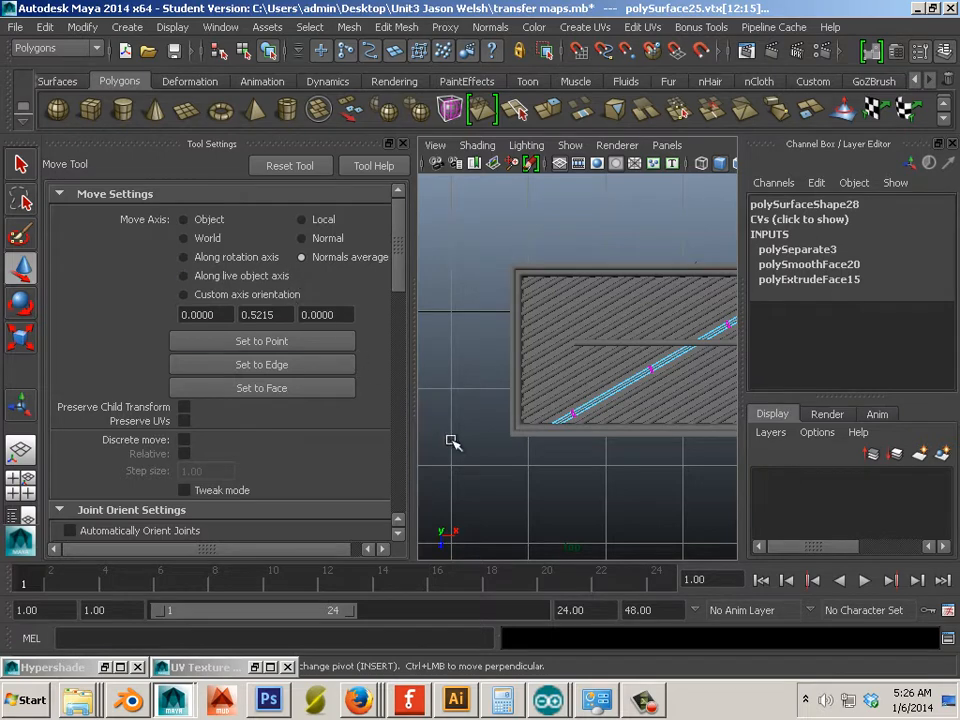
scroll(530, 391, up, 6)
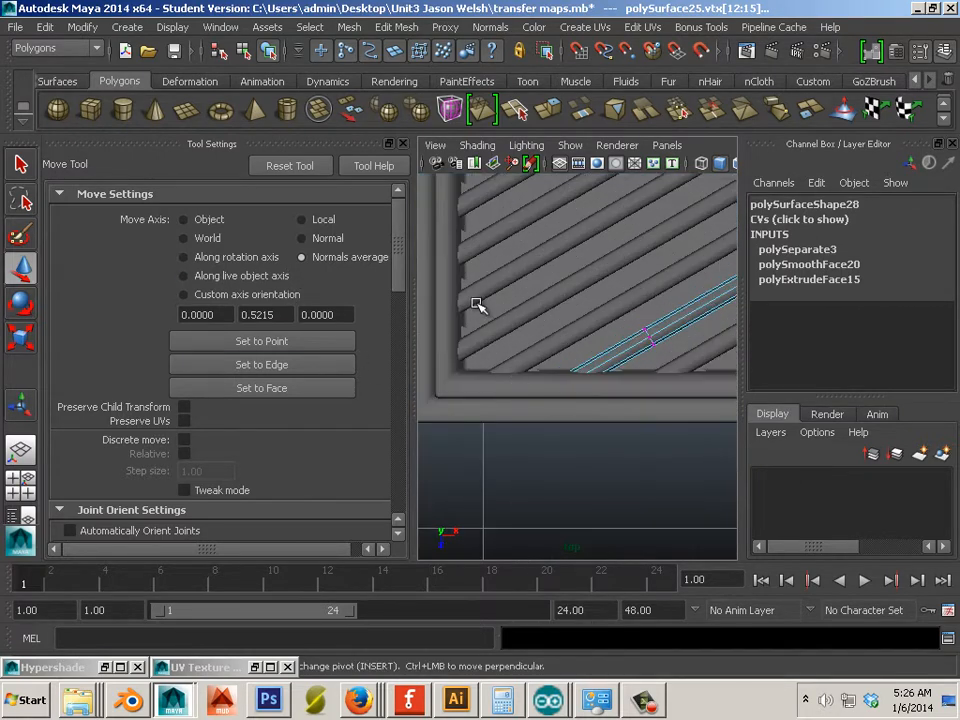
alt+drag(478, 305, 497, 451)
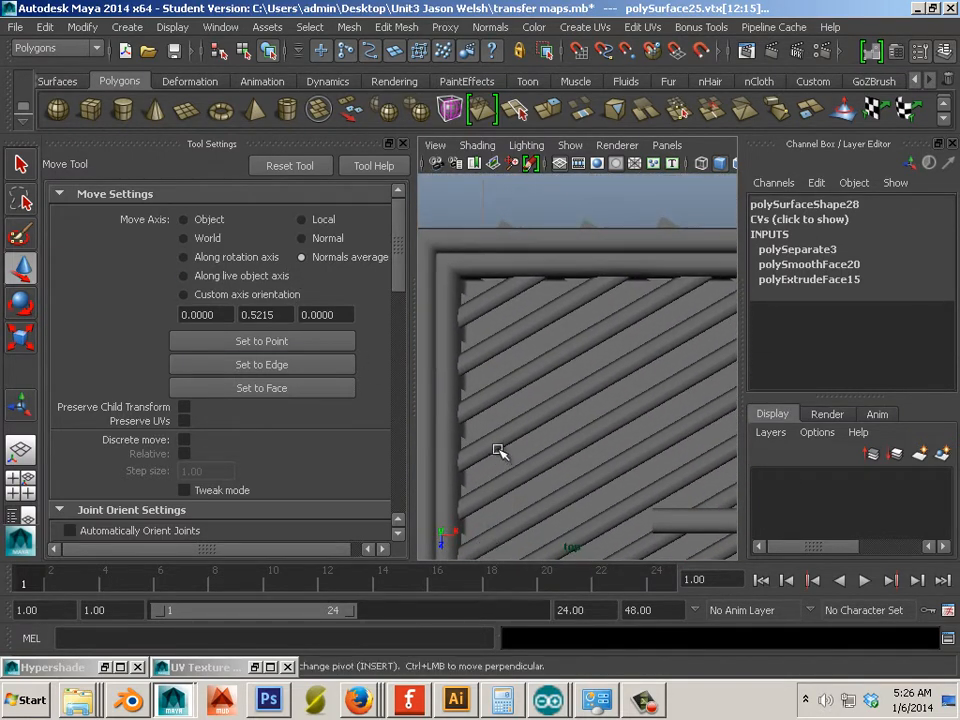
alt+middle_drag(512, 366, 551, 447)
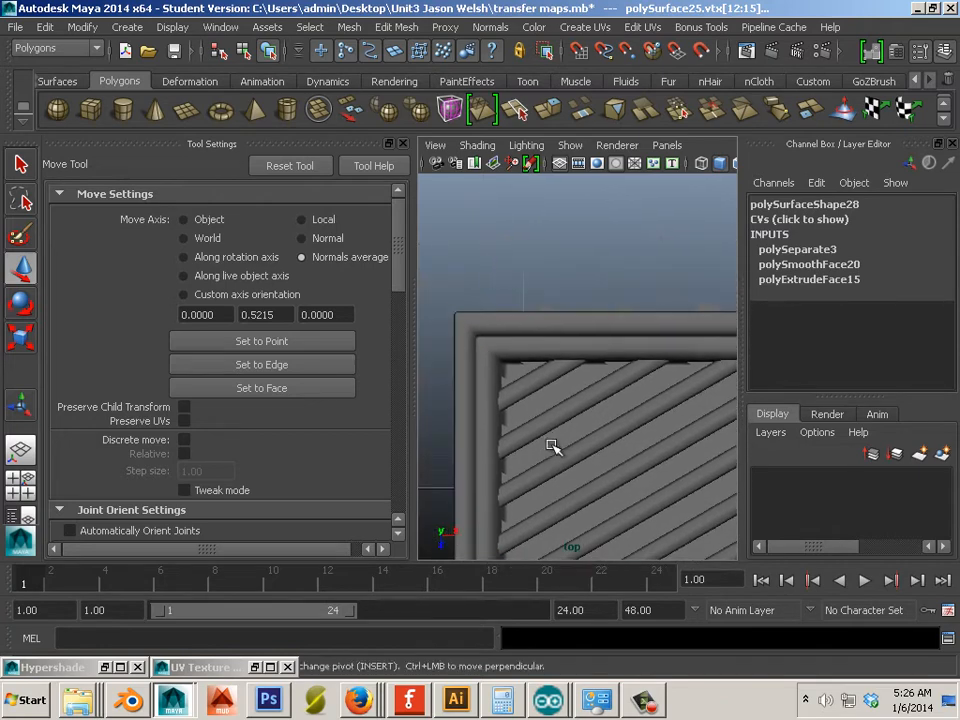
click(543, 303)
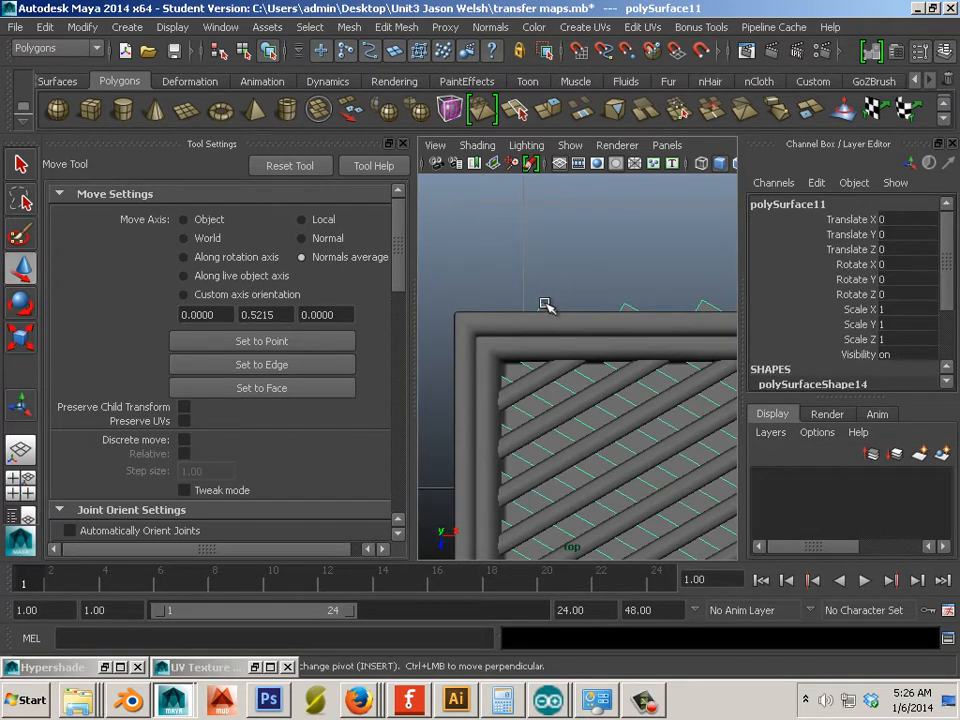
alt+middle_drag(545, 309, 544, 352)
scroll(544, 352, up, 3)
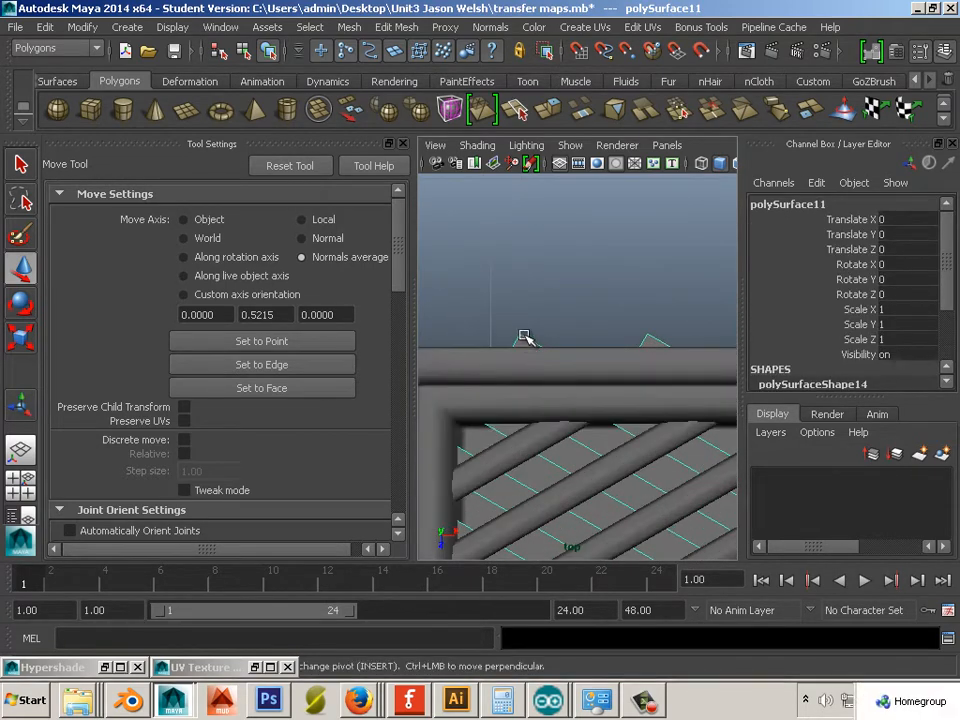
right_drag(525, 310, 459, 311)
drag(498, 380, 498, 380)
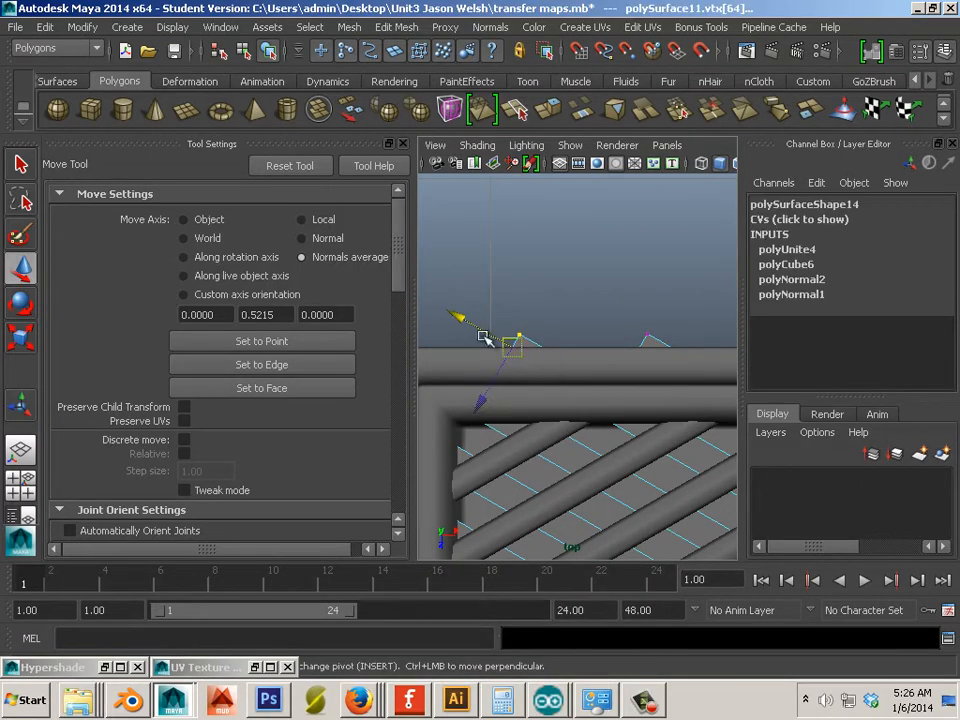
- Pull the next two crossing-bar ends protruding above the upper frame back along their length beneath it
alt+middle_drag(581, 350, 476, 356)
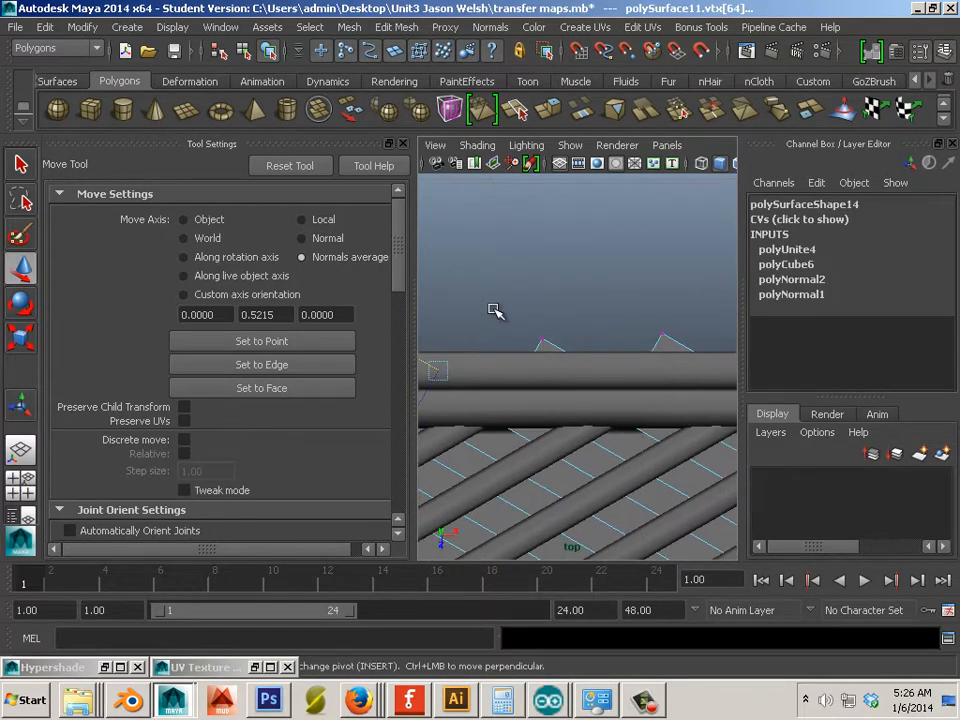
drag(493, 309, 580, 394)
drag(480, 316, 524, 355)
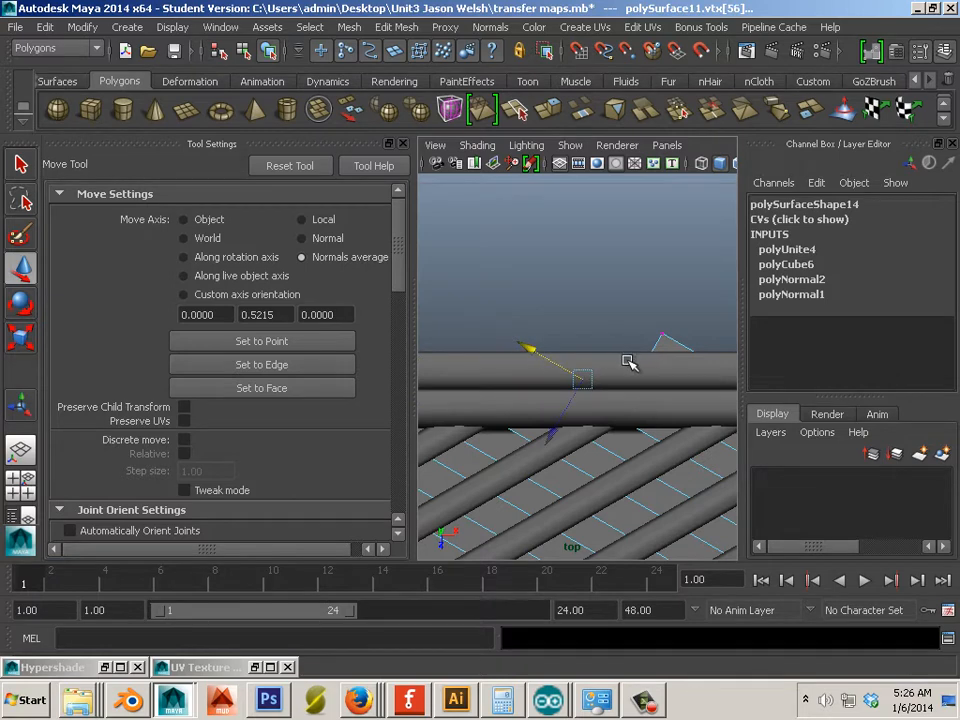
alt+middle_drag(630, 362, 551, 369)
drag(638, 432, 638, 432)
drag(521, 321, 565, 360)
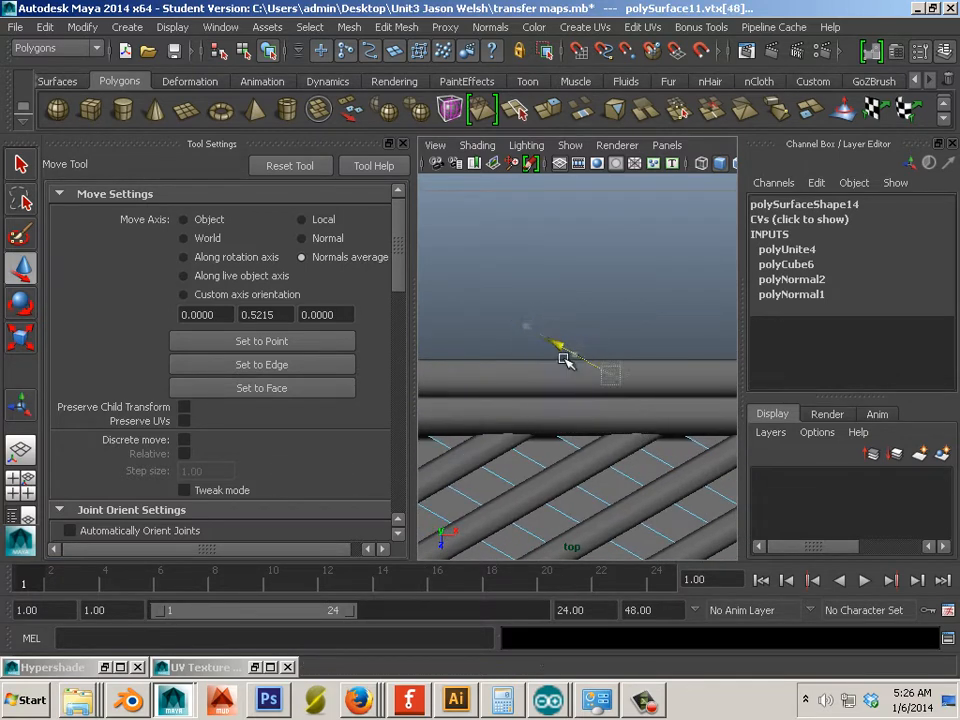
- Try to pull the next protruding crossing-bar end under the upper frame, and undo the move
alt+middle_drag(679, 371, 442, 363)
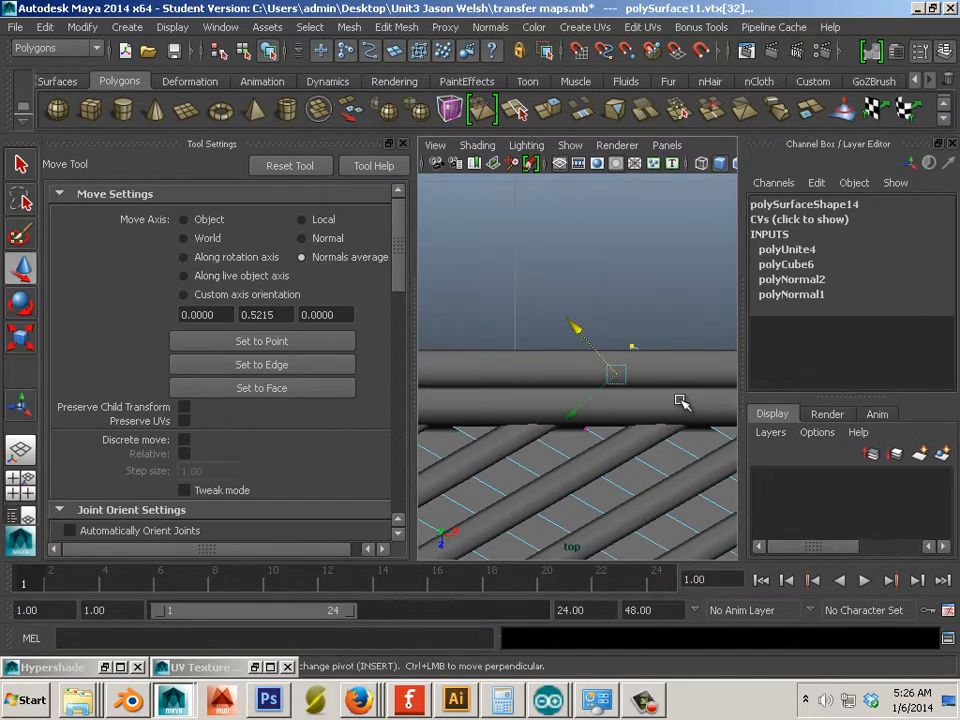
alt+middle_drag(628, 400, 533, 381)
drag(474, 305, 488, 320)
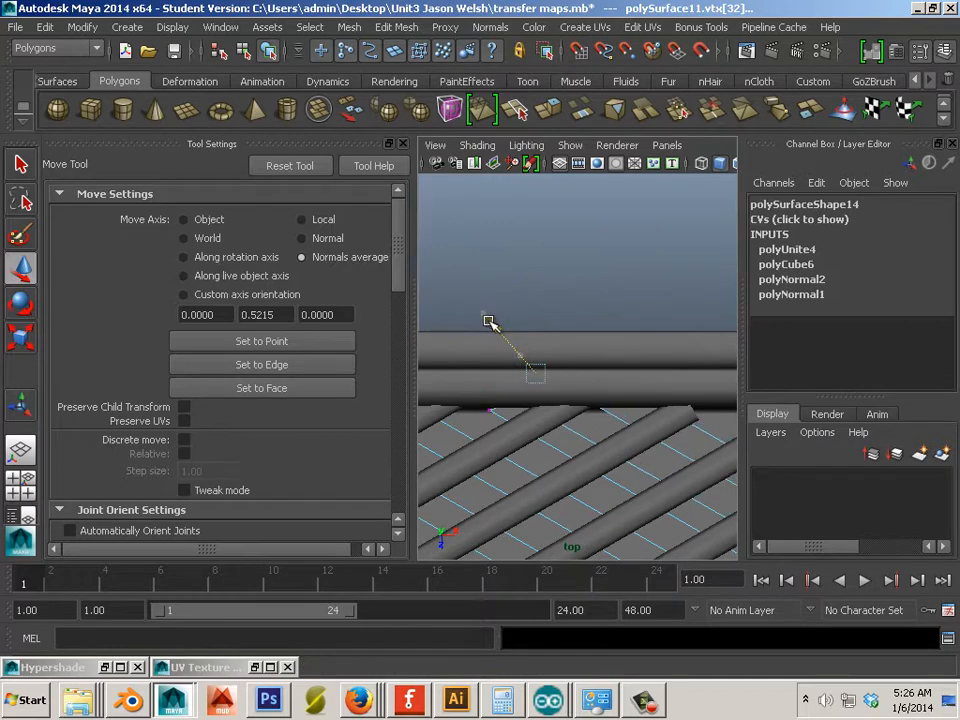
key(ctrl+z)
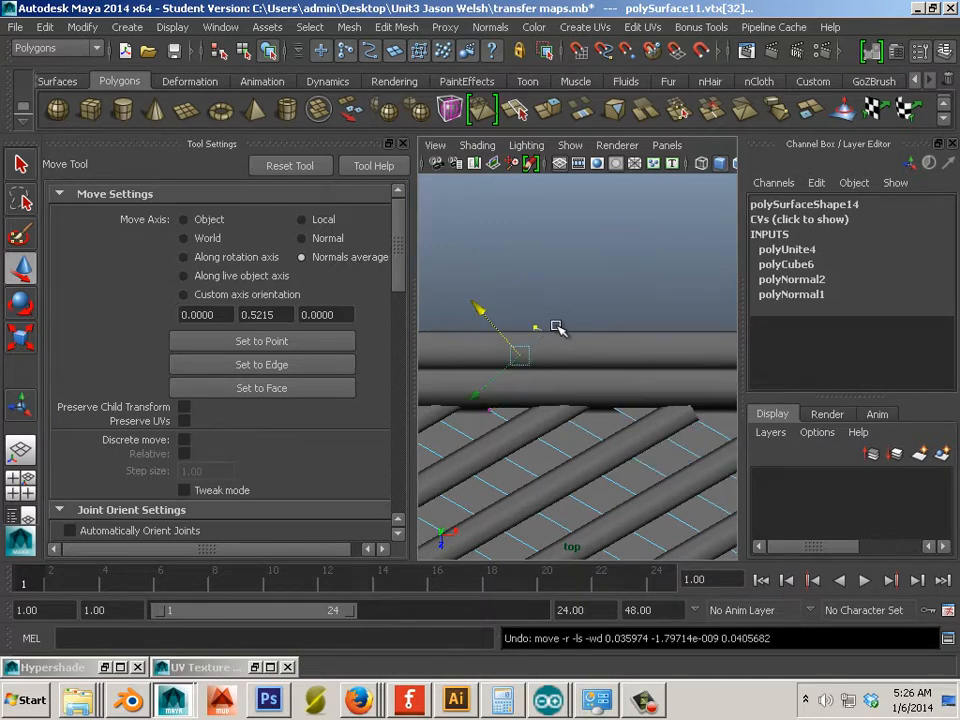
- Switch to wireframe display, select both end vertices of that protruding bar, and pull them back within the upper frame
key(4)
alt+middle_drag(566, 370, 625, 360)
drag(651, 289, 568, 345)
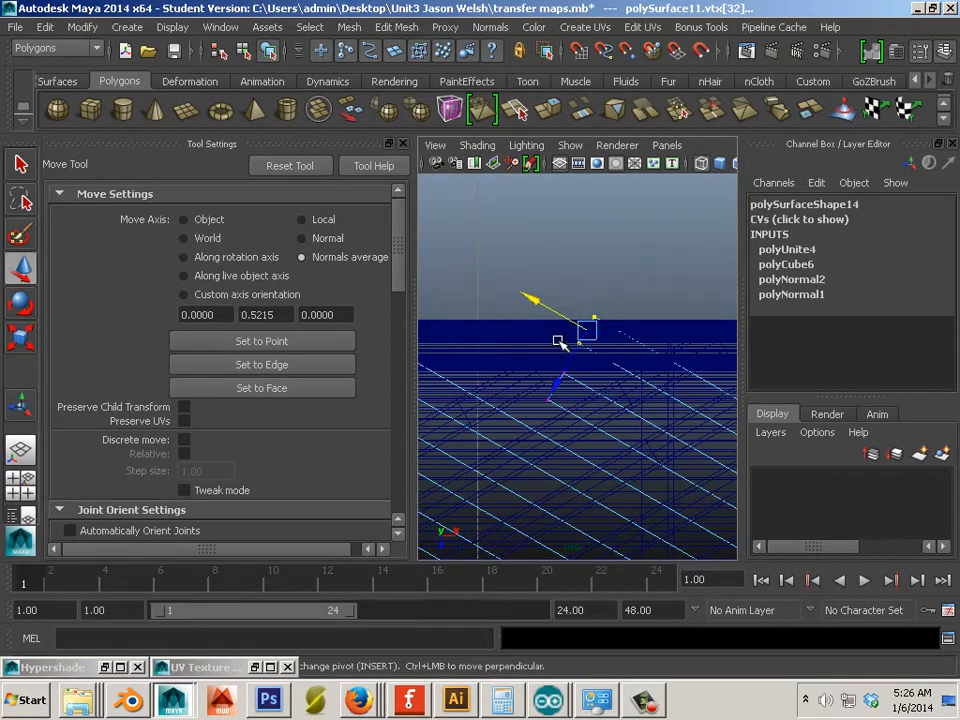
drag(535, 303, 562, 331)
- Extend two crossing bars whose ends stop short along their length into the upper frame
drag(512, 362, 443, 328)
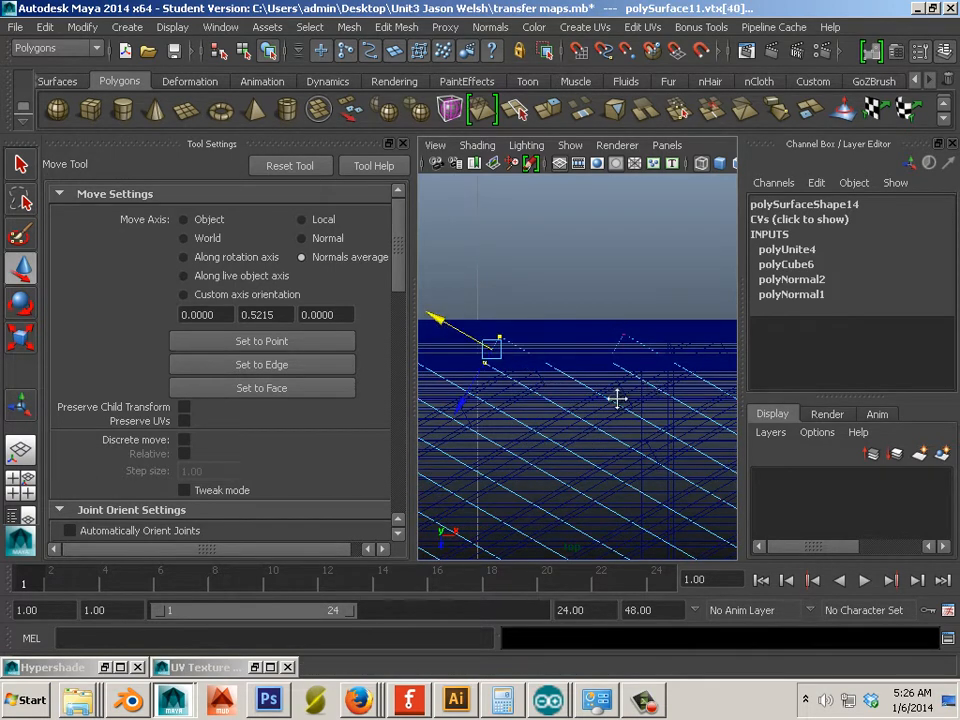
alt+middle_drag(617, 399, 378, 388)
drag(627, 350, 671, 388)
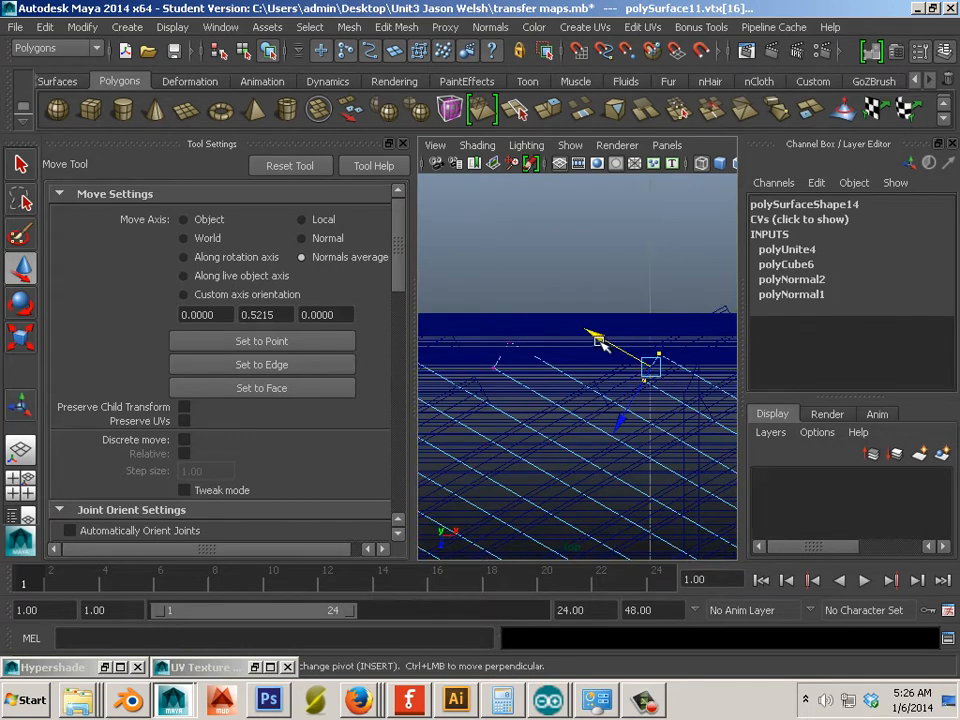
drag(598, 344, 543, 320)
alt+middle_drag(482, 346, 588, 352)
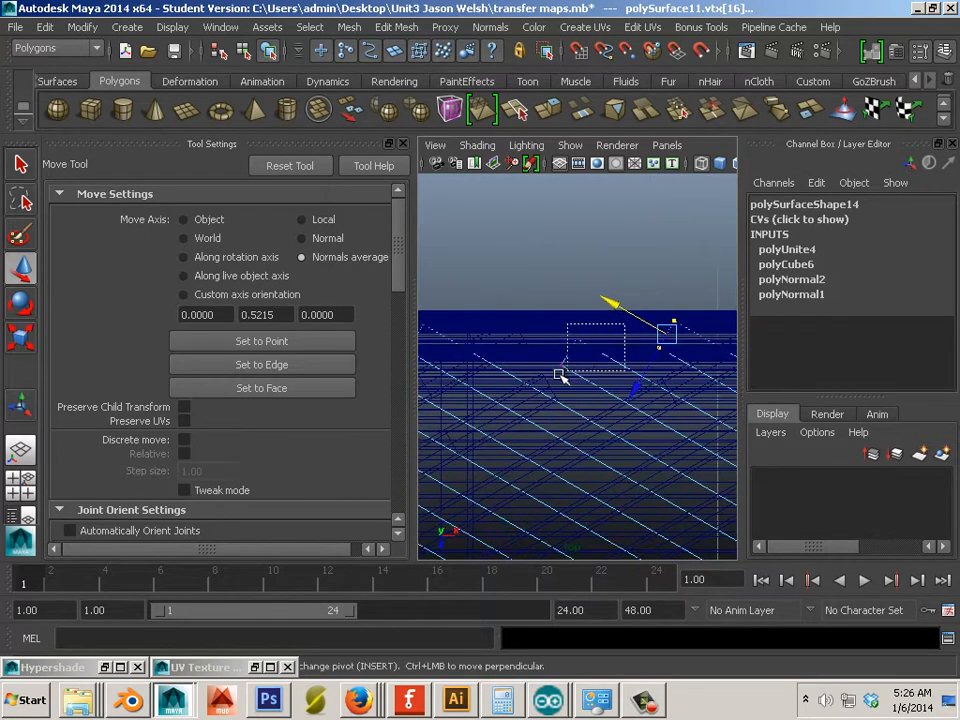
- Adjust the end vertices of the neighbouring crossing bar along its length so they sit within the upper frame
drag(559, 374, 556, 376)
drag(516, 325, 494, 325)
click(491, 298)
click(594, 369)
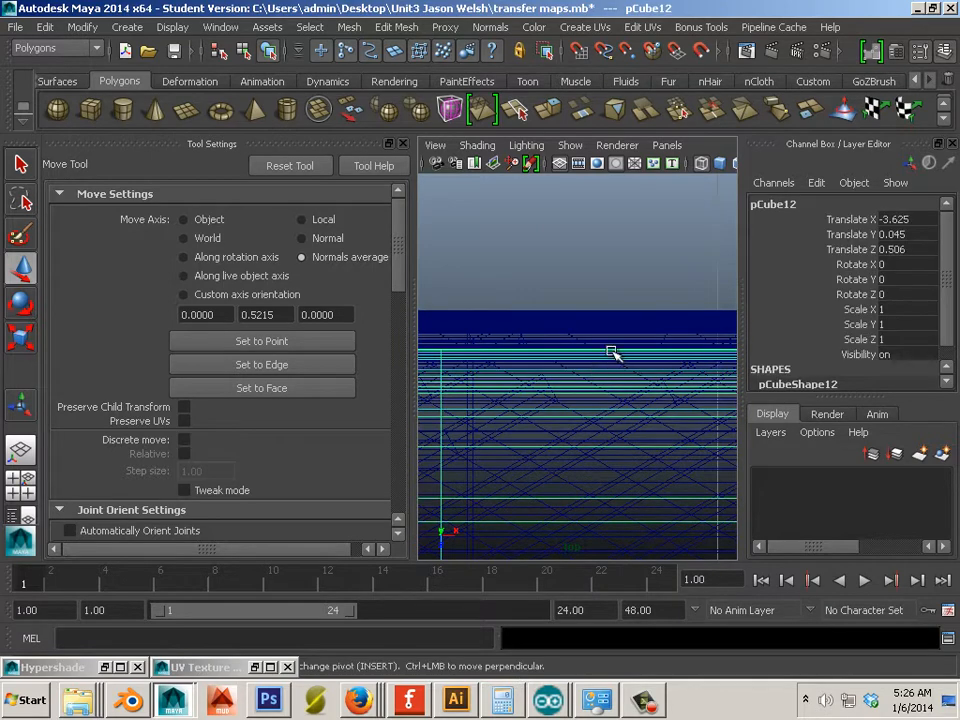
click(606, 392)
right_drag(611, 390, 476, 310)
drag(464, 296, 490, 310)
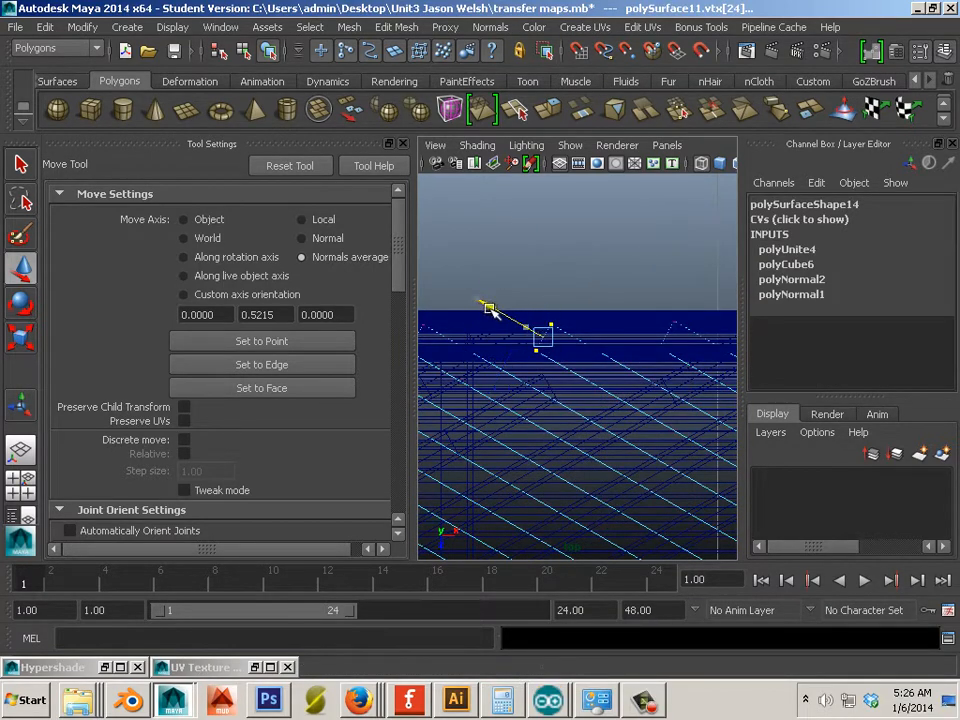
- Extend the end vertices of another short crossing bar outward along its length into the upper frame
alt+middle_drag(670, 364, 538, 357)
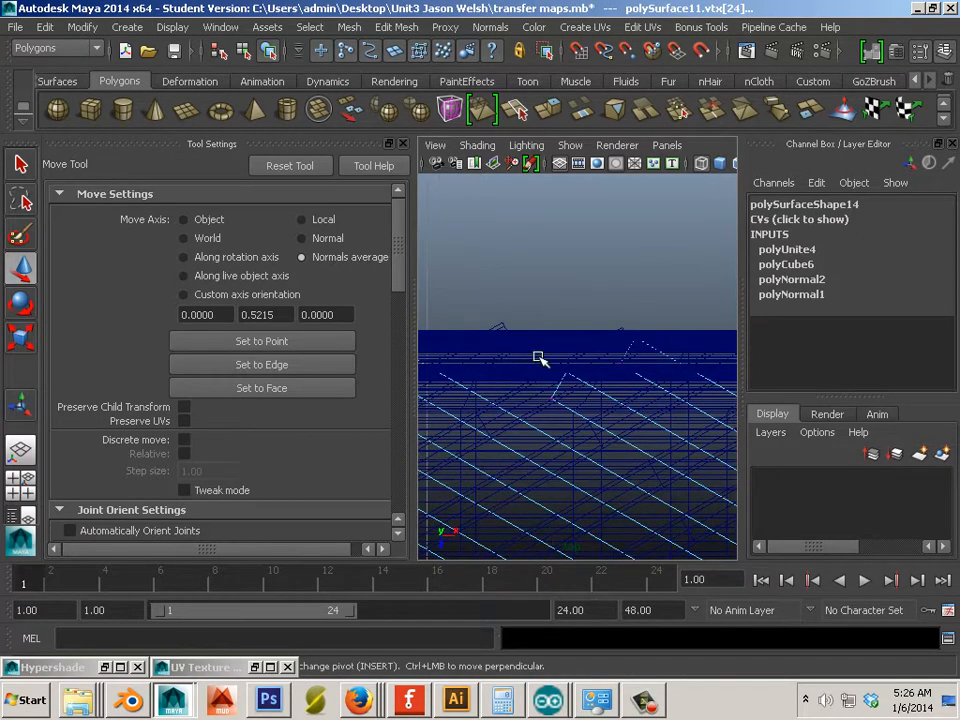
drag(597, 428, 597, 428)
drag(503, 354, 490, 347)
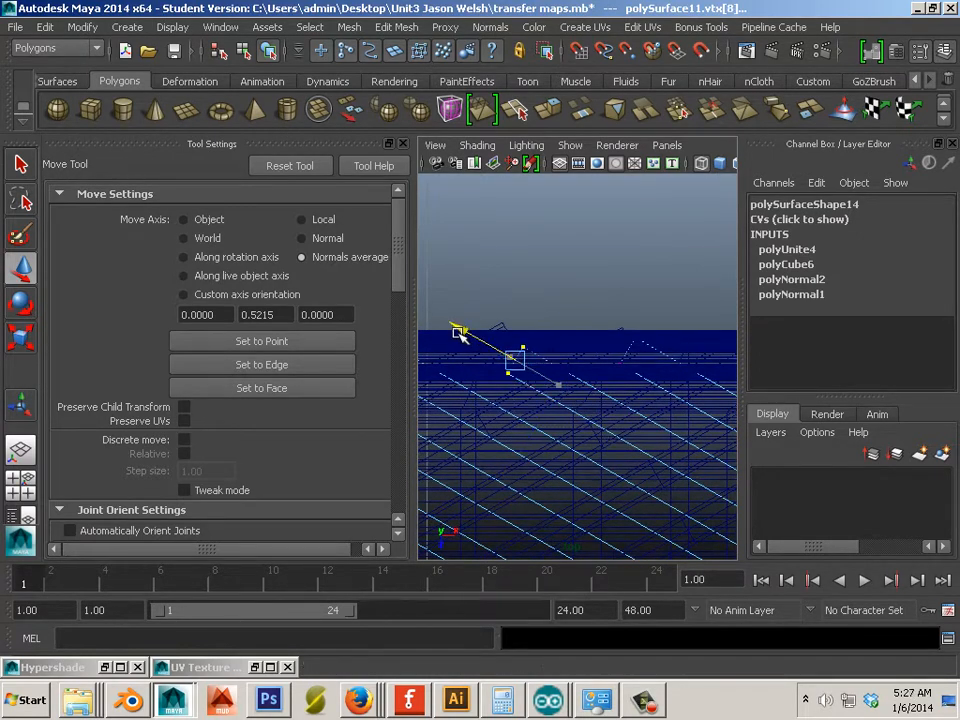
- Pull the end vertices of the opposite-direction bar sticking out above the upper frame back inside it
alt+middle_drag(457, 326, 561, 320)
click(564, 318)
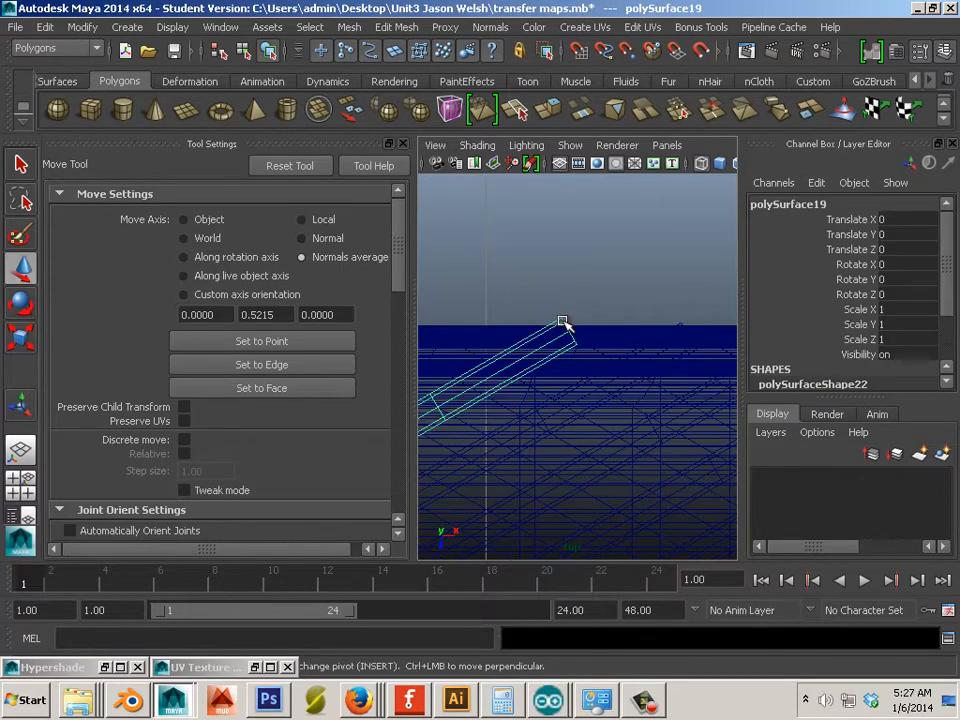
right_drag(563, 311, 510, 308)
drag(501, 294, 621, 388)
drag(622, 312, 613, 307)
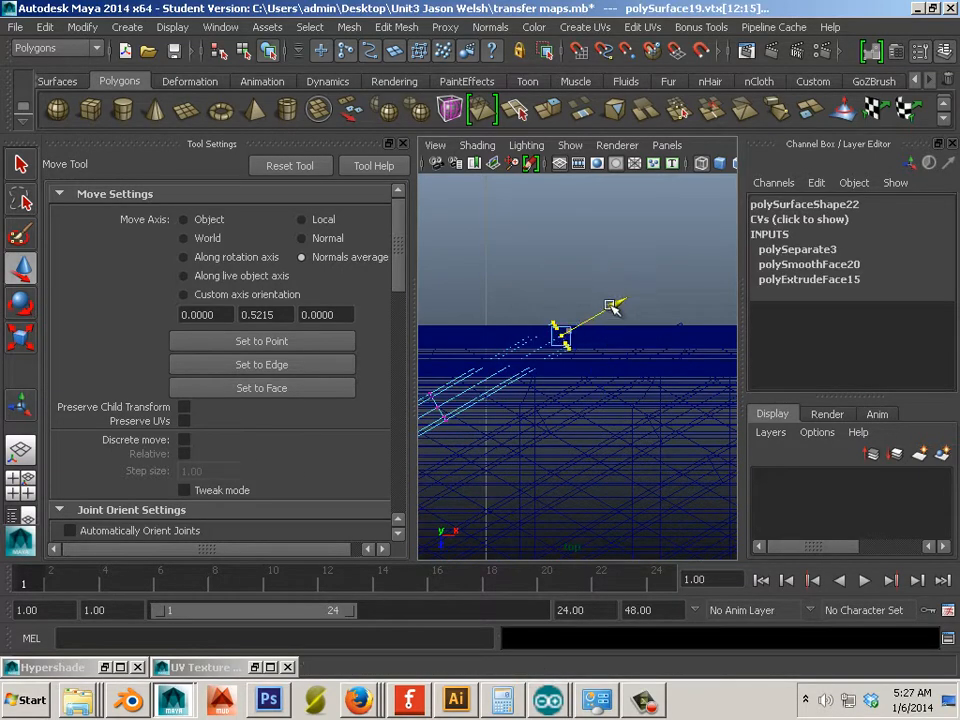
- Select the crossing bars object again and examine its bar ends along the upper frame in wireframe
click(628, 263)
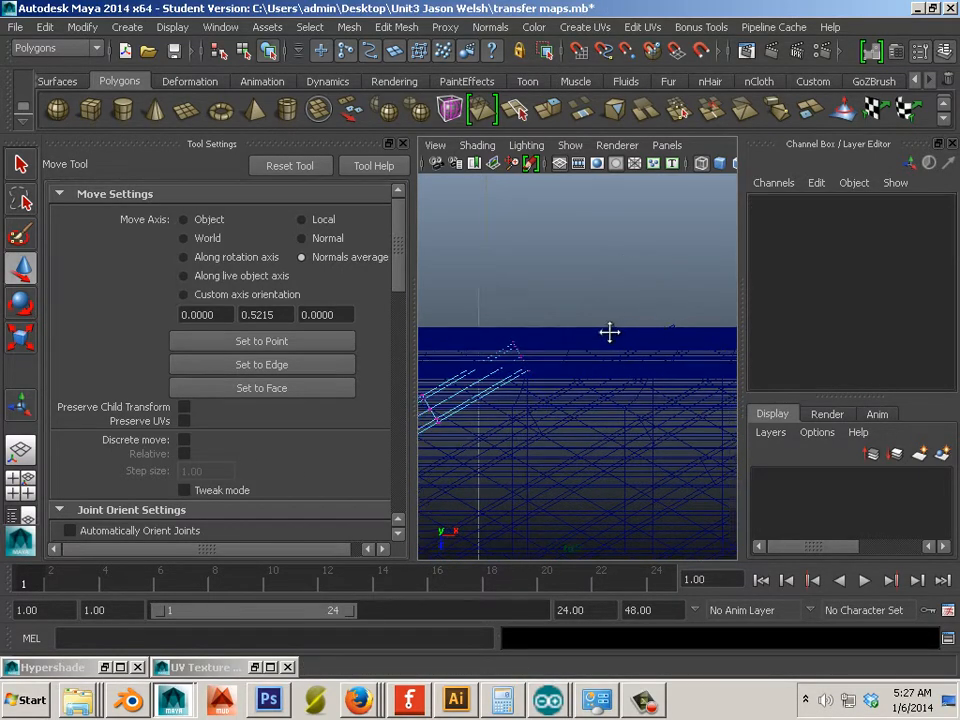
click(526, 319)
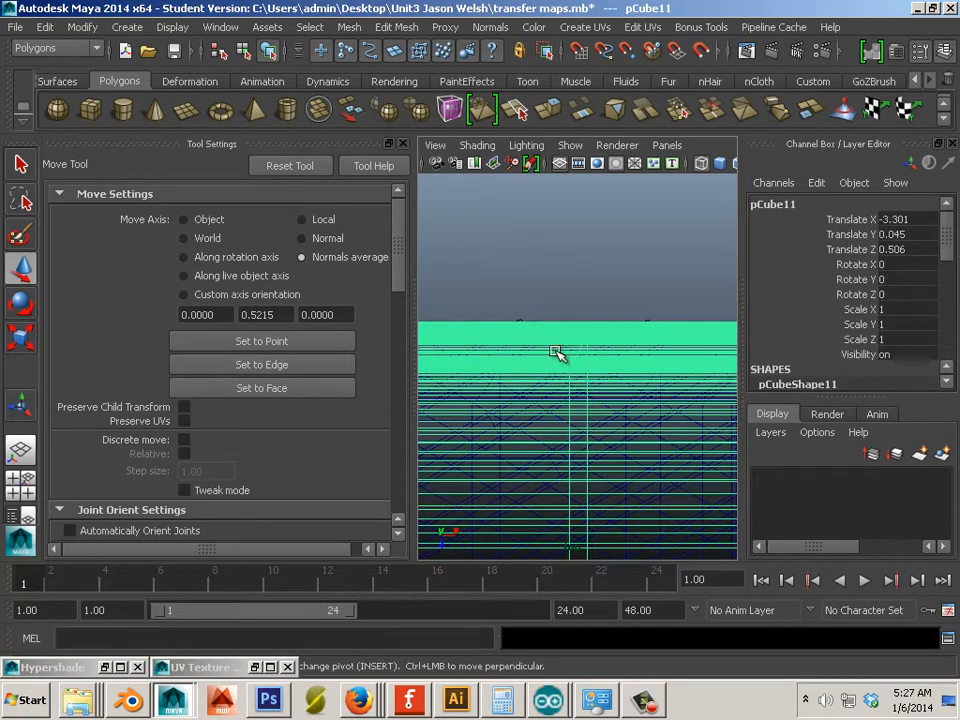
scroll(577, 397, up, 3)
click(638, 458)
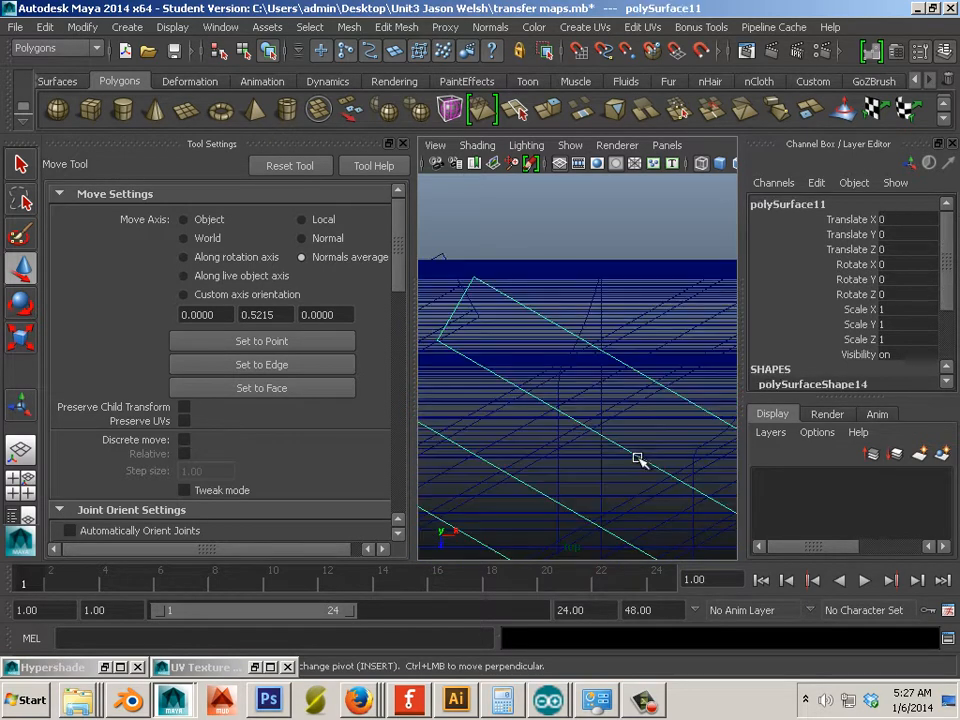
alt+middle_drag(506, 389, 661, 383)
scroll(661, 383, down, 6)
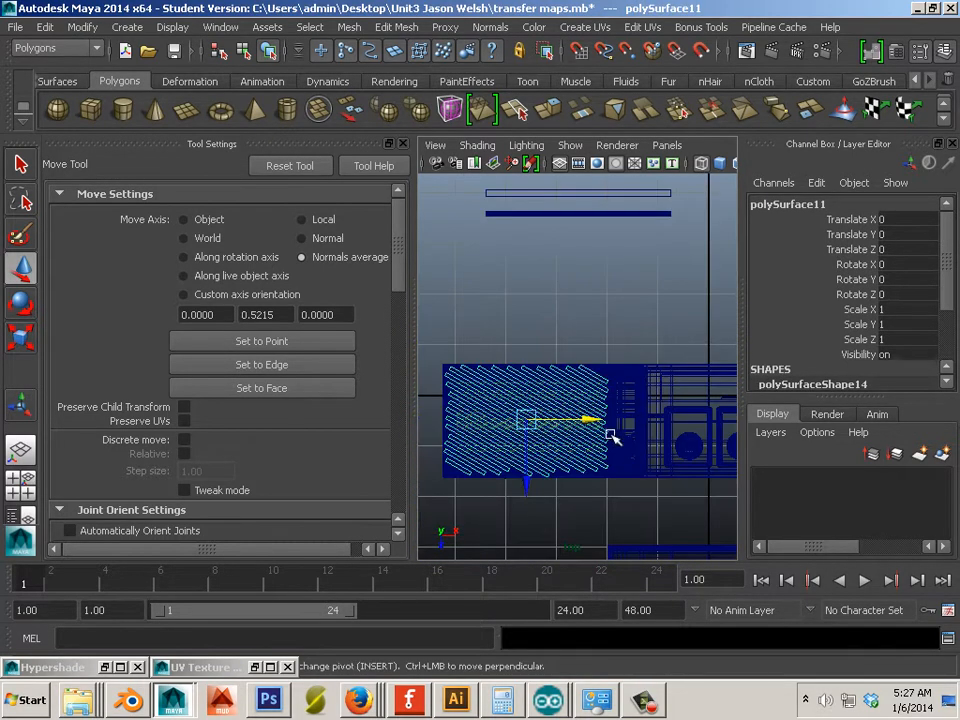
scroll(531, 463, up, 1)
scroll(525, 463, down, 4)
scroll(525, 463, up, 6)
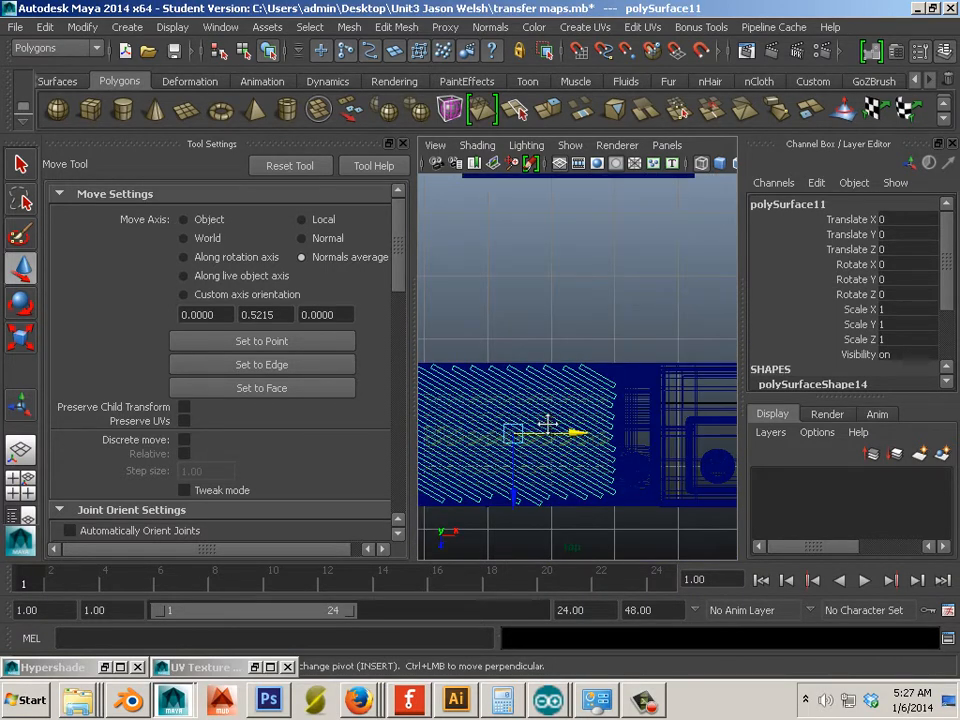
scroll(548, 424, up, 8)
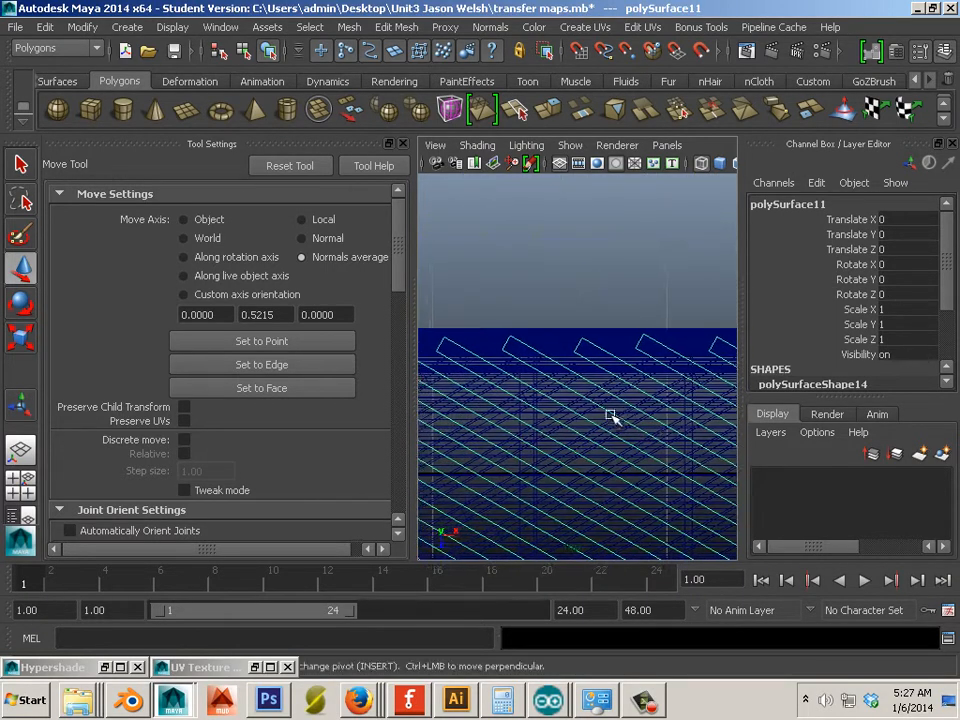
scroll(586, 411, up, 2)
scroll(570, 399, up, 3)
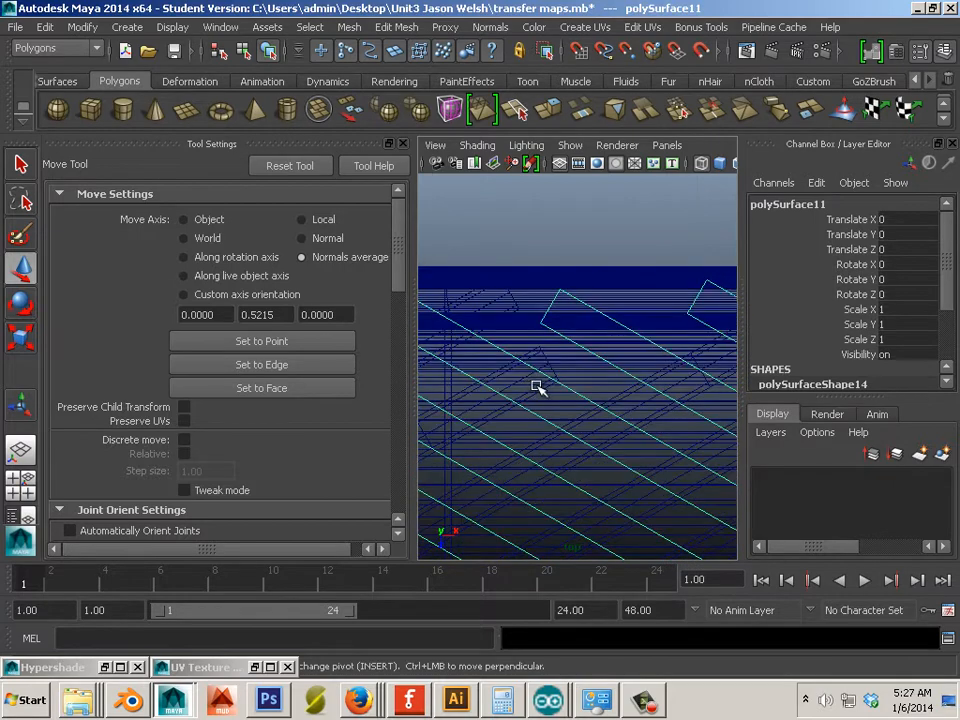
- Extend the end vertices of the next short crossing bar outward along its length into the upper frame
click(537, 392)
right_drag(535, 397, 458, 311)
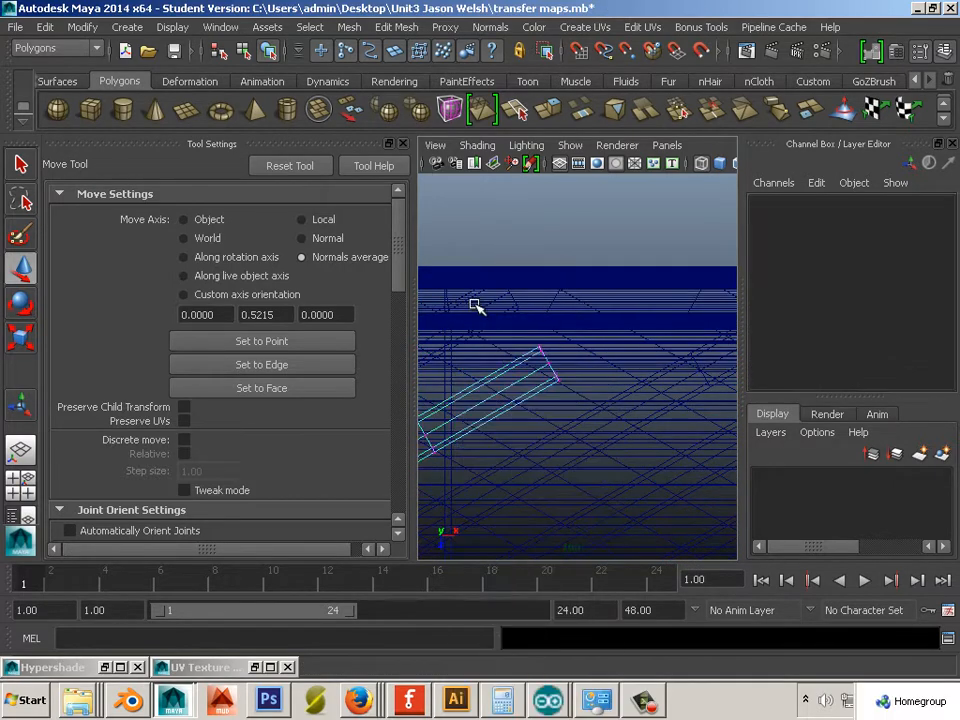
drag(494, 311, 598, 410)
drag(605, 337, 670, 295)
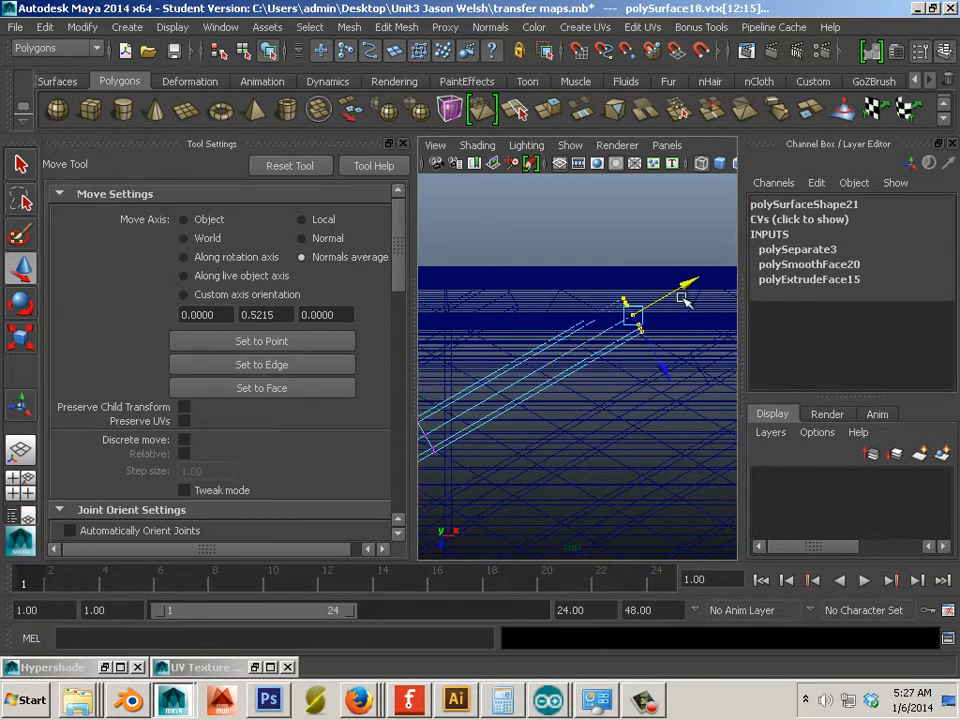
- Pull the end vertices of the next bar poking out above the upper frame back along its length into the frame
alt+middle_drag(630, 450, 438, 478)
click(600, 400)
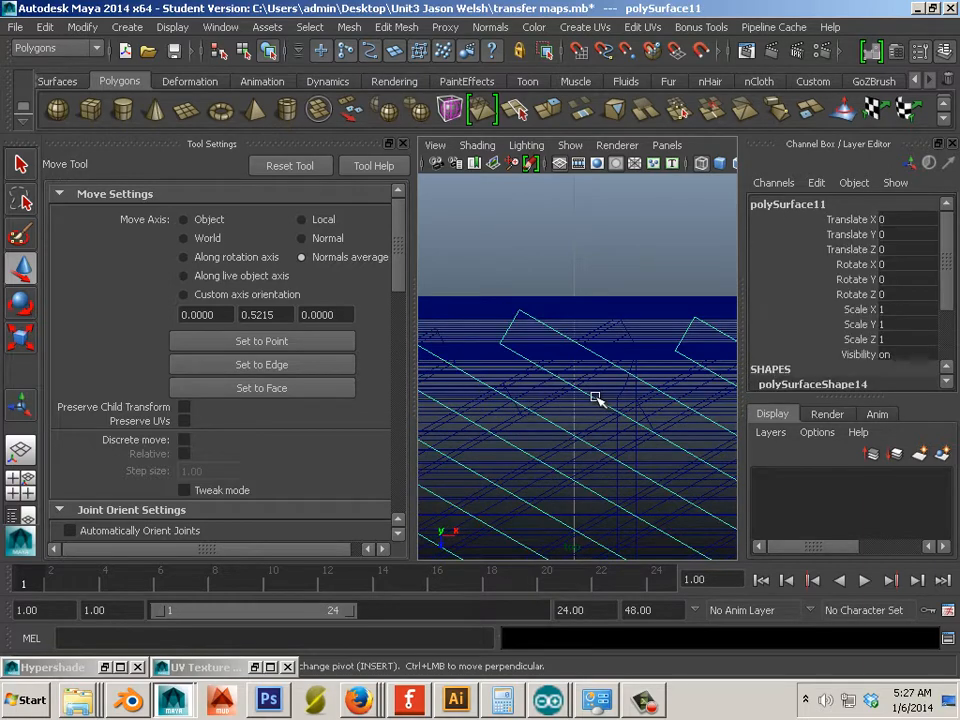
alt+middle_drag(596, 399, 313, 400)
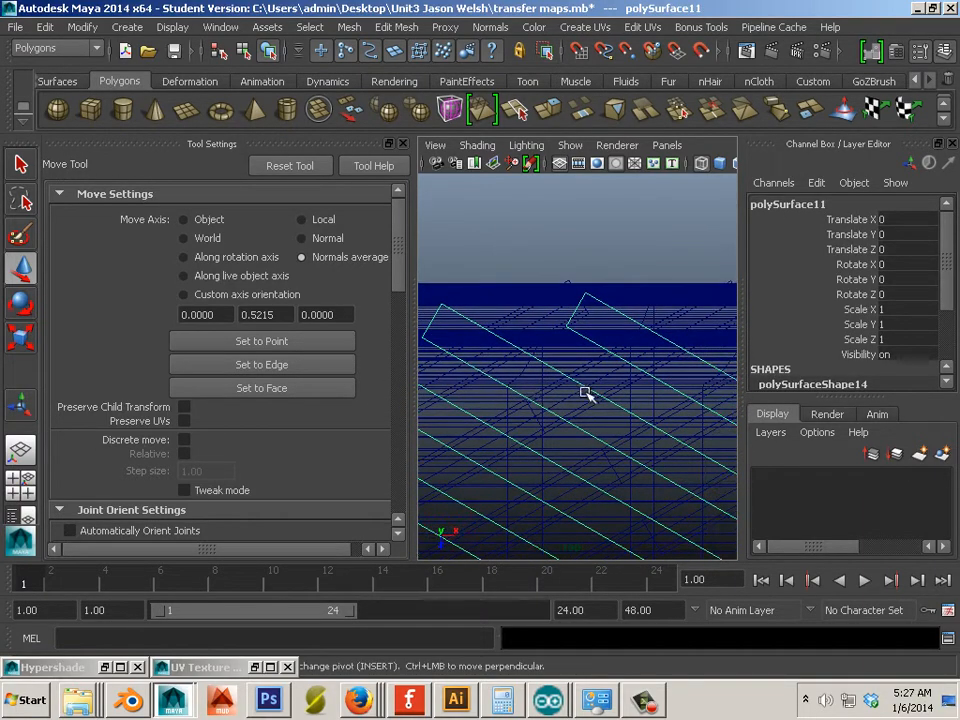
scroll(581, 362, up, 3)
click(533, 311)
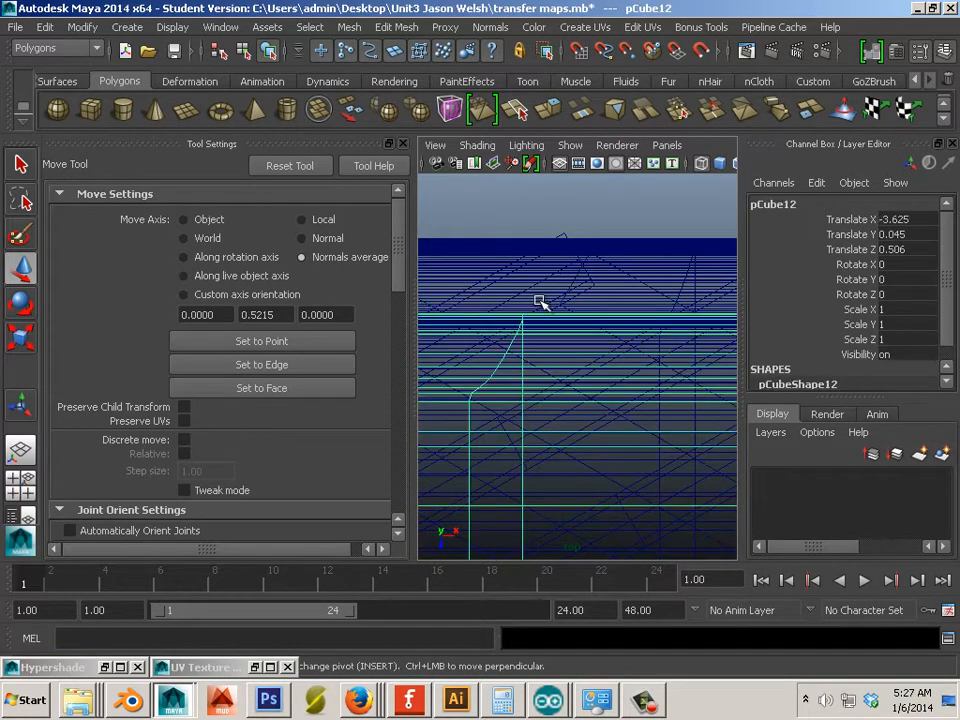
click(565, 229)
click(565, 233)
right_drag(565, 233, 471, 229)
click(580, 258)
alt+drag(622, 238, 541, 340)
- Move the end vertices of the following bar that reaches the upper frame's outer edge back along its length inside the frame
alt+right_drag(541, 340, 730, 425)
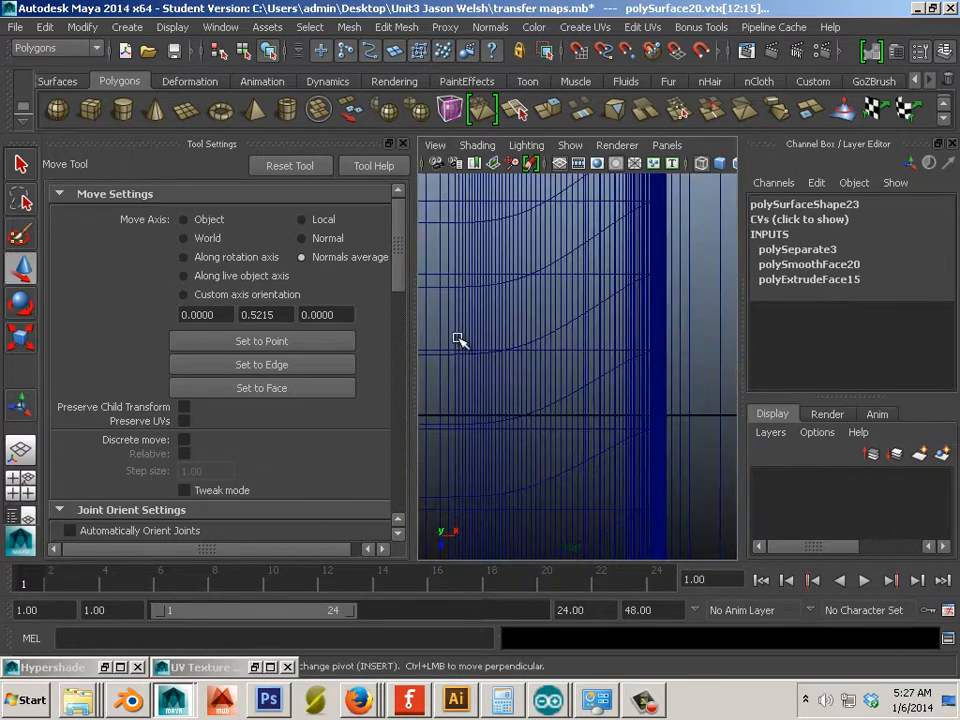
alt+right_drag(660, 400, 467, 321)
alt+middle_drag(467, 321, 500, 343)
alt+right_drag(500, 343, 735, 418)
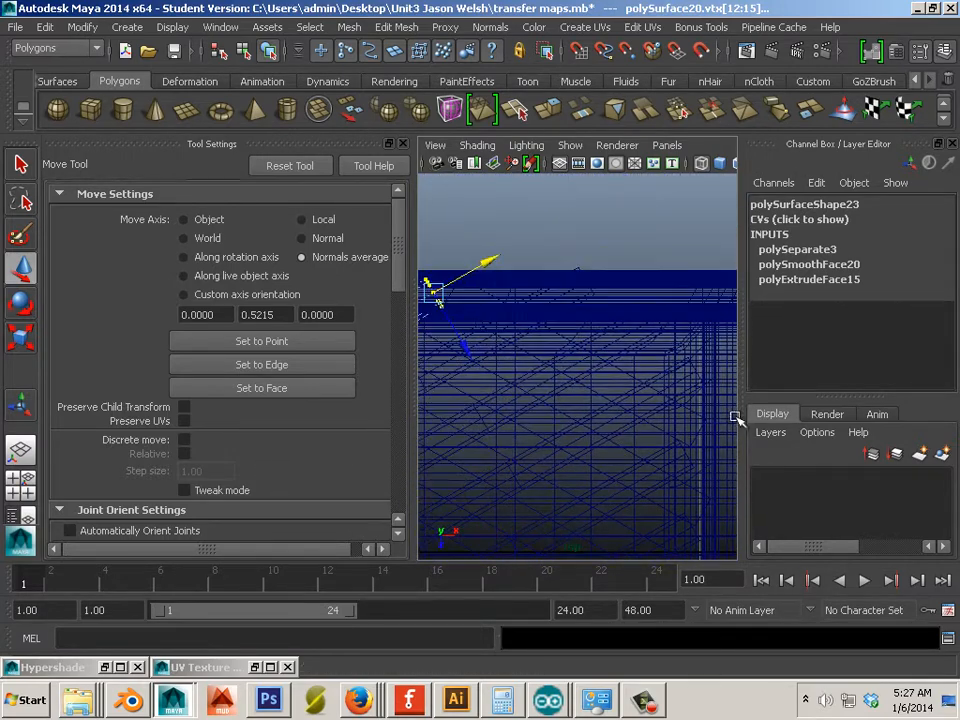
click(580, 270)
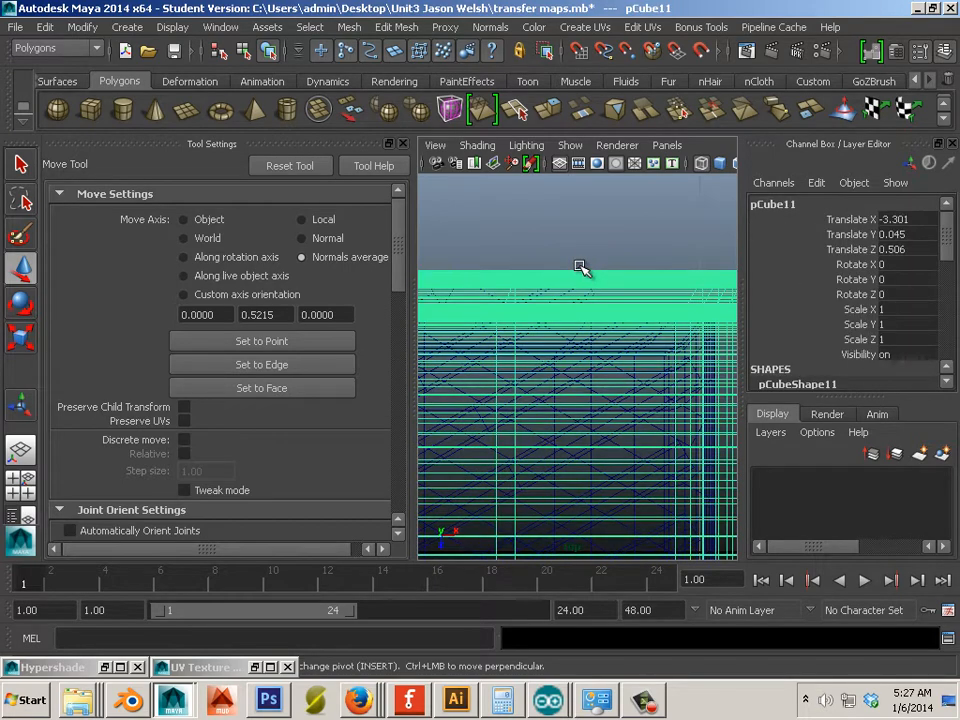
click(580, 281)
right_drag(578, 276, 536, 253)
drag(536, 253, 619, 315)
click(585, 277)
click(580, 214)
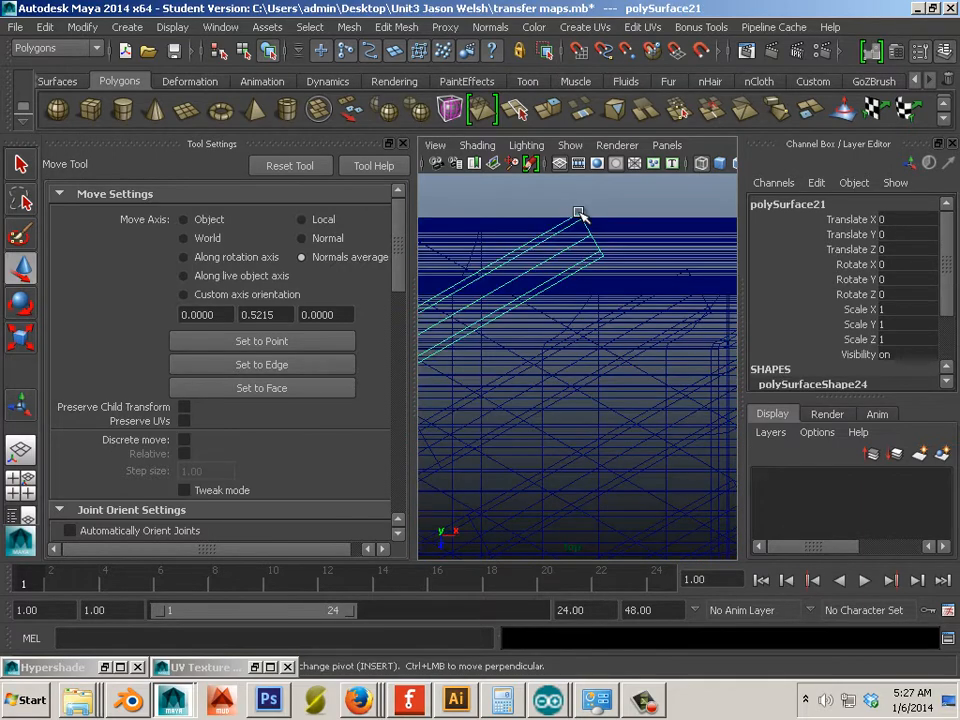
right_drag(581, 211, 497, 212)
drag(527, 217, 643, 302)
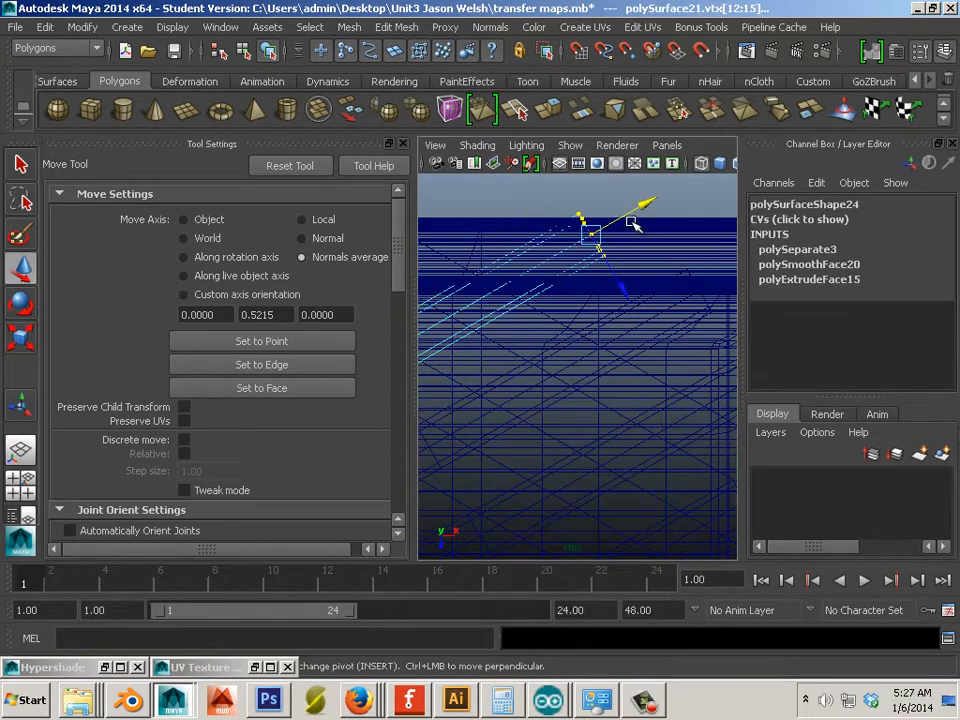
drag(638, 212, 500, 316)
alt+middle_drag(500, 316, 677, 358)
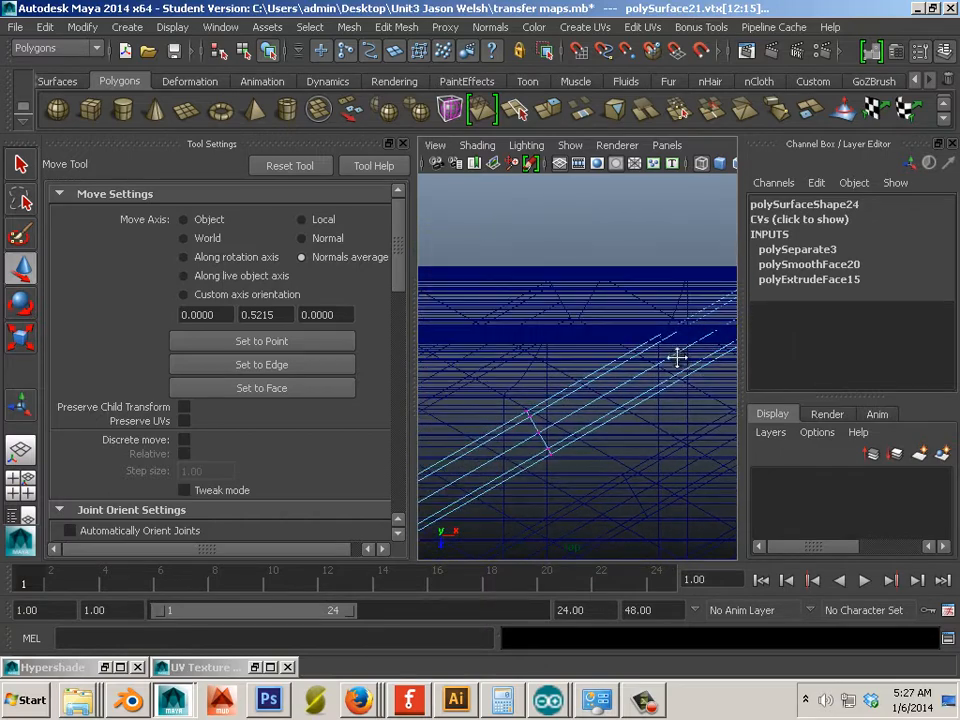
- Examine how the crossing bars sit within the surrounding frame in the shaded perspective view
click(626, 296)
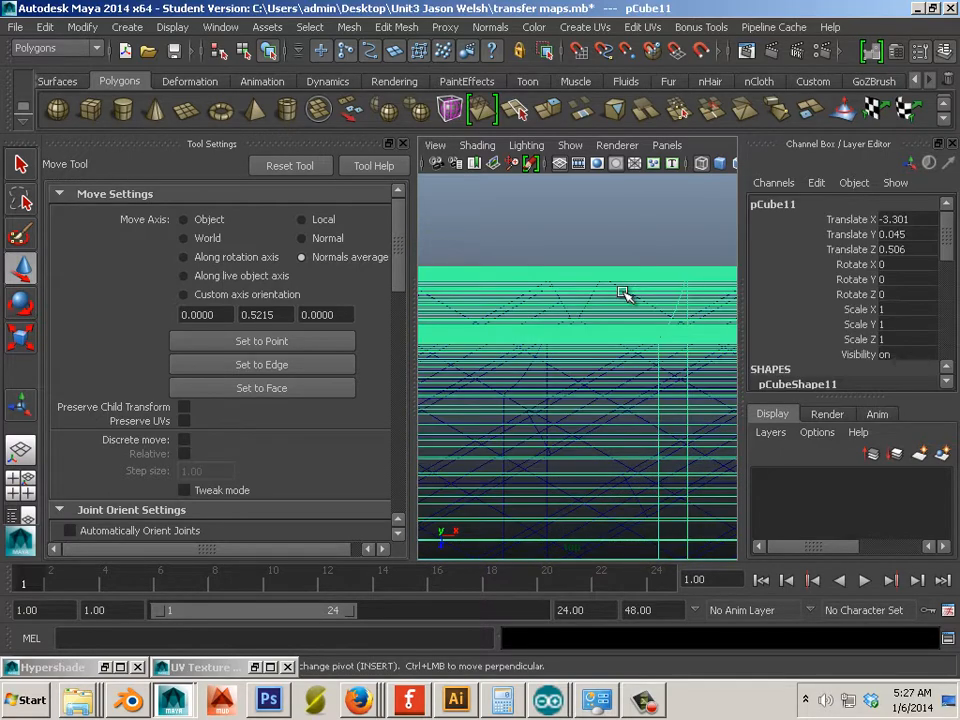
click(610, 276)
click(586, 254)
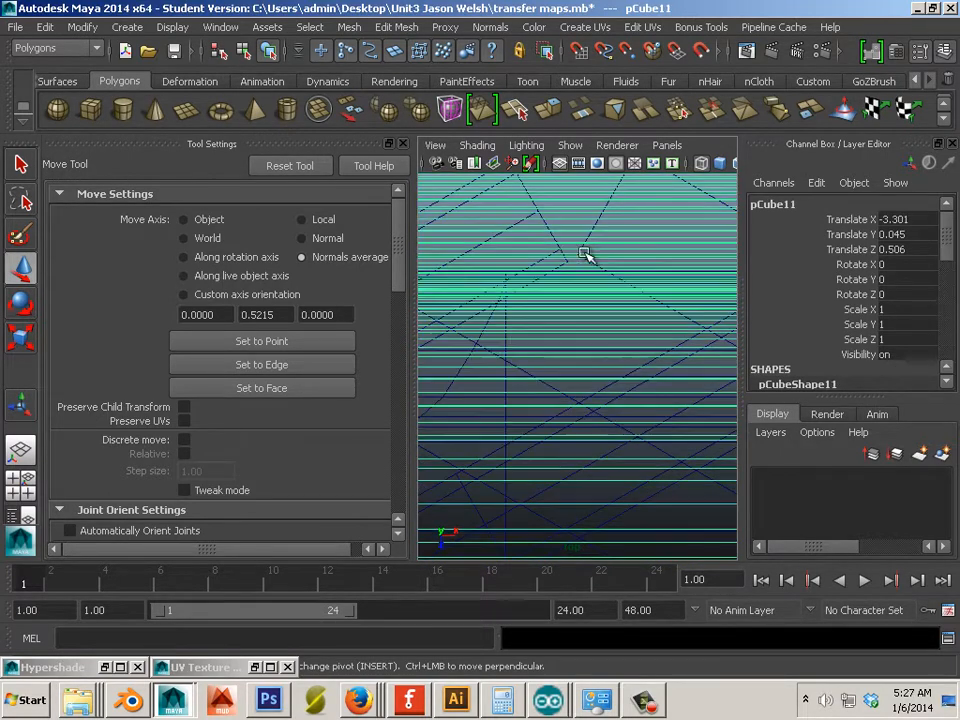
scroll(620, 386, down, 10)
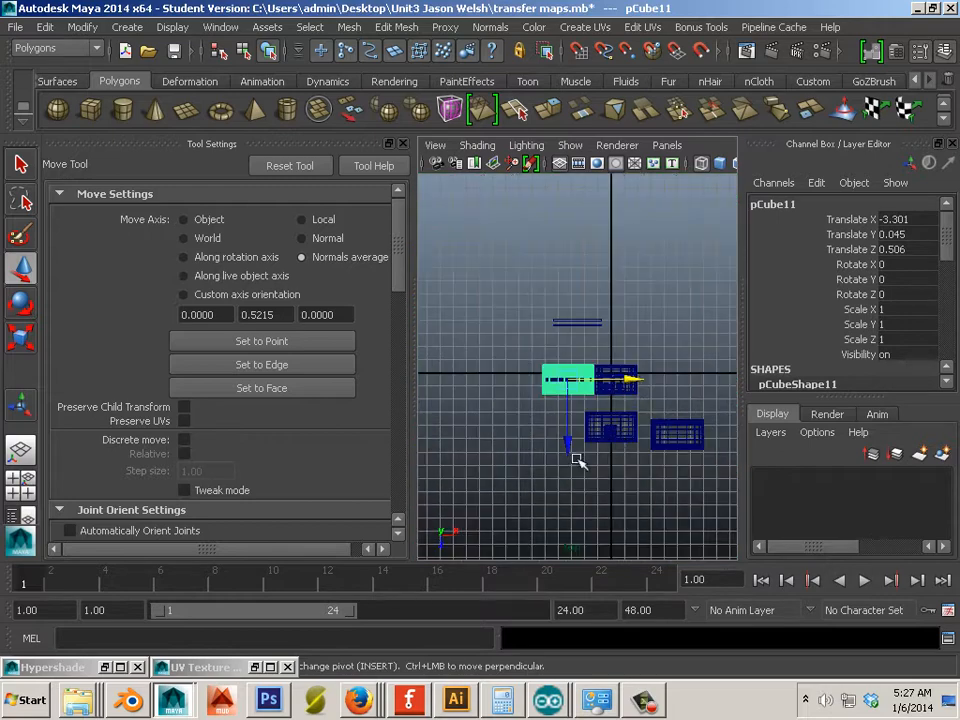
key(space)
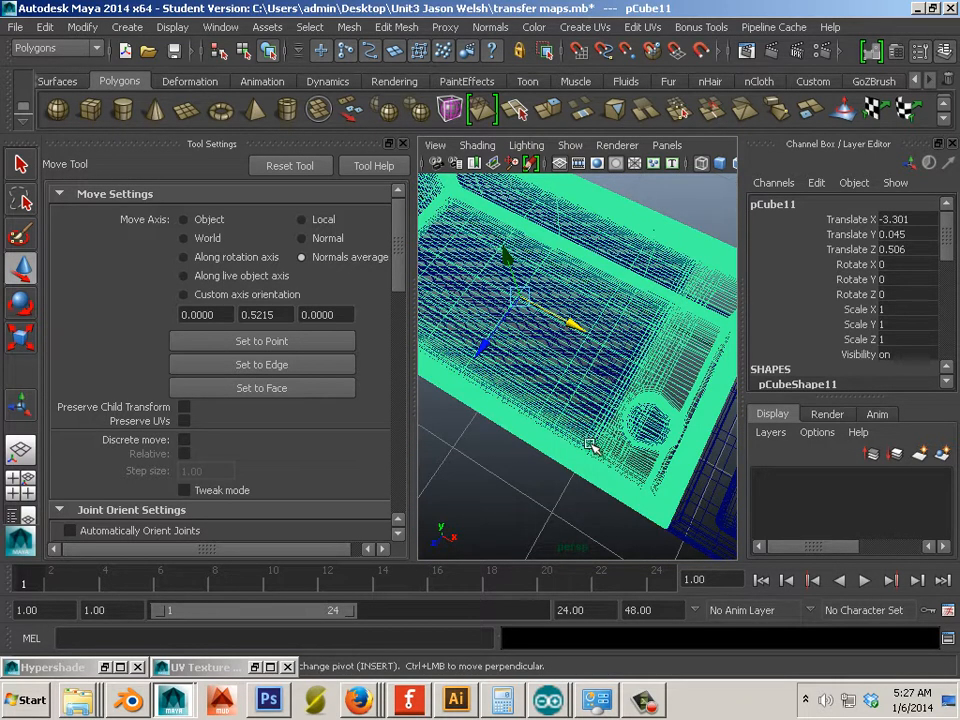
key(5)
alt+drag(547, 452, 561, 384)
alt+drag(498, 391, 613, 381)
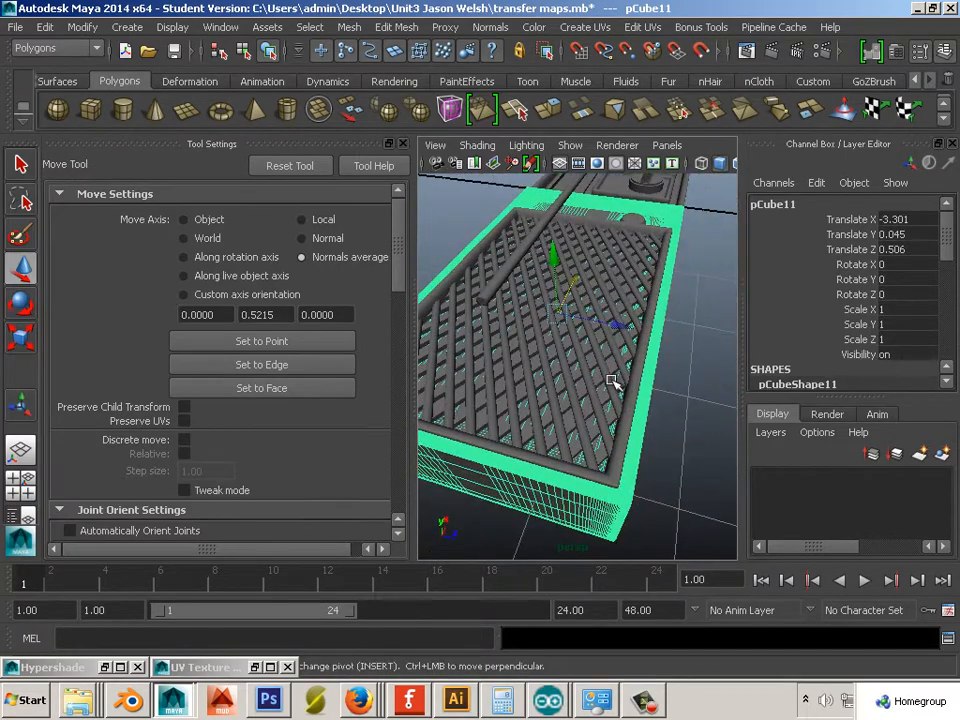
right_drag(643, 310, 658, 296)
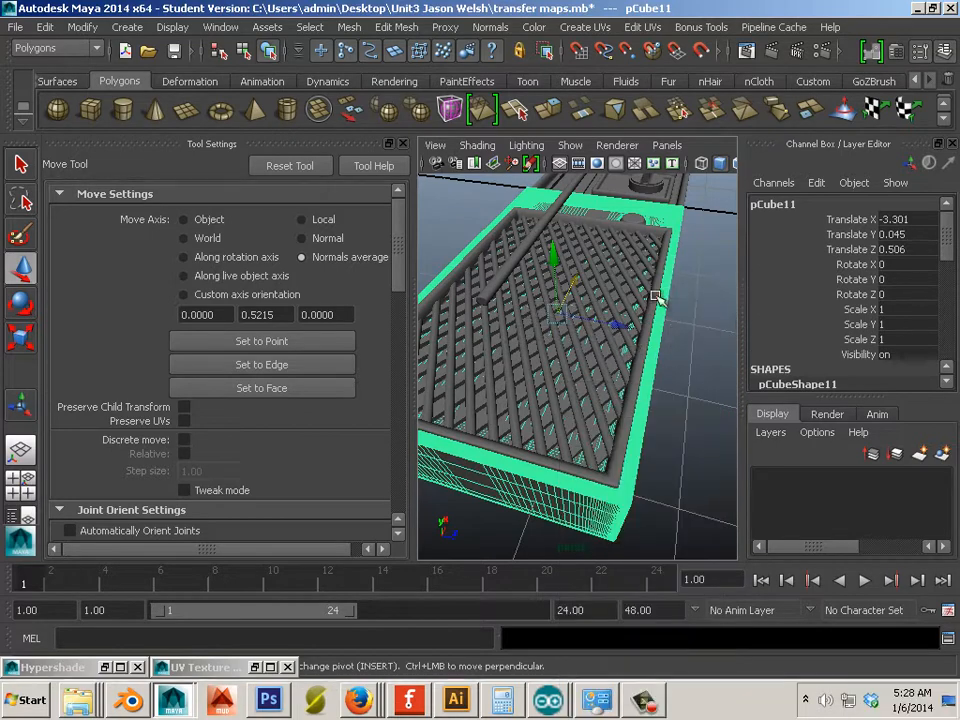
click(655, 303)
scroll(655, 405, up, 5)
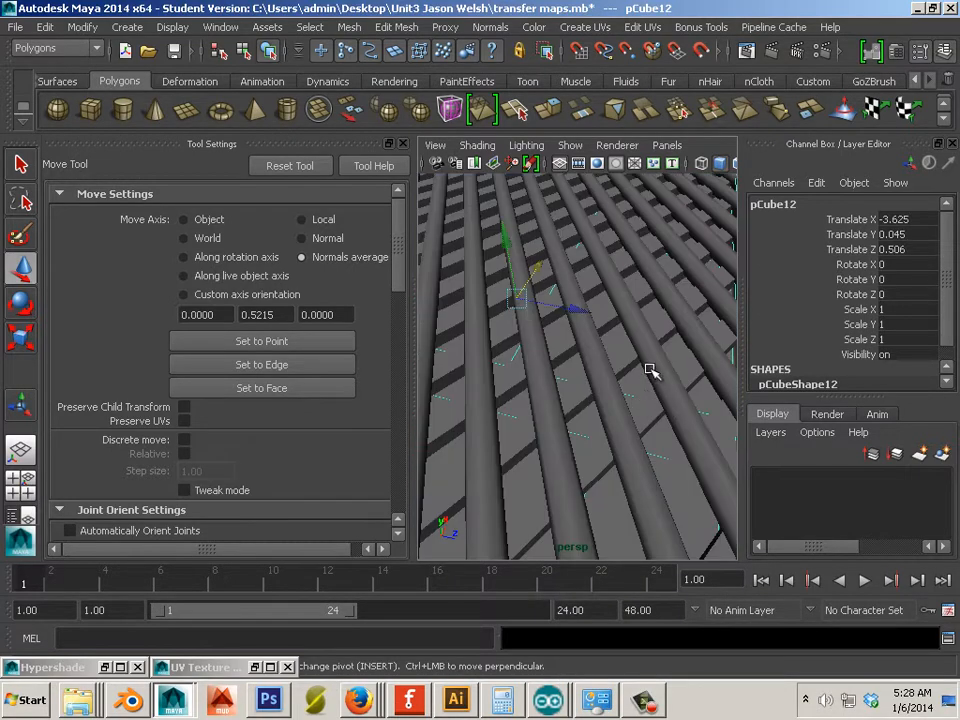
- Select the separate bars of one diagonal direction one by one, starting with the shortest bar in the panel's corner
click(623, 373)
alt+drag(645, 366, 640, 220)
click(652, 214)
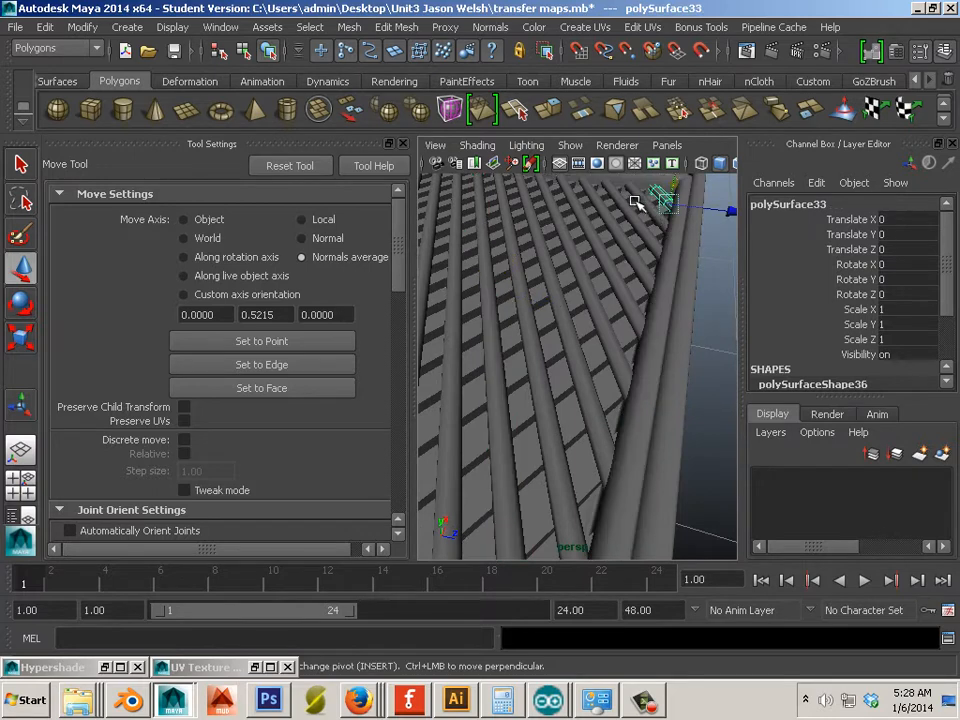
shift+click(637, 205)
shift+click(624, 220)
shift+click(617, 242)
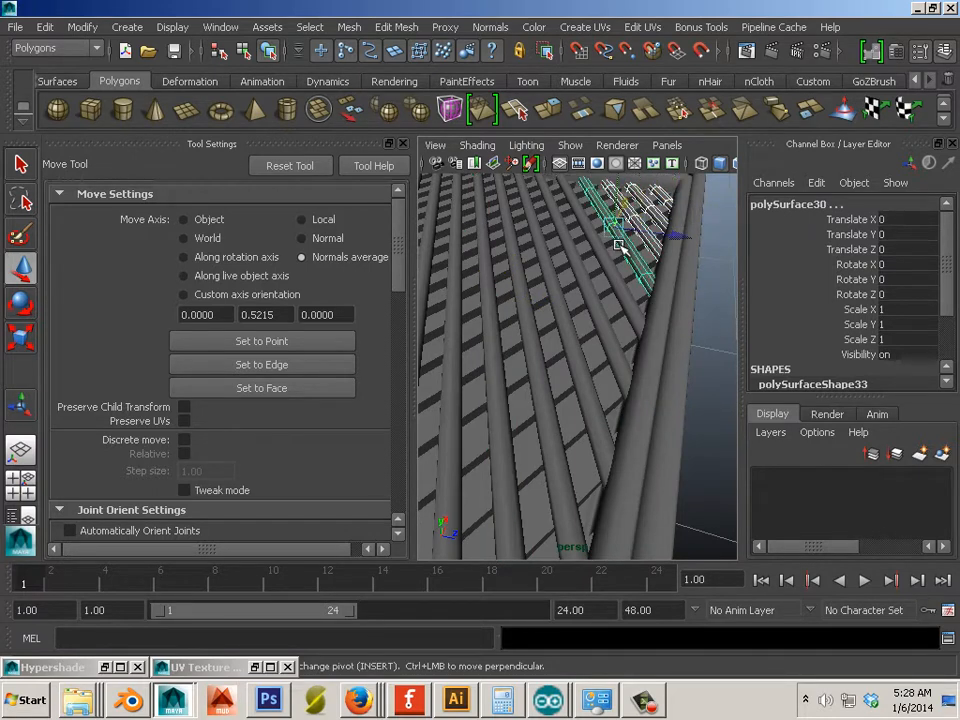
shift+click(582, 279)
shift+click(557, 311)
shift+click(529, 348)
shift+click(505, 364)
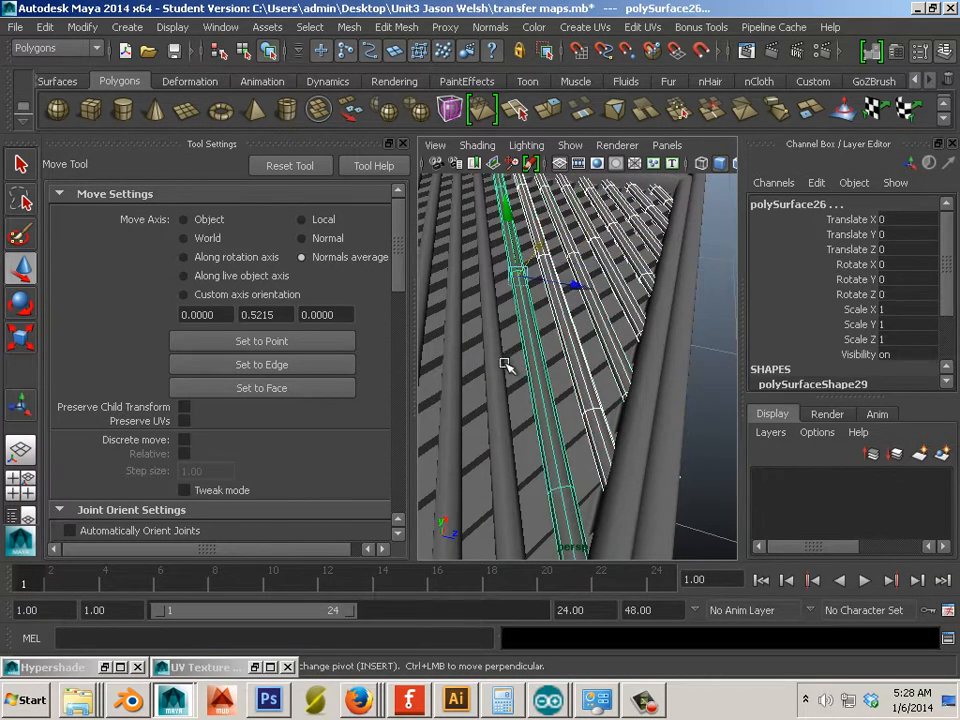
shift+click(494, 372)
- Undo the accidental selection of the opposite-direction bars object and add the next separate bars across the panel's middle to the selection
alt+middle_drag(501, 473, 589, 439)
shift+click(584, 428)
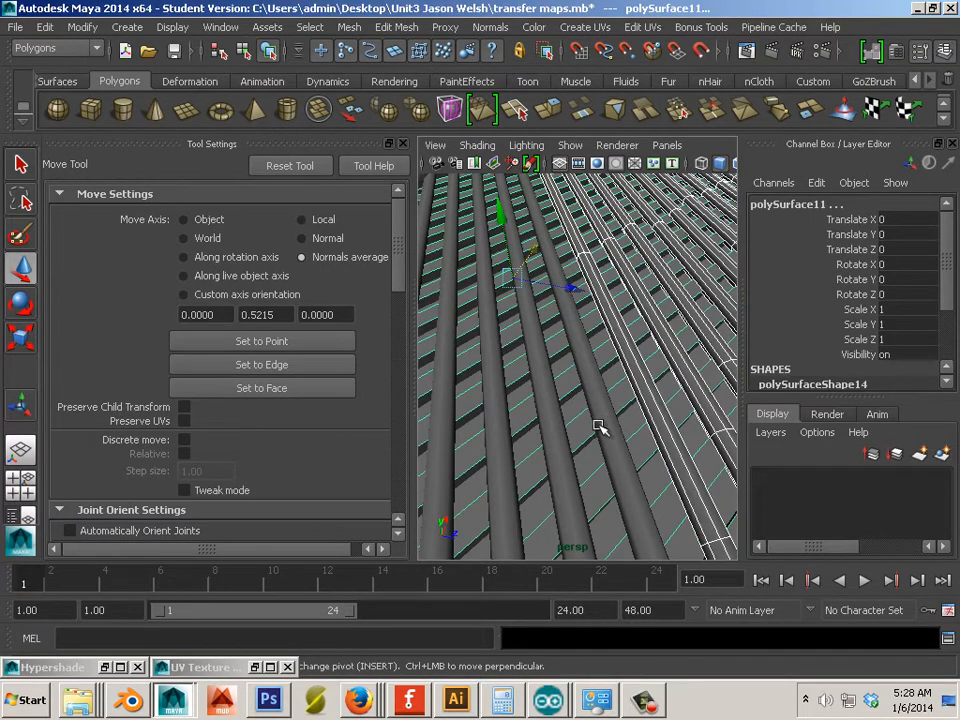
key(ctrl+z)
key(ctrl+z)
key(ctrl+z)
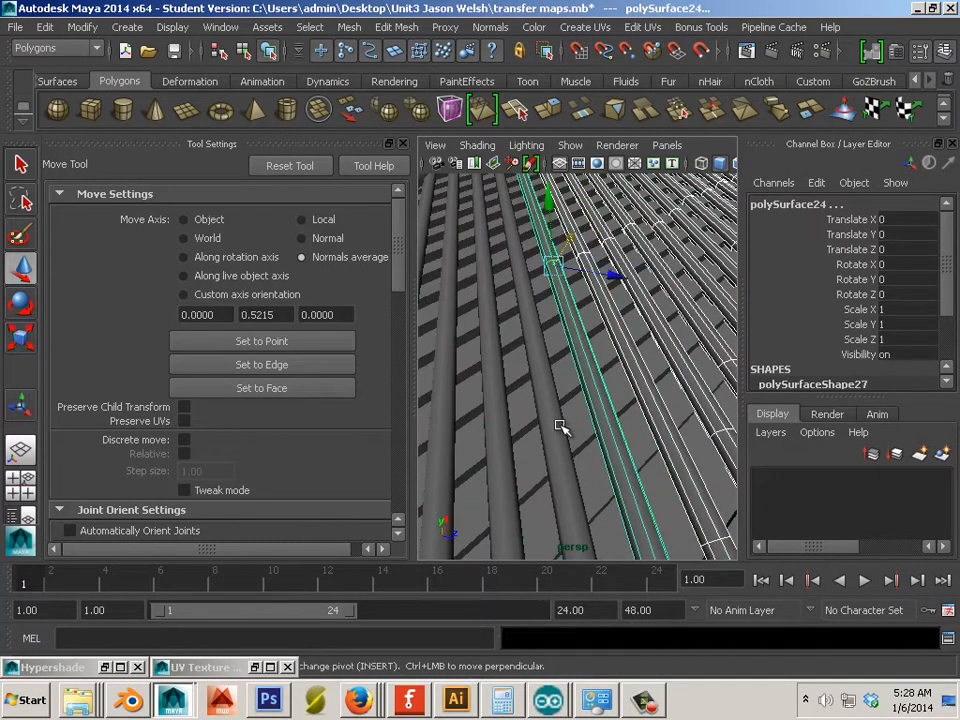
alt+middle_drag(576, 428, 619, 409)
shift+click(619, 409)
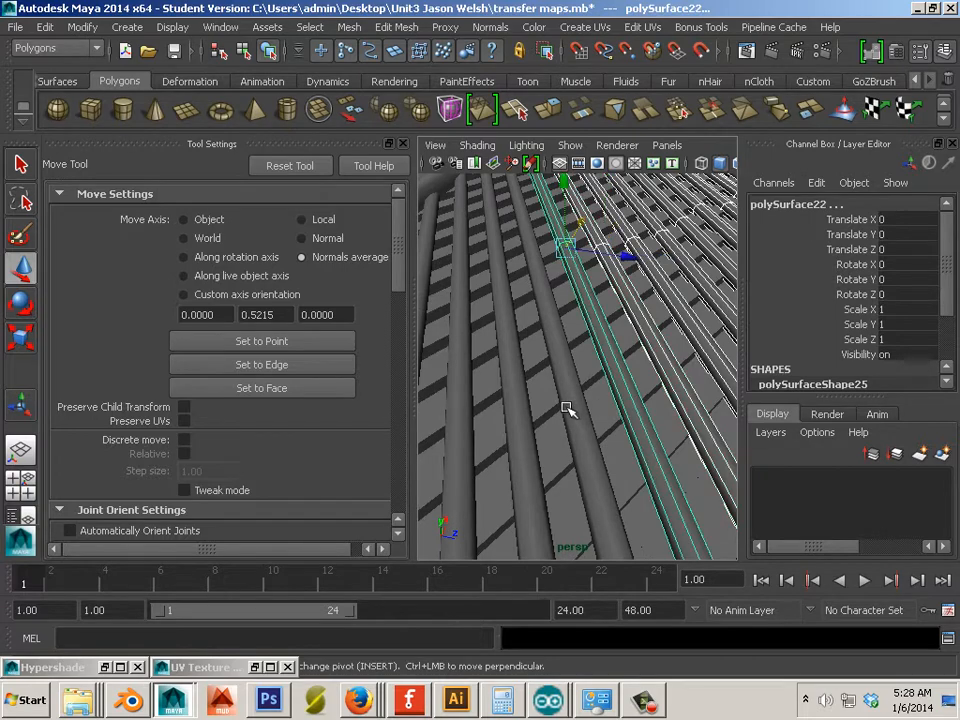
shift+click(566, 407)
shift+click(518, 414)
shift+click(460, 433)
- Add the remaining separate bars to the selection, up to the shortest one in the opposite corner of the panel
alt+middle_drag(441, 446, 589, 401)
shift+click(589, 401)
shift+click(476, 414)
shift+click(486, 439)
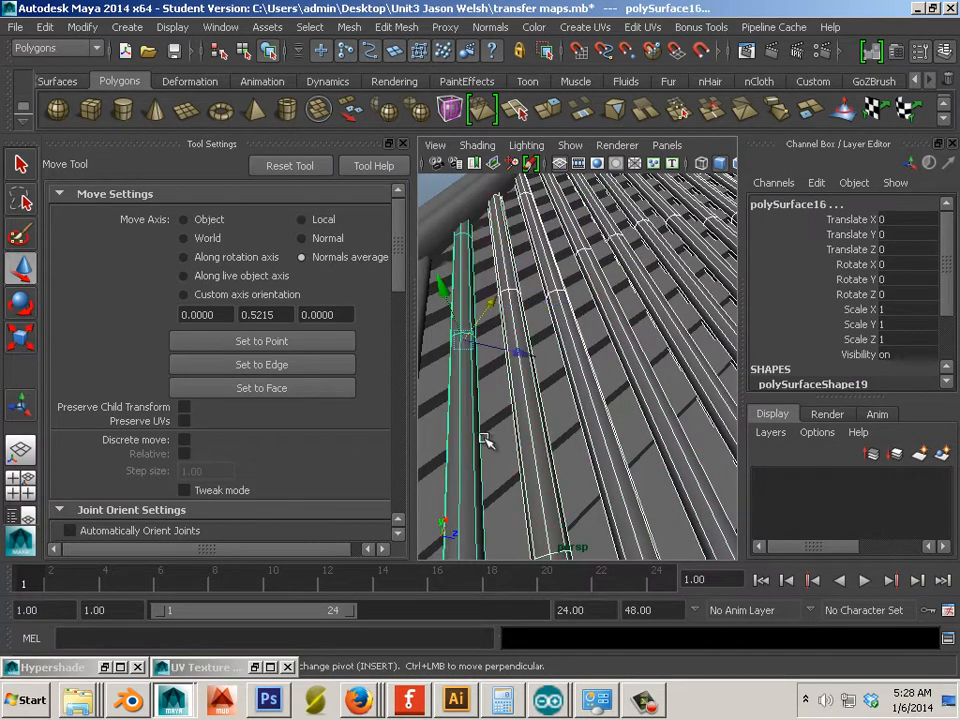
alt+middle_drag(486, 439, 550, 428)
shift+click(514, 420)
shift+click(452, 422)
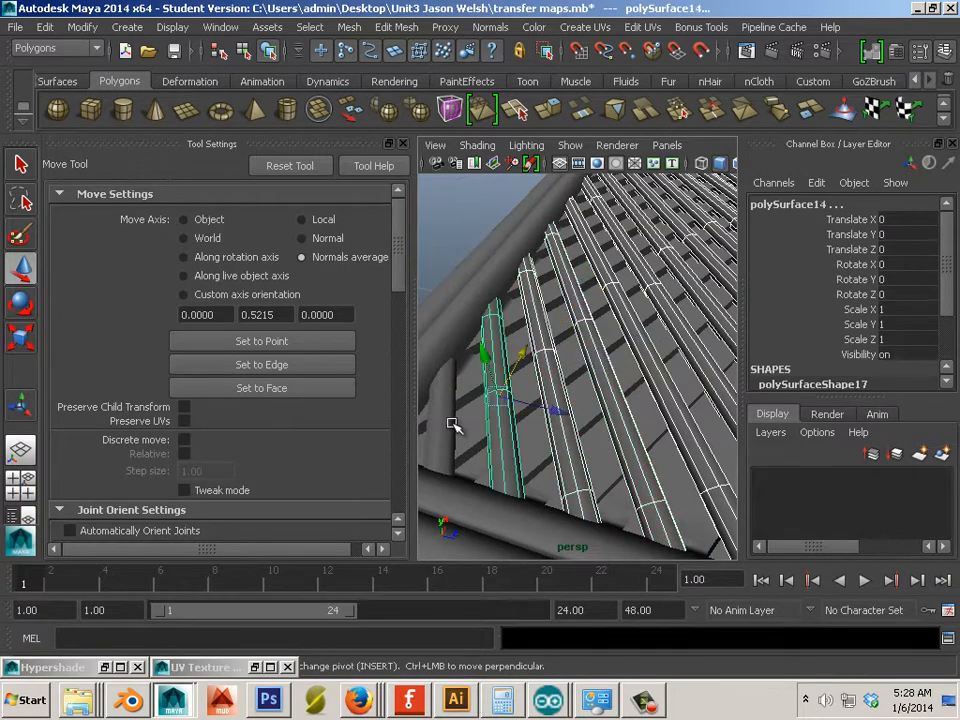
shift+click(459, 444)
alt+middle_drag(459, 444, 520, 440)
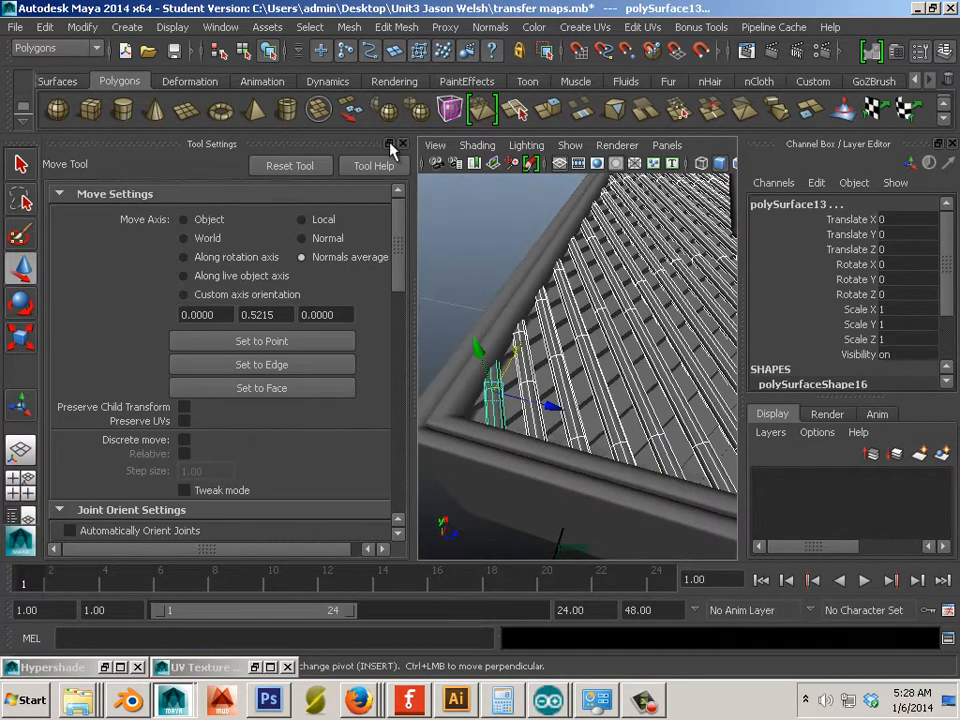
- Combine all the selected bars into a single mesh
click(349, 27)
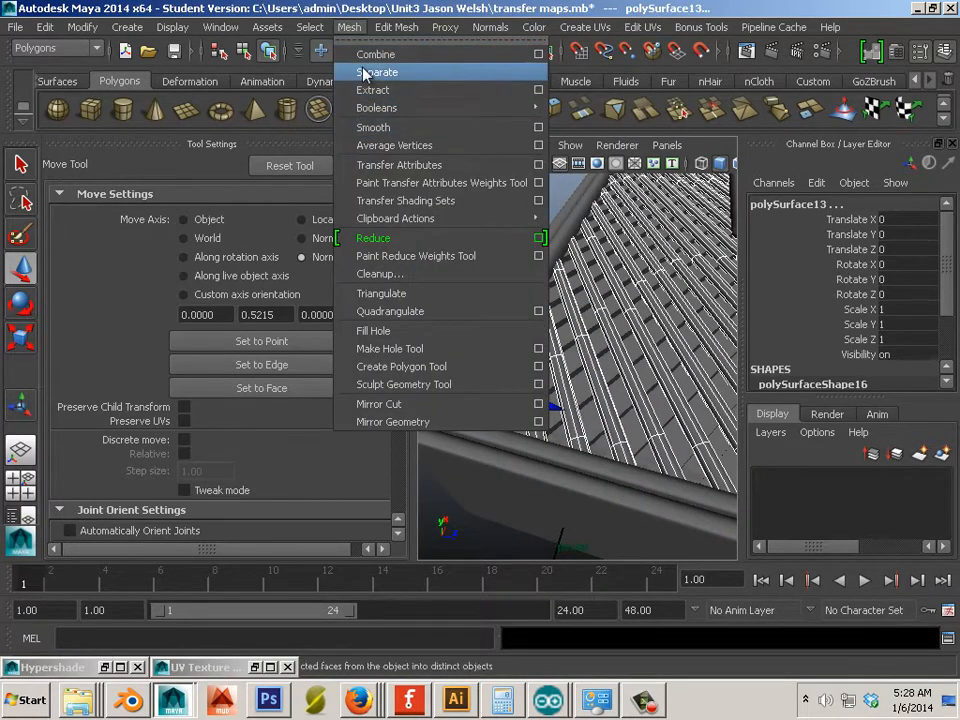
click(385, 54)
alt+drag(563, 270, 560, 314)
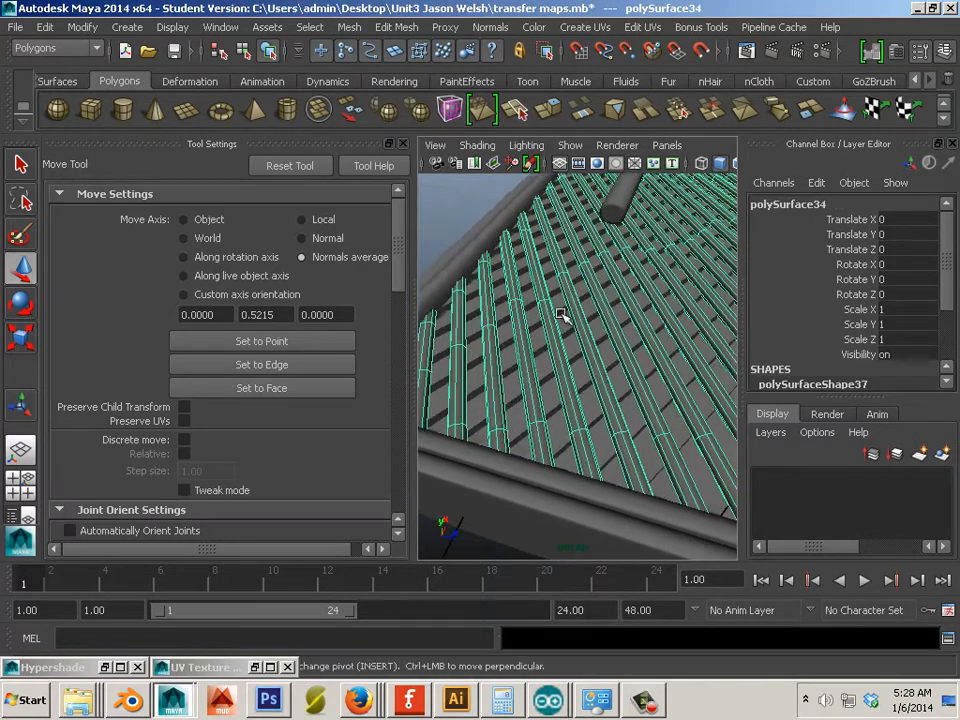
- Combine the joined bars with the opposite-direction bars object into one lattice mesh and deselect it
click(578, 342)
click(587, 347)
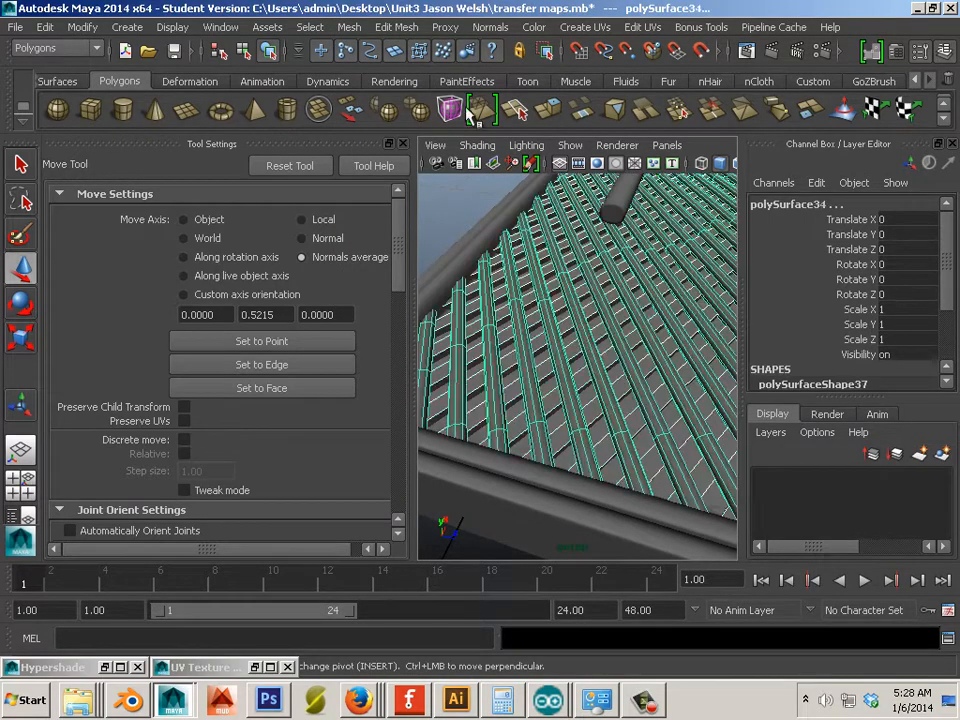
click(349, 27)
click(376, 54)
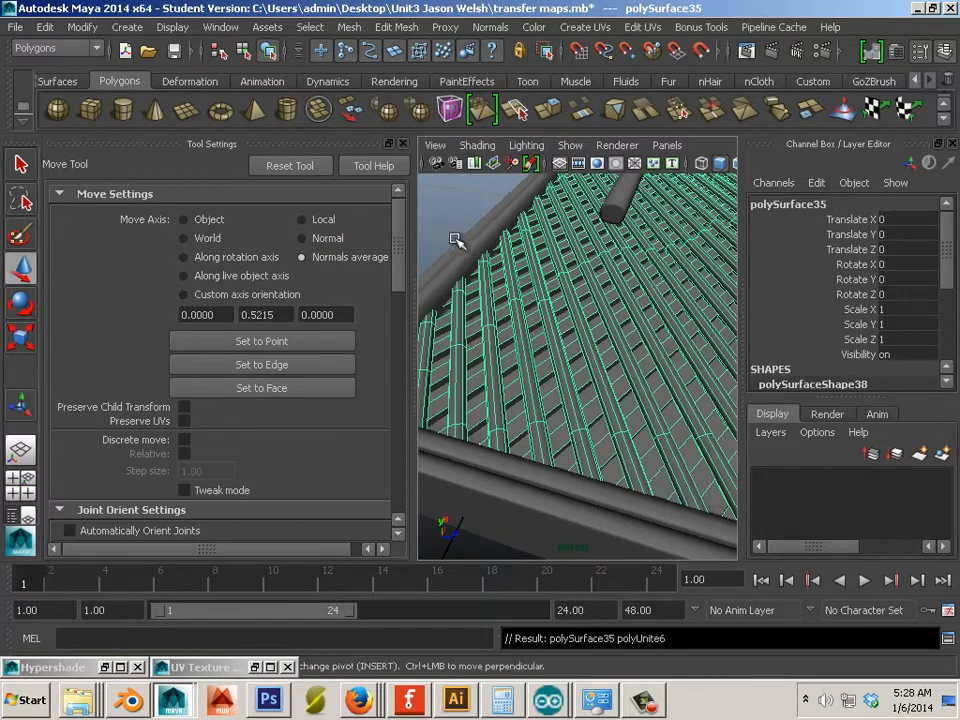
click(440, 220)
- Move the spare long bar lying over the panel away from the model along Z, to a Translate Z of about -3.632
alt+right_drag(655, 300, 525, 270)
alt+drag(525, 270, 511, 318)
alt+right_drag(511, 318, 580, 325)
alt+middle_drag(580, 325, 536, 382)
alt+right_drag(536, 382, 470, 375)
alt+drag(470, 375, 525, 362)
click(613, 332)
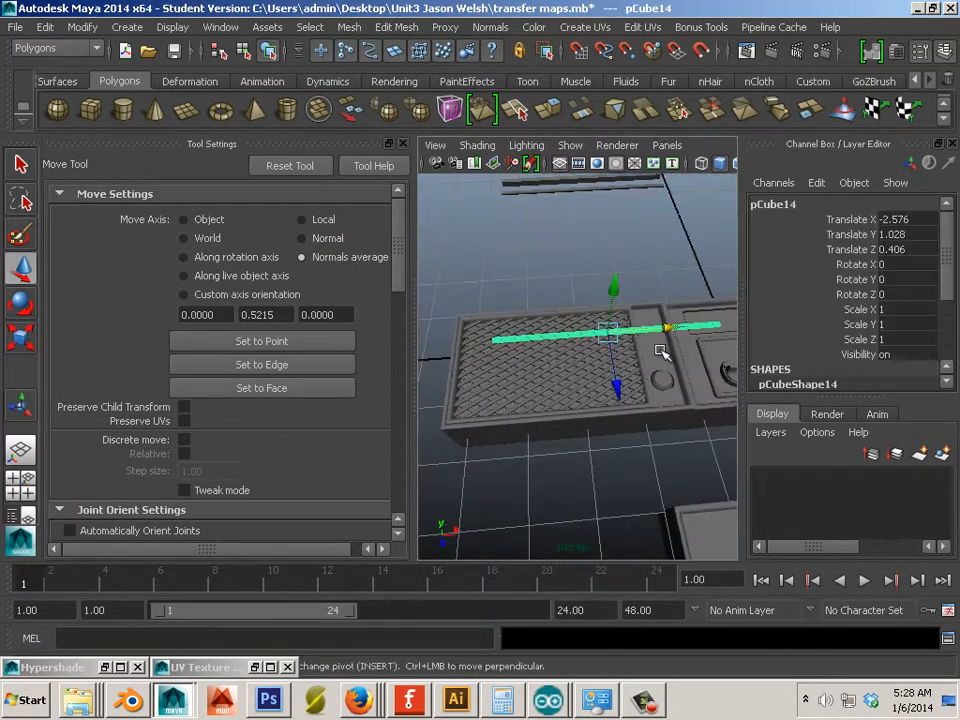
drag(618, 390, 342, 347)
- View the whole model, switch to Firefox to compare its lattice with the vintage TV photo, and return to Maya
scroll(521, 345, down, 5)
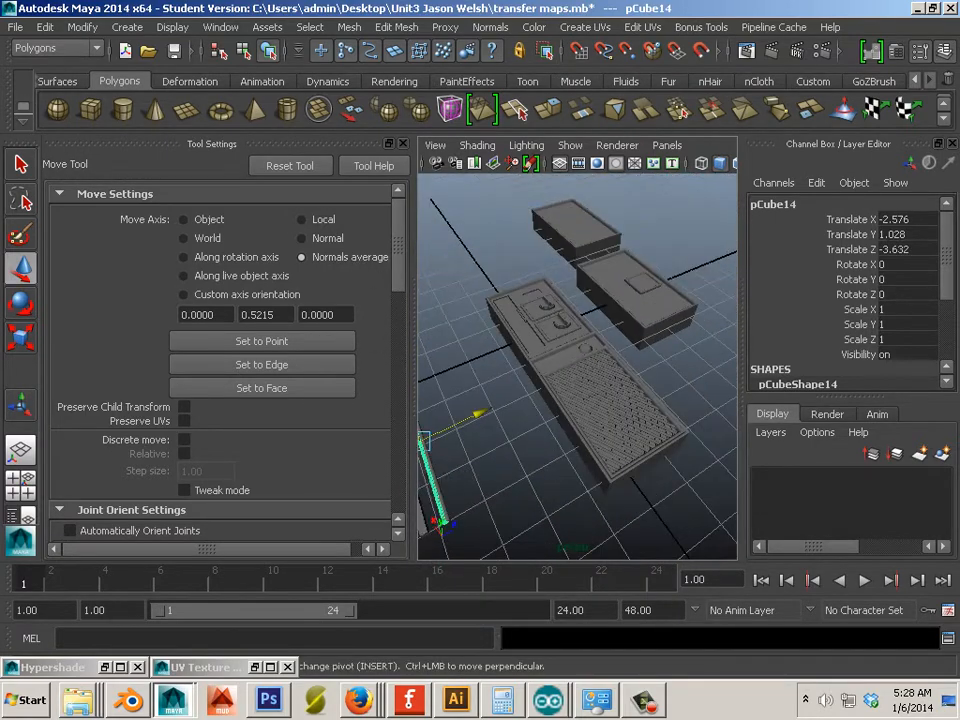
key(alt+Tab)
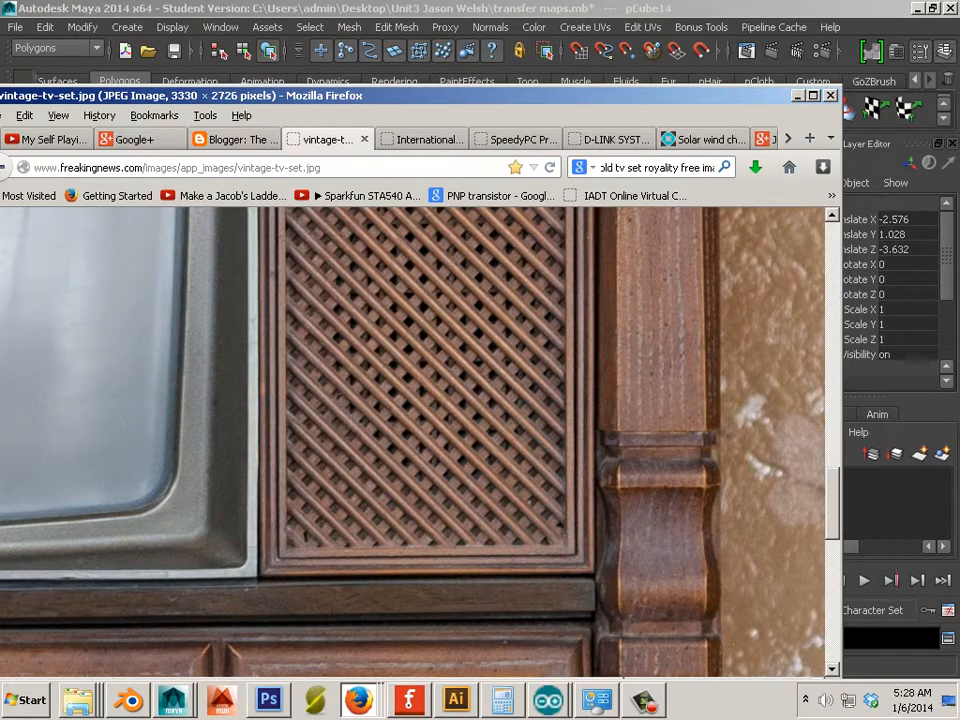
click(878, 280)
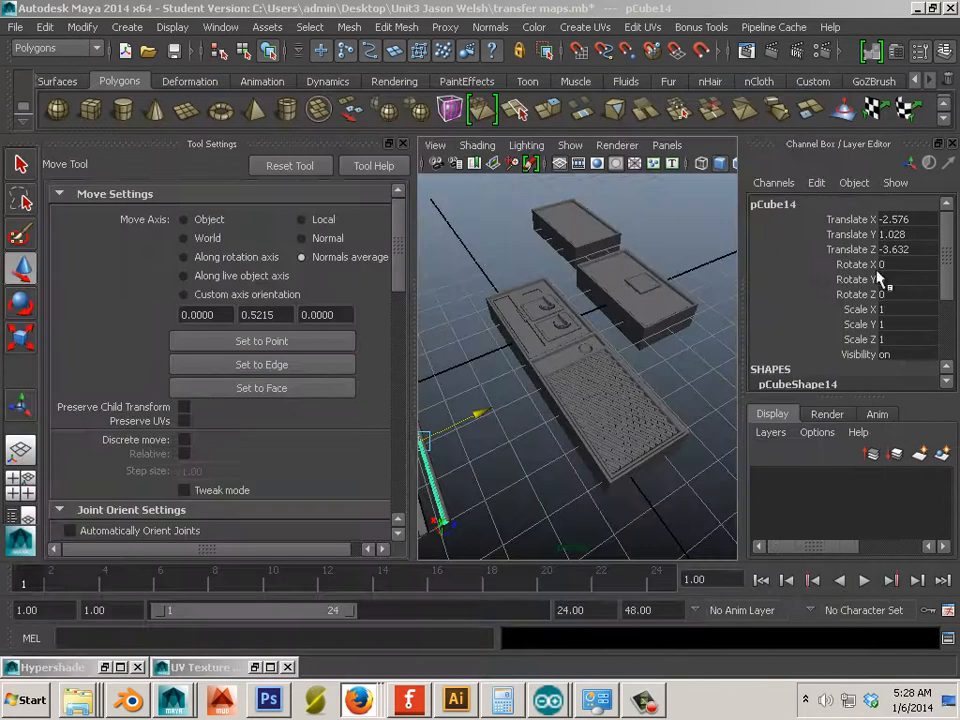
- Close the Move tool's settings, select the lattice mesh and inspect how it fits inside the panel's frame
click(401, 143)
alt+drag(457, 264, 392, 332)
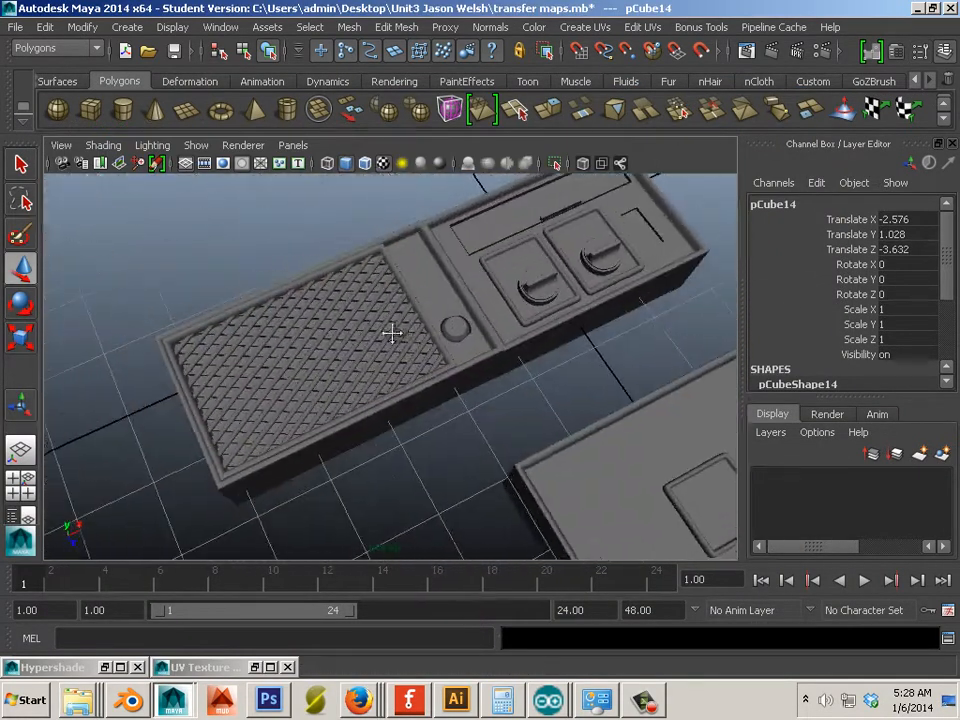
click(400, 366)
scroll(452, 401, up, 6)
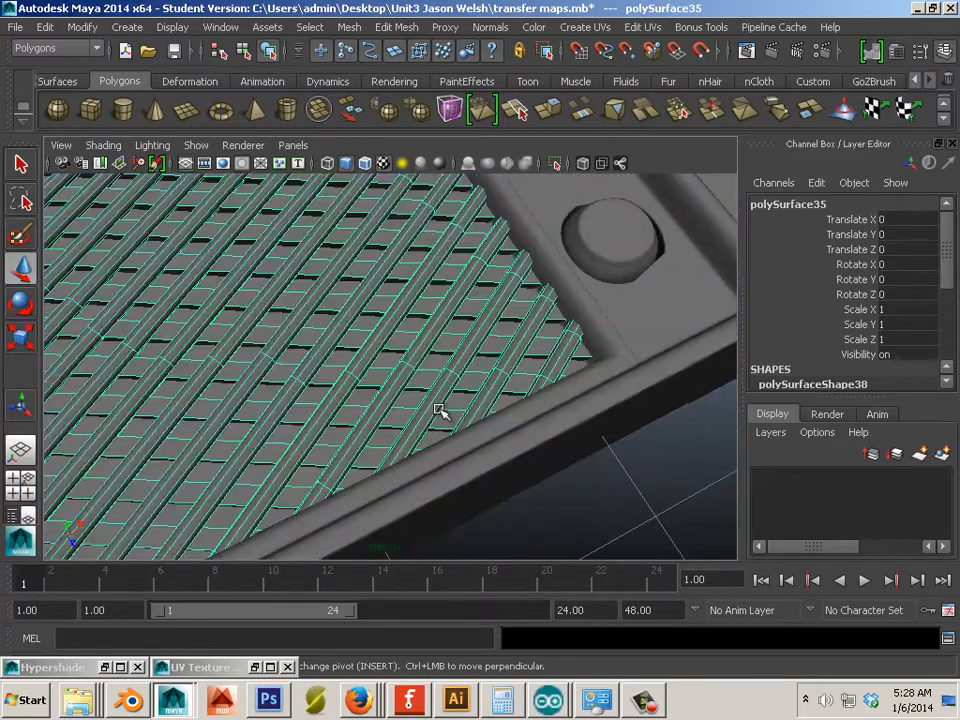
alt+drag(367, 402, 587, 354)
alt+right_drag(587, 354, 360, 345)
mouse_move(568, 366)
alt+mouse_down()
mouse_move(516, 399)
mouse_move(606, 356)
mouse_move(560, 372)
alt+mouse_up()
- Add the surrounding body and its detail parts to the lattice selection so the whole long model is selected
click(584, 396)
click(568, 384)
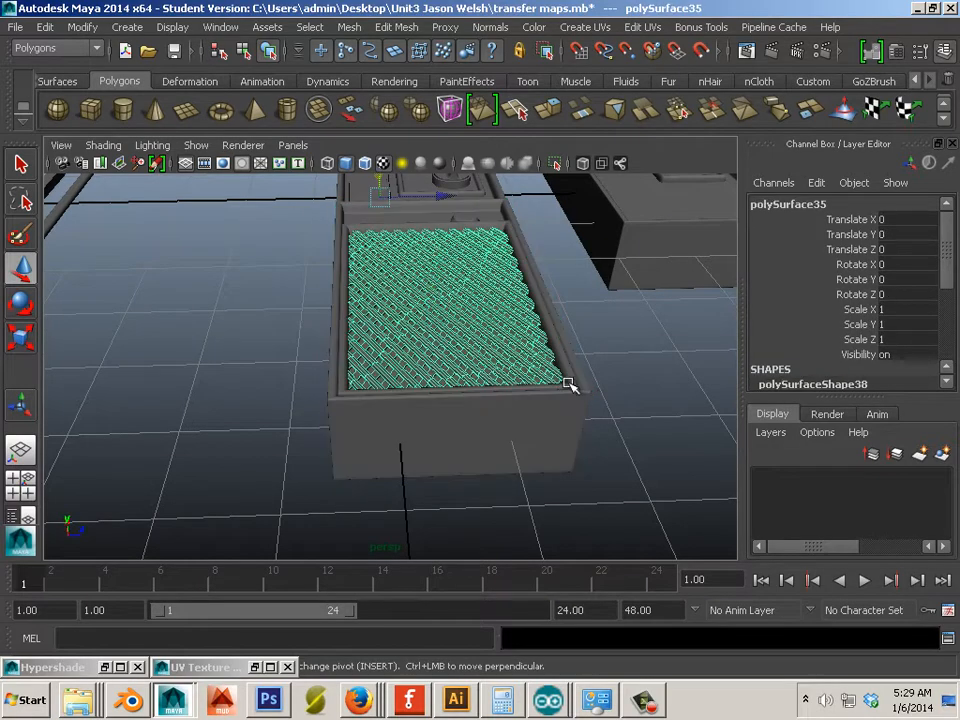
shift+click(582, 388)
shift+click(564, 374)
alt+drag(550, 300, 313, 327)
drag(575, 590, 575, 590)
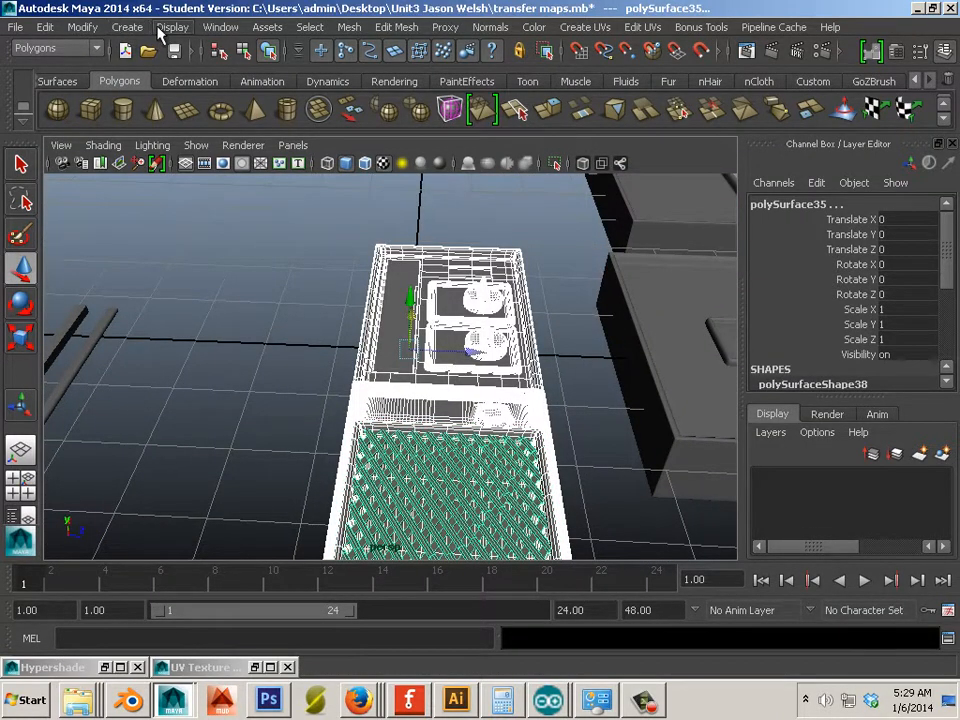
- Turn on the Poly Count heads-up display and check the polygon counts of the selected model
click(165, 27)
mouse_move(215, 72)
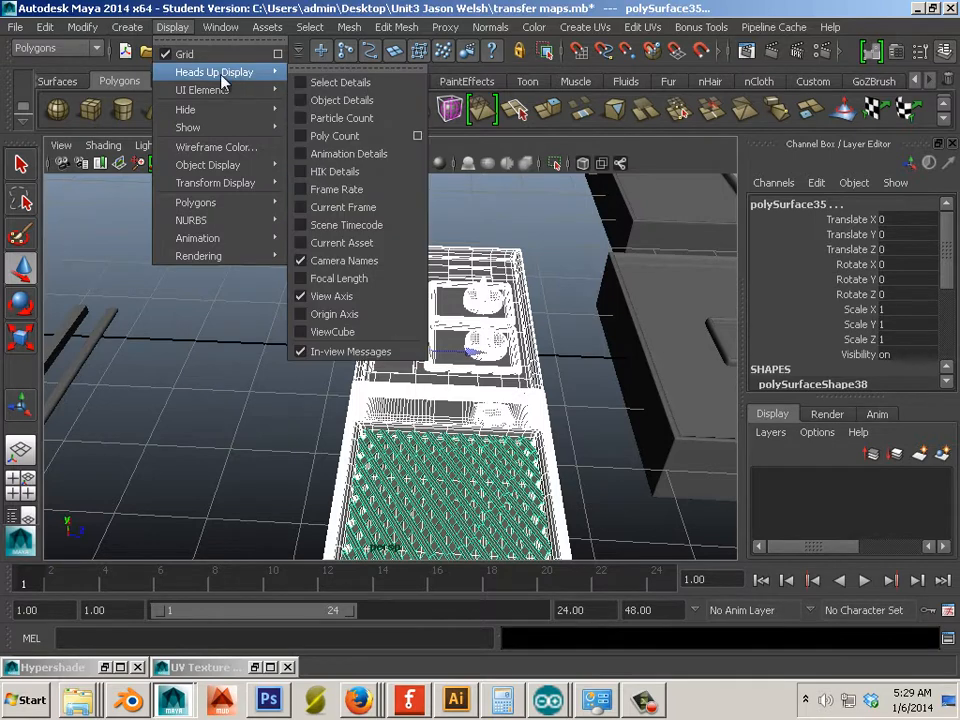
click(336, 135)
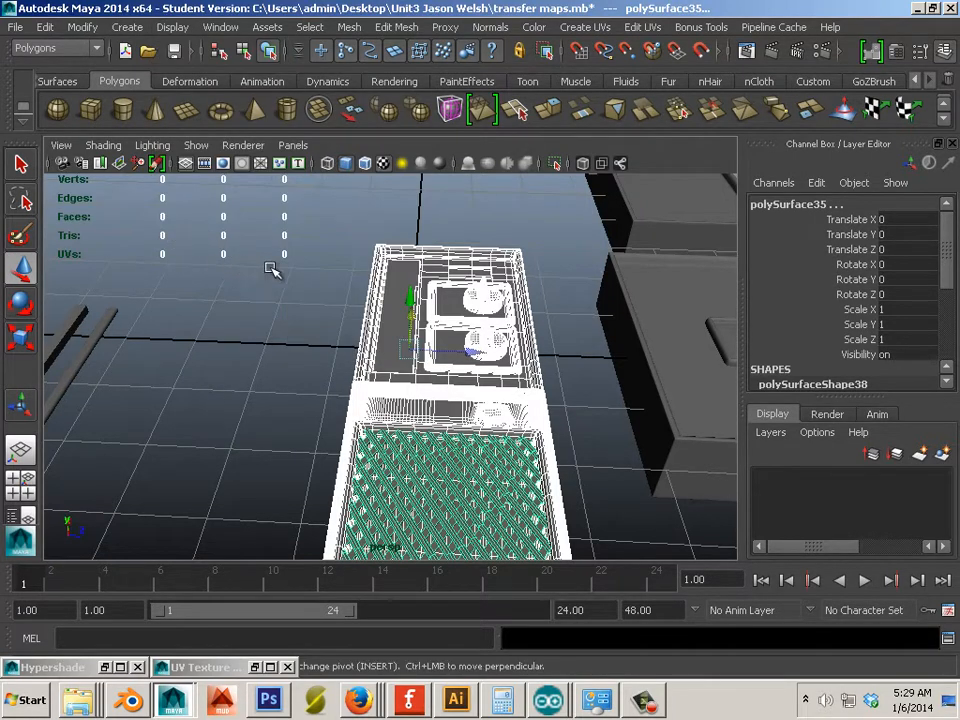
scroll(354, 279, down, 3)
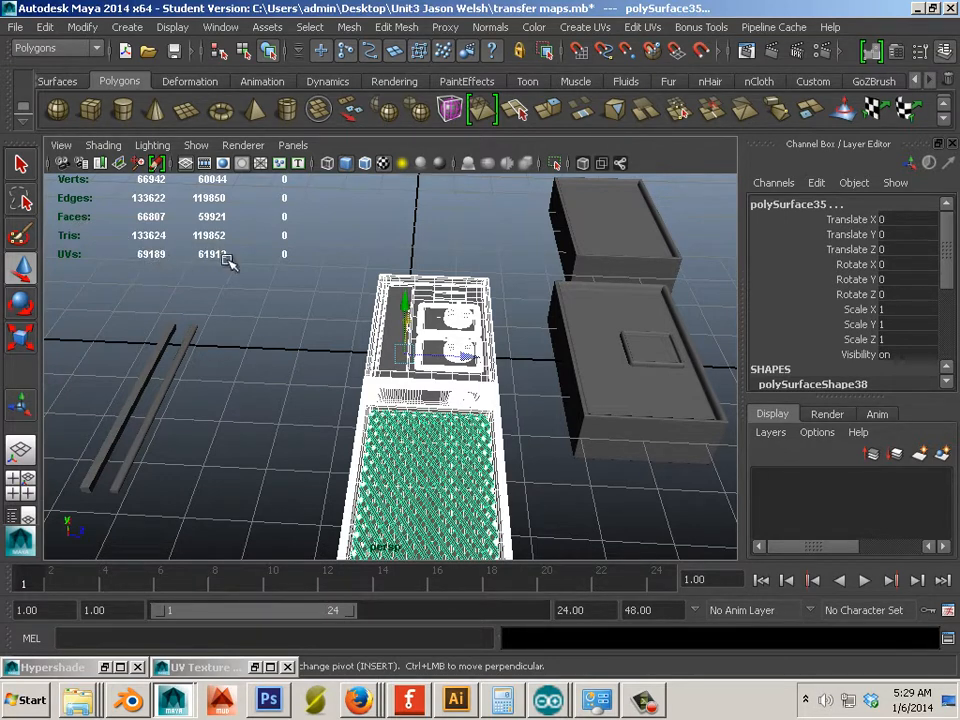
click(356, 278)
drag(299, 259, 491, 495)
- Move the two spare long bars along Z past the two separate boxes, to a Translate Z of about 5.814
alt+right_drag(542, 497, 241, 375)
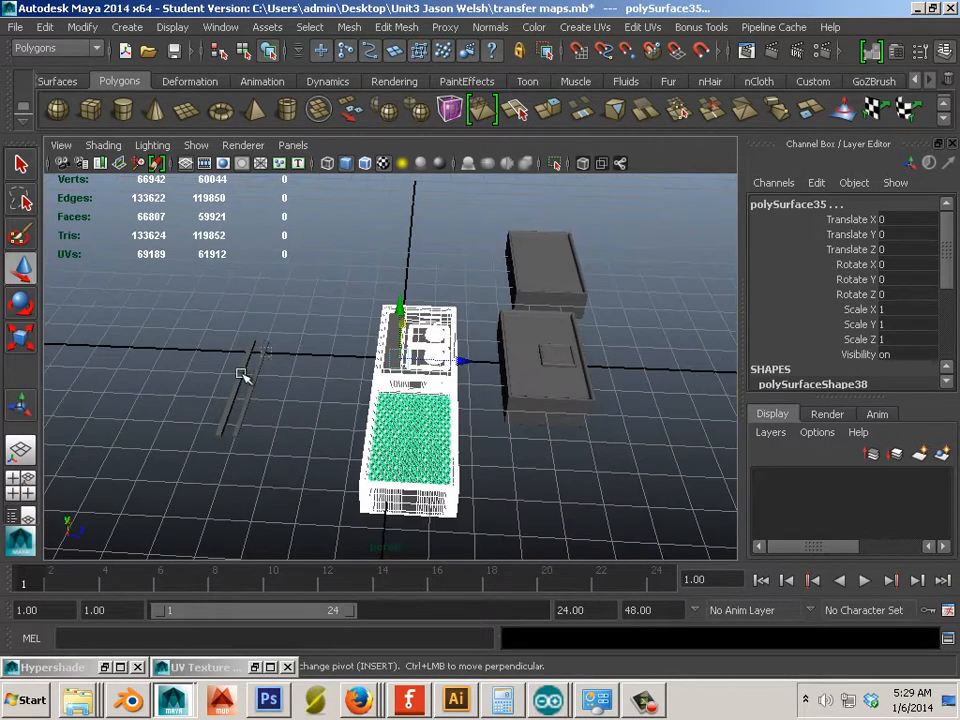
drag(276, 352, 195, 400)
drag(300, 391, 705, 439)
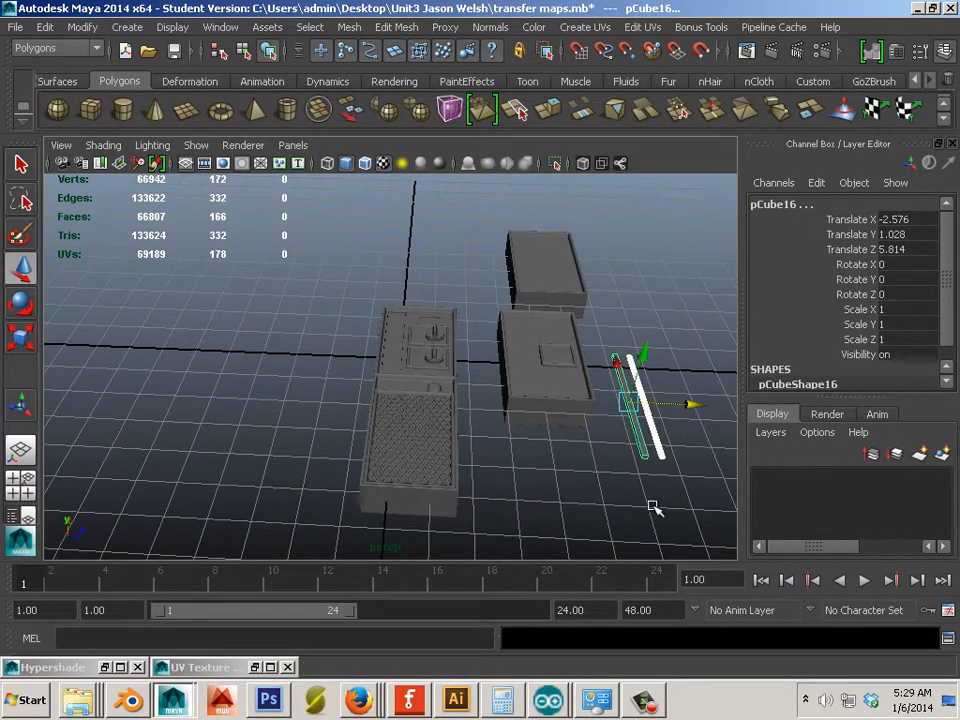